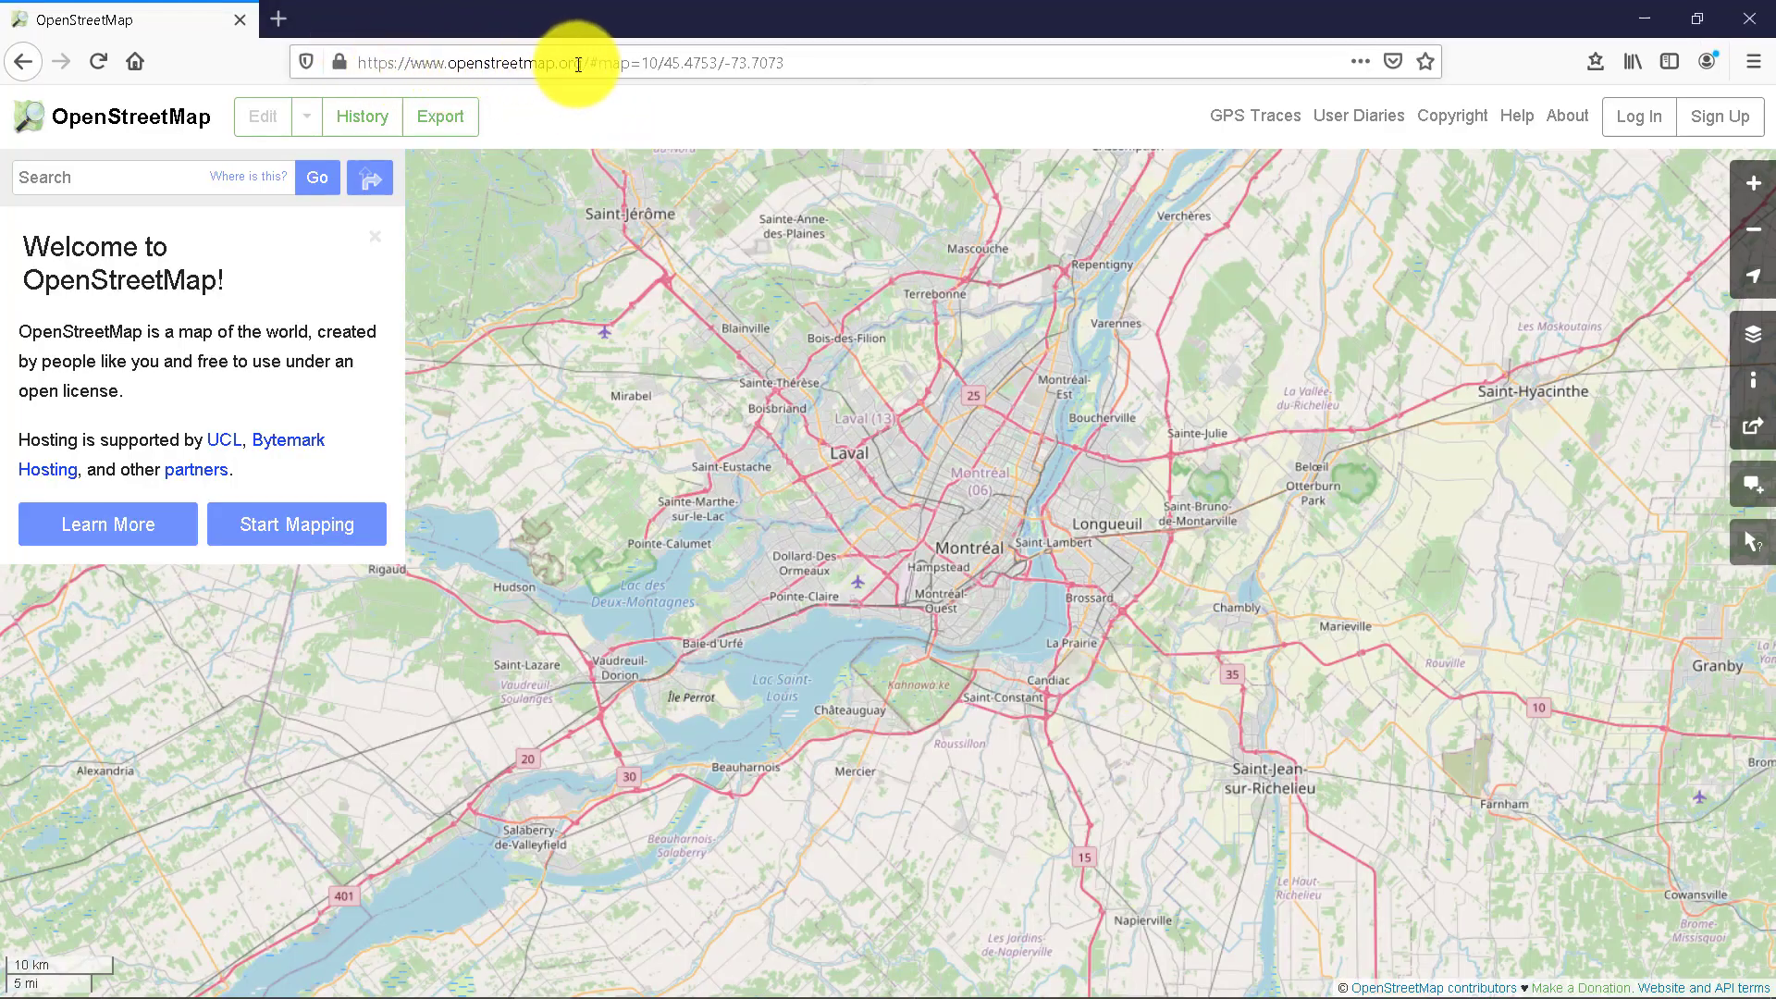
Zoom into Dorval and pan north to centre the map on Éco-Campus Hubert Reeves
{"action": "scroll", "coordinate": [844, 620], "scroll_direction": "up", "scroll_amount": 2}
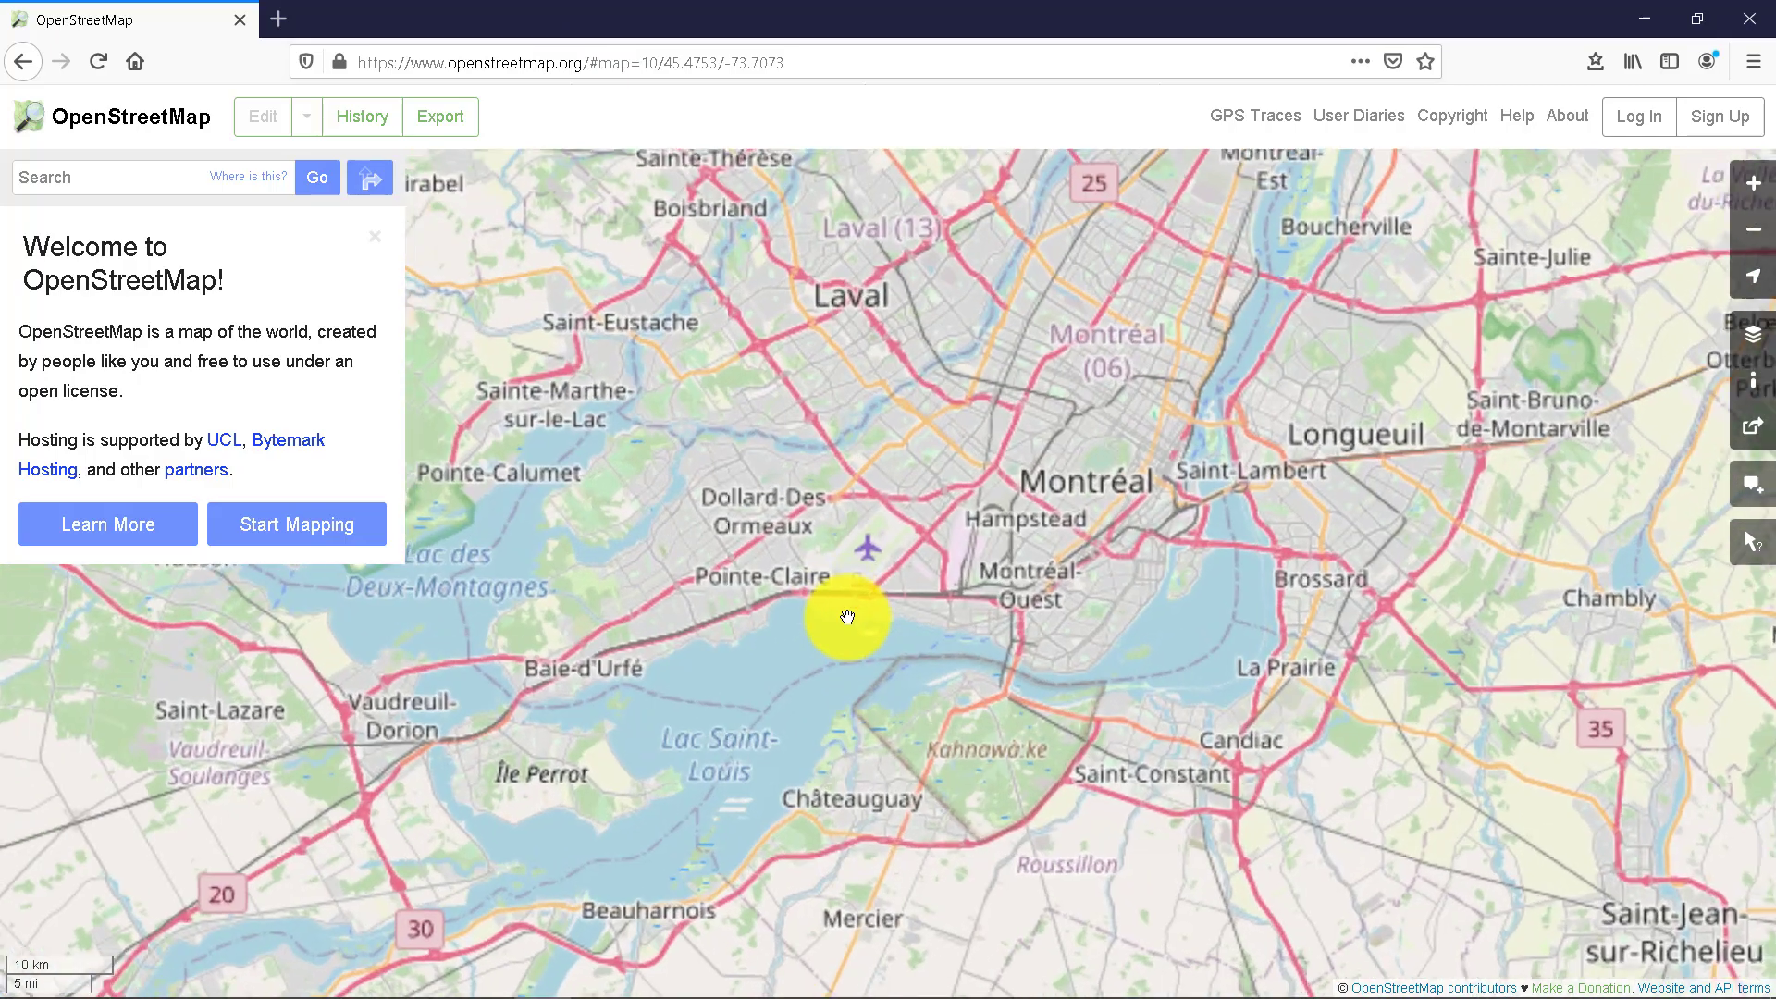
{"action": "scroll", "coordinate": [864, 603], "scroll_direction": "up", "scroll_amount": 2}
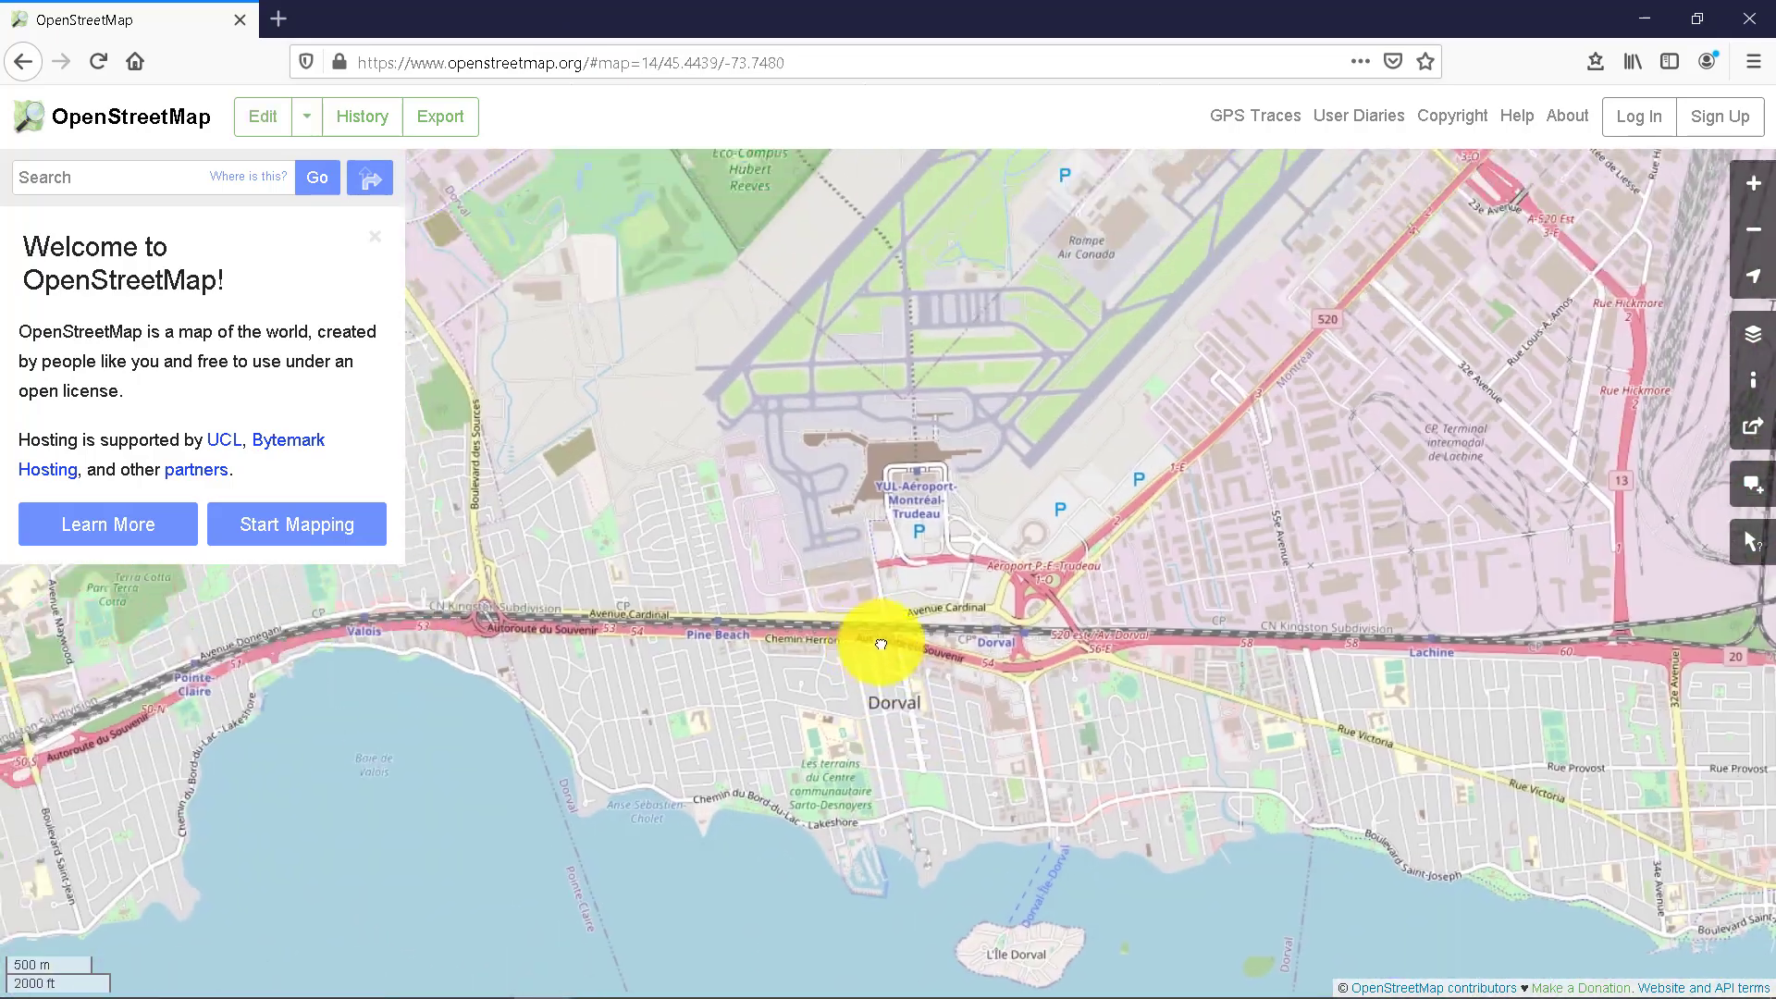
{"action": "left_click_drag", "start_coordinate": [880, 643], "coordinate": [916, 804]}
{"action": "left_click_drag", "start_coordinate": [879, 575], "coordinate": [928, 757]}
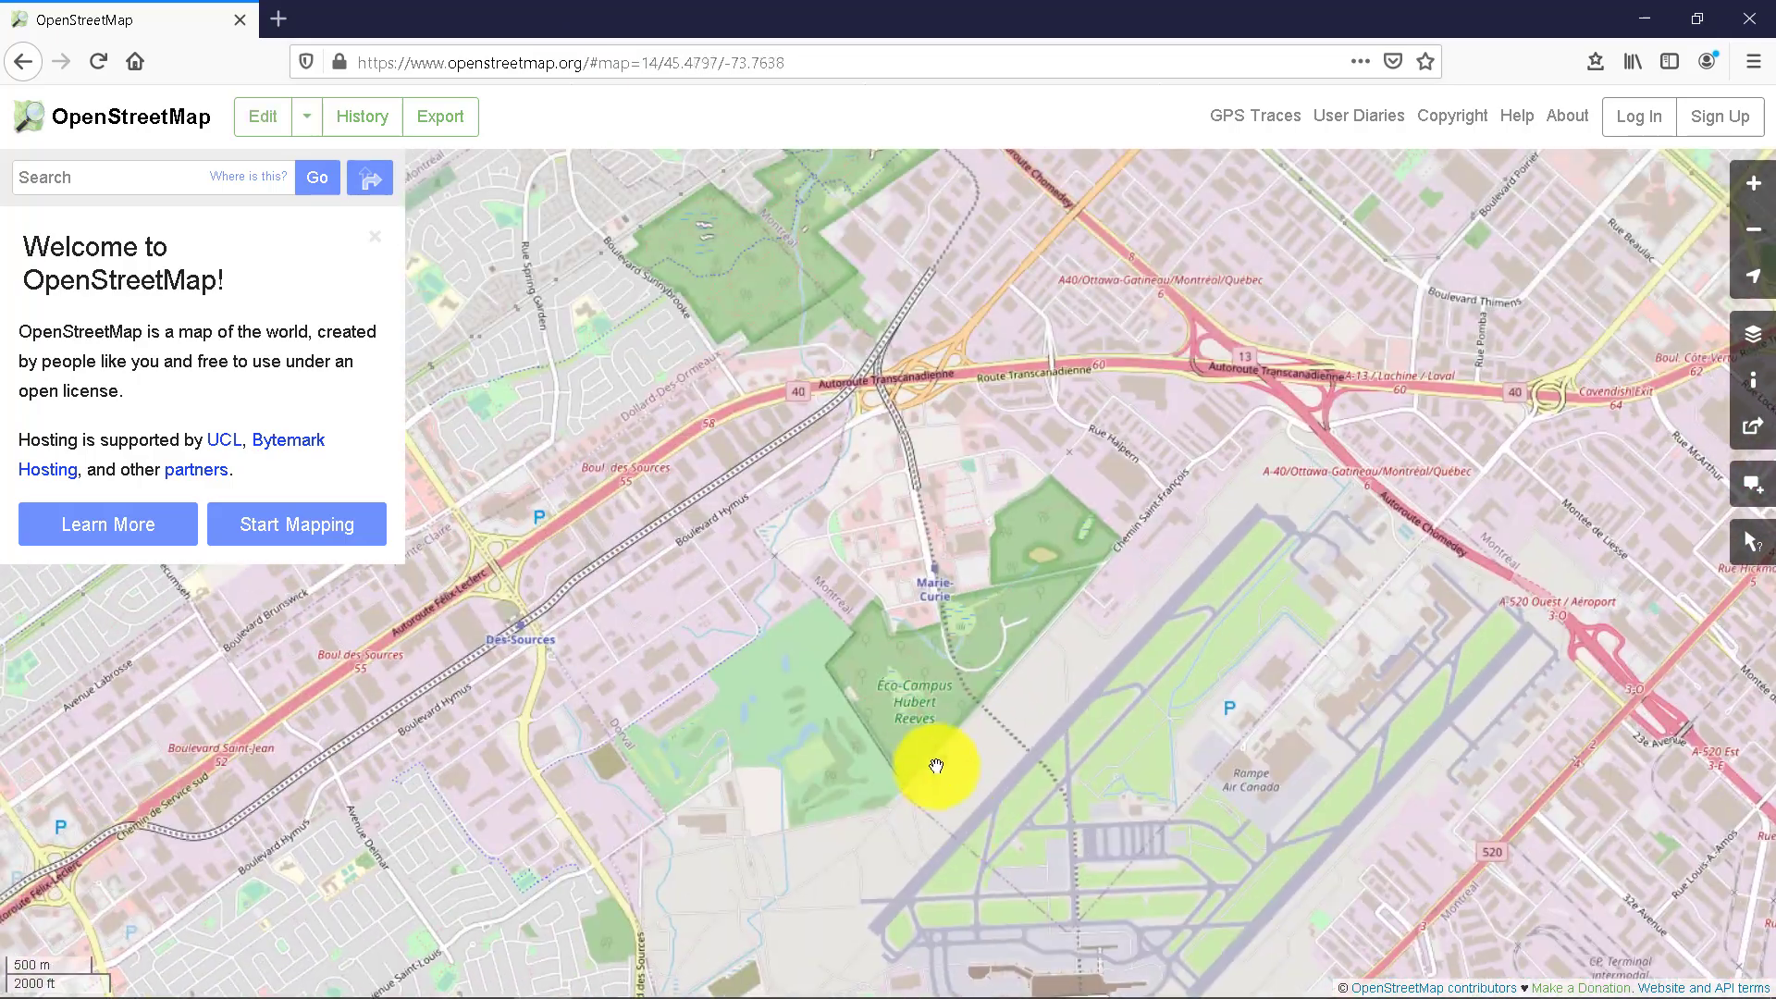
{"action": "left_click_drag", "start_coordinate": [880, 654], "coordinate": [862, 698]}
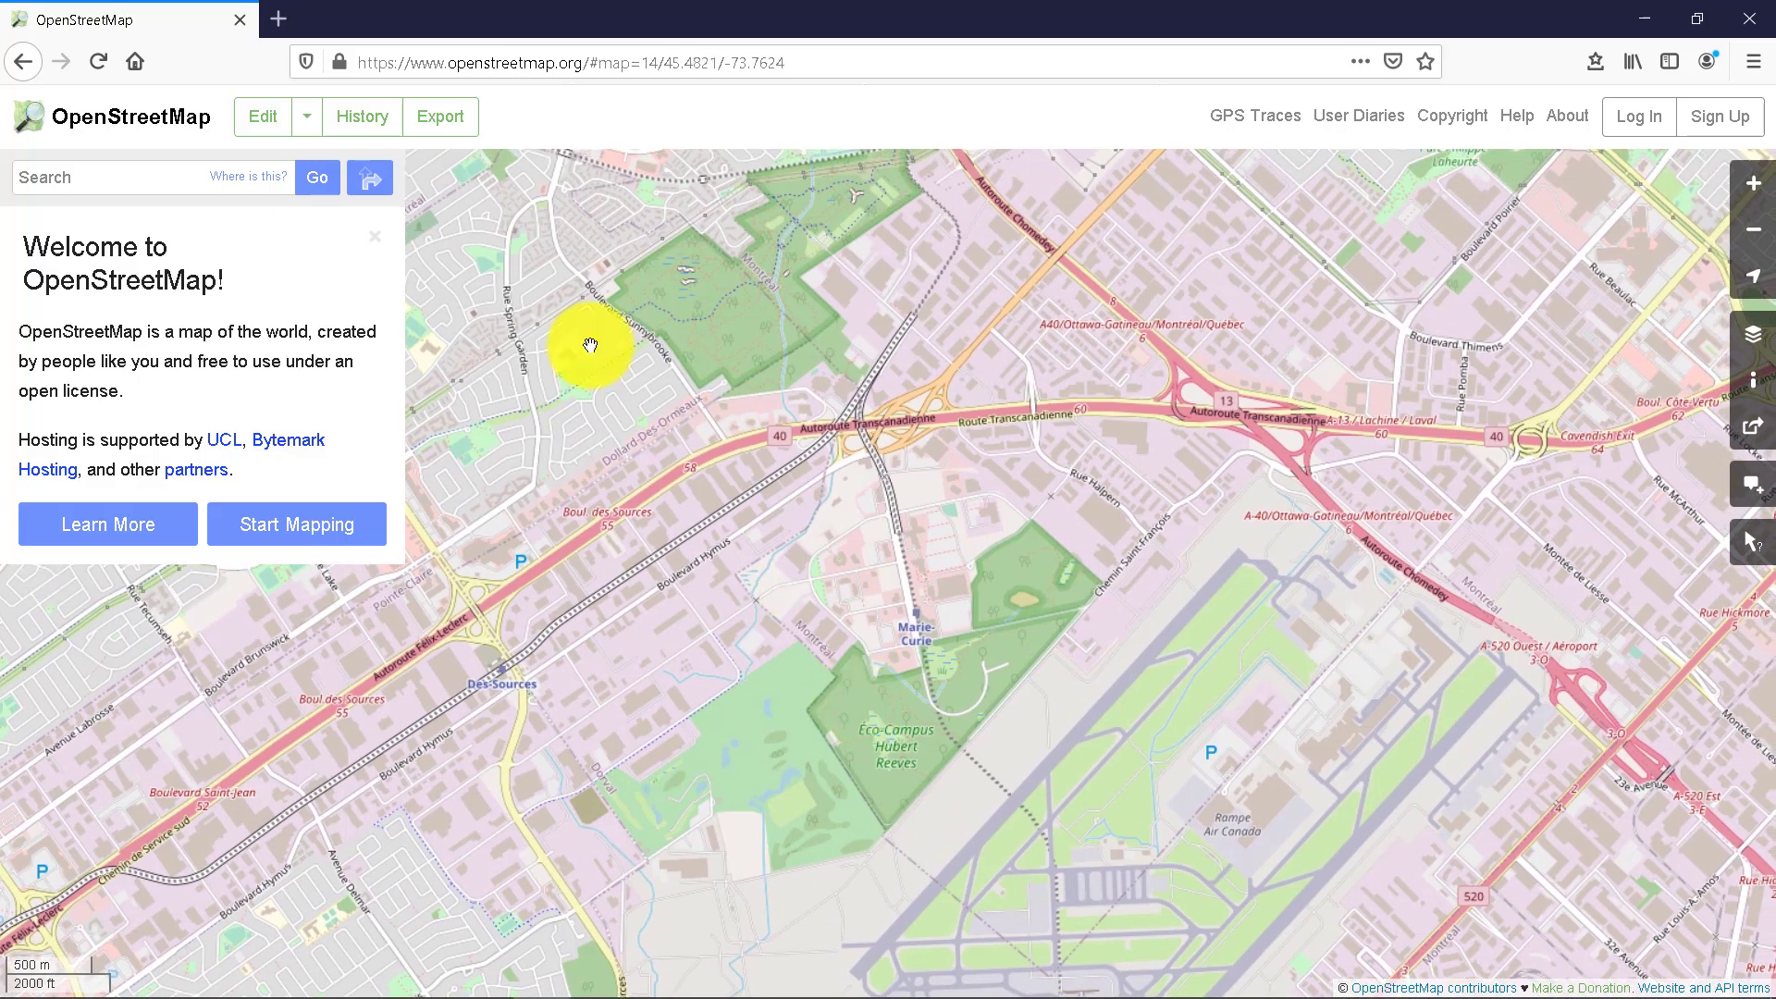
Manually shrink the export box to the area around Éco-Campus Hubert Reeves
{"action": "left_click", "coordinate": [435, 125]}
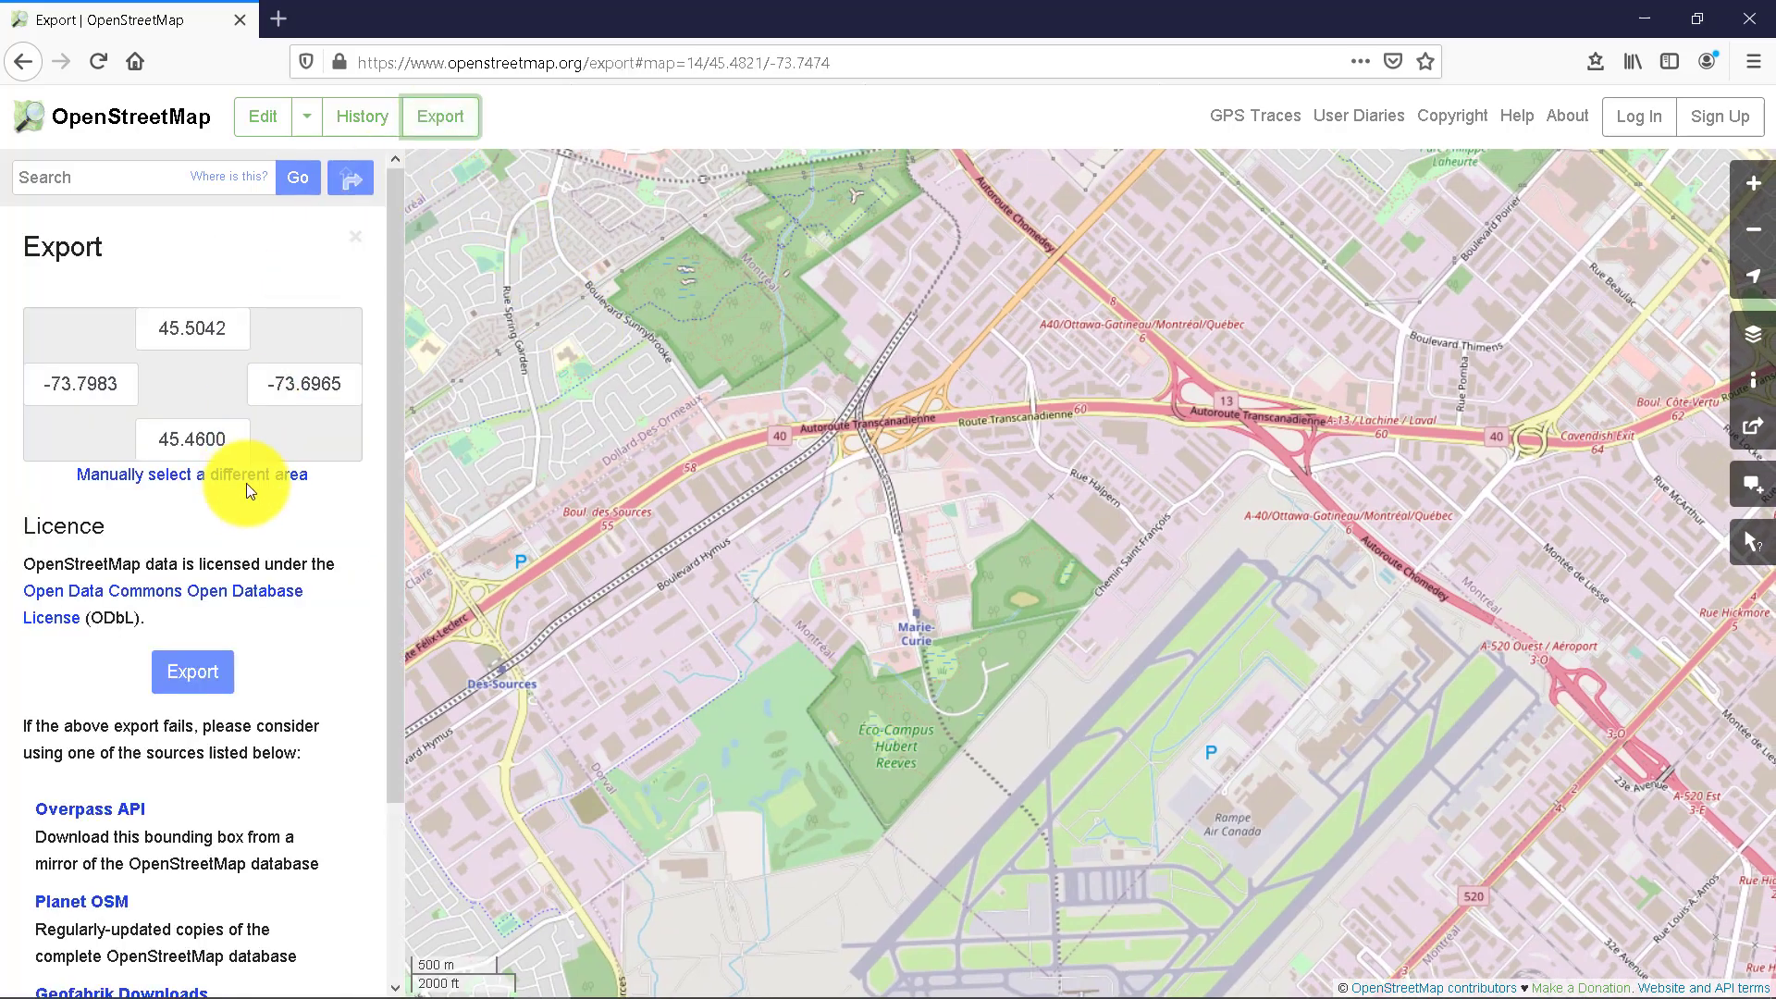
{"action": "left_click", "coordinate": [249, 479]}
{"action": "left_click_drag", "start_coordinate": [682, 326], "coordinate": [724, 392]}
{"action": "left_click_drag", "start_coordinate": [1501, 828], "coordinate": [1095, 813]}
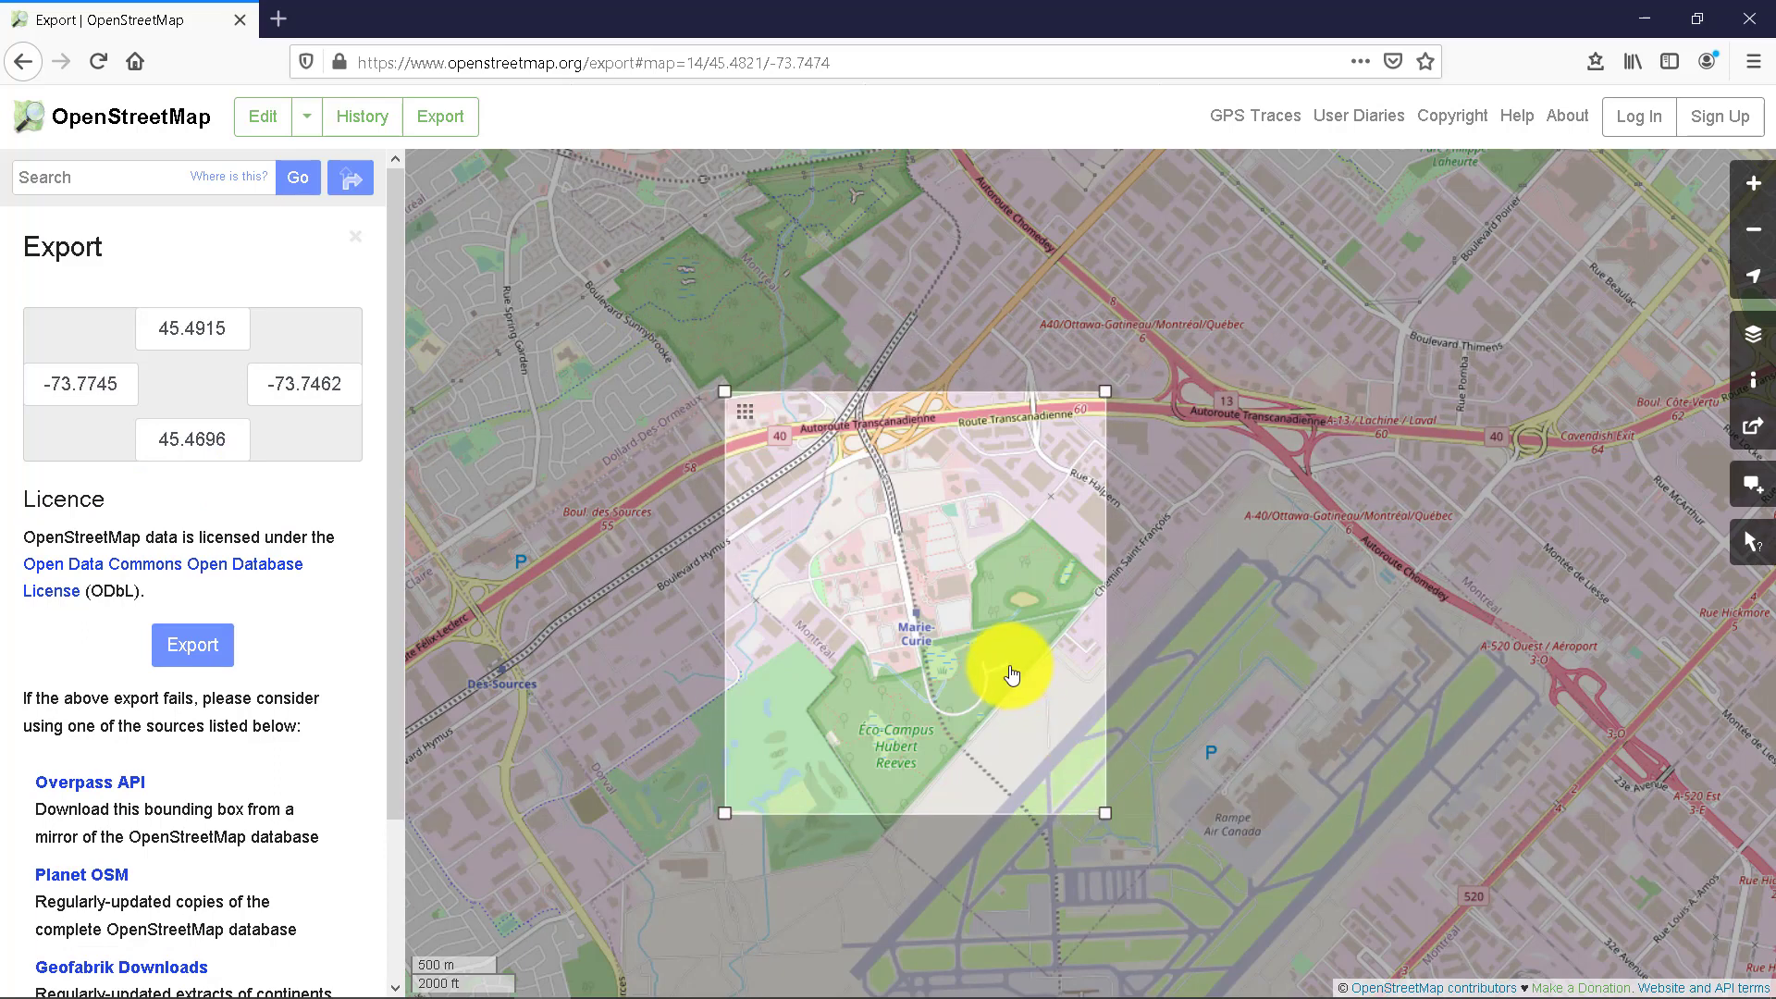
Export the selected area and save it as mapMontreal.osm in the tmp folder
{"action": "left_click", "coordinate": [200, 644]}
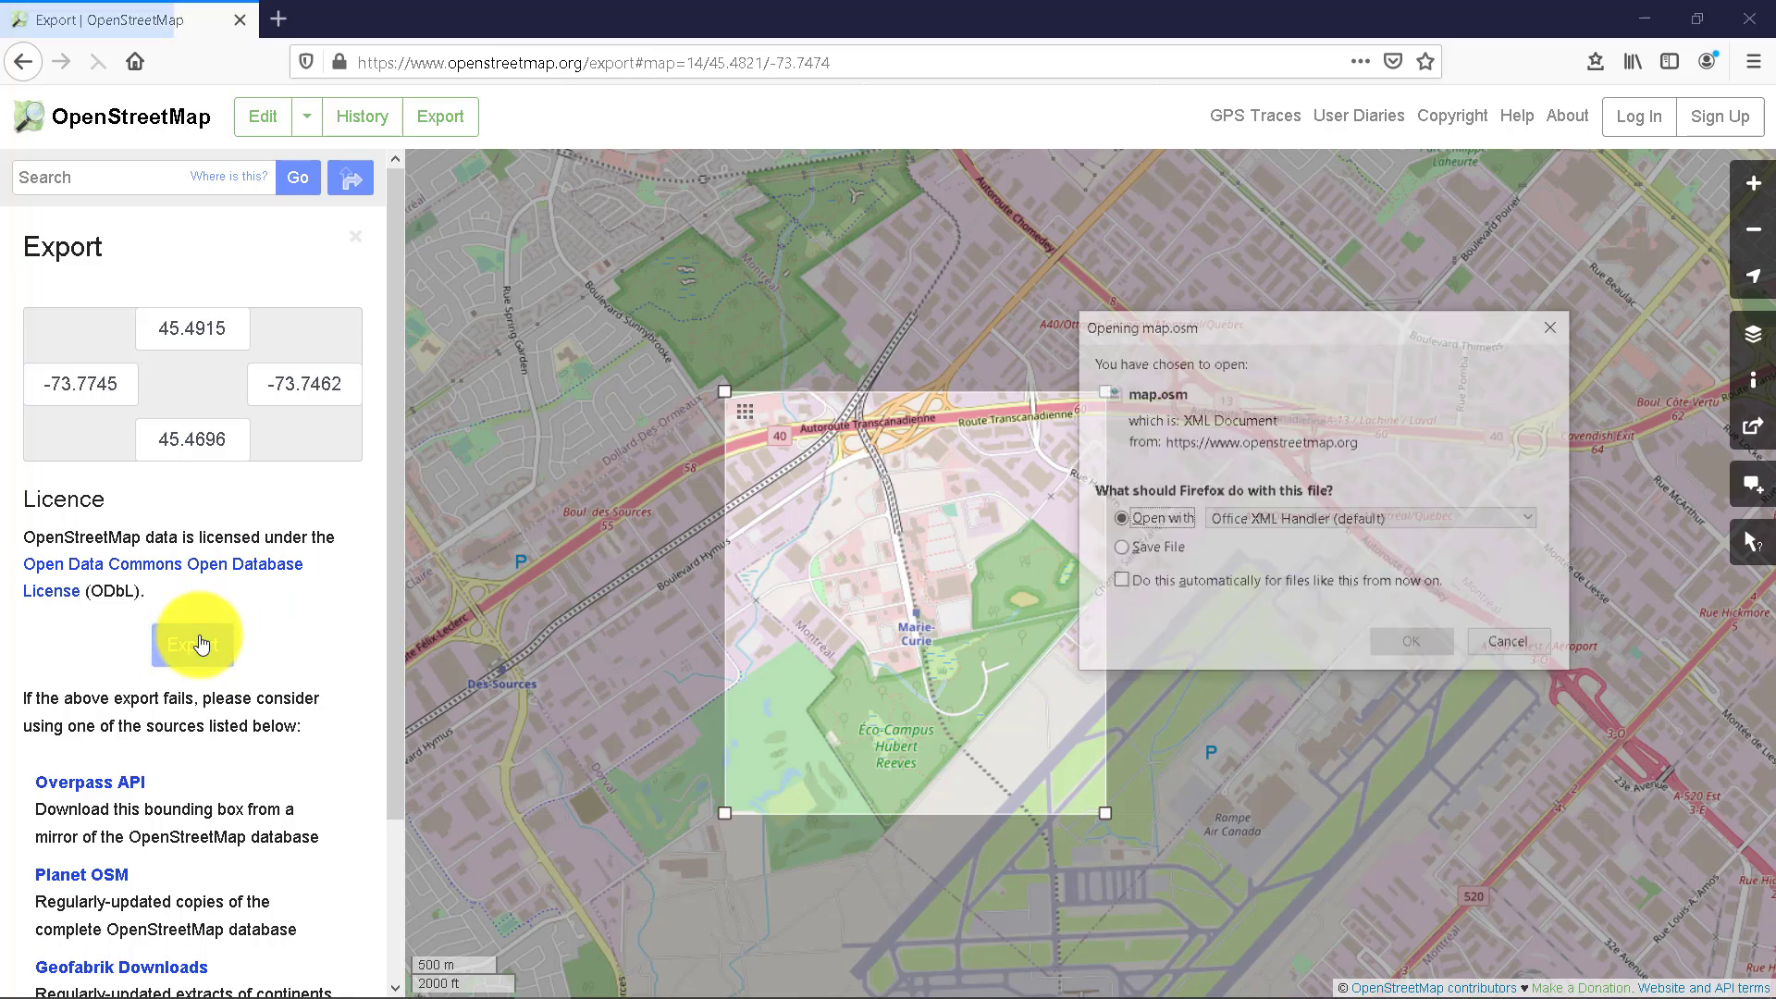
{"action": "left_click", "coordinate": [1135, 556]}
{"action": "left_click", "coordinate": [1411, 644]}
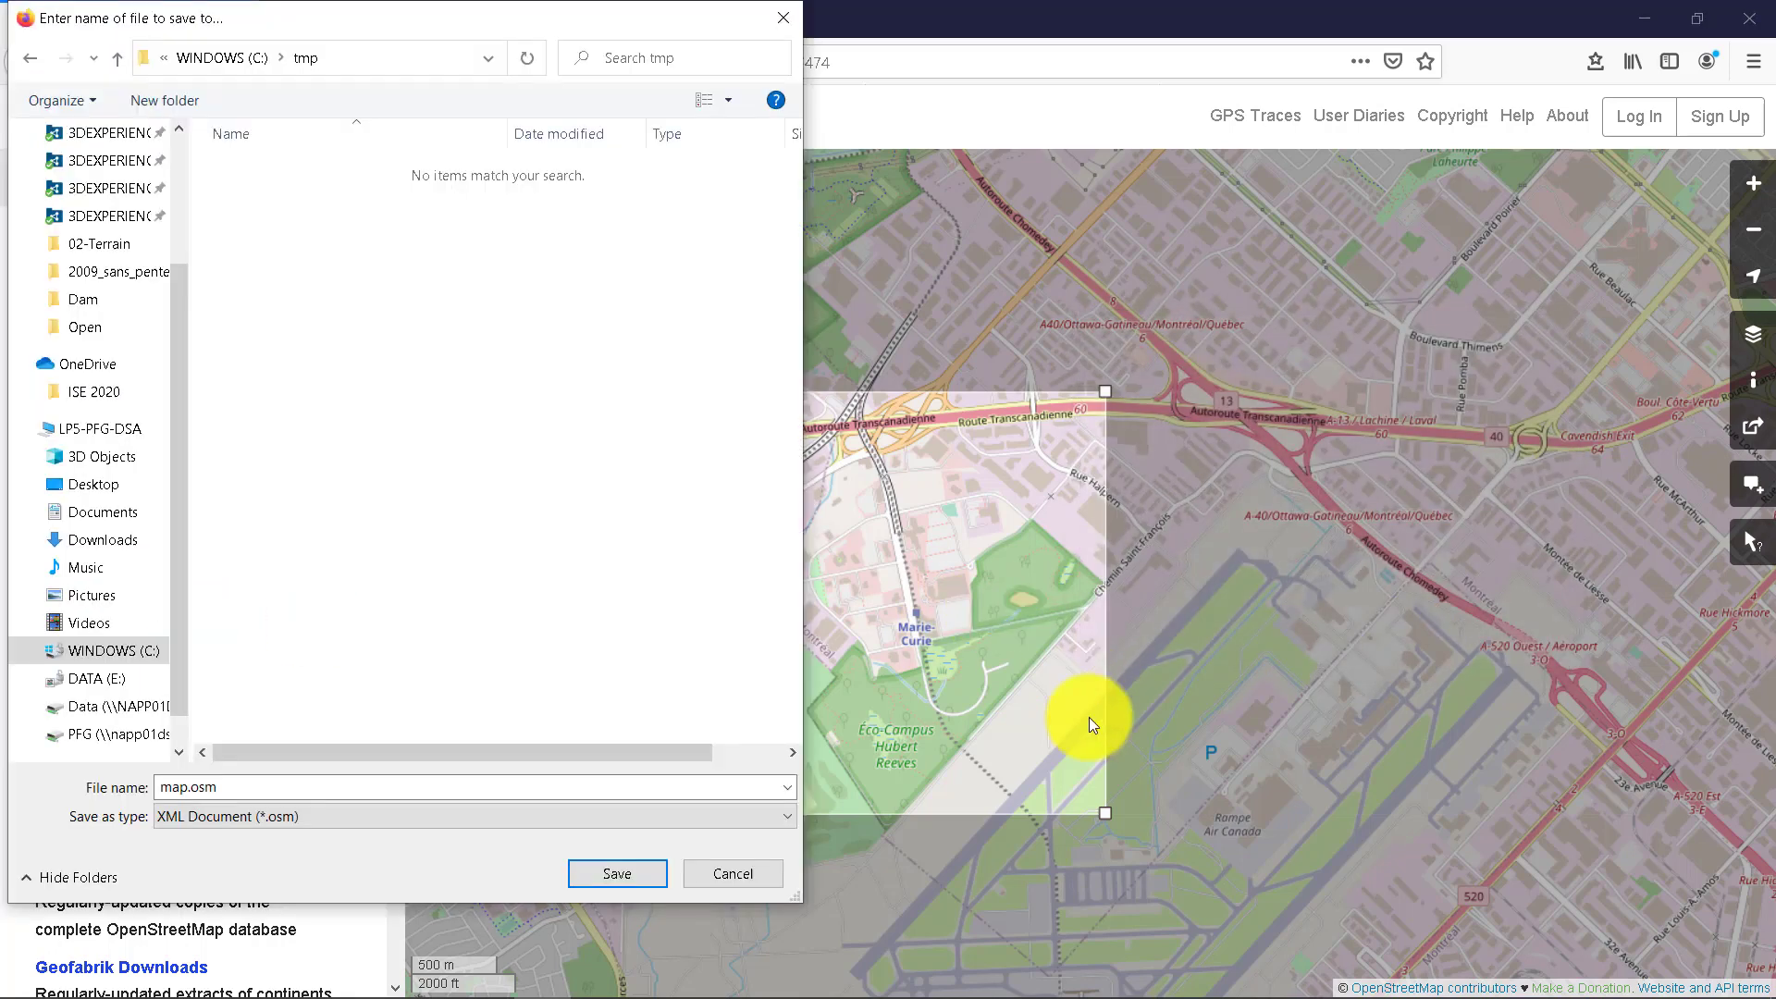
{"action": "left_click", "coordinate": [188, 787]}
{"action": "type", "text": "Montreal"}
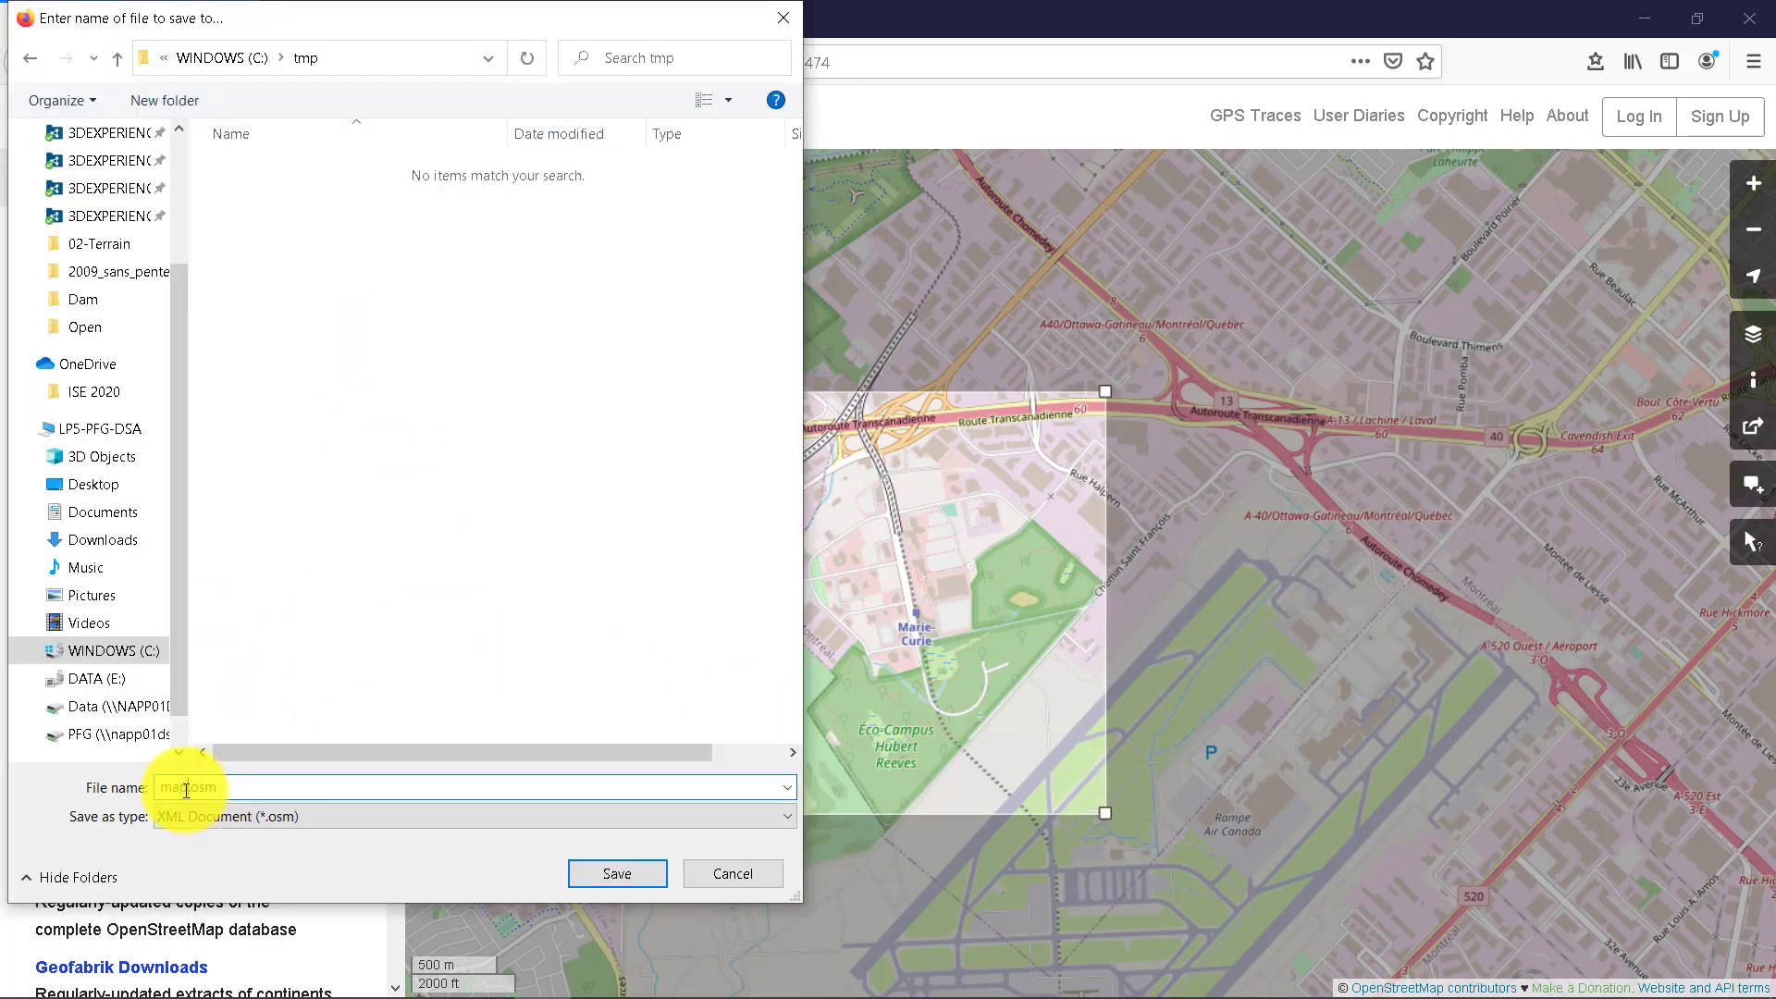
{"action": "left_click", "coordinate": [610, 877]}
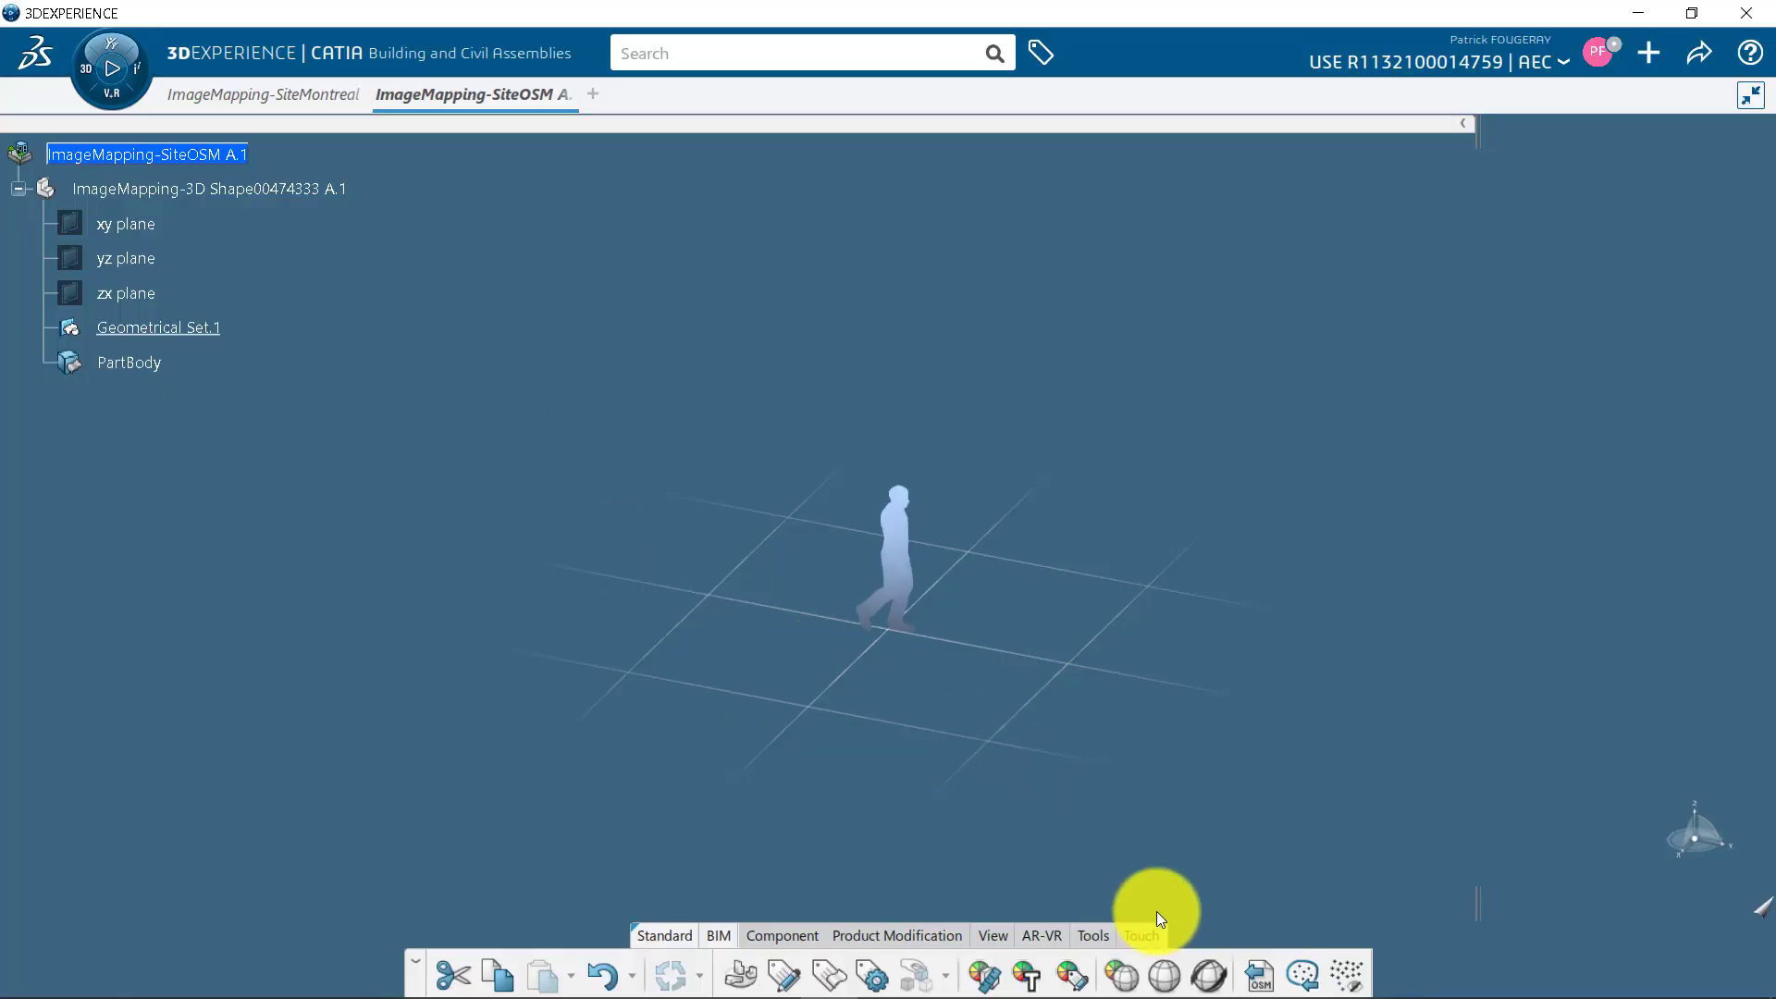
Locate the site's geodetic latitude origin on a web map, confirming it sits in Dorval
{"action": "left_click", "coordinate": [1165, 975]}
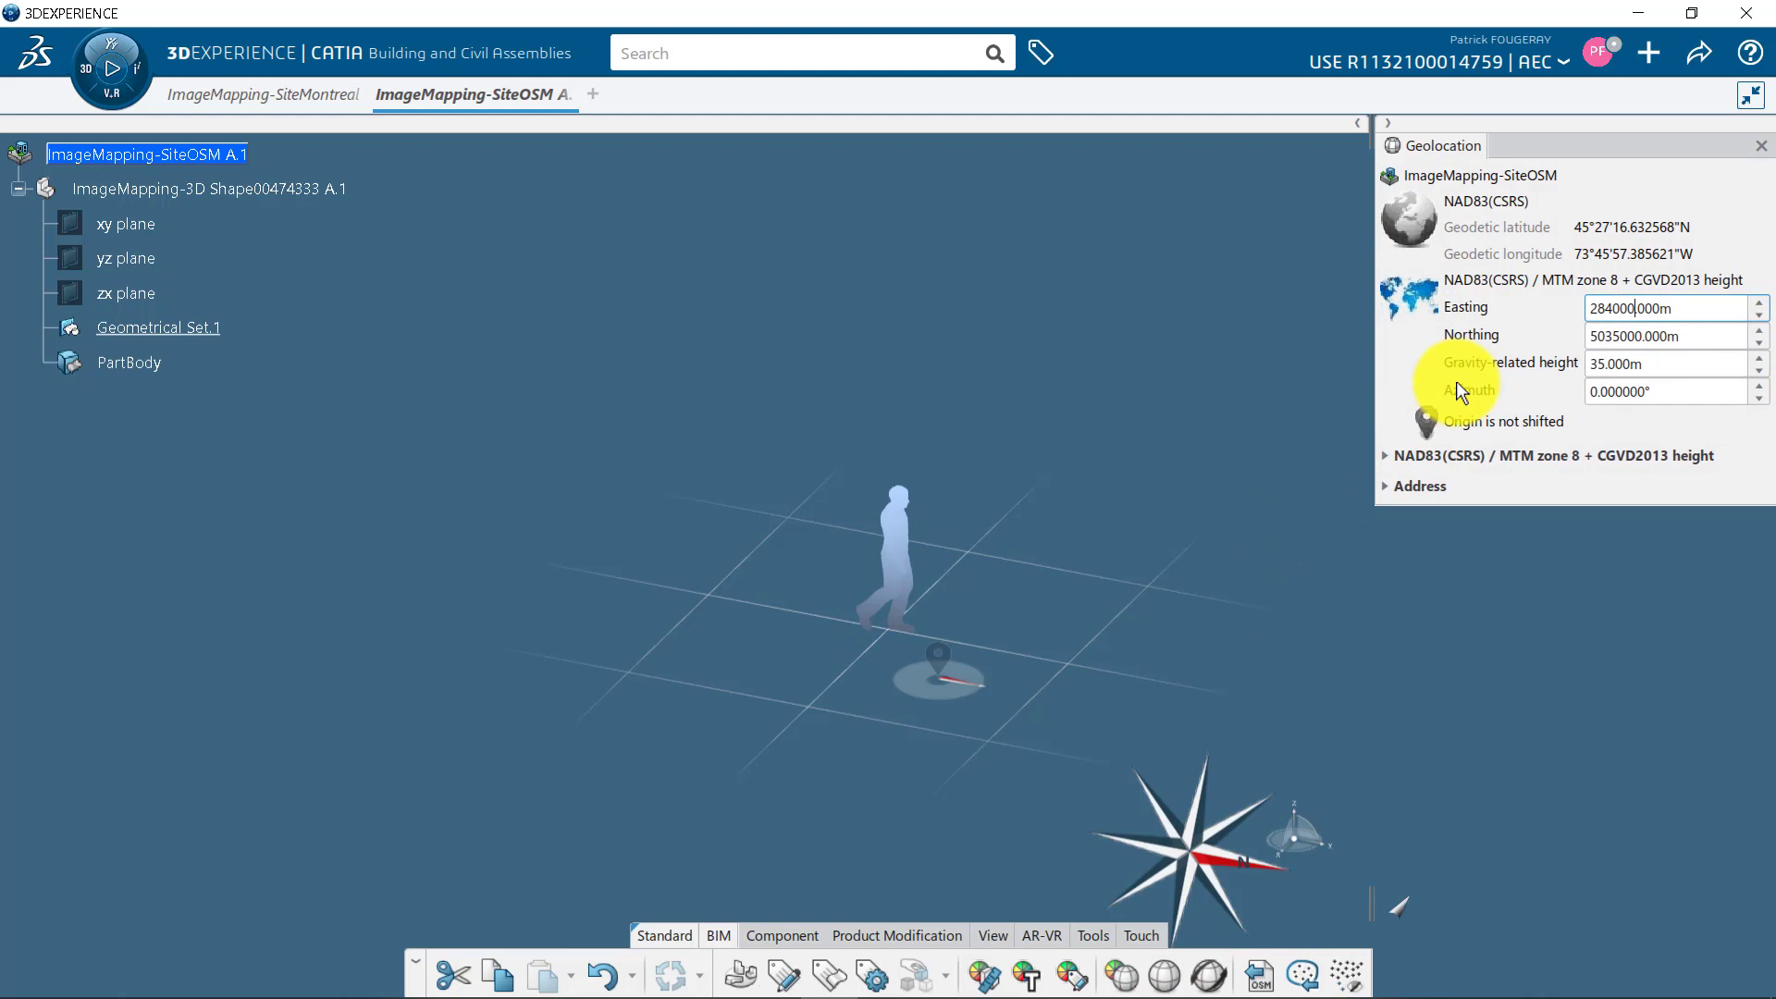
{"action": "right_click", "coordinate": [1461, 230]}
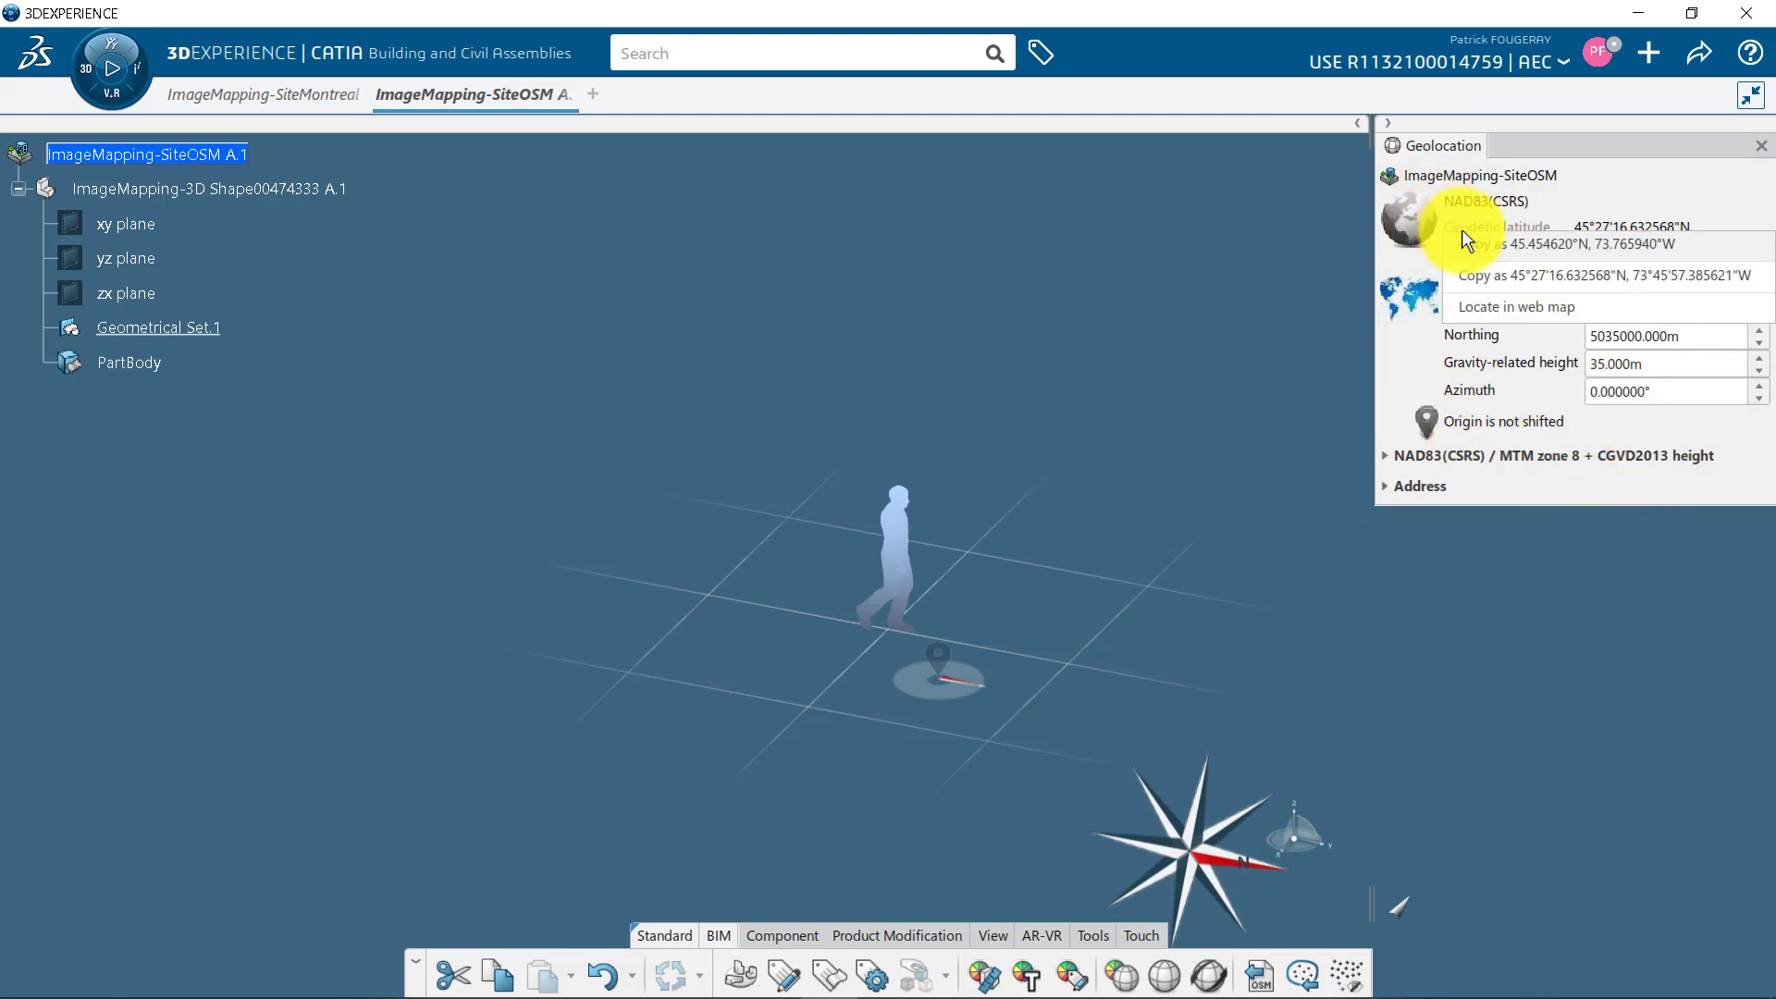
{"action": "left_click", "coordinate": [1528, 305]}
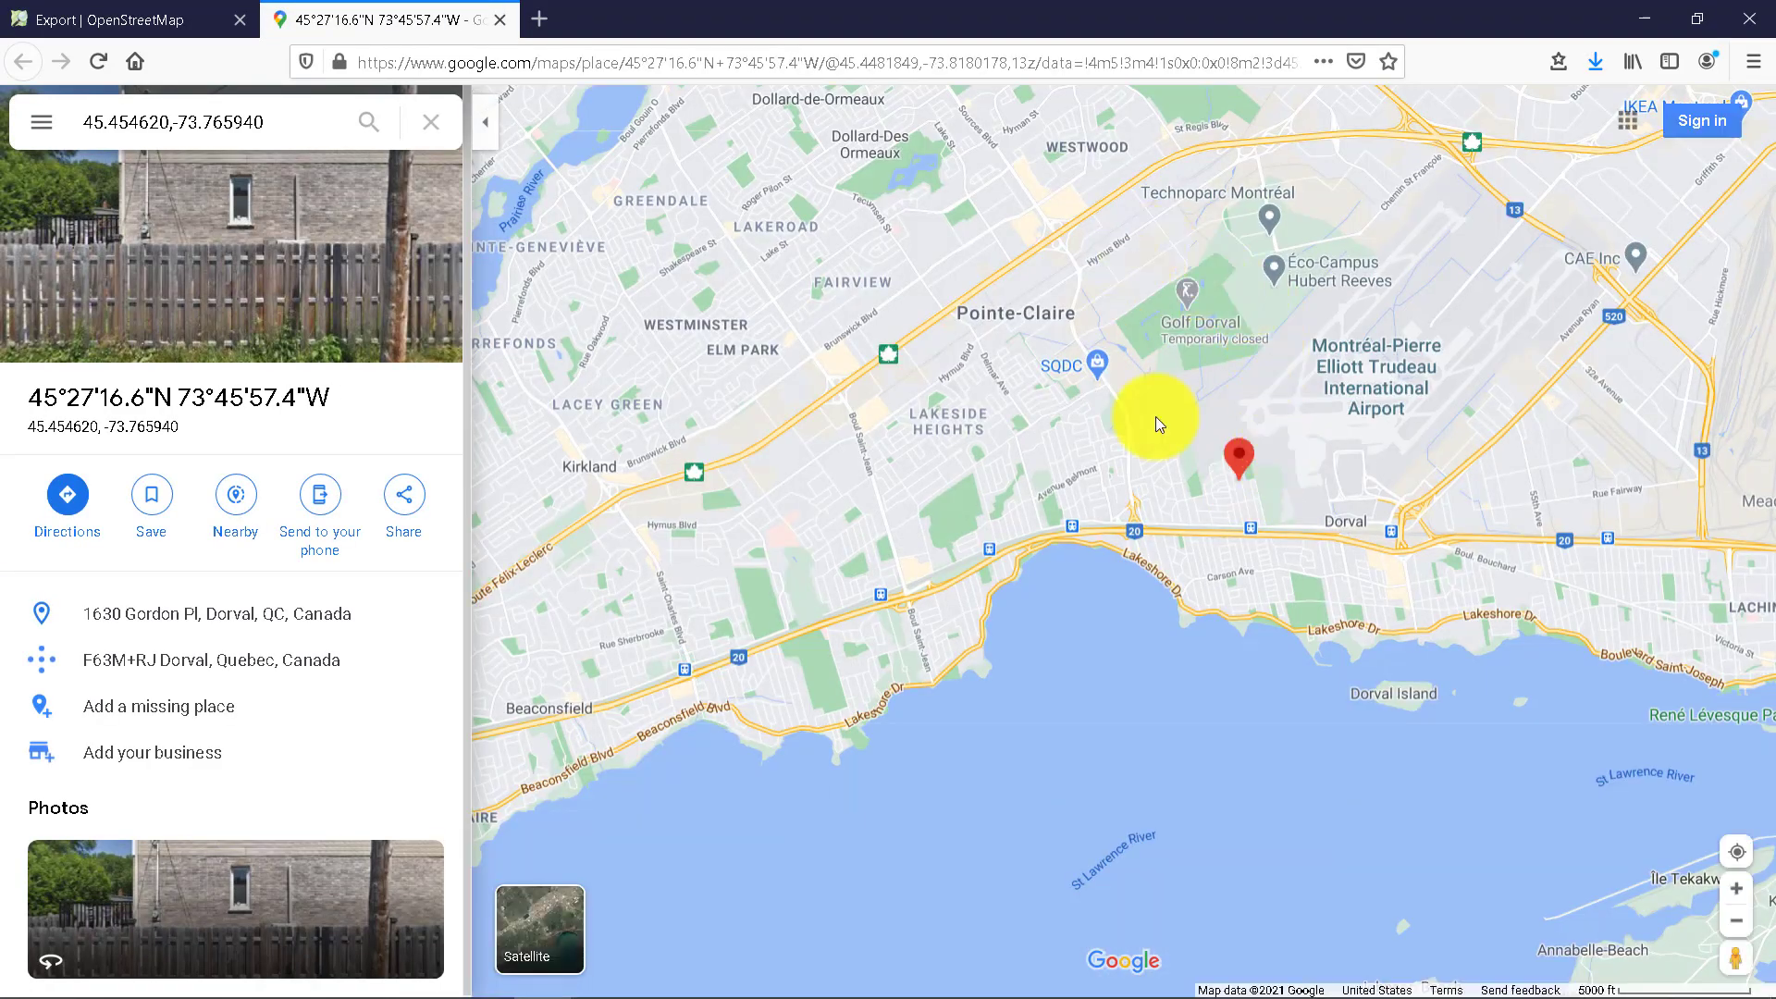
{"action": "left_click", "coordinate": [1645, 19]}
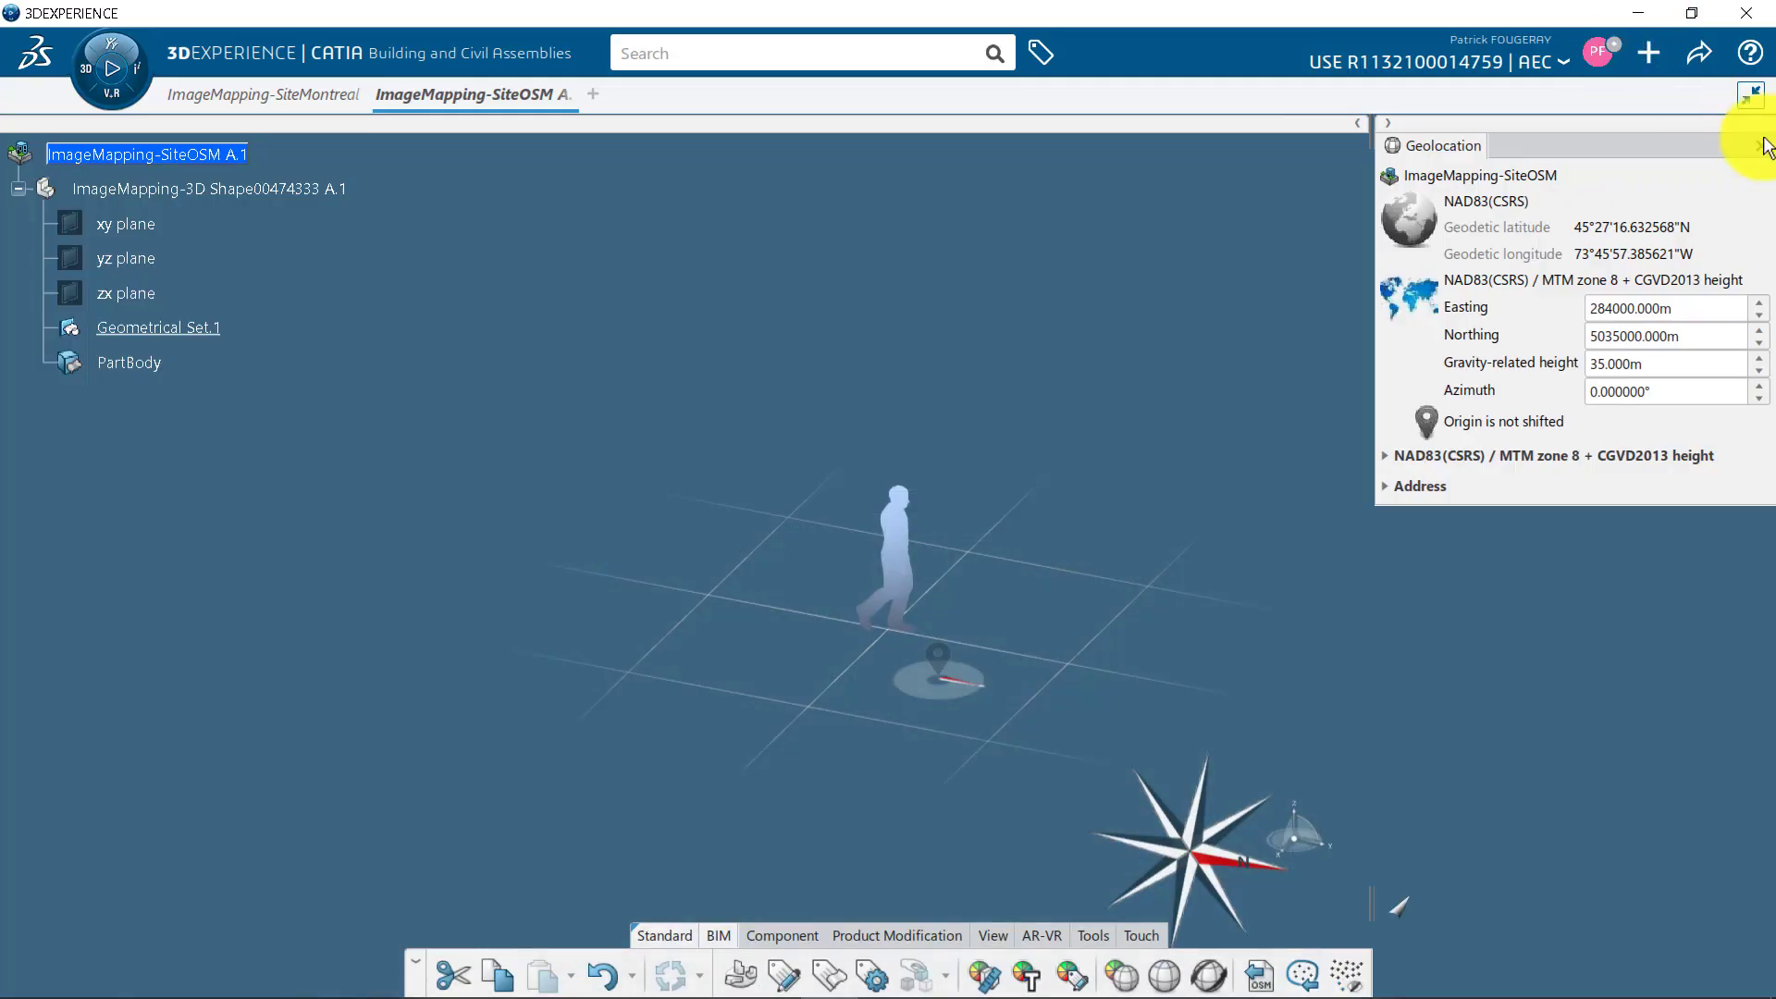
Edit the 3D Shape and choose C:\tmp\mapMontreal.osm for OSM import
{"action": "left_click", "coordinate": [1756, 146]}
{"action": "double_click", "coordinate": [222, 191]}
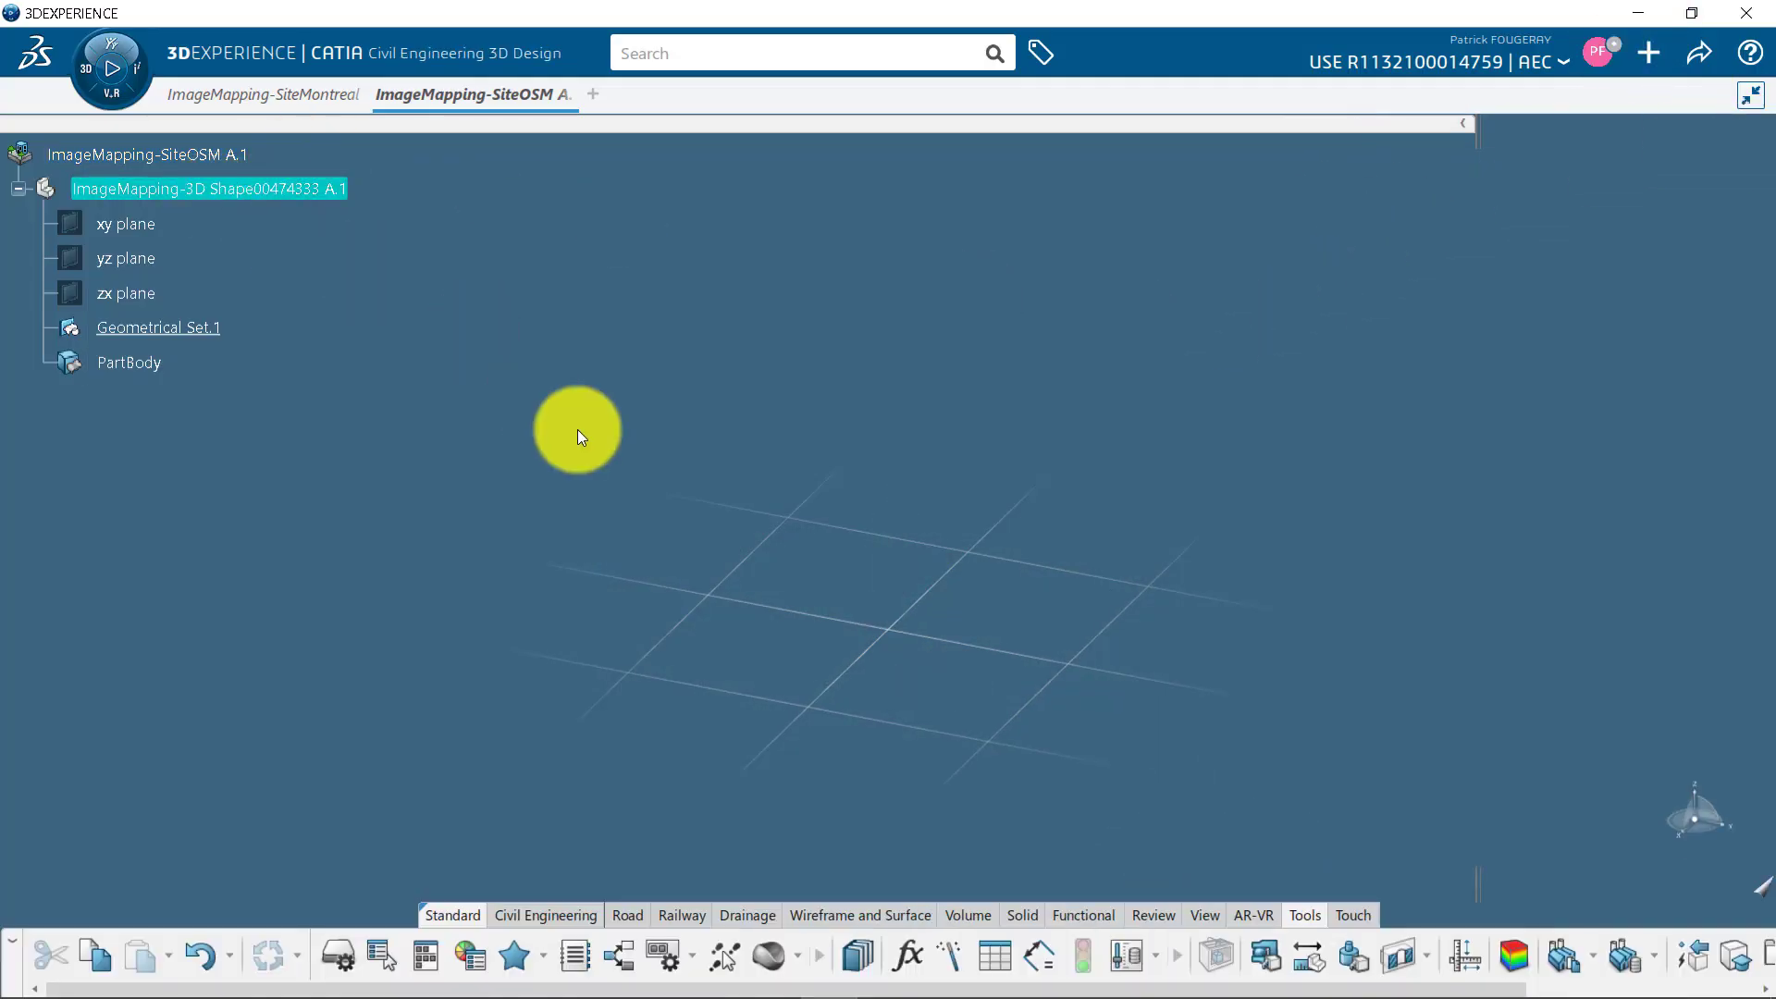
{"action": "scroll", "coordinate": [1018, 953], "scroll_direction": "down", "scroll_amount": 3}
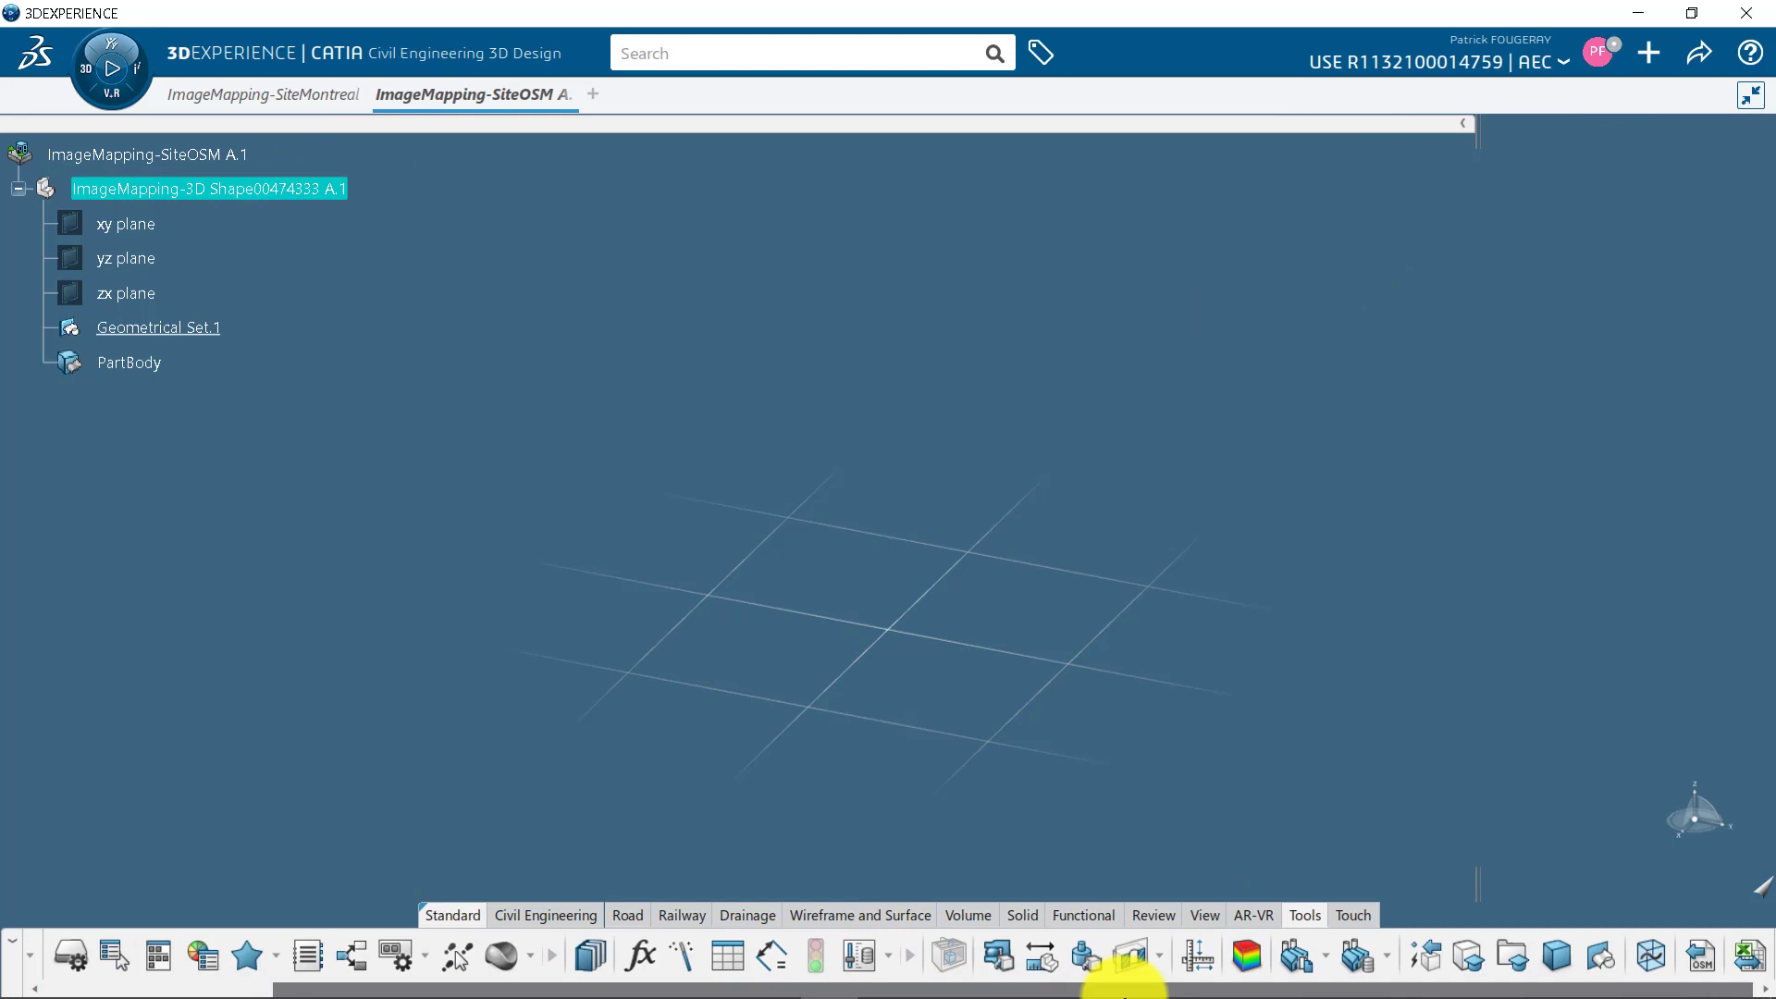
{"action": "left_click", "coordinate": [1701, 958]}
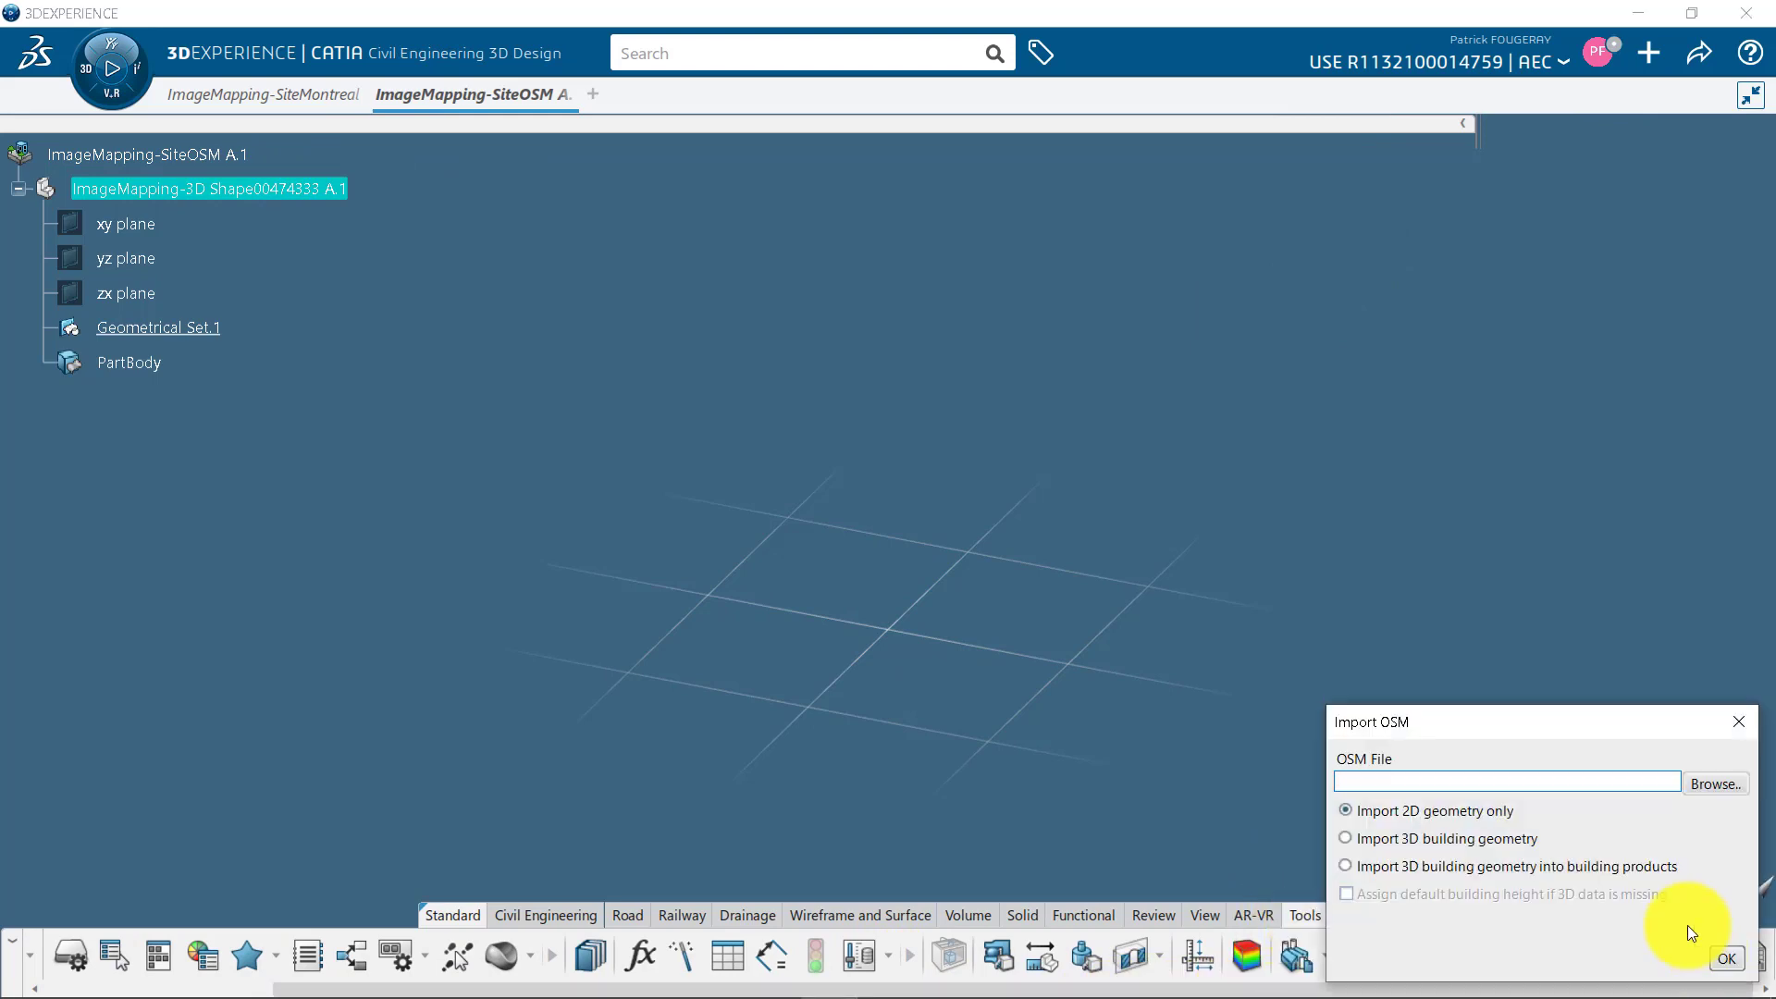
{"action": "left_click", "coordinate": [1713, 784]}
{"action": "left_click", "coordinate": [138, 622]}
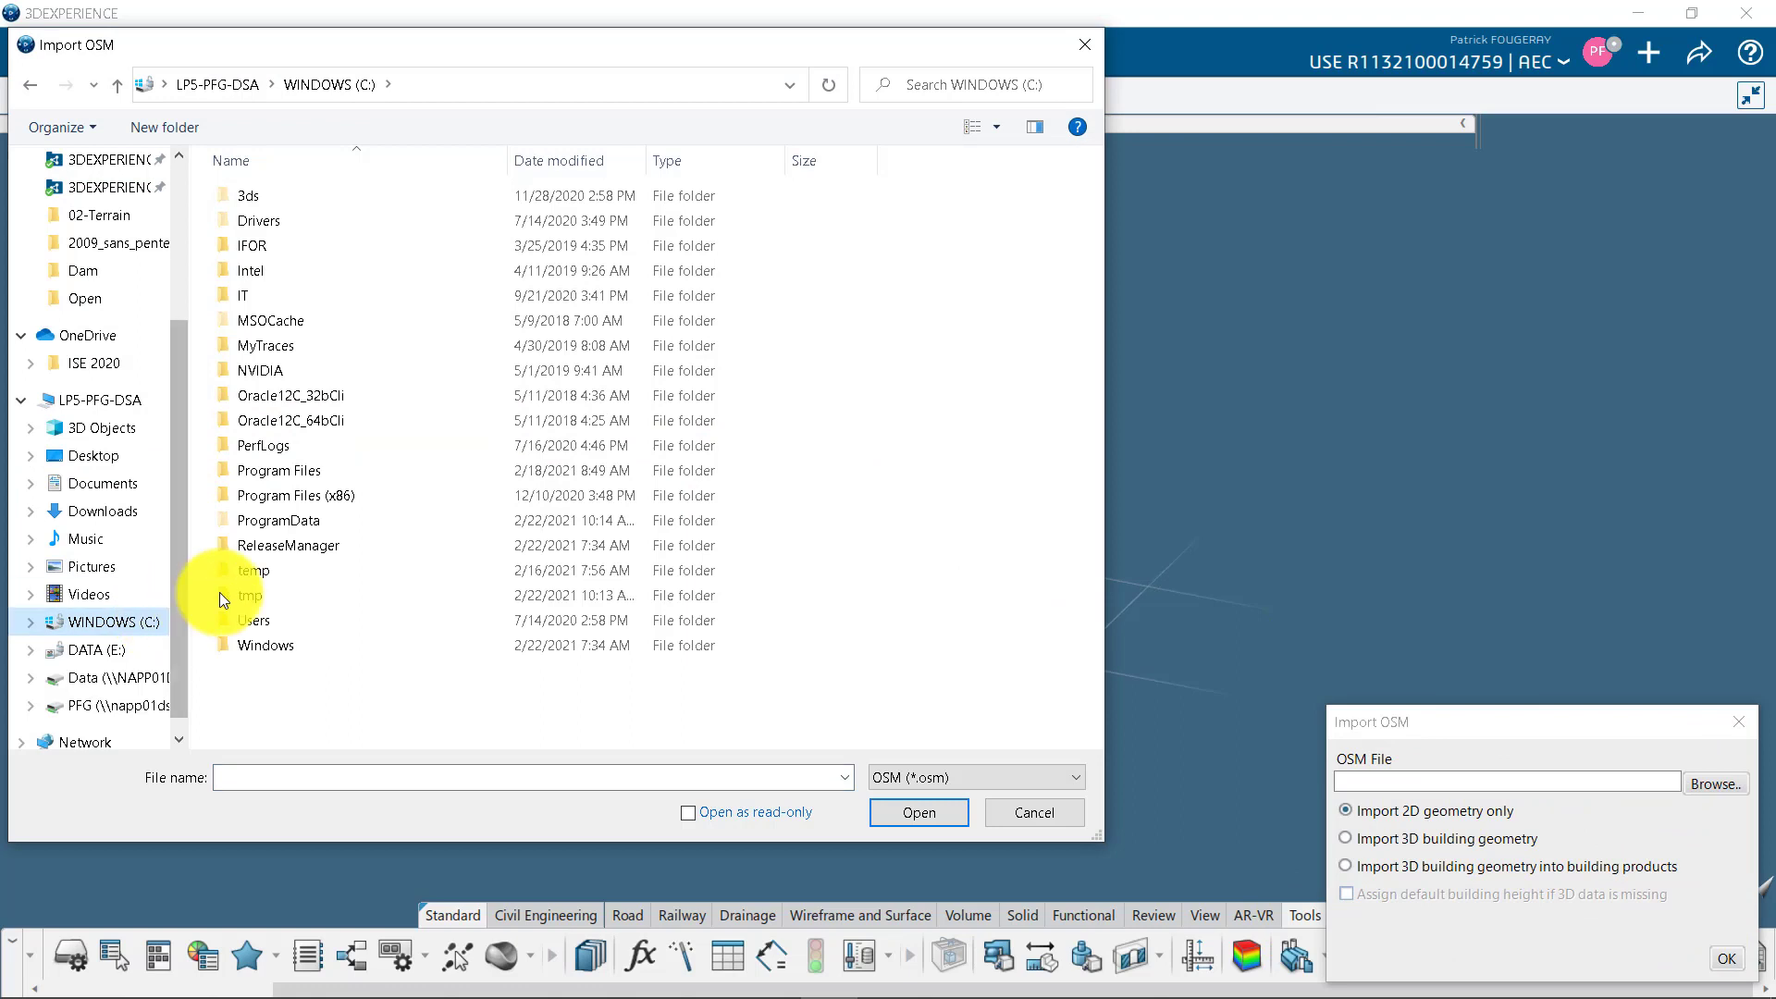
{"action": "double_click", "coordinate": [268, 596]}
{"action": "left_click", "coordinate": [307, 225]}
{"action": "left_click", "coordinate": [947, 816]}
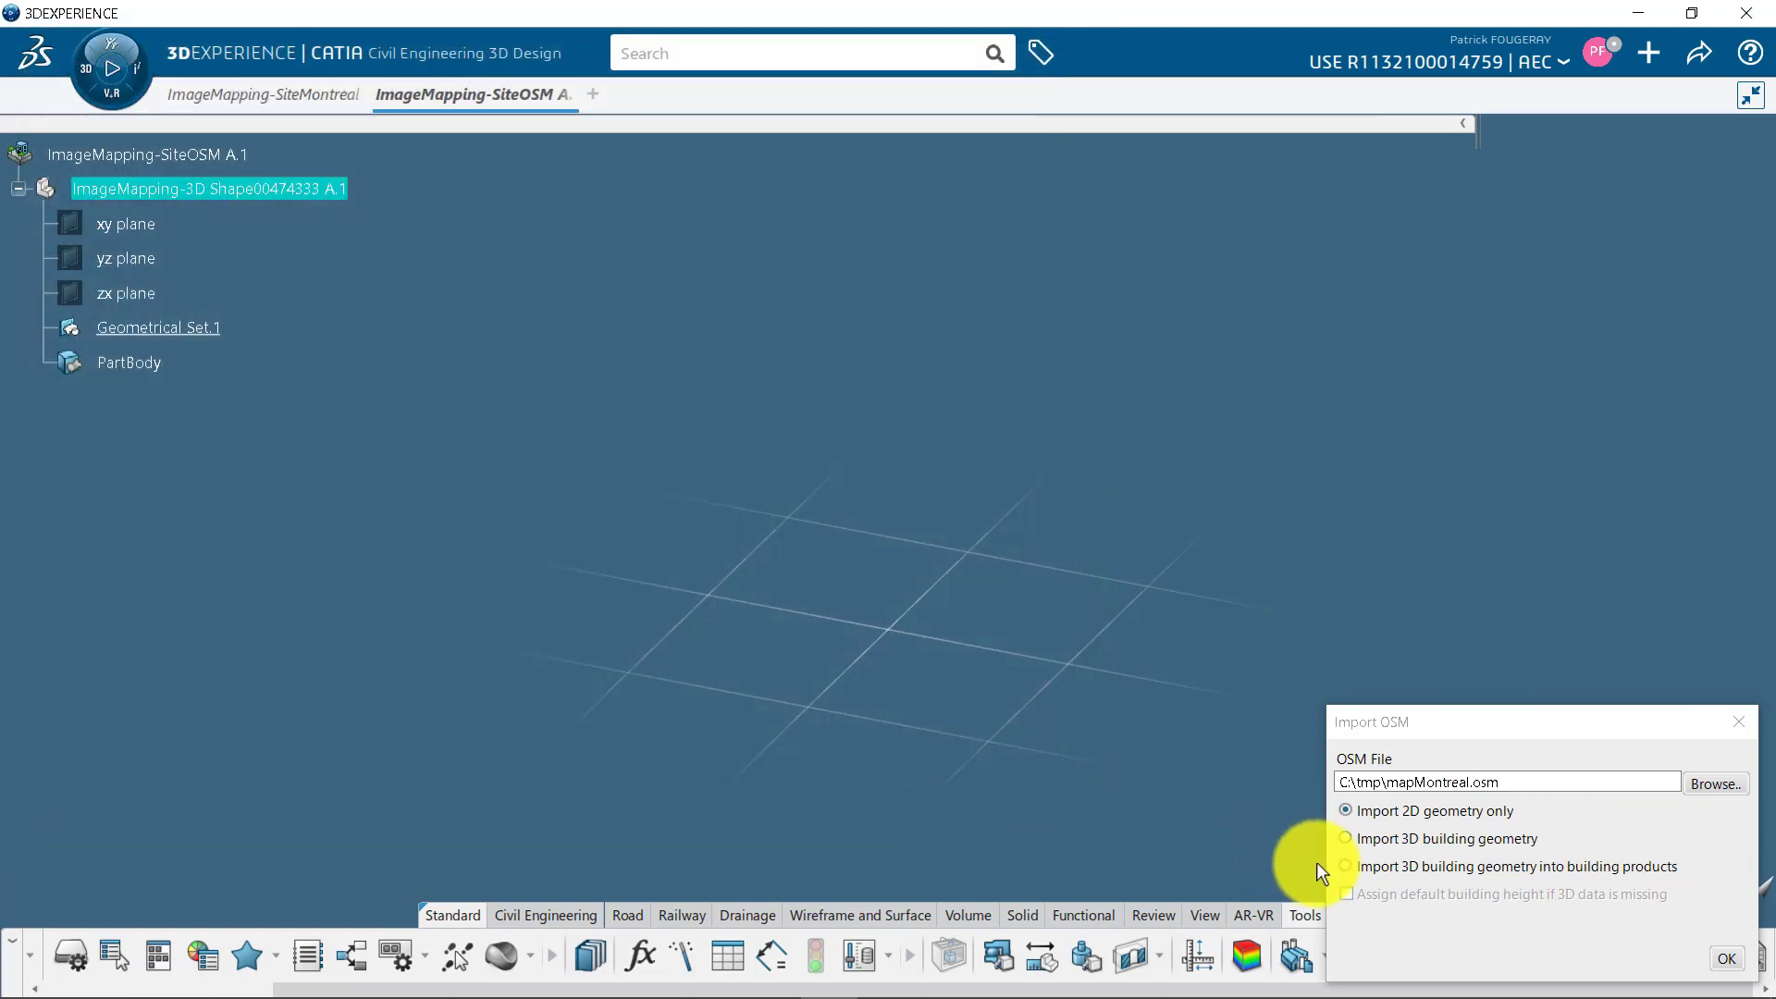
Import the OSM data as 3D building products with default heights
{"action": "left_click", "coordinate": [1344, 867]}
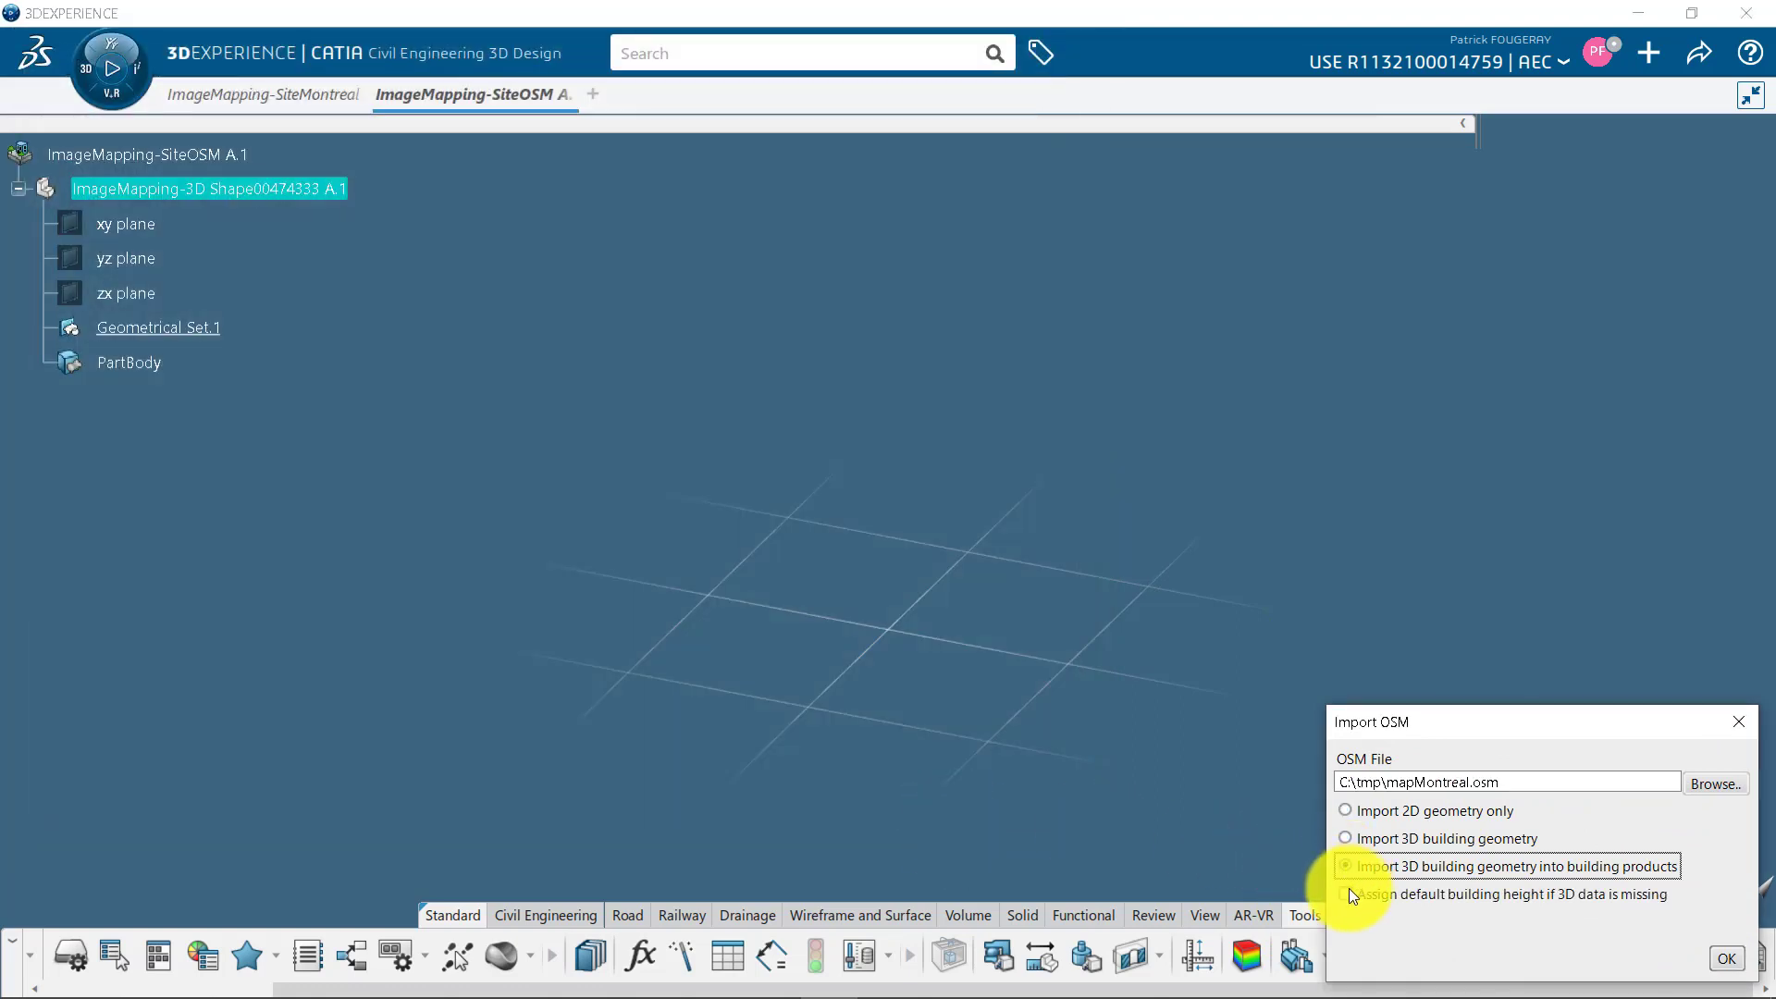
{"action": "left_click", "coordinate": [1346, 892]}
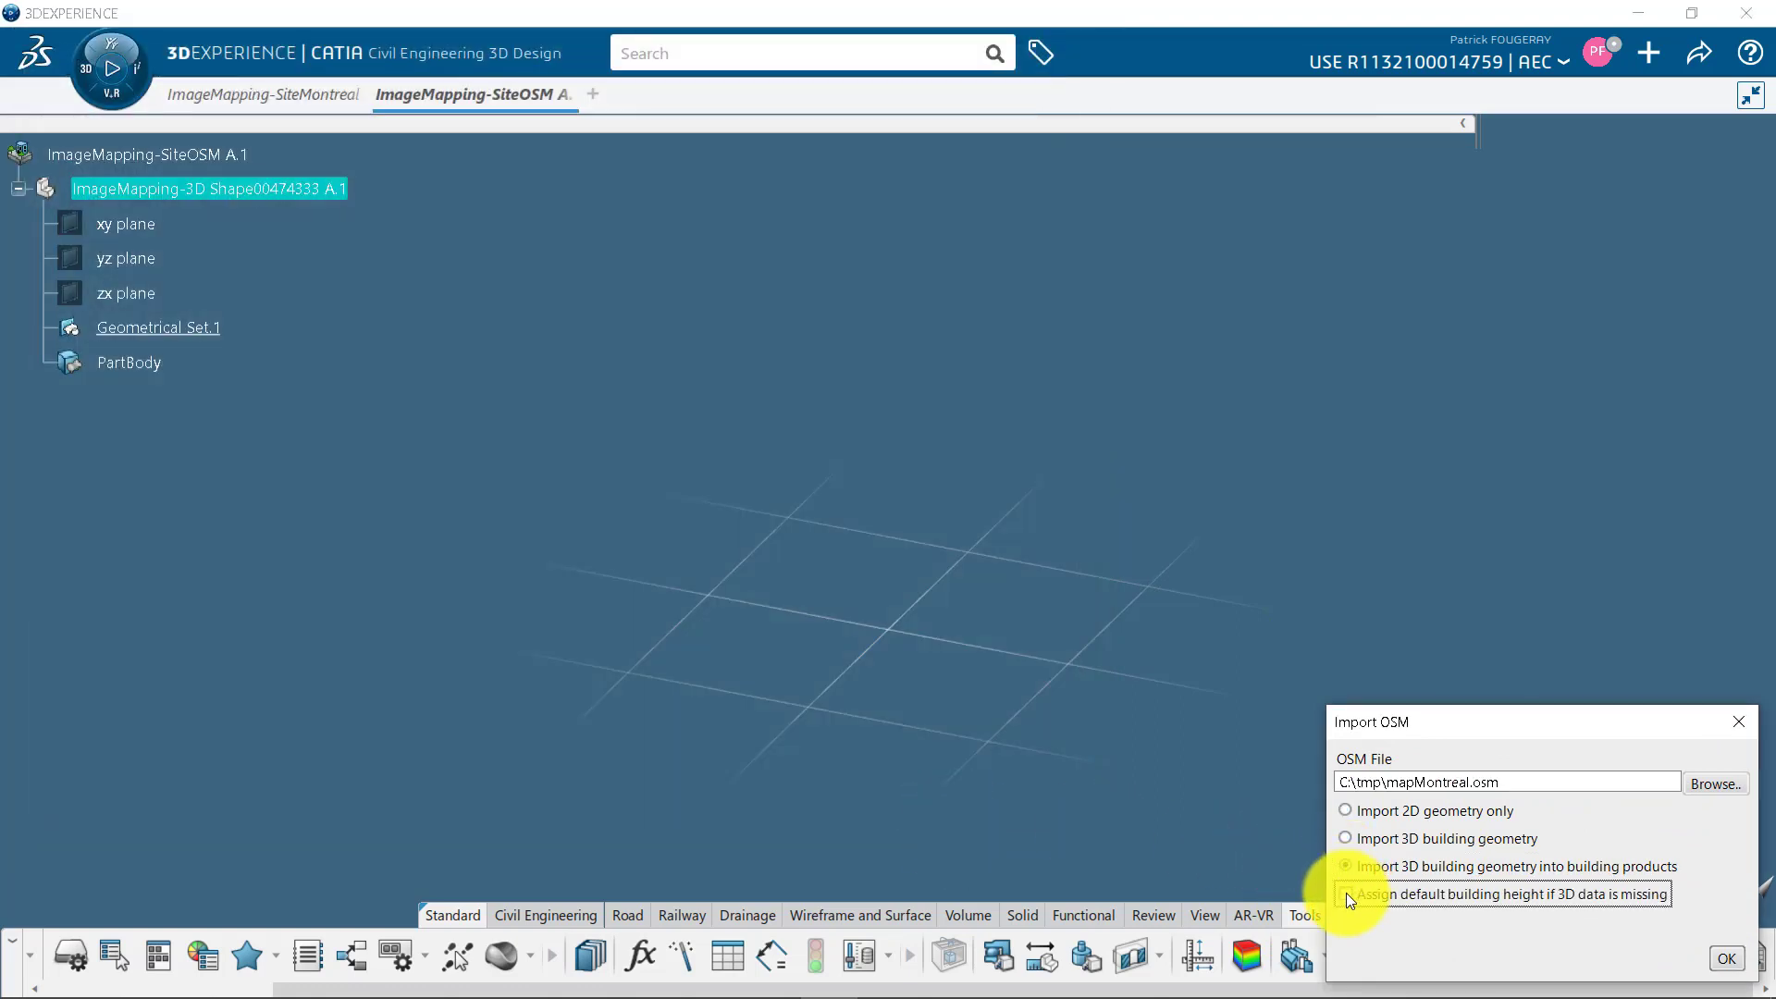
{"action": "left_click", "coordinate": [1728, 958]}
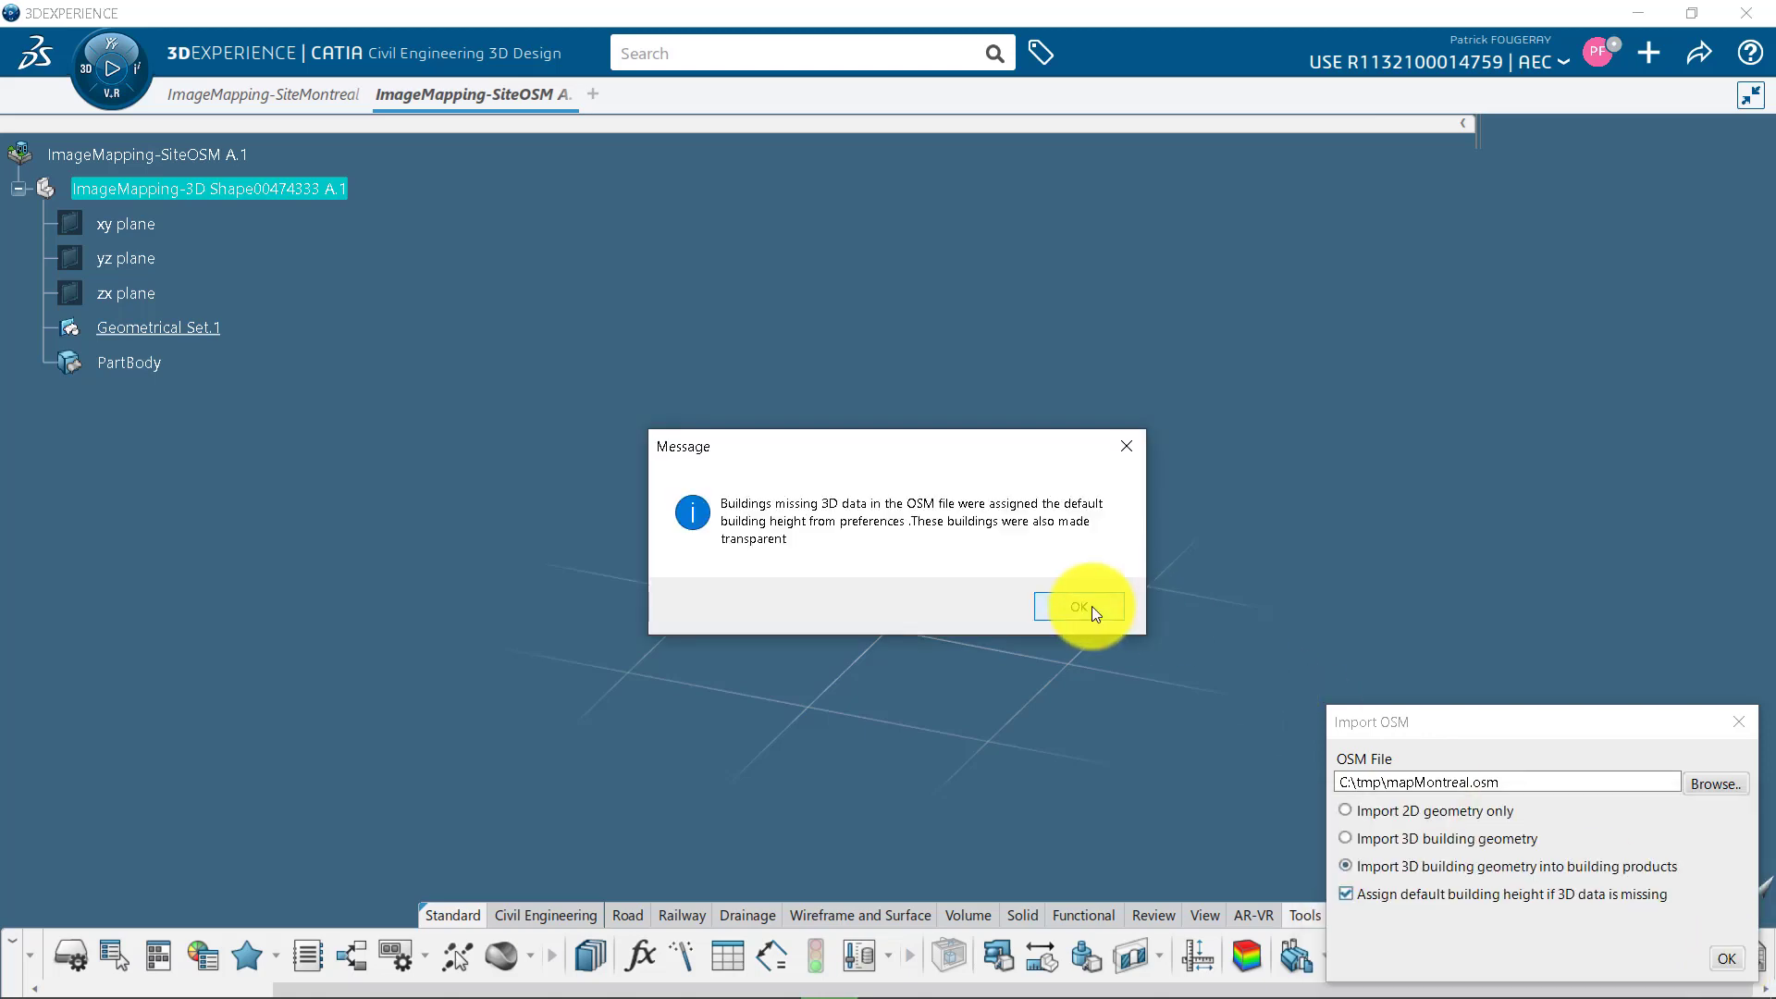
{"action": "left_click", "coordinate": [1091, 607]}
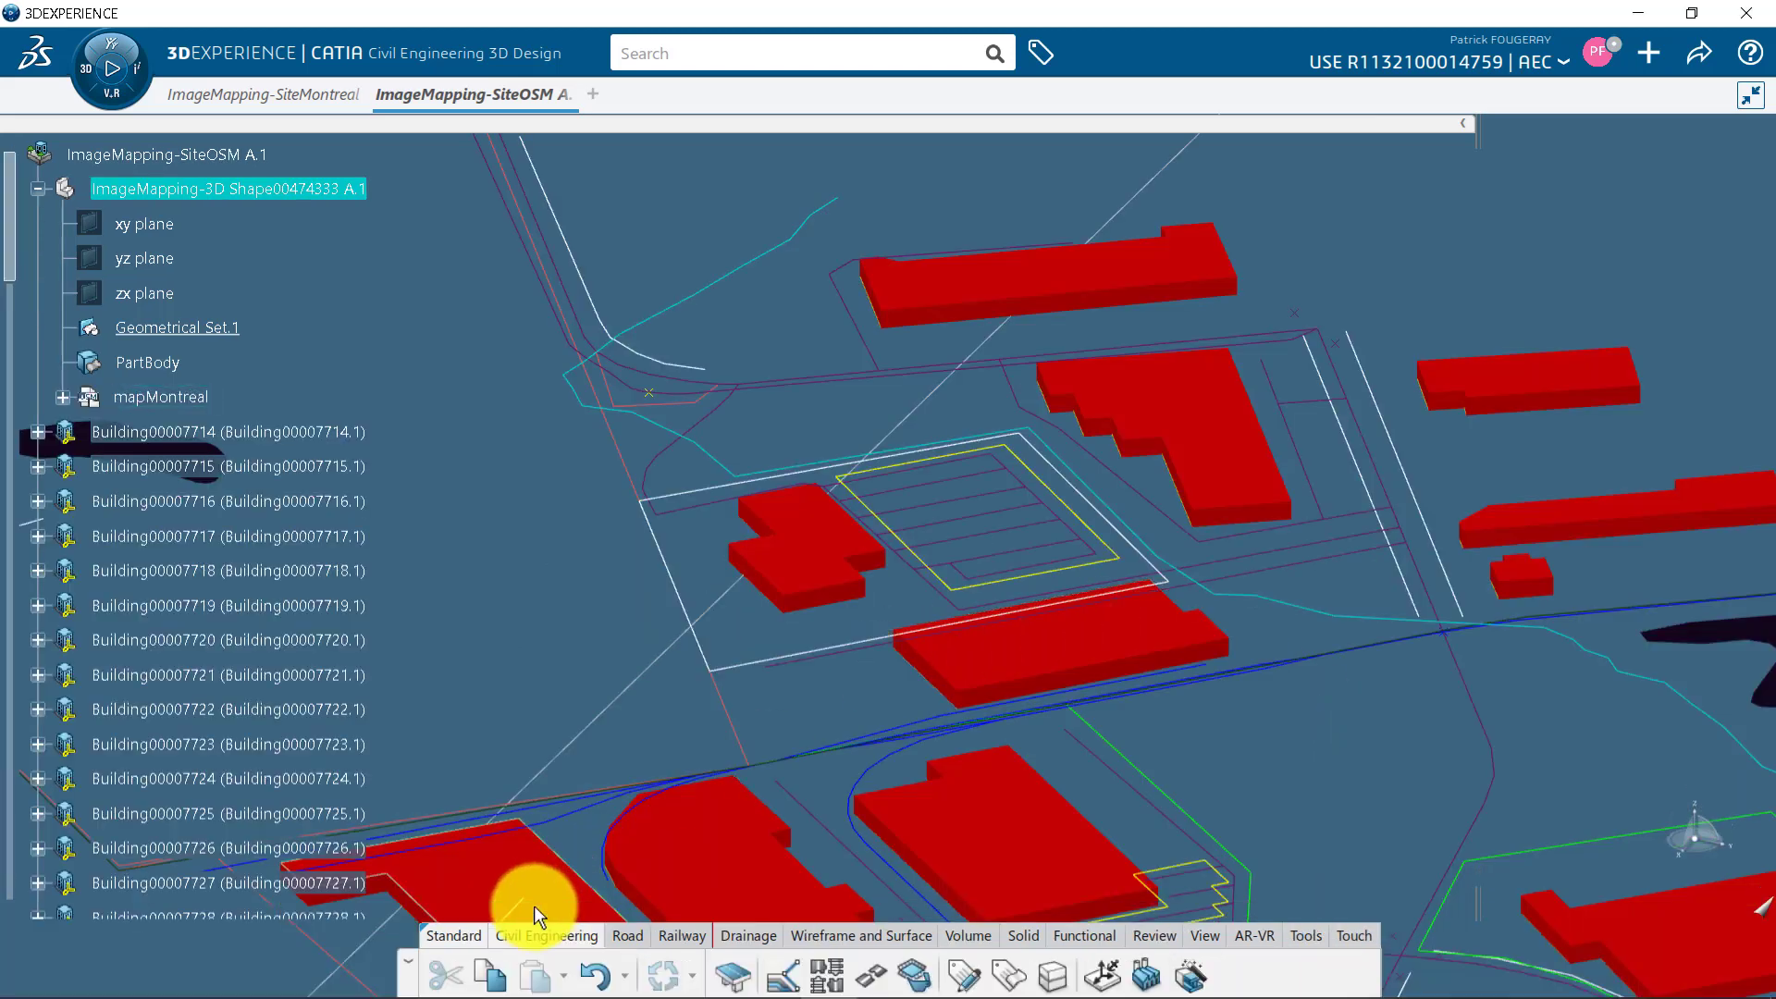
Edit the root assembly, frame the whole imported OSM site, and view it from the top
{"action": "double_click", "coordinate": [231, 156]}
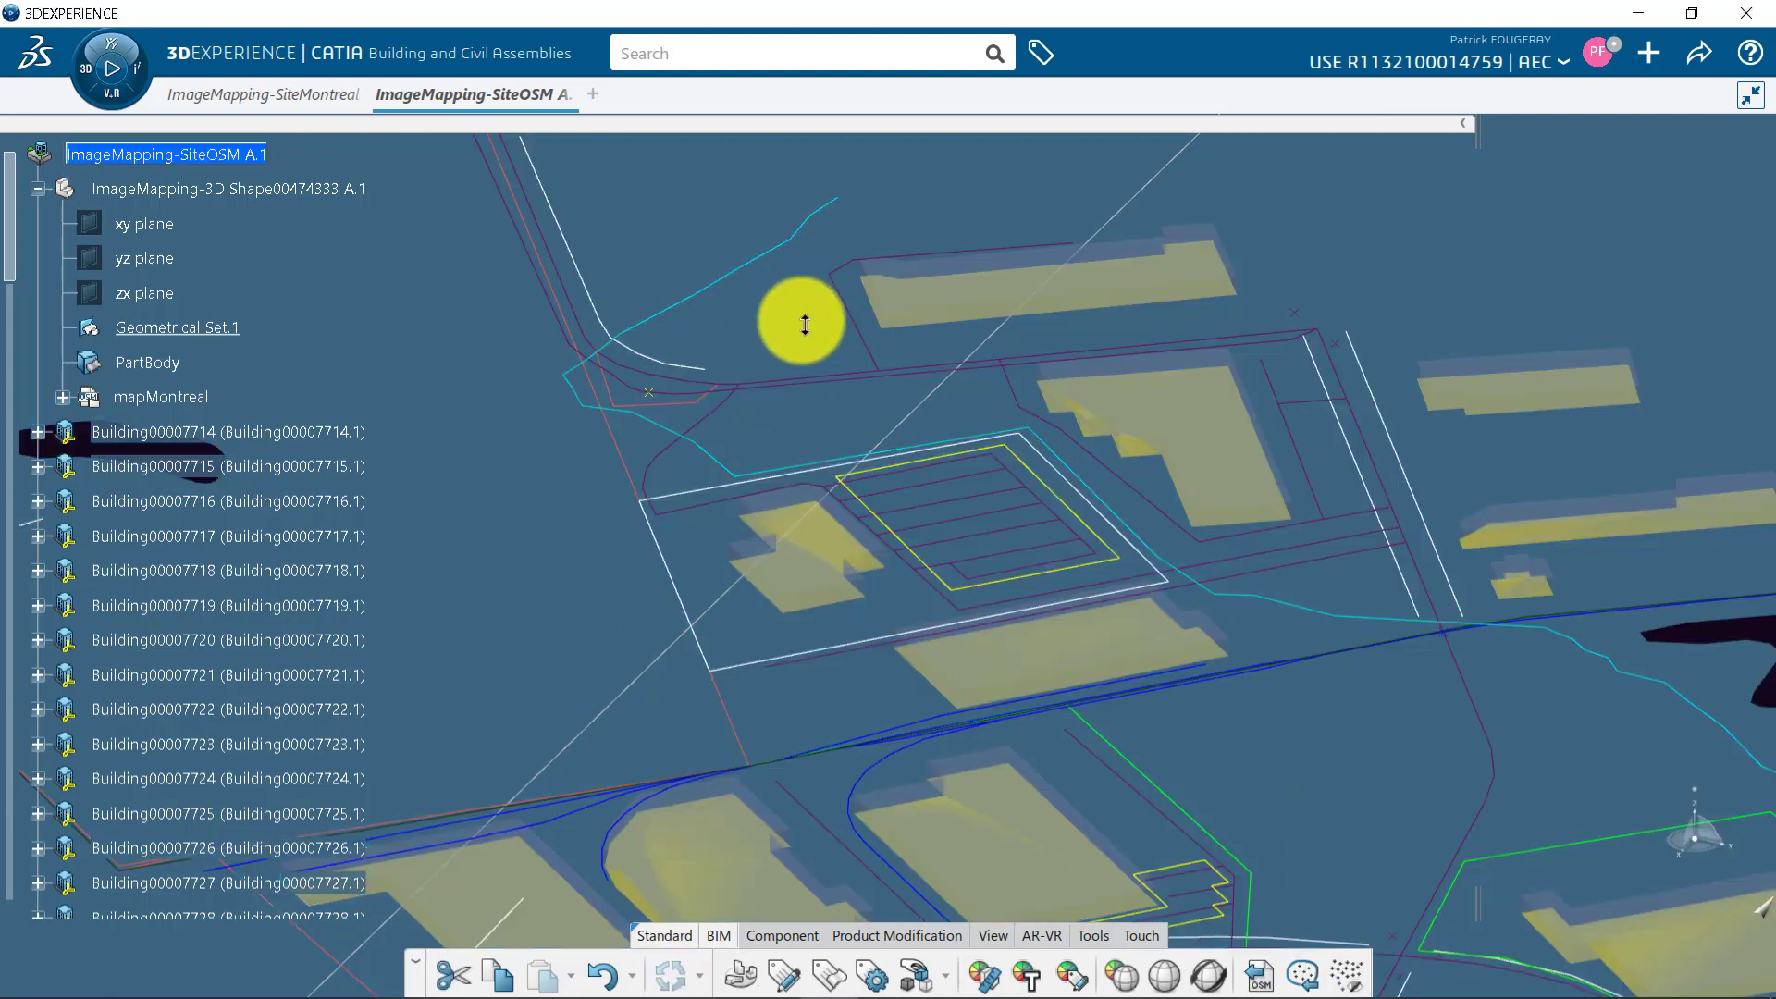
{"action": "middle_click_drag", "start_coordinate": [803, 323], "coordinate": [1181, 794]}
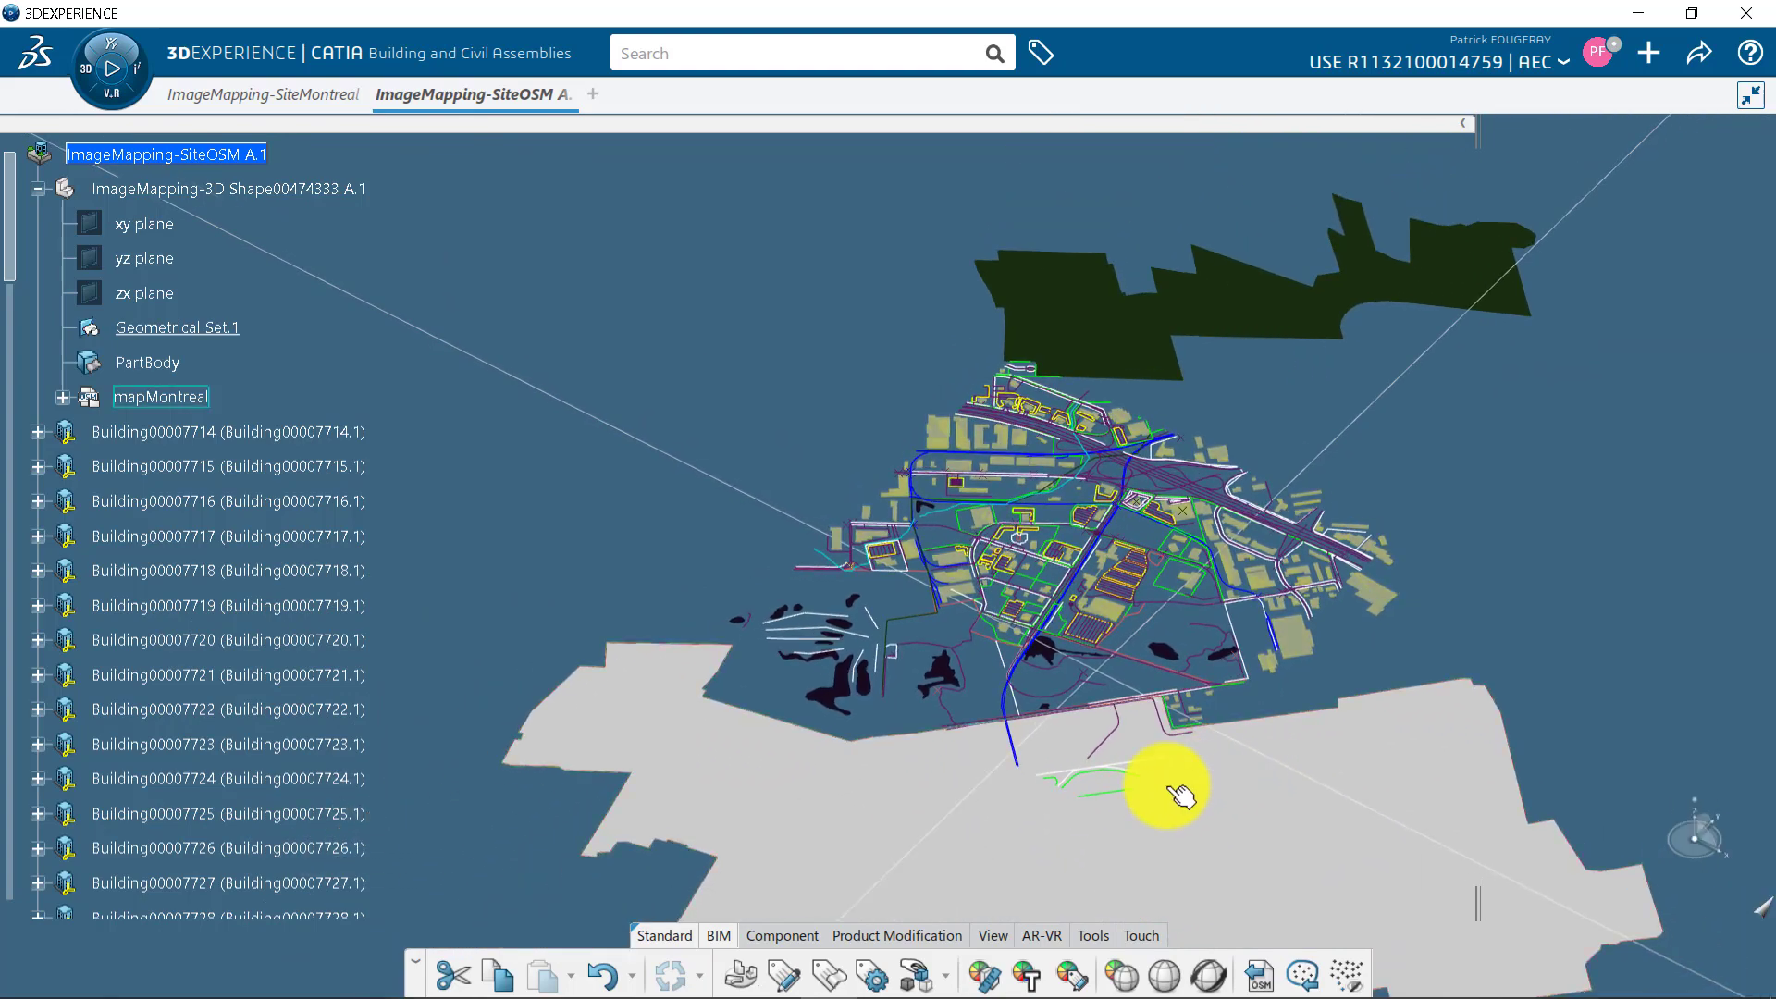
{"action": "left_click", "coordinate": [1161, 973]}
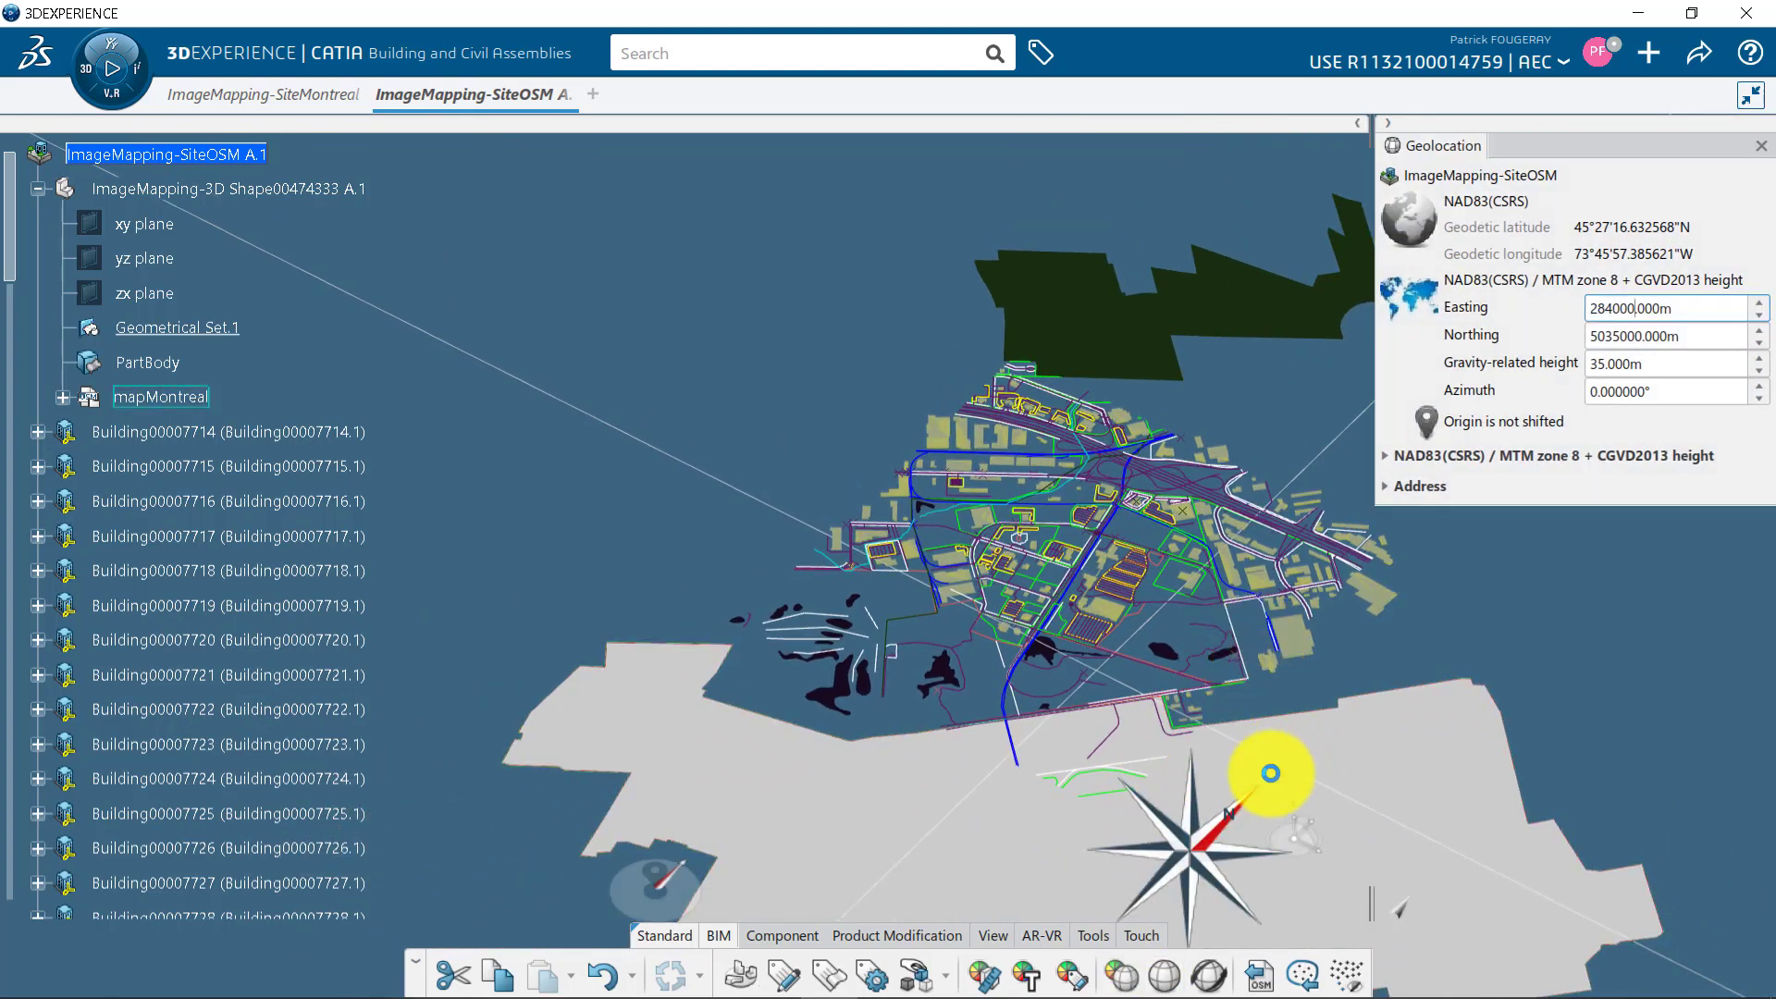
{"action": "left_click", "coordinate": [1230, 822]}
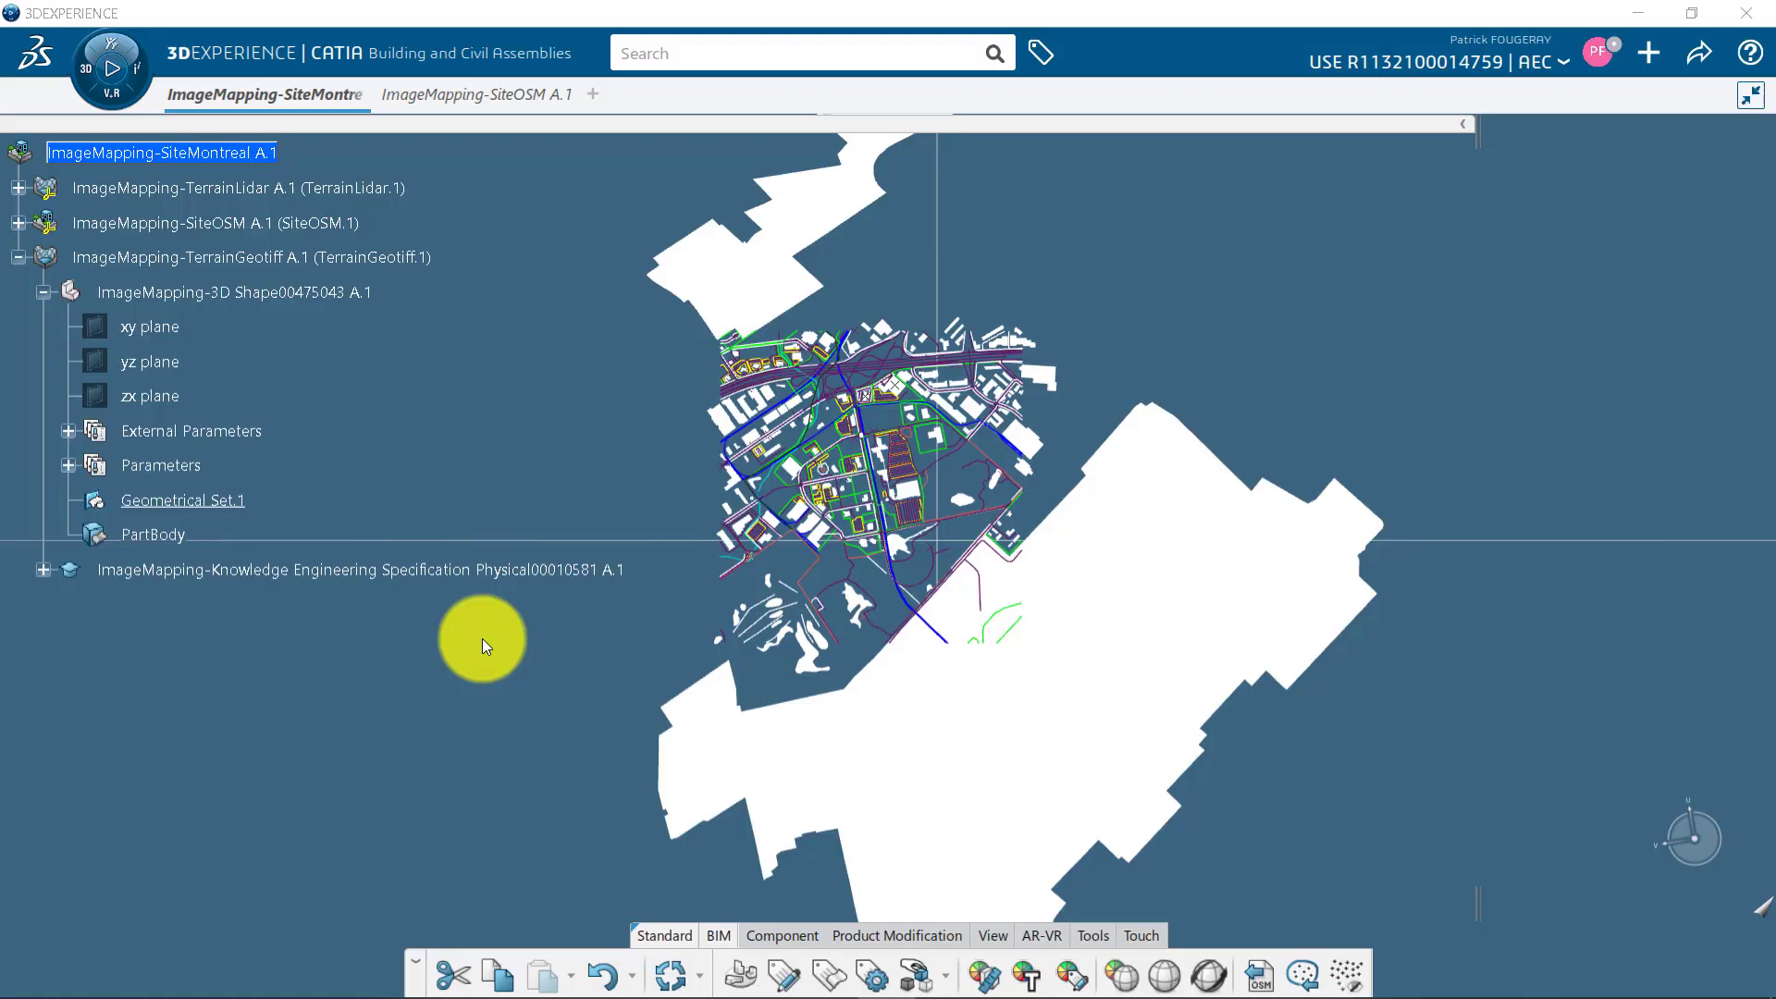
Edit the TerrainGeotiff 3D shape and show the Wireframe and Surface commands
{"action": "left_click", "coordinate": [266, 225]}
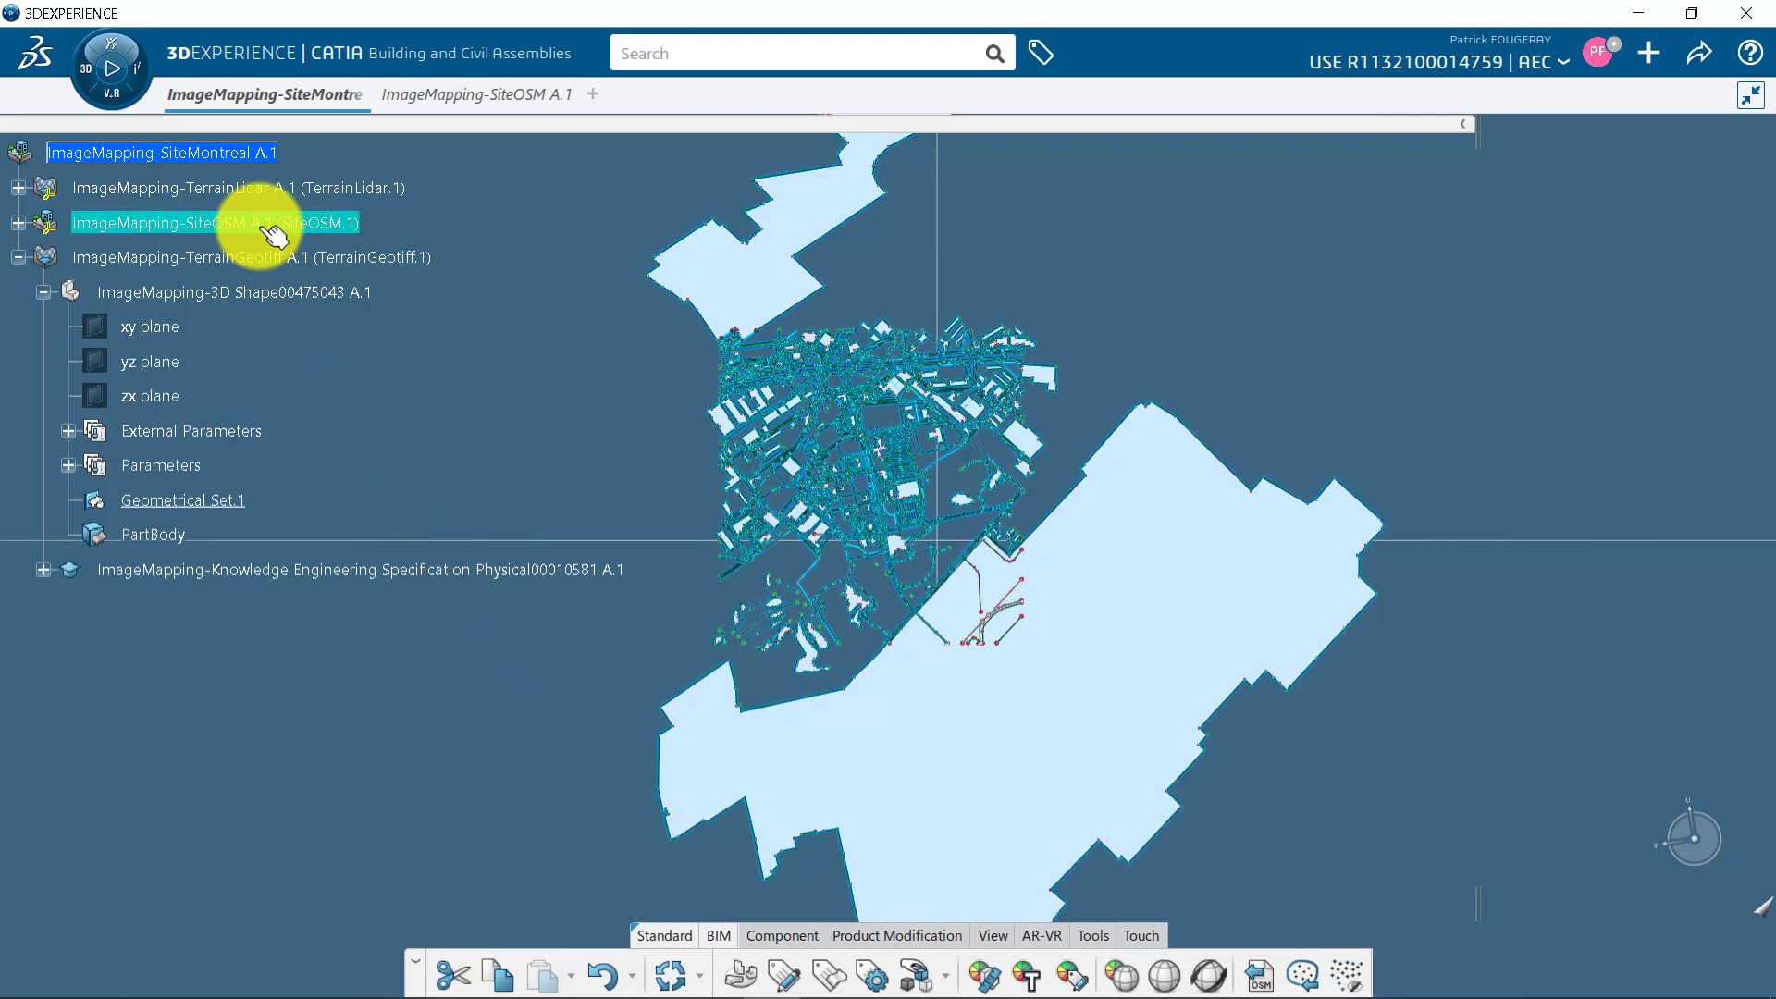
{"action": "left_click", "coordinate": [427, 355]}
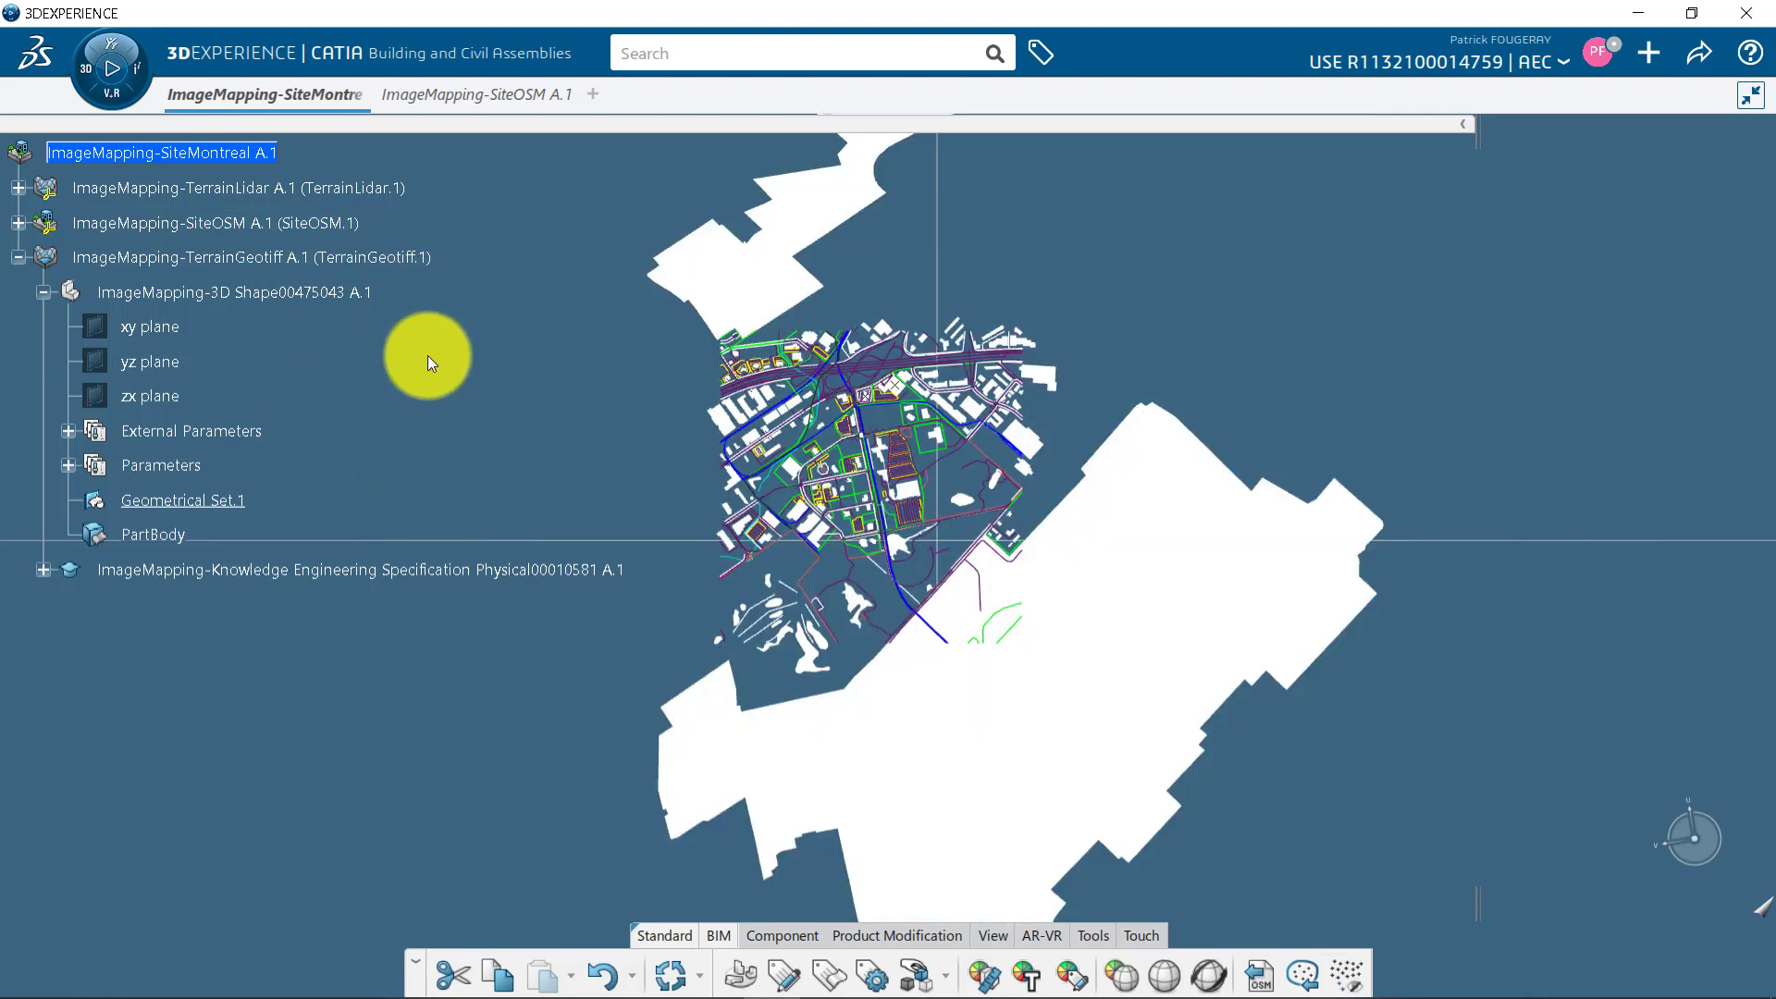
{"action": "left_click", "coordinate": [259, 259]}
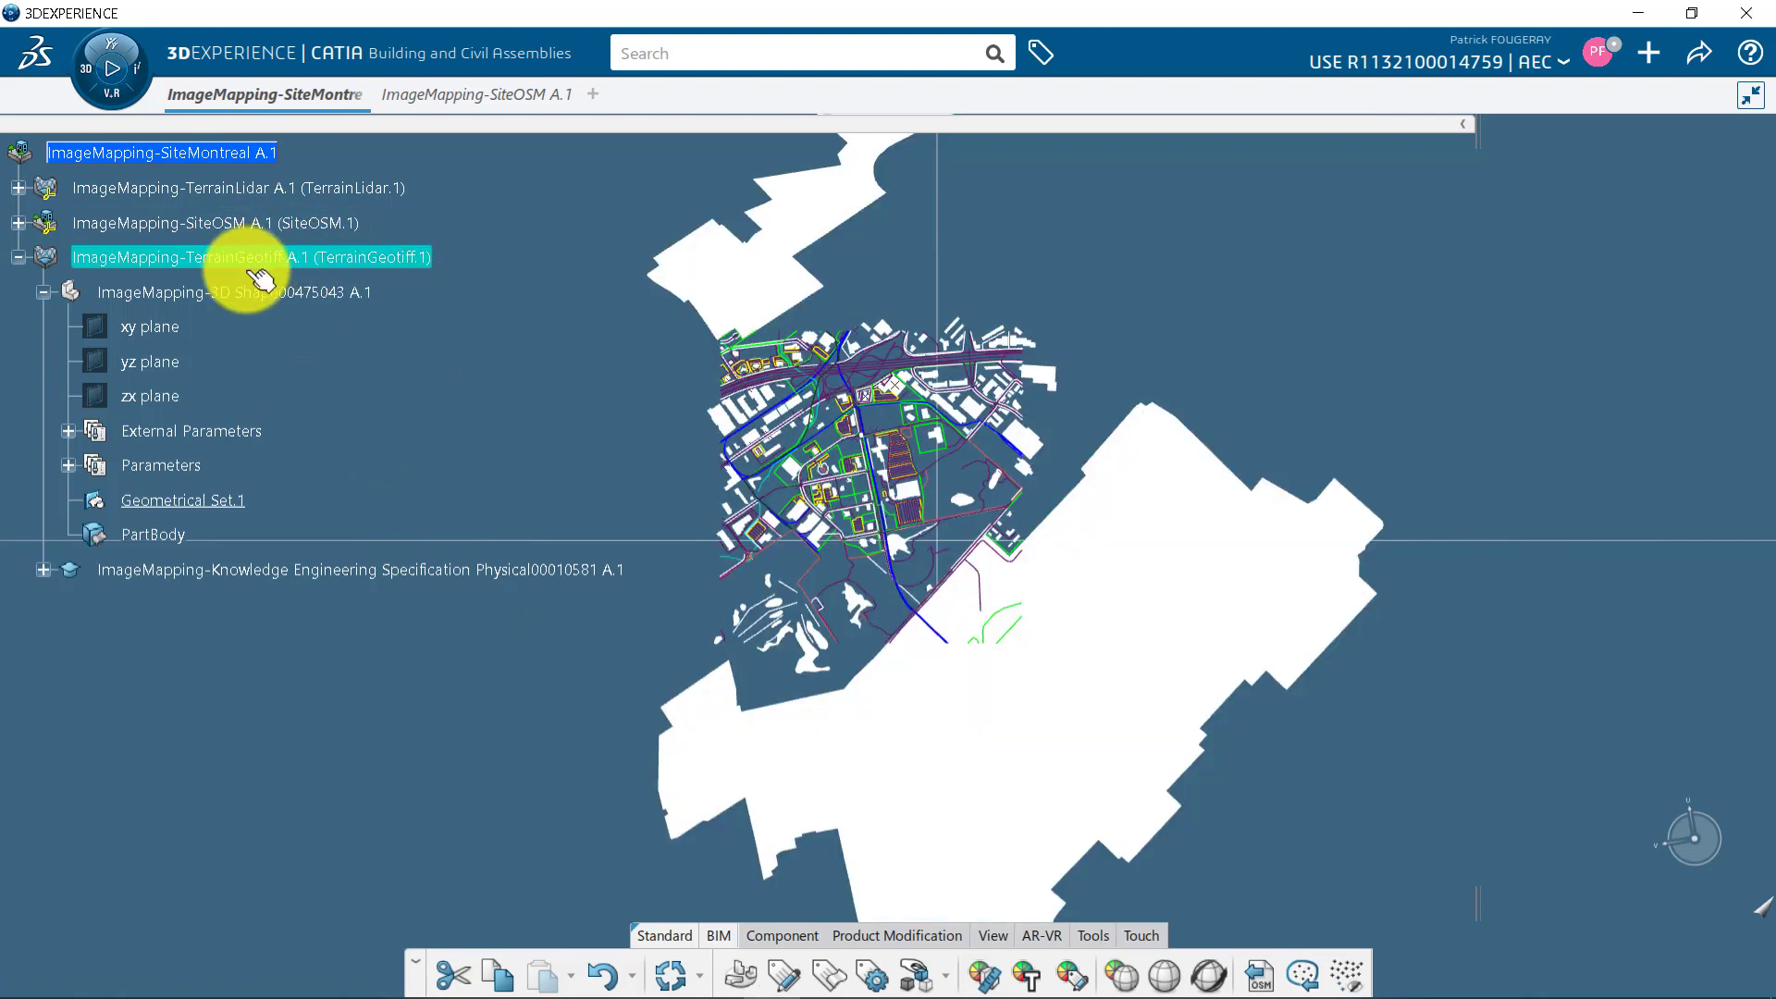
{"action": "double_click", "coordinate": [227, 294]}
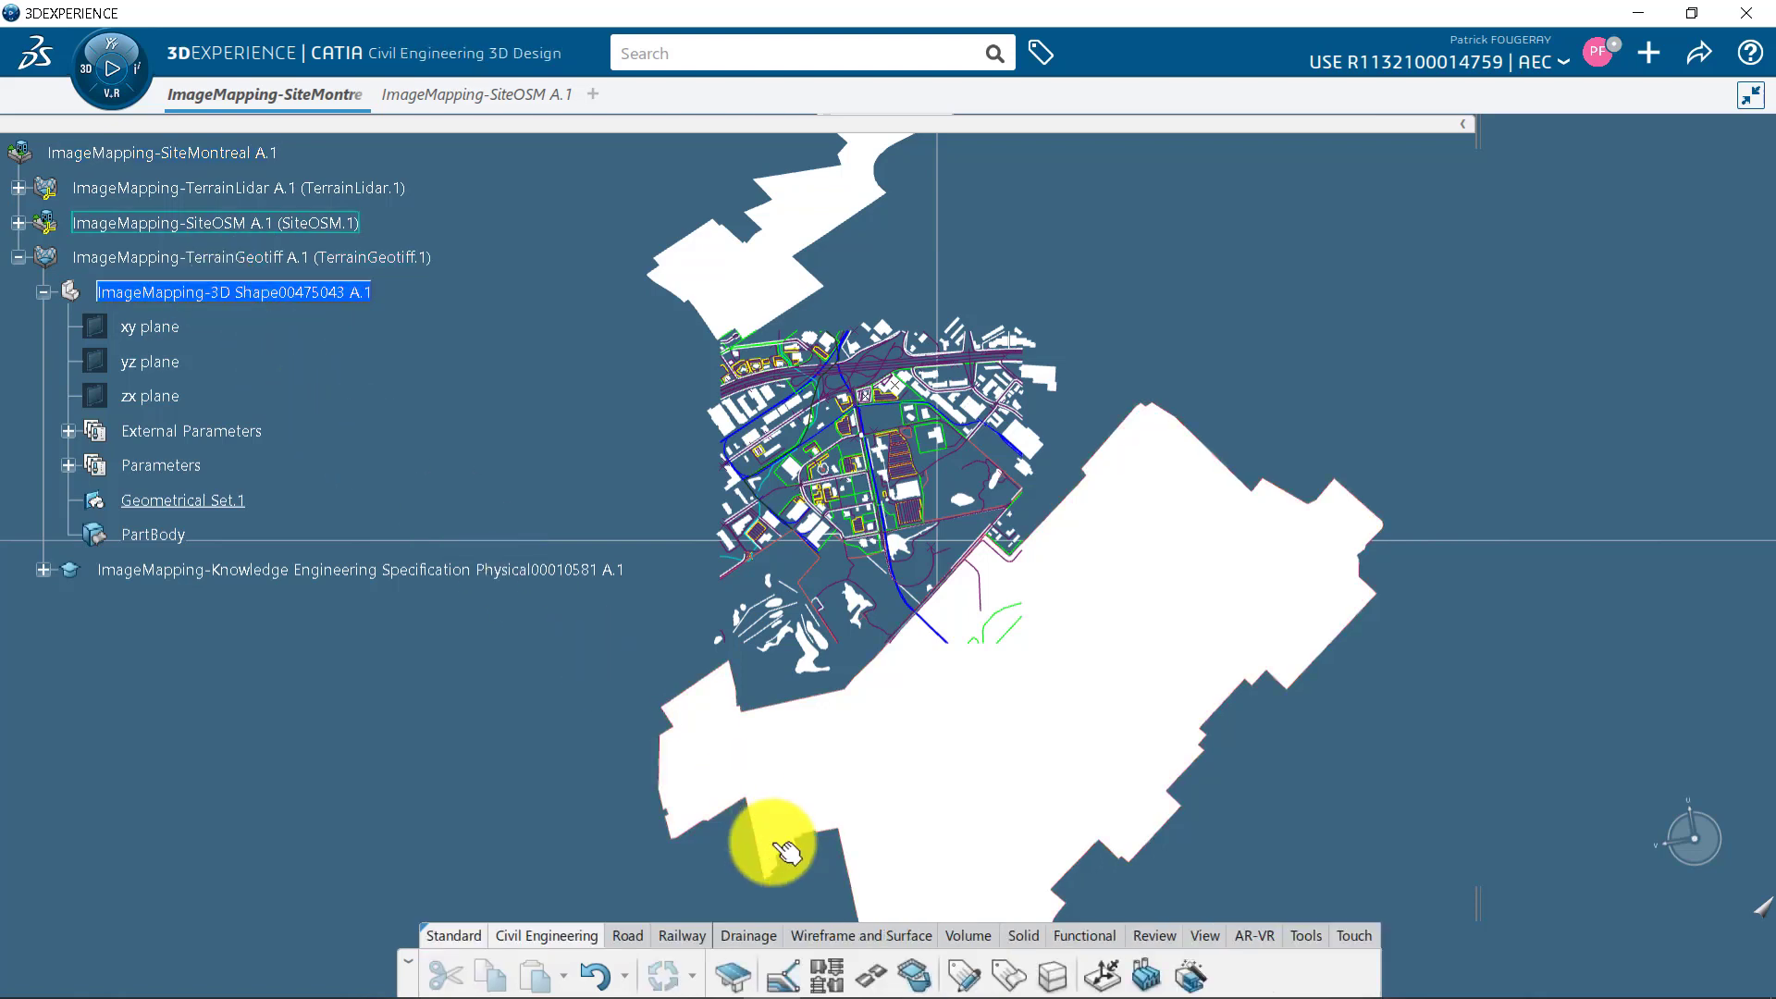
{"action": "left_click", "coordinate": [833, 936]}
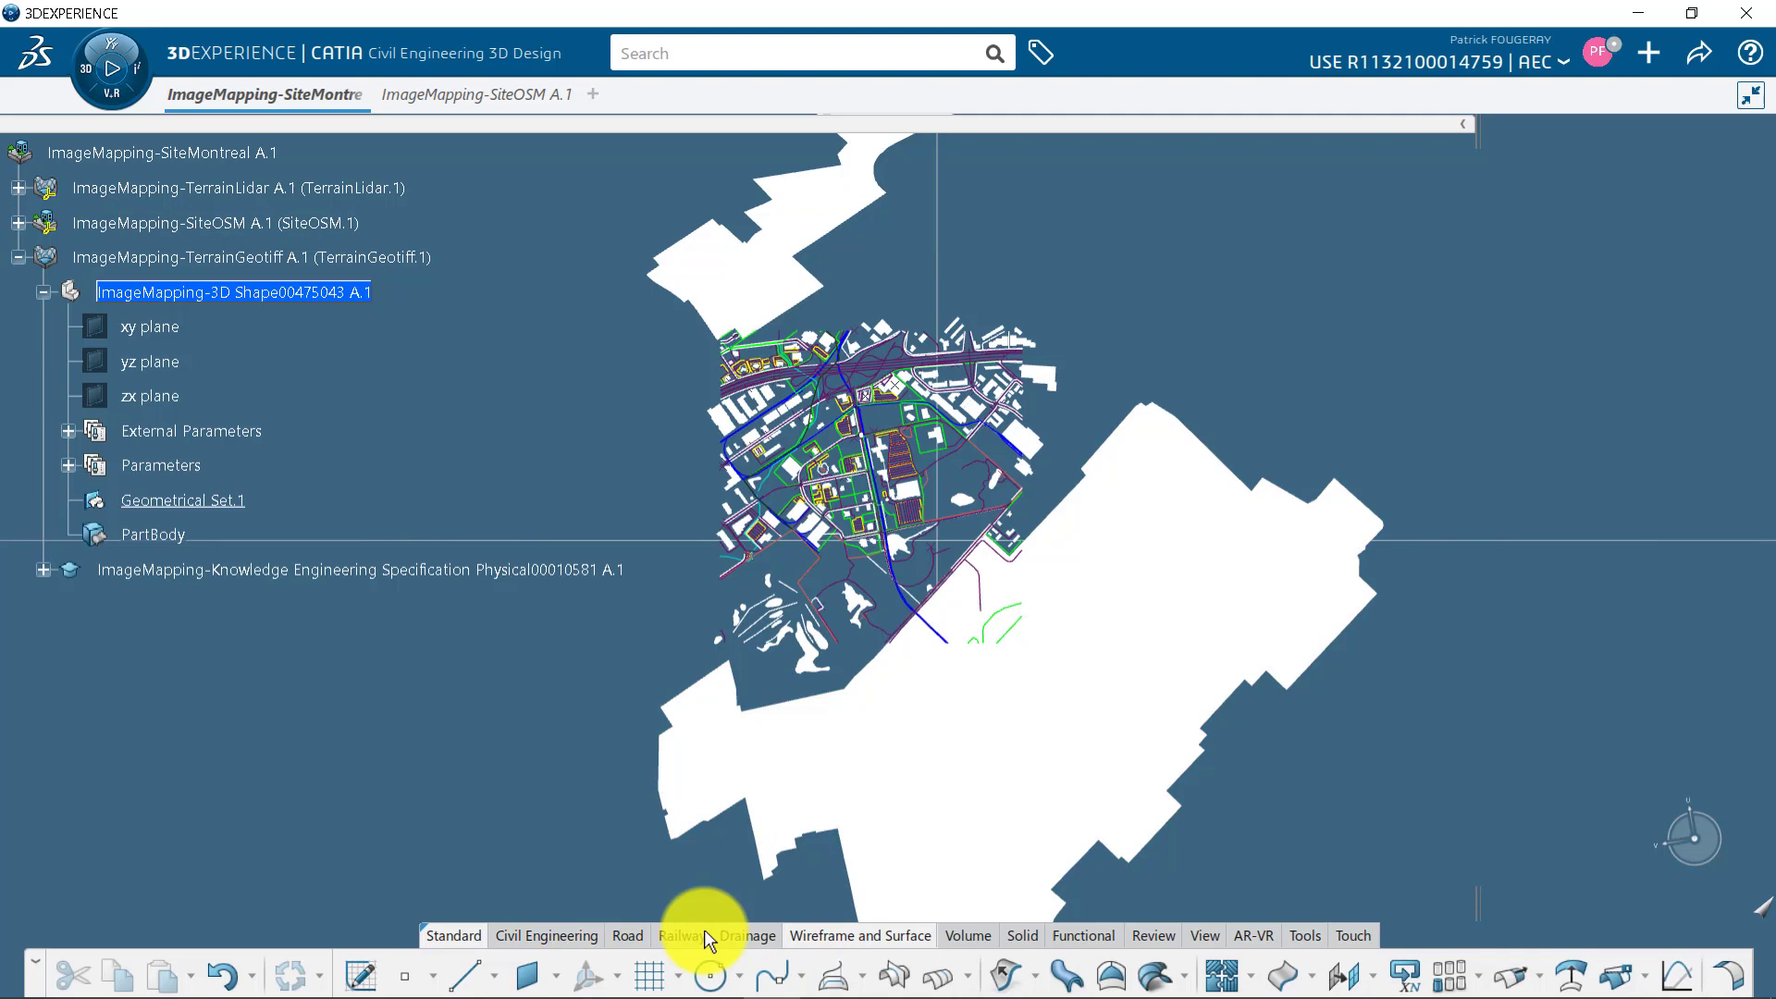
Sketch a 2500 m × 3100 m rectangle enclosing the site on the xy plane
{"action": "left_click", "coordinate": [360, 976]}
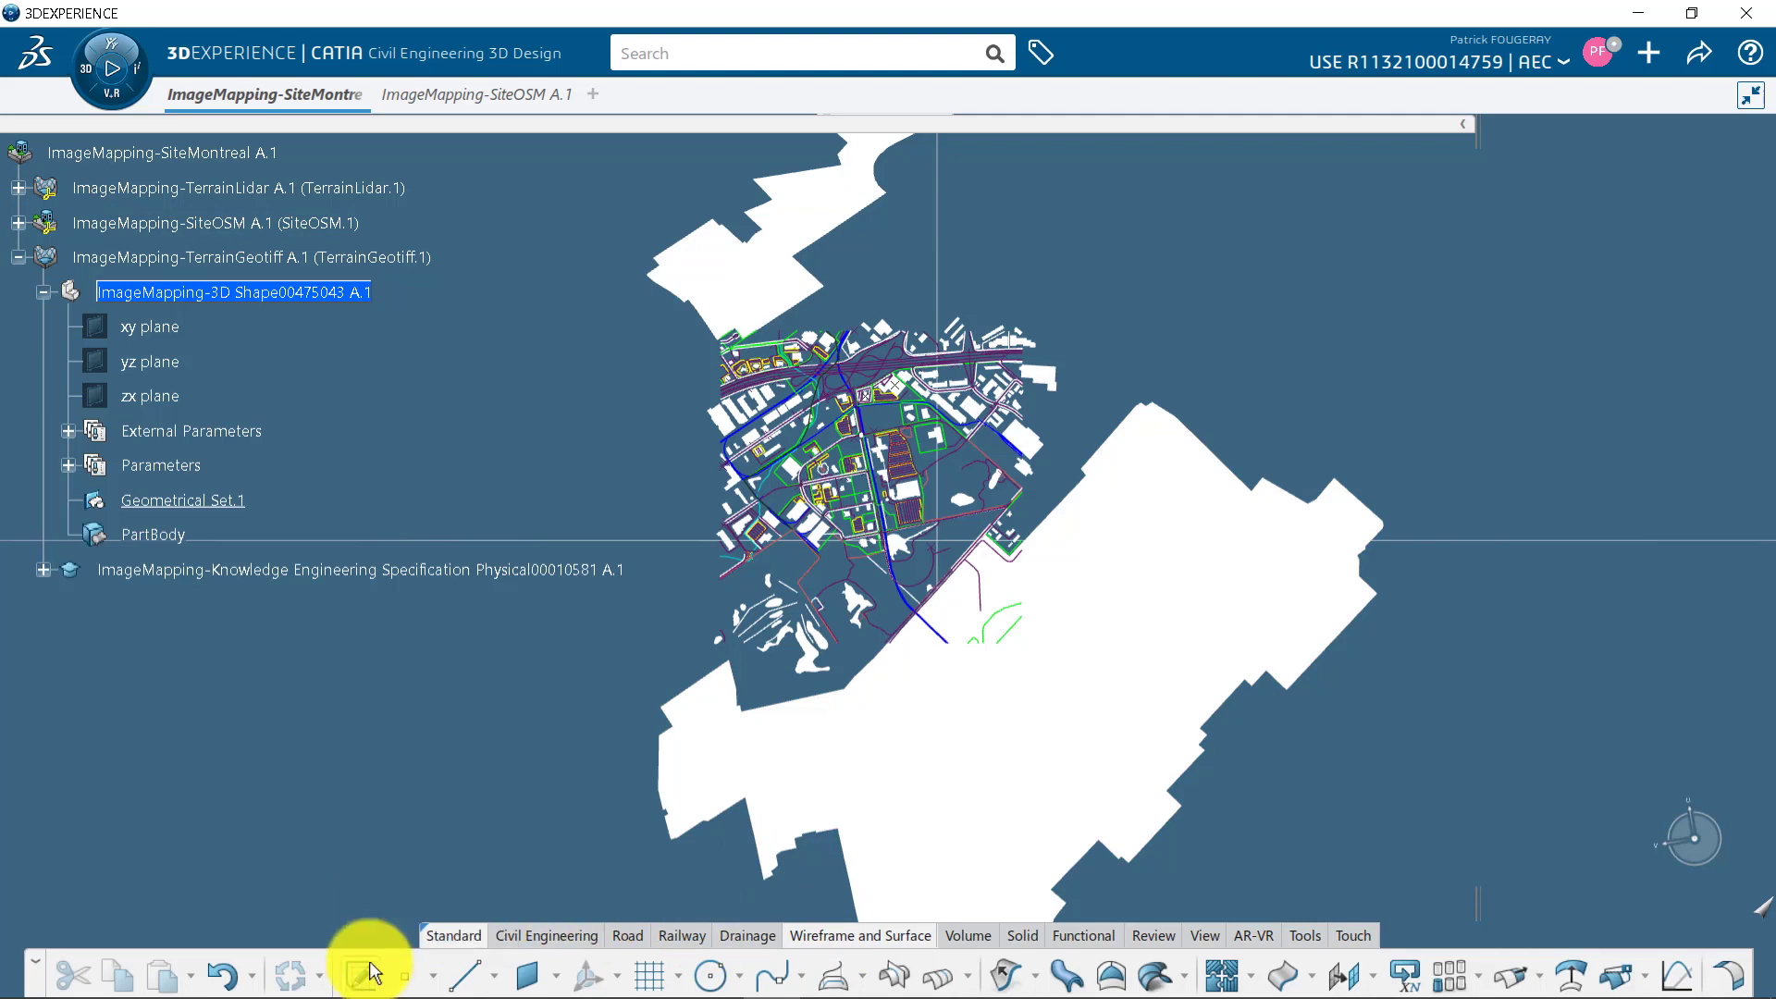
{"action": "left_click", "coordinate": [148, 325]}
{"action": "left_click", "coordinate": [653, 977]}
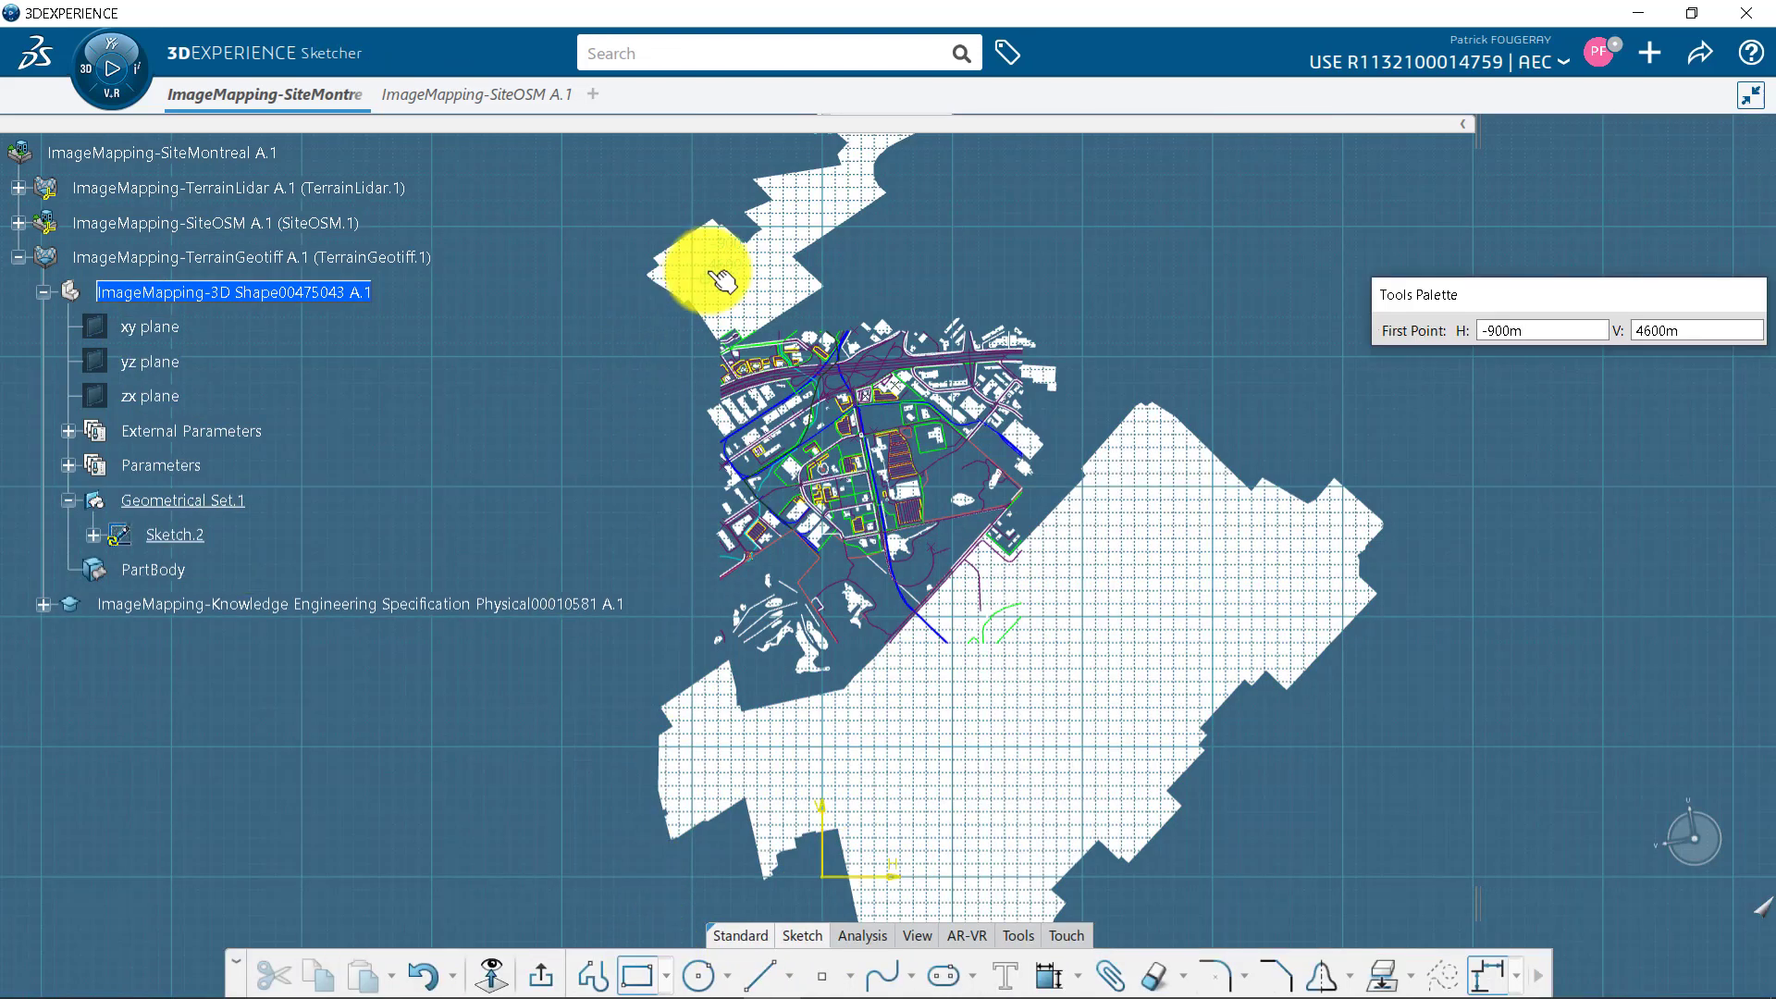
{"action": "left_click", "coordinate": [817, 398]}
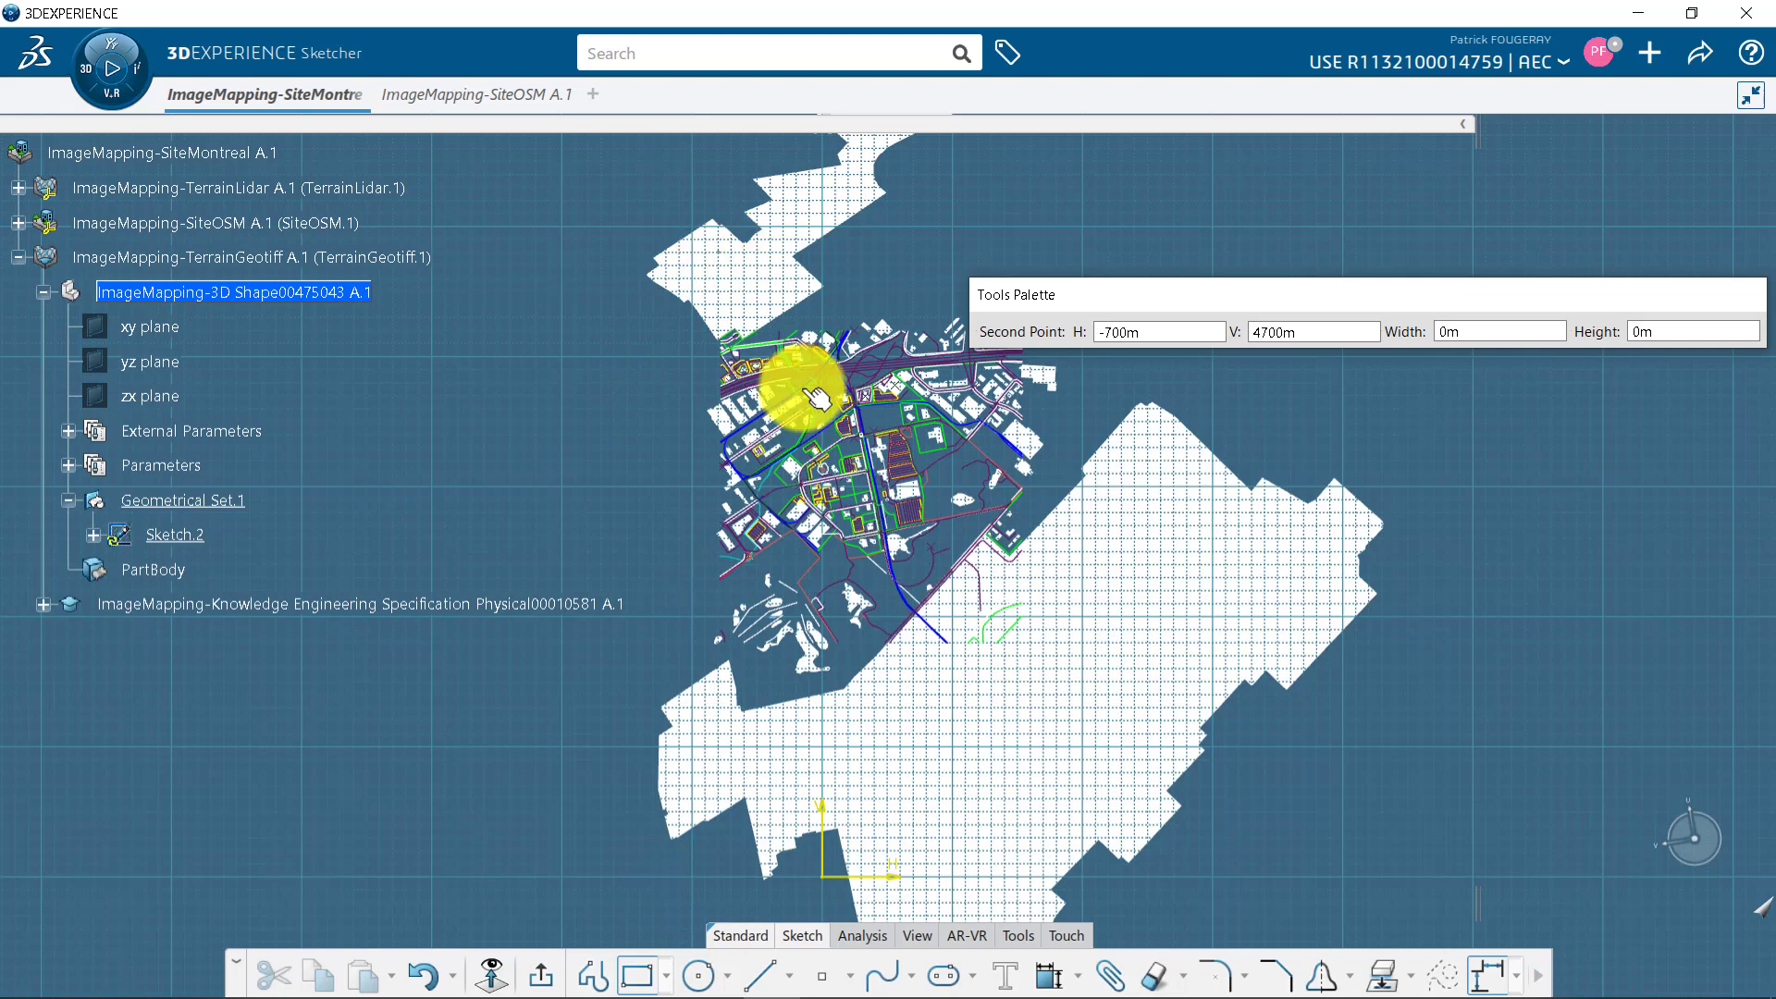
{"action": "left_click", "coordinate": [1062, 671]}
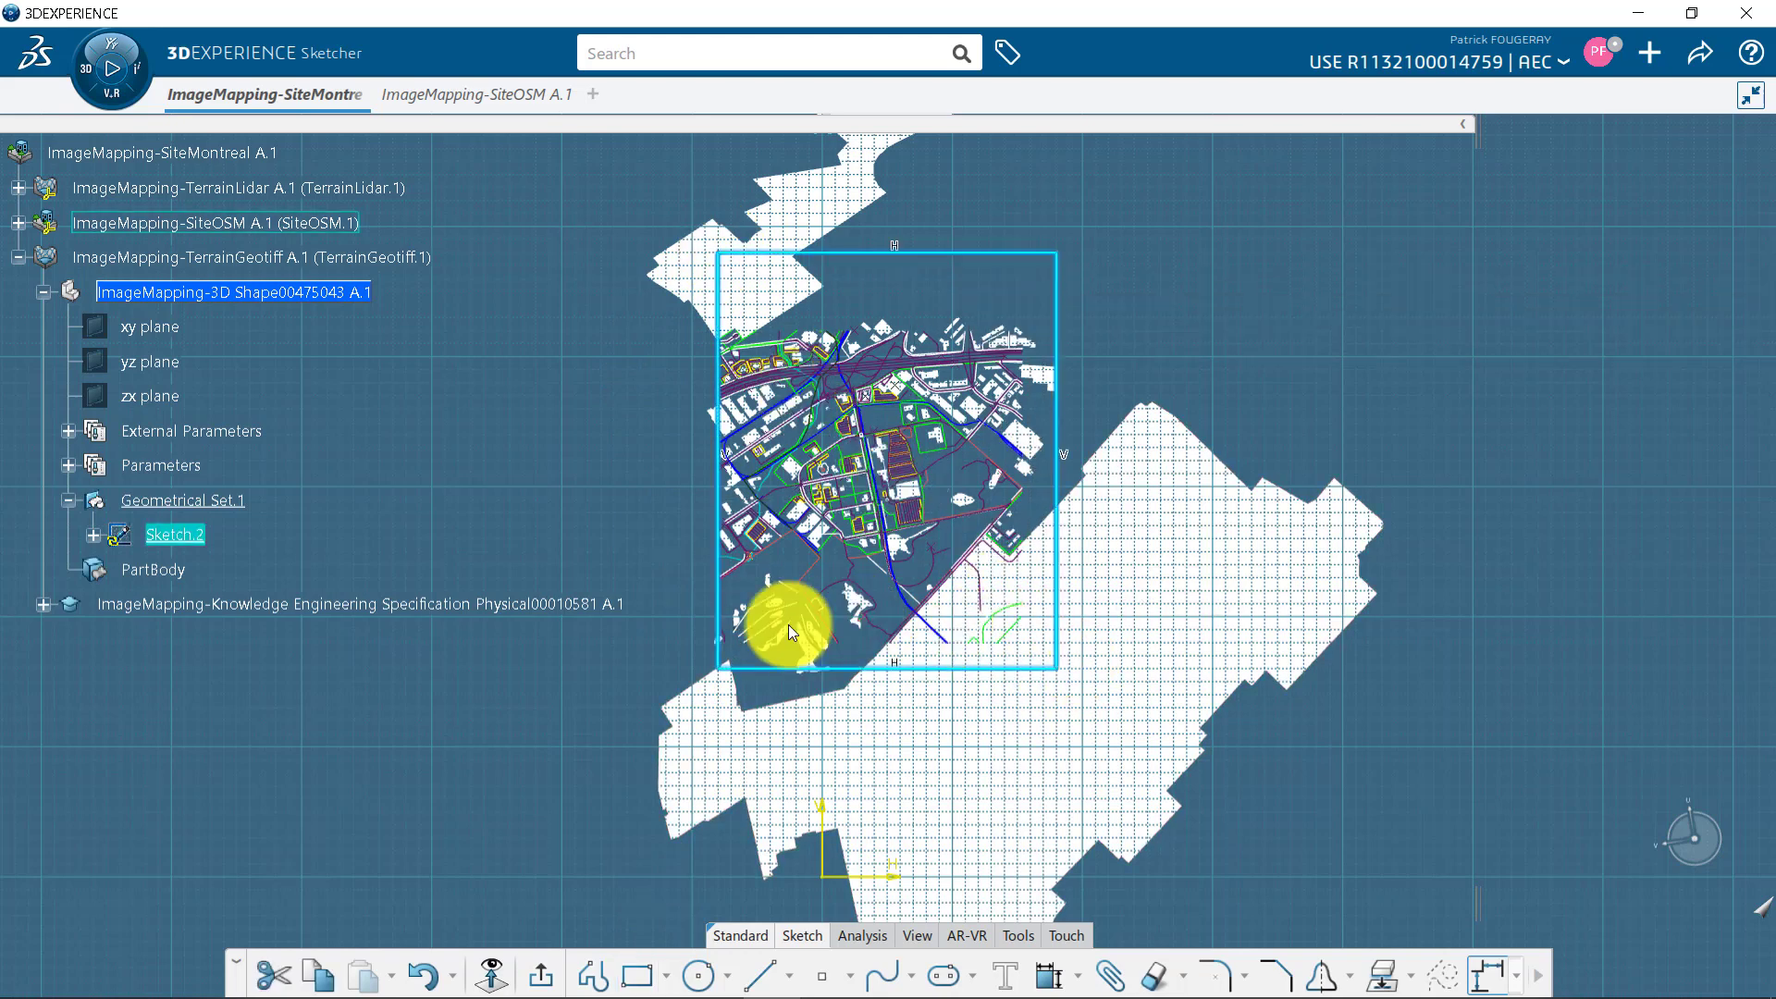
Start a Fill surface bounded by Sketch.2 with the xy plane as support
{"action": "left_click", "coordinate": [541, 978]}
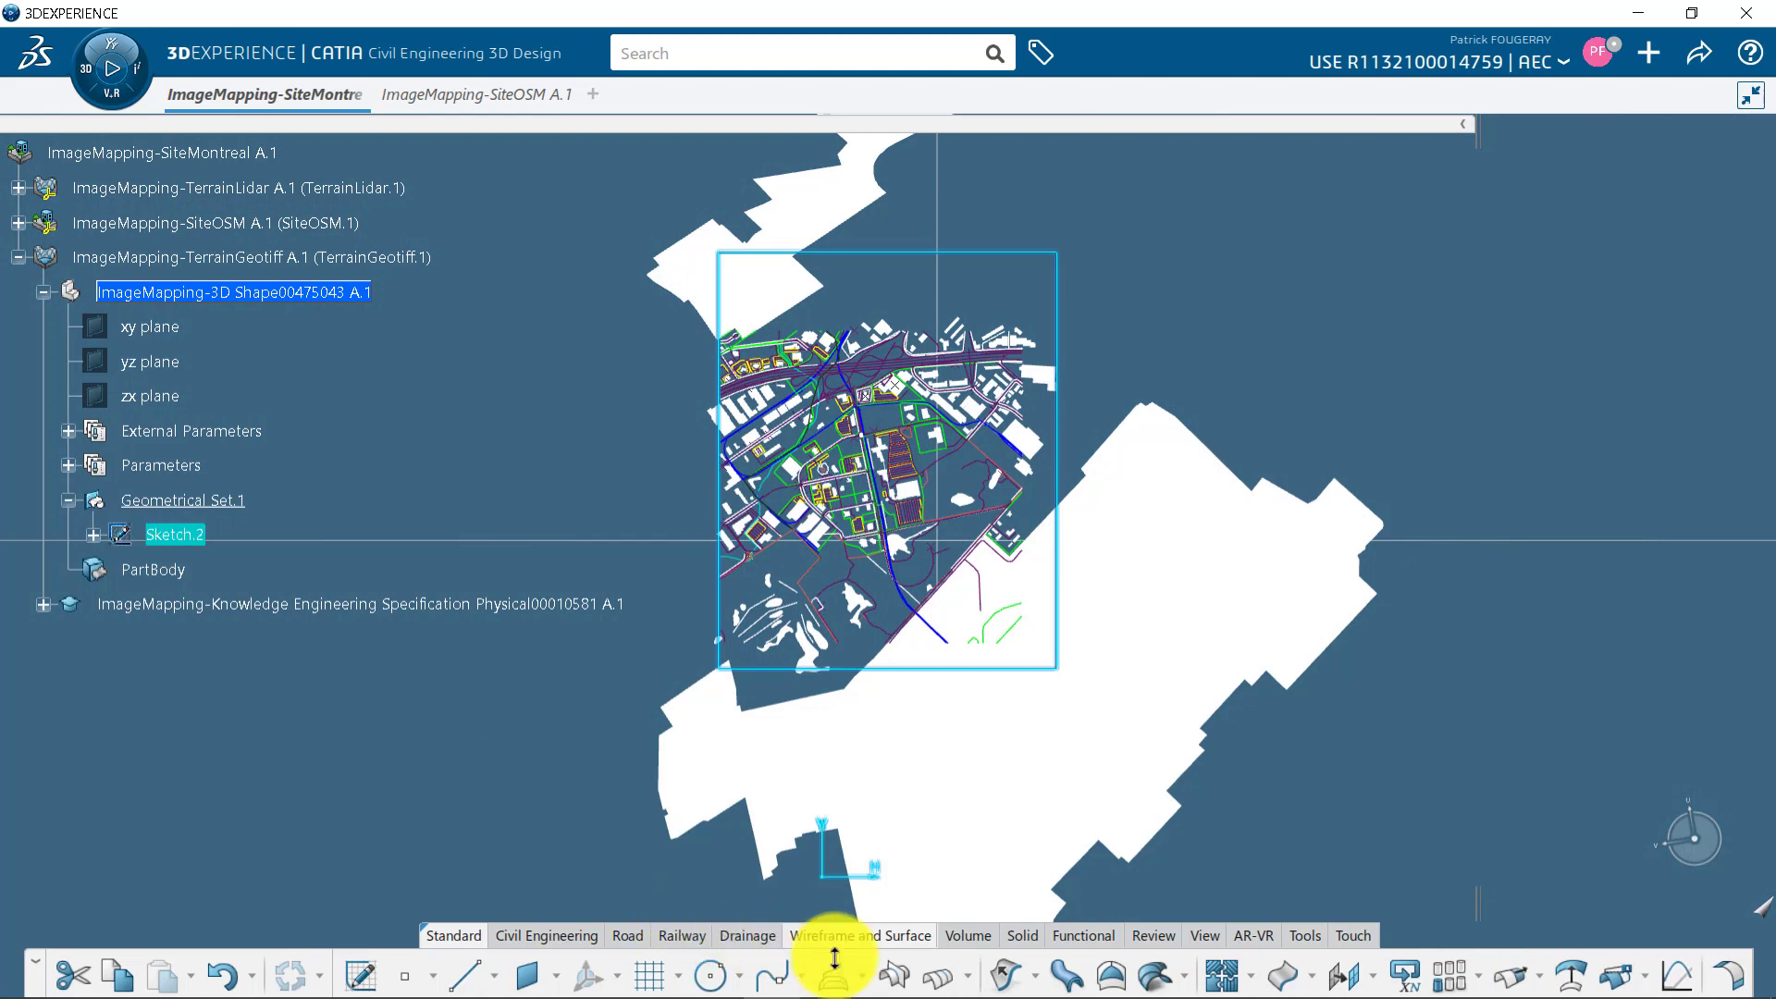
{"action": "left_click", "coordinate": [1113, 973]}
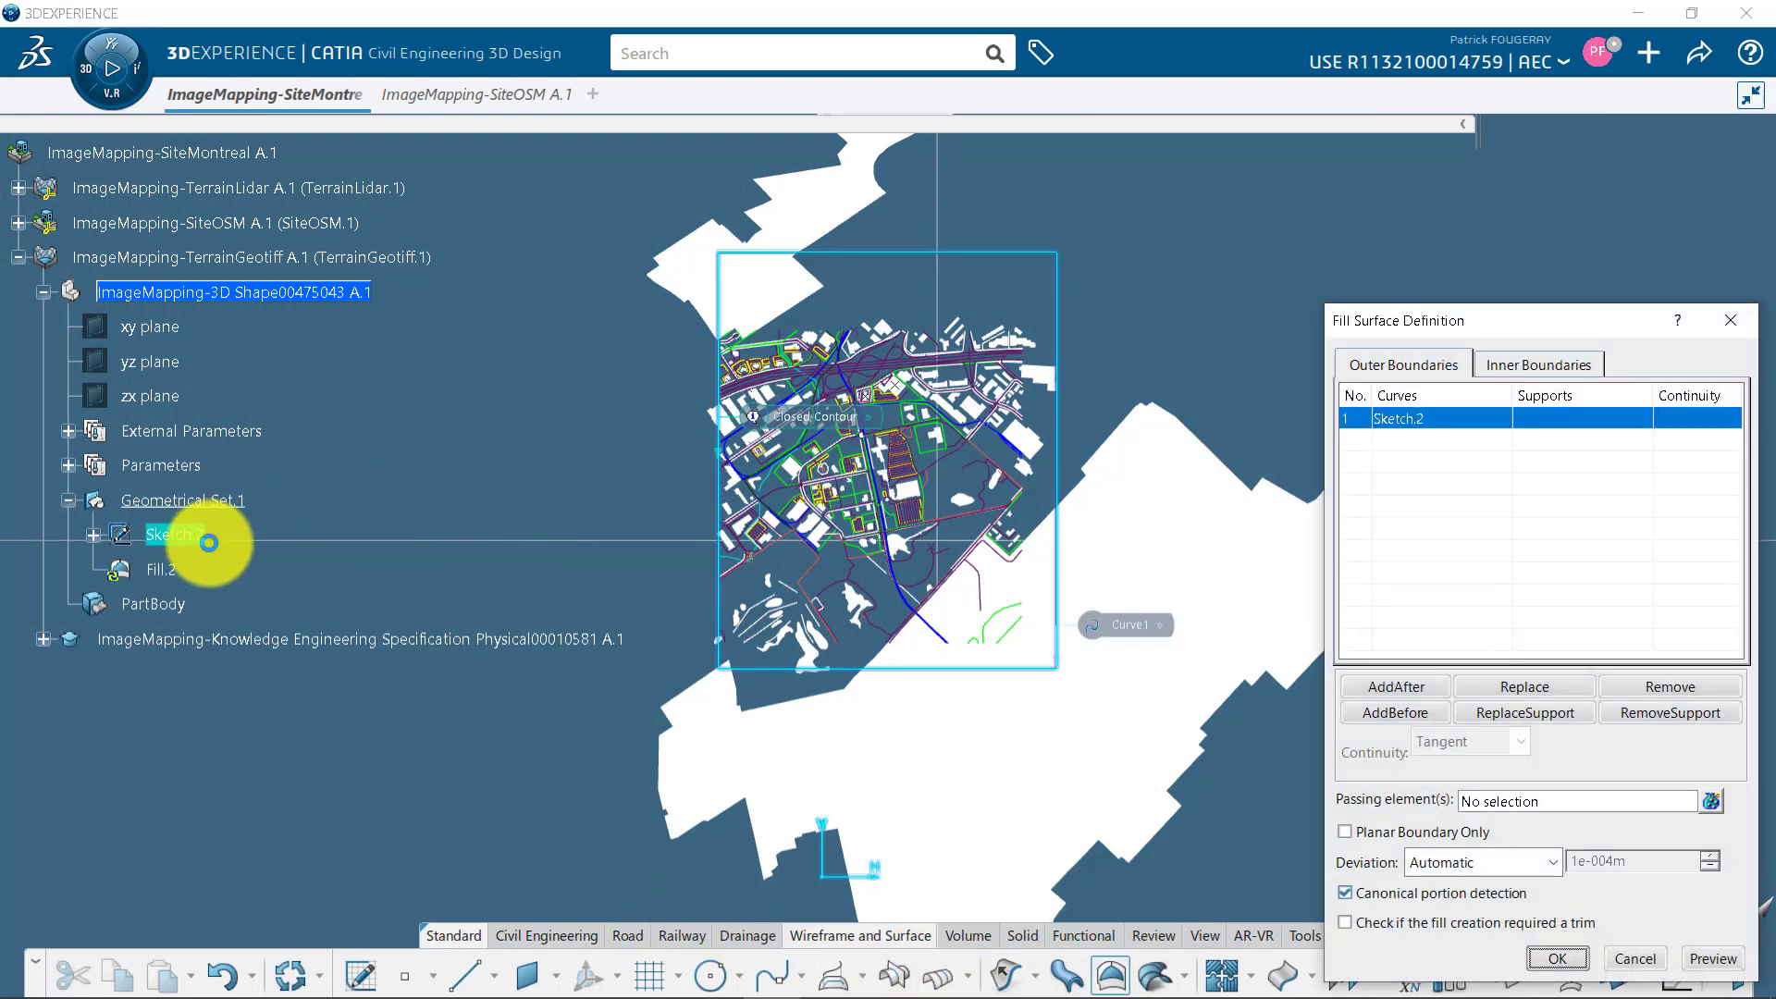
{"action": "left_click", "coordinate": [150, 326]}
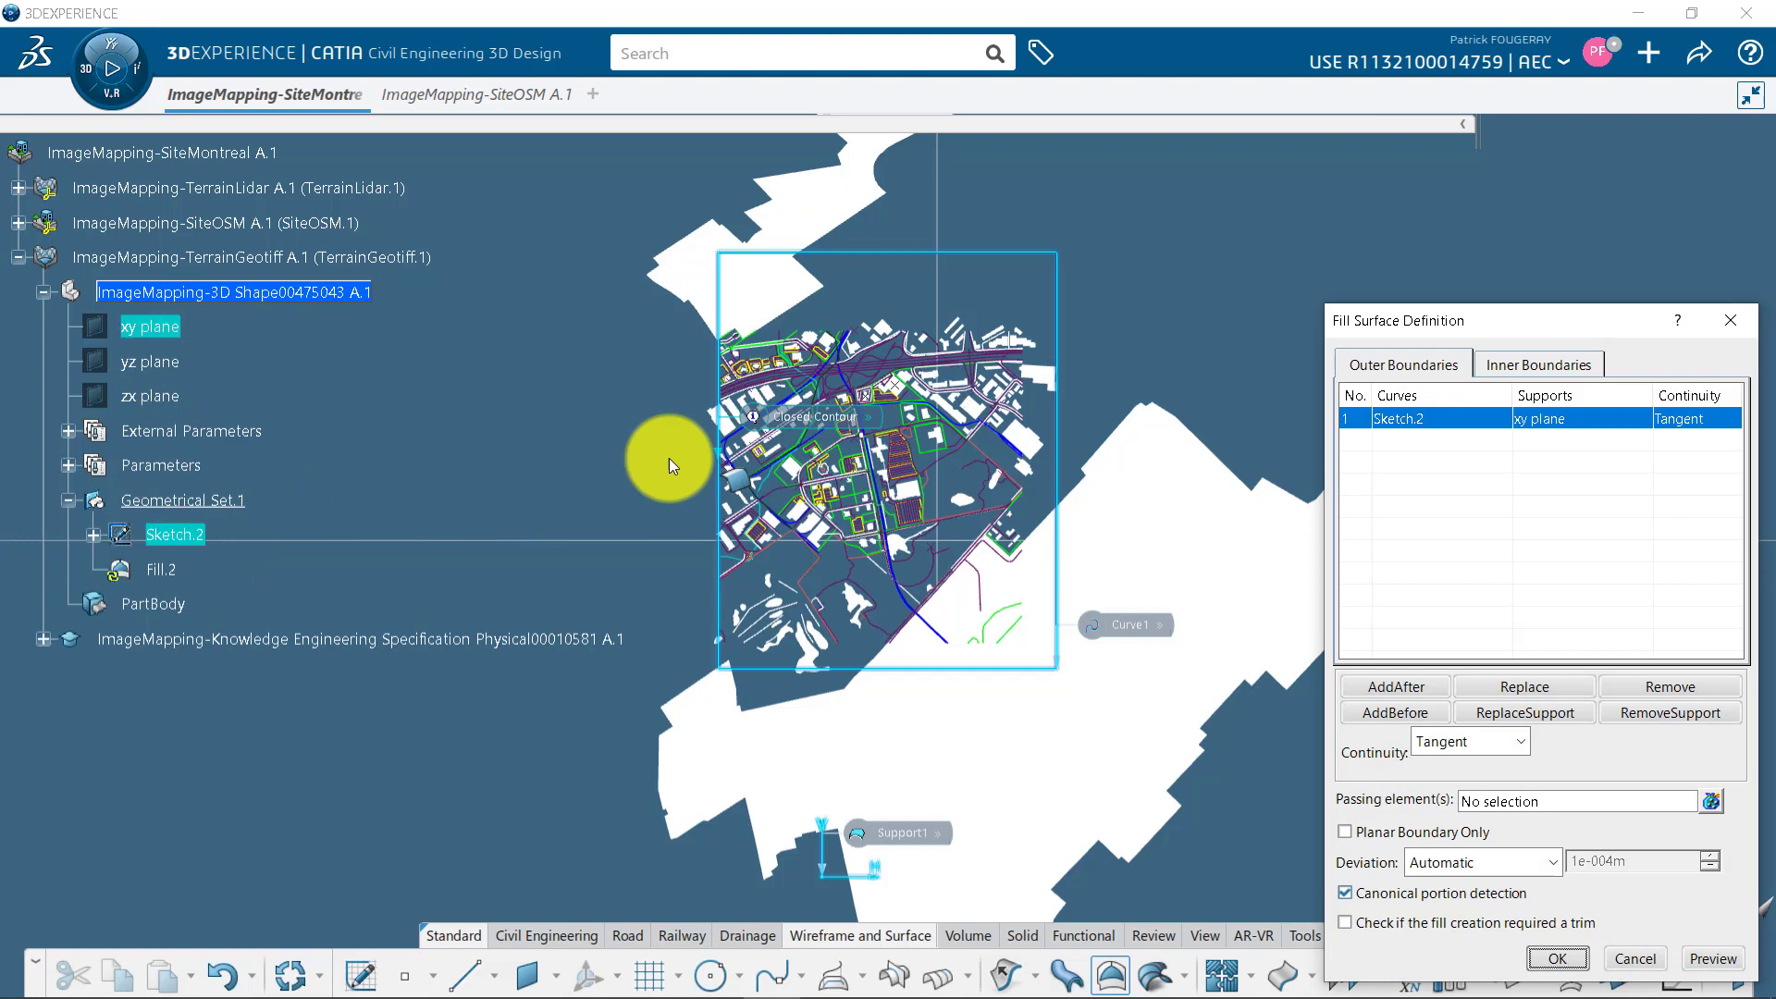
Create Fill.2 and switch to the Terrain Preparation app
{"action": "left_click", "coordinate": [1574, 957]}
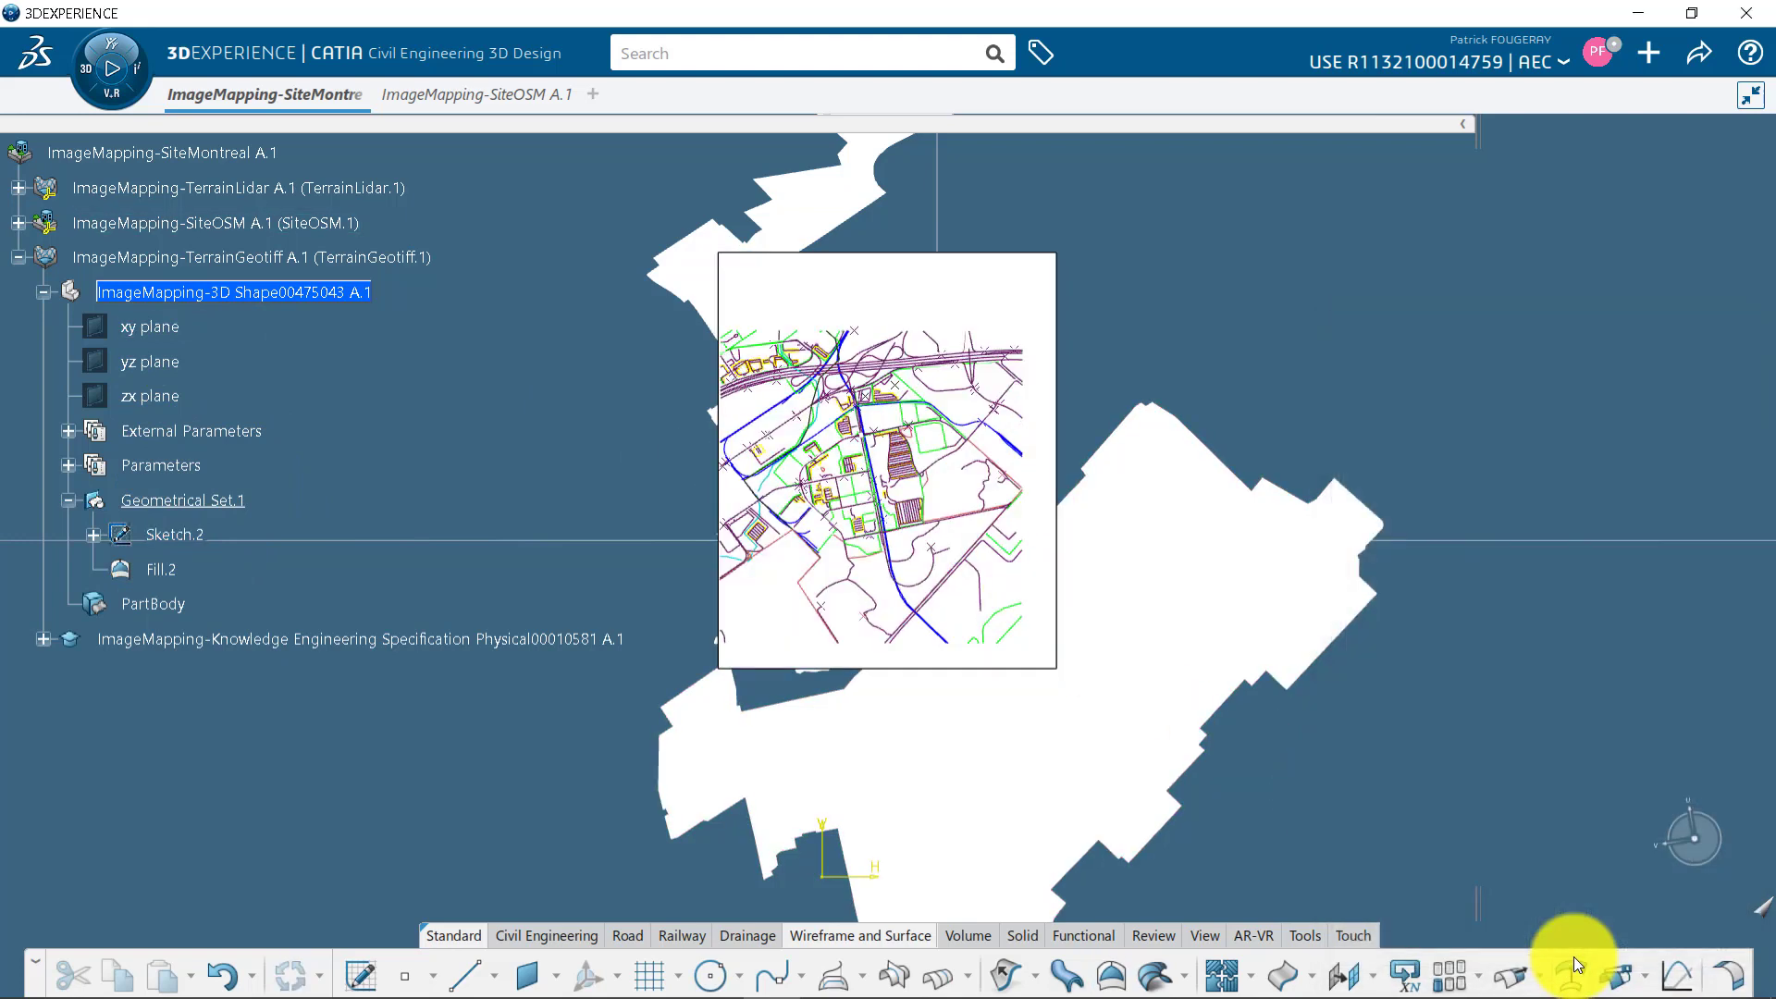
{"action": "left_click", "coordinate": [97, 82]}
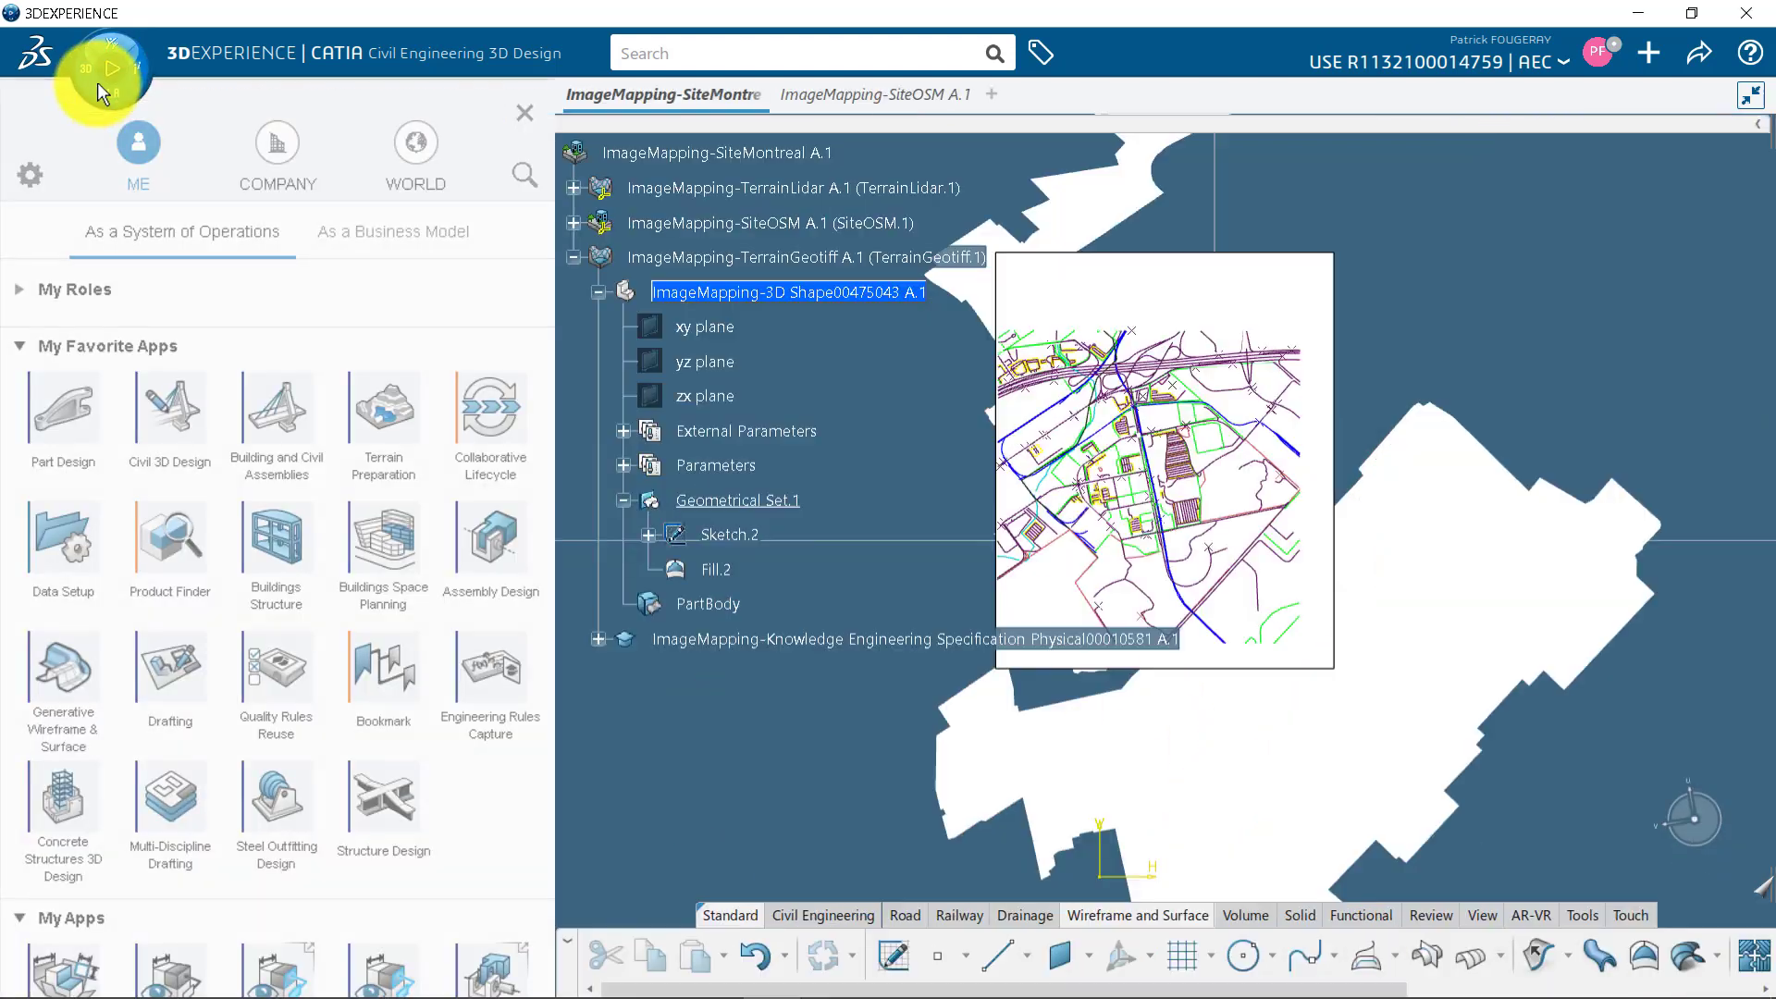
{"action": "left_click", "coordinate": [370, 428]}
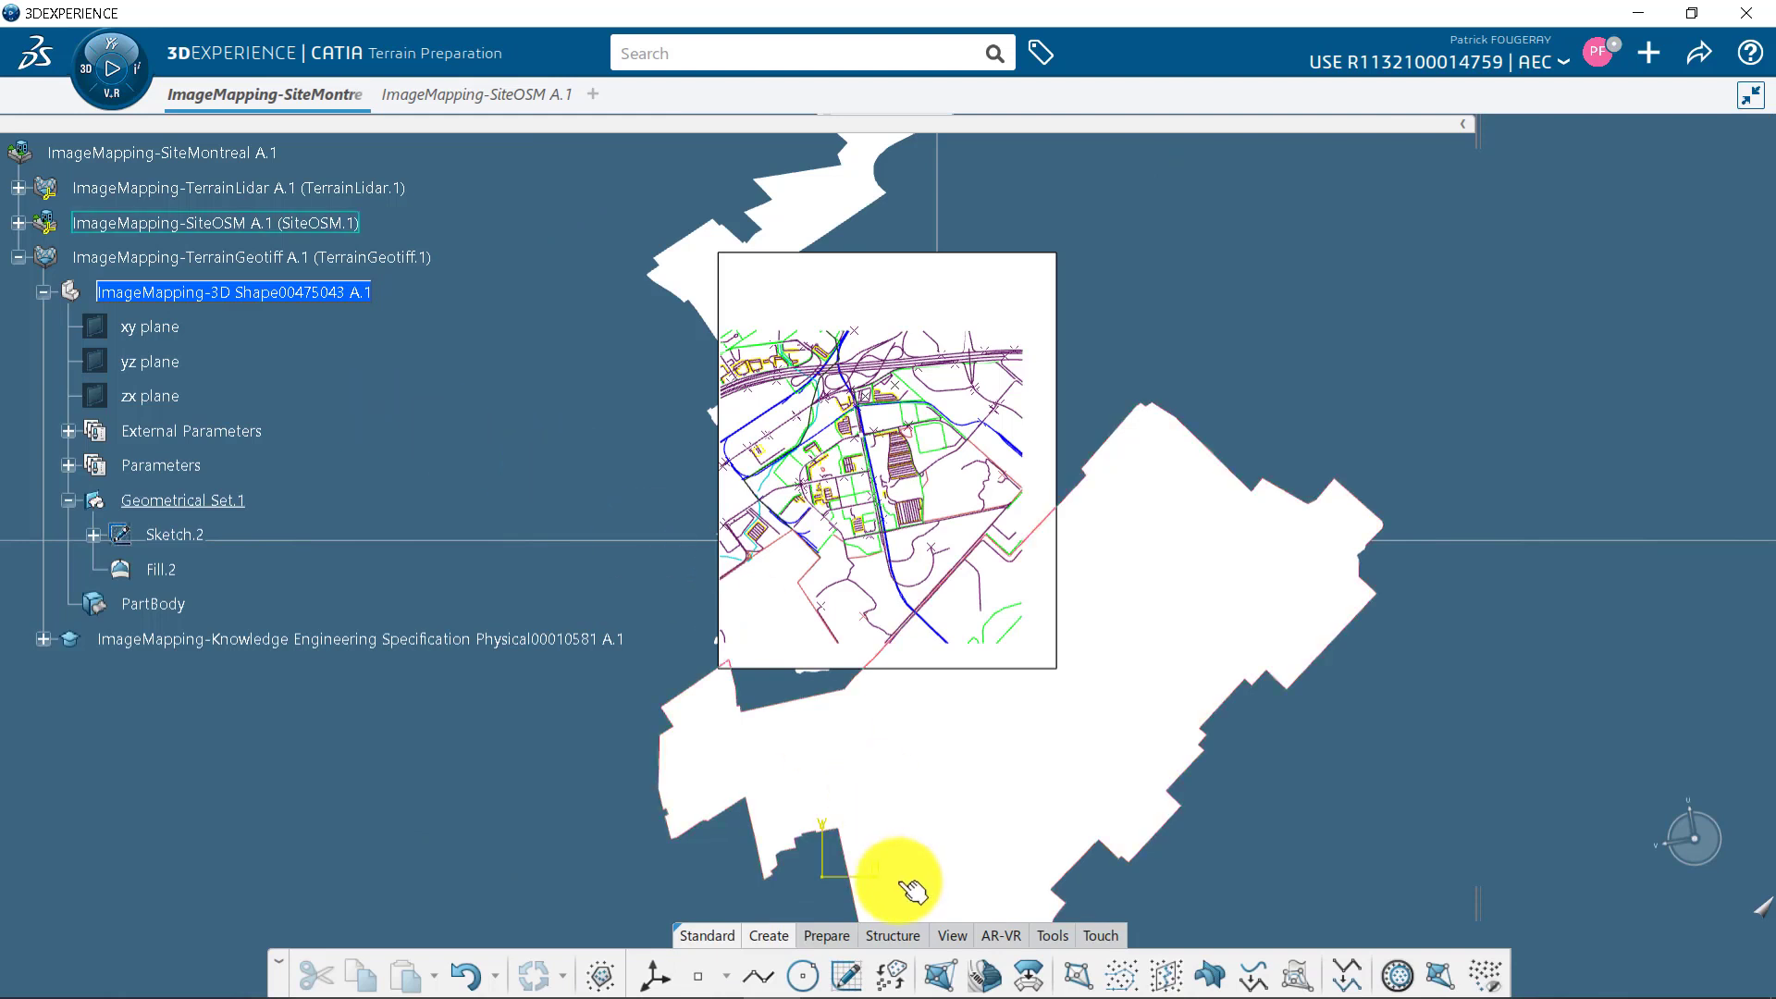
{"action": "left_click", "coordinate": [840, 935]}
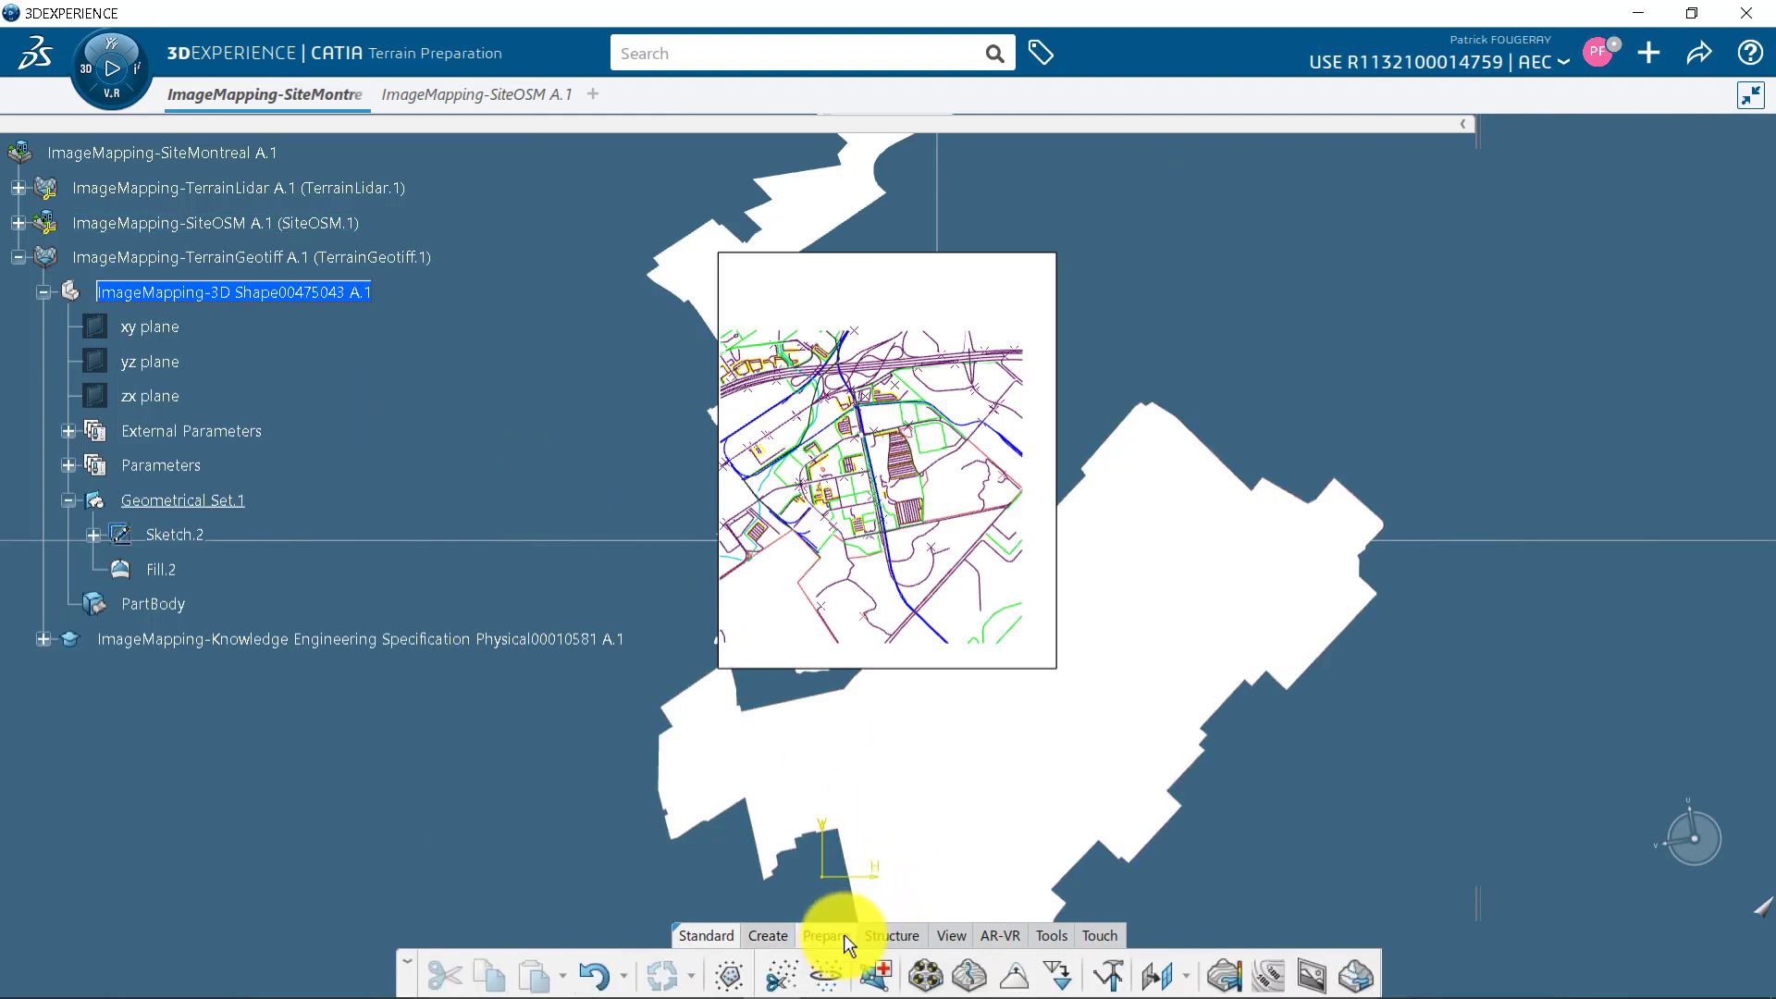
Set Fill.2 as the Terrain Image Mapping terrain and begin adding a texture
{"action": "left_click", "coordinate": [1313, 976]}
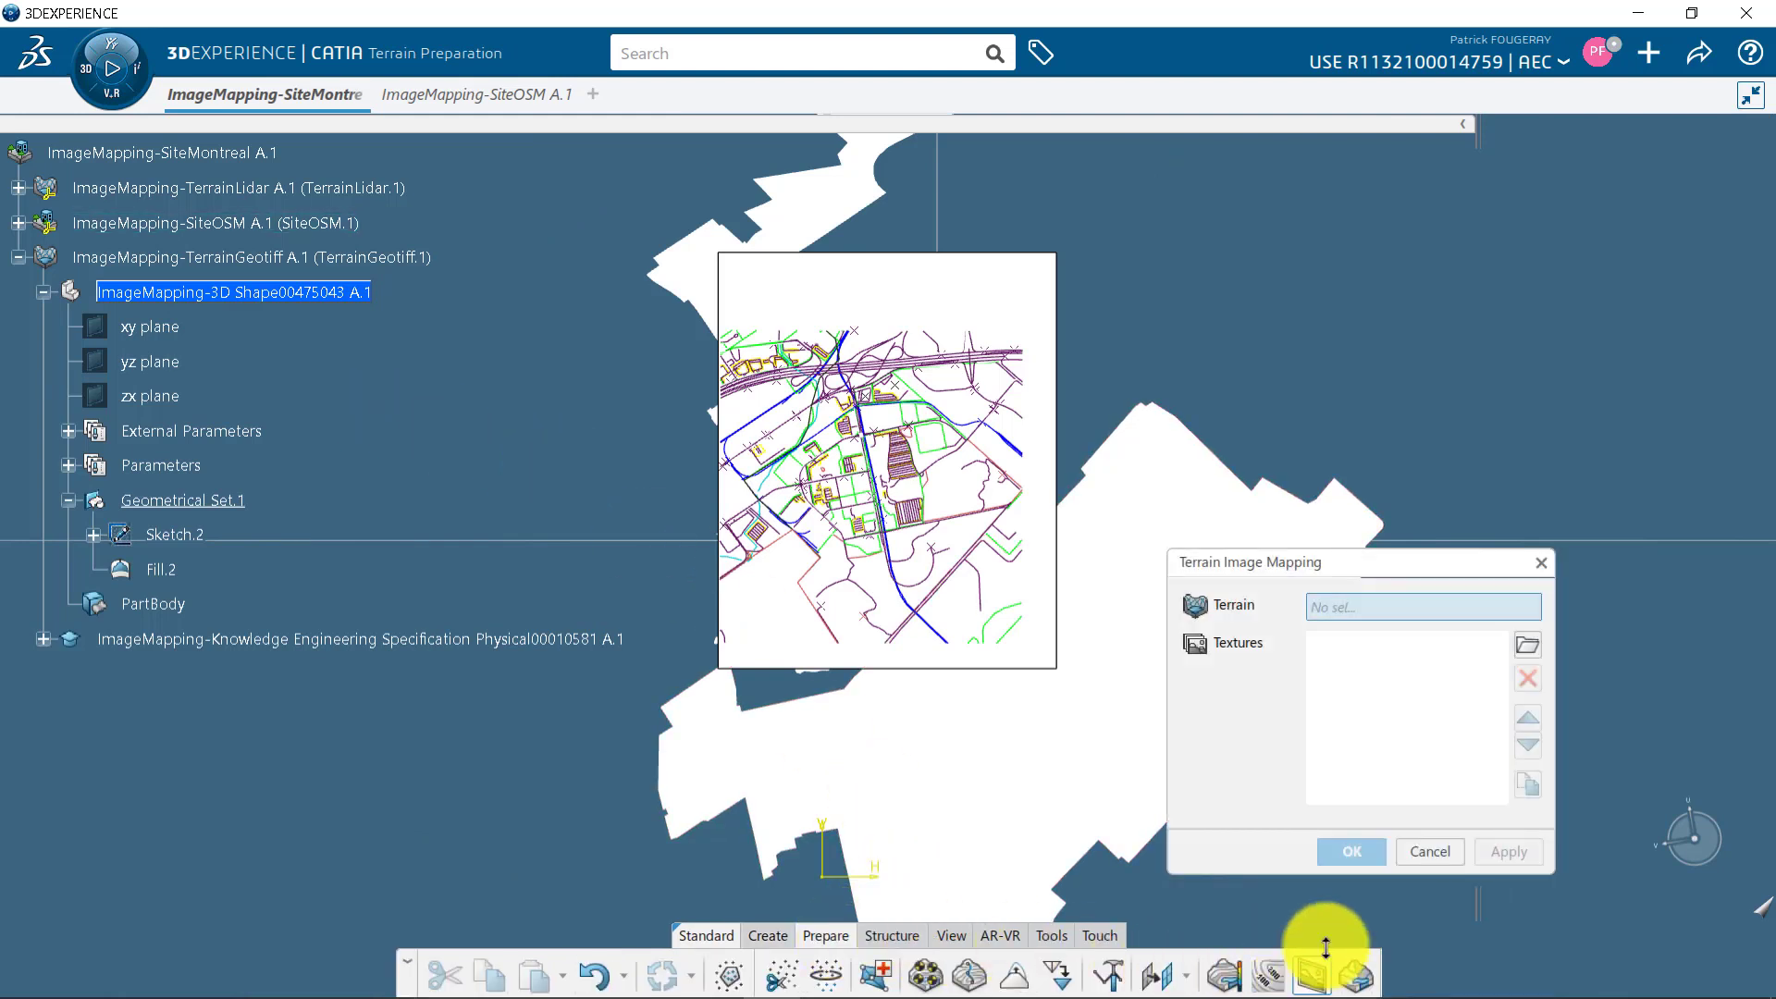
{"action": "left_click", "coordinate": [981, 288]}
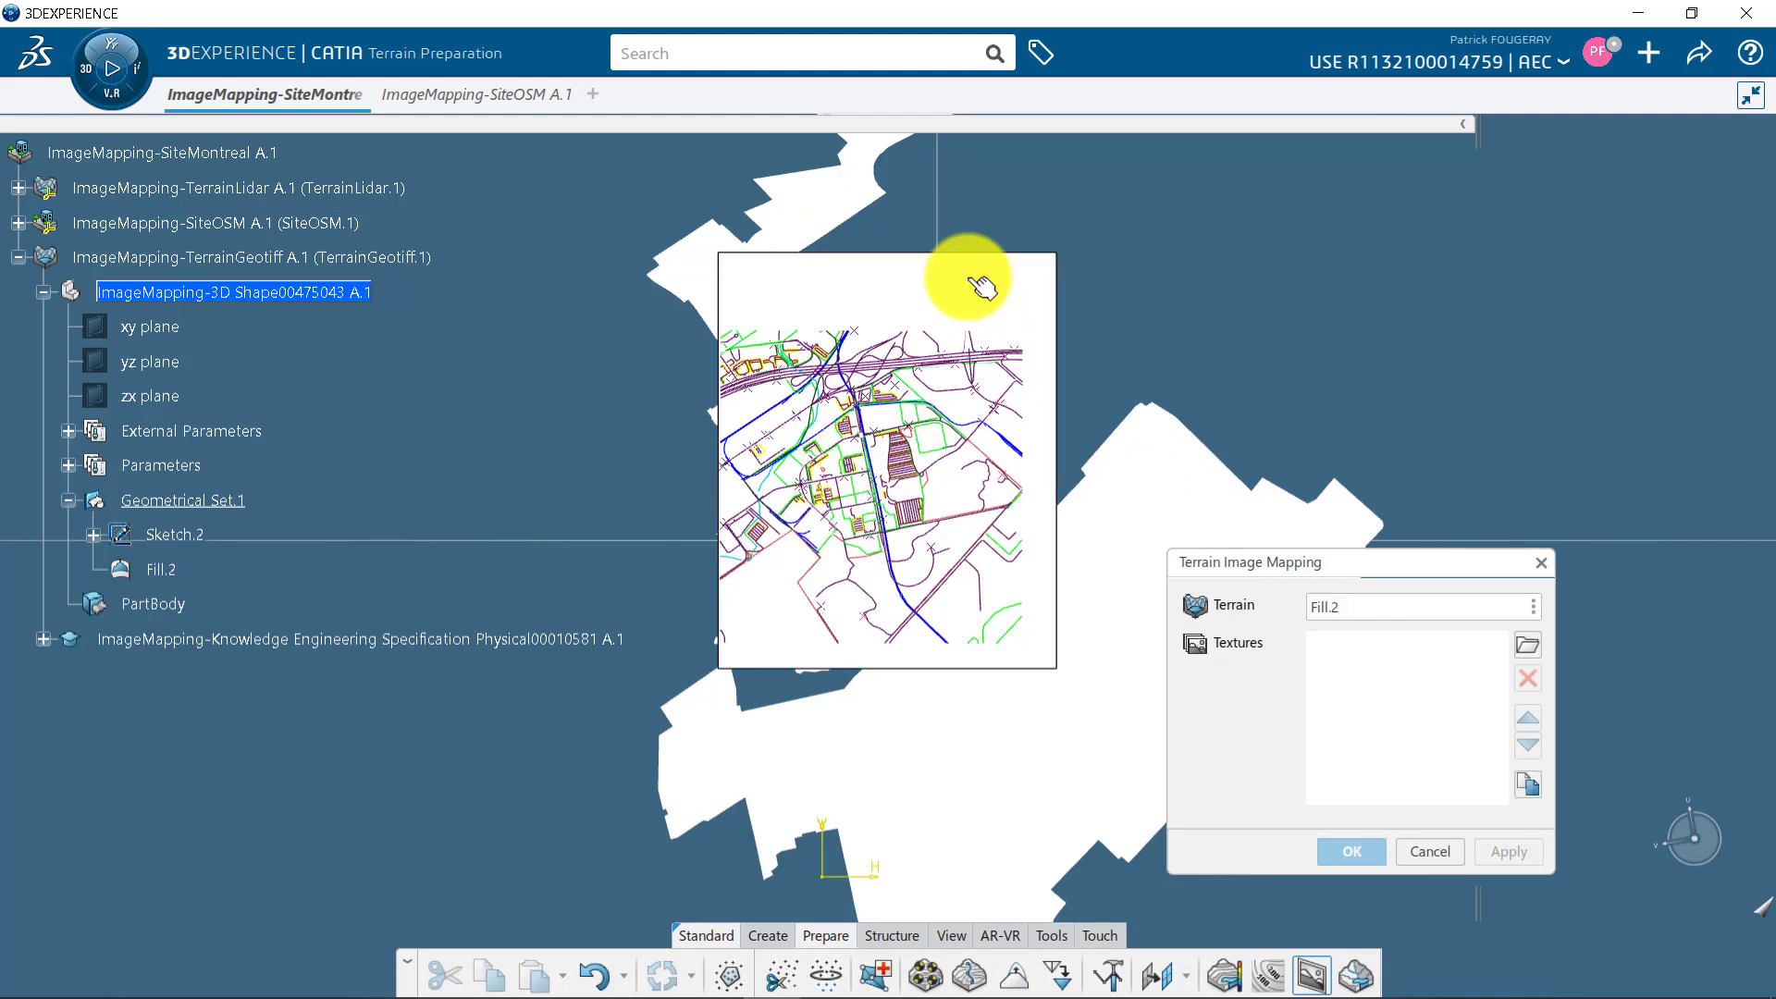
{"action": "left_click", "coordinate": [1525, 646]}
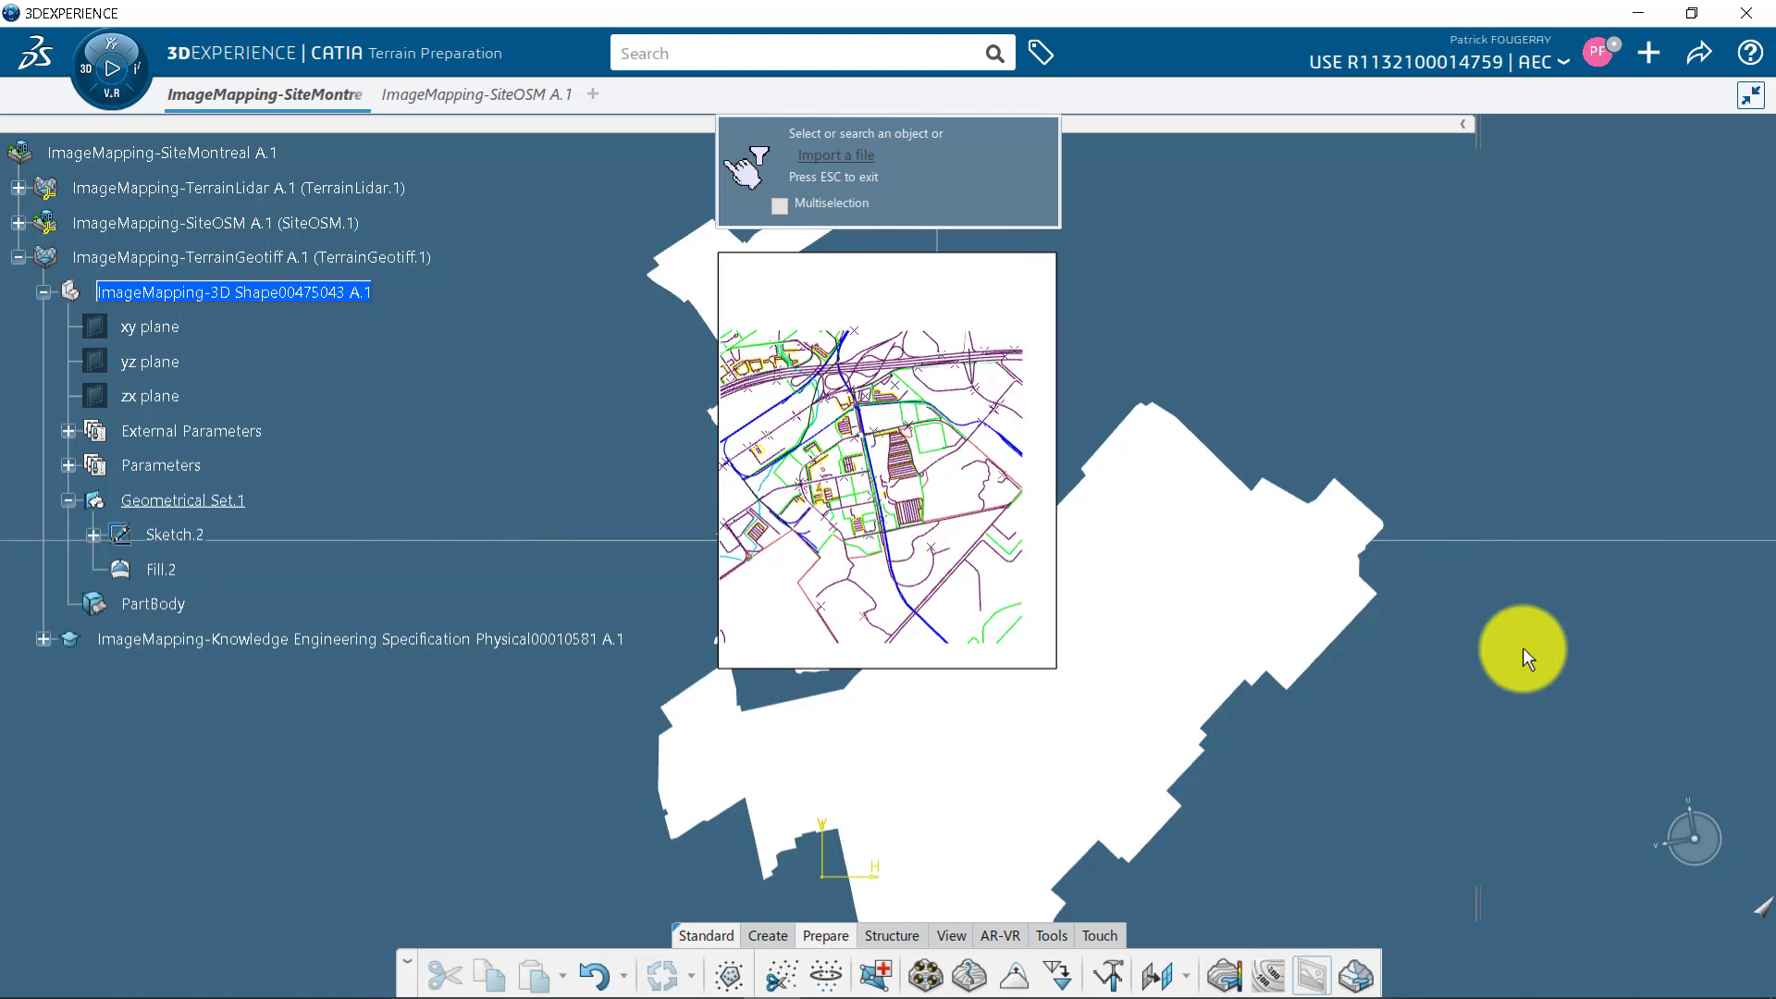
Import 284-5038_aout15_rgb_25cm.tif from the Geotiff folder as the texture and accept its document details
{"action": "left_click", "coordinate": [837, 157]}
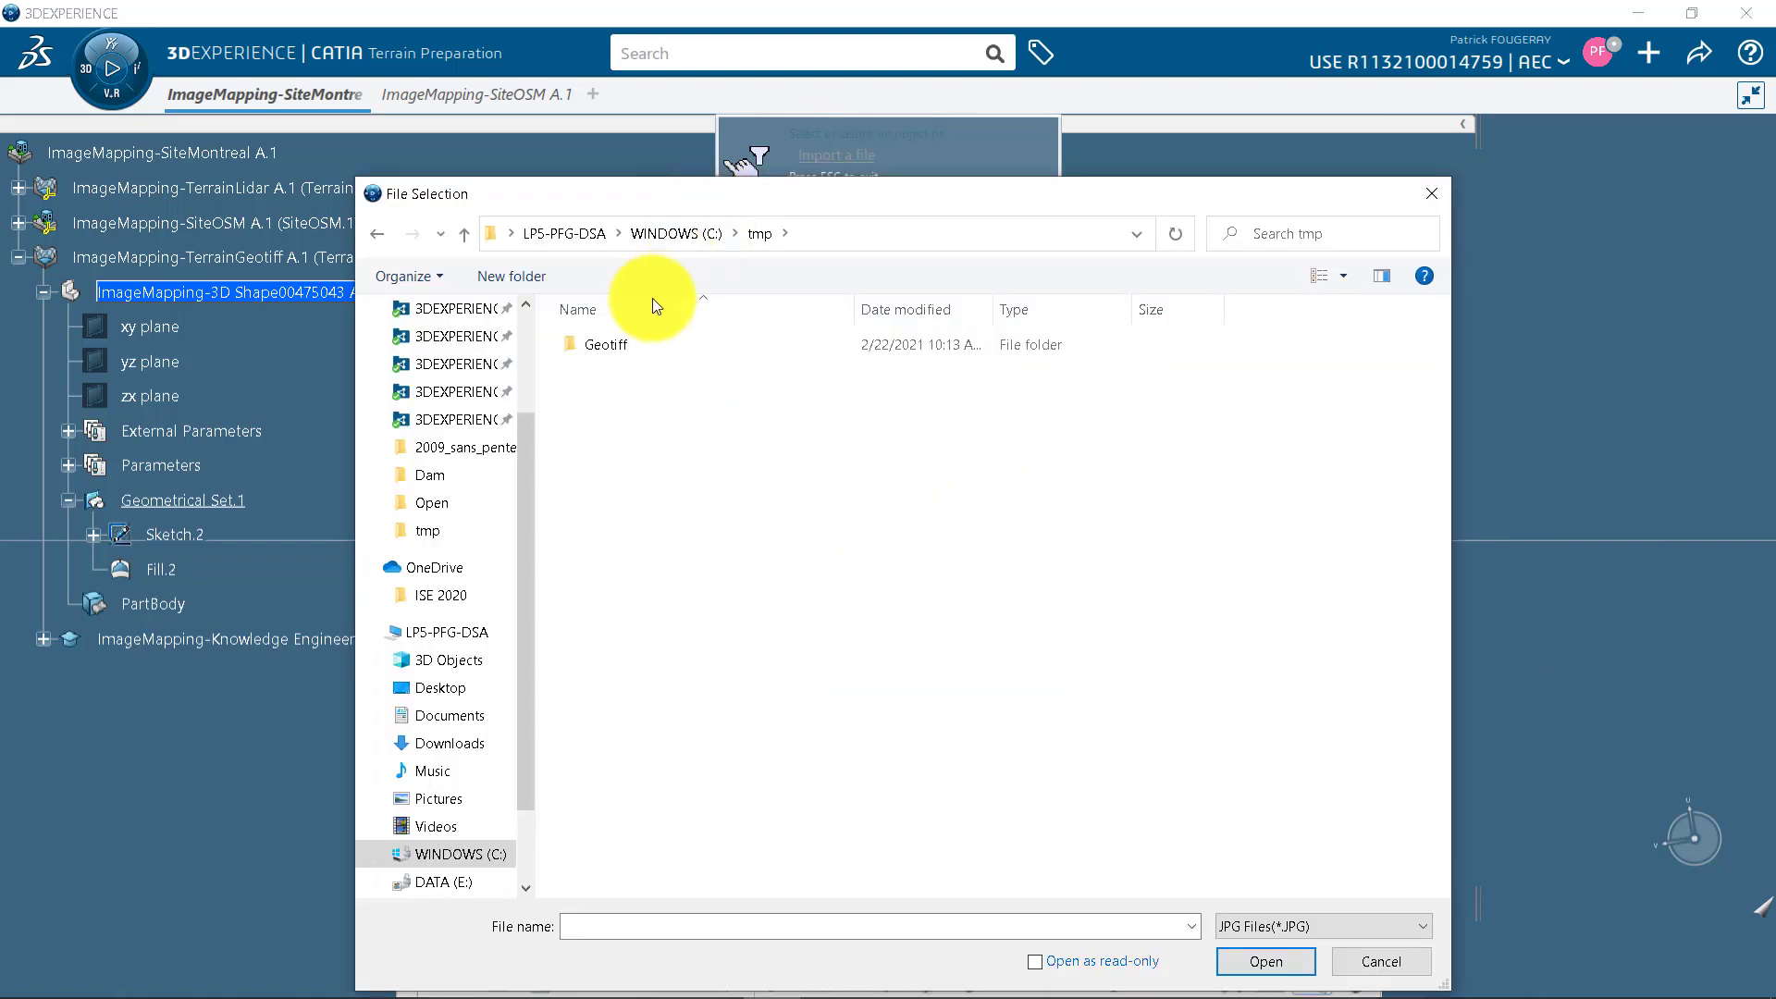
{"action": "double_click", "coordinate": [625, 352]}
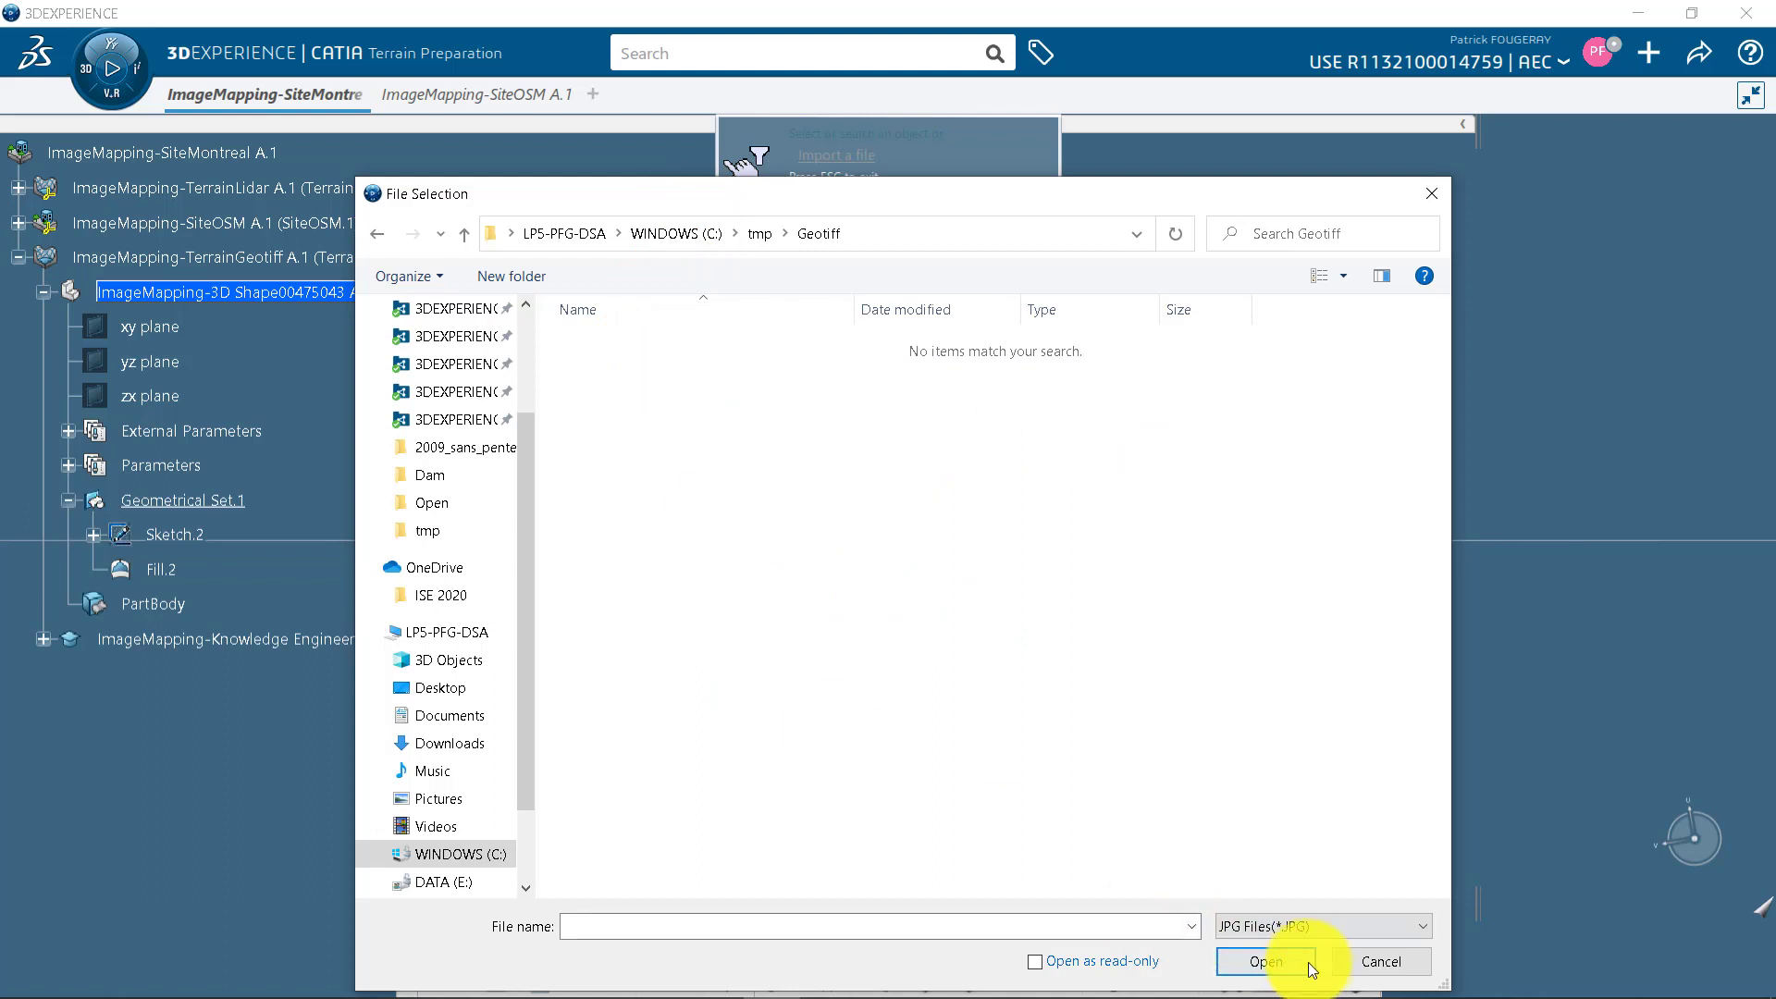
{"action": "left_click", "coordinate": [1324, 932]}
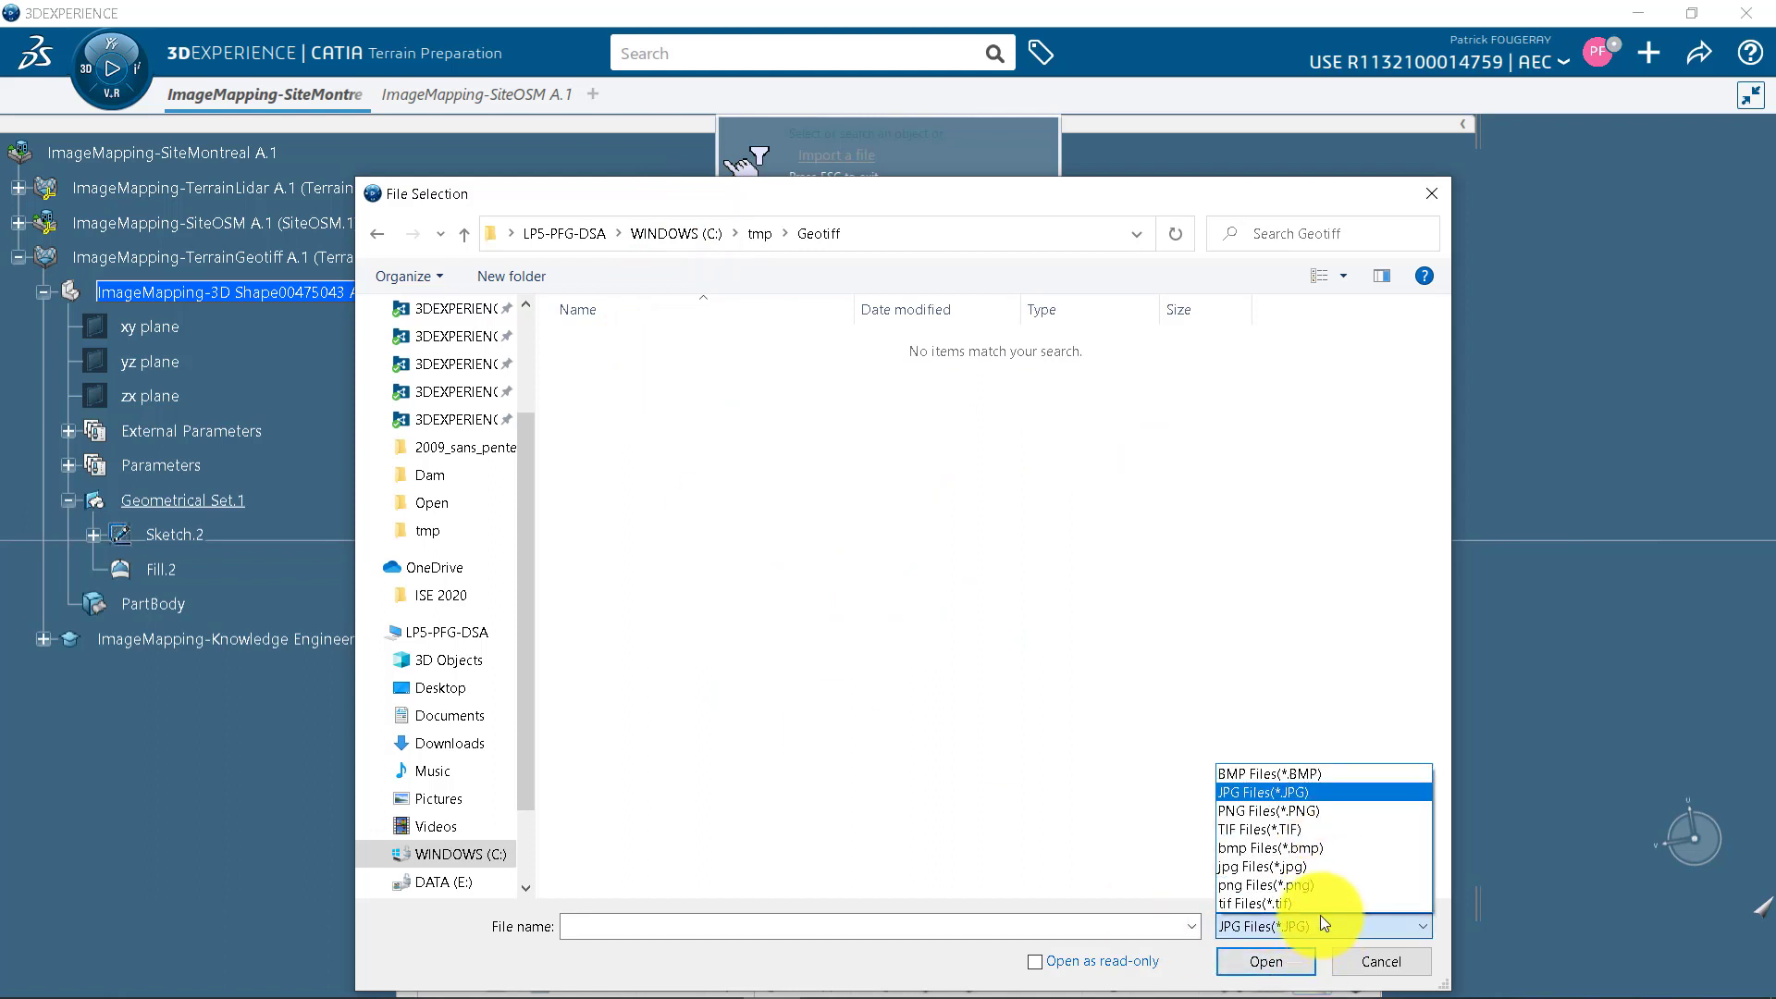
{"action": "left_click", "coordinate": [1315, 905]}
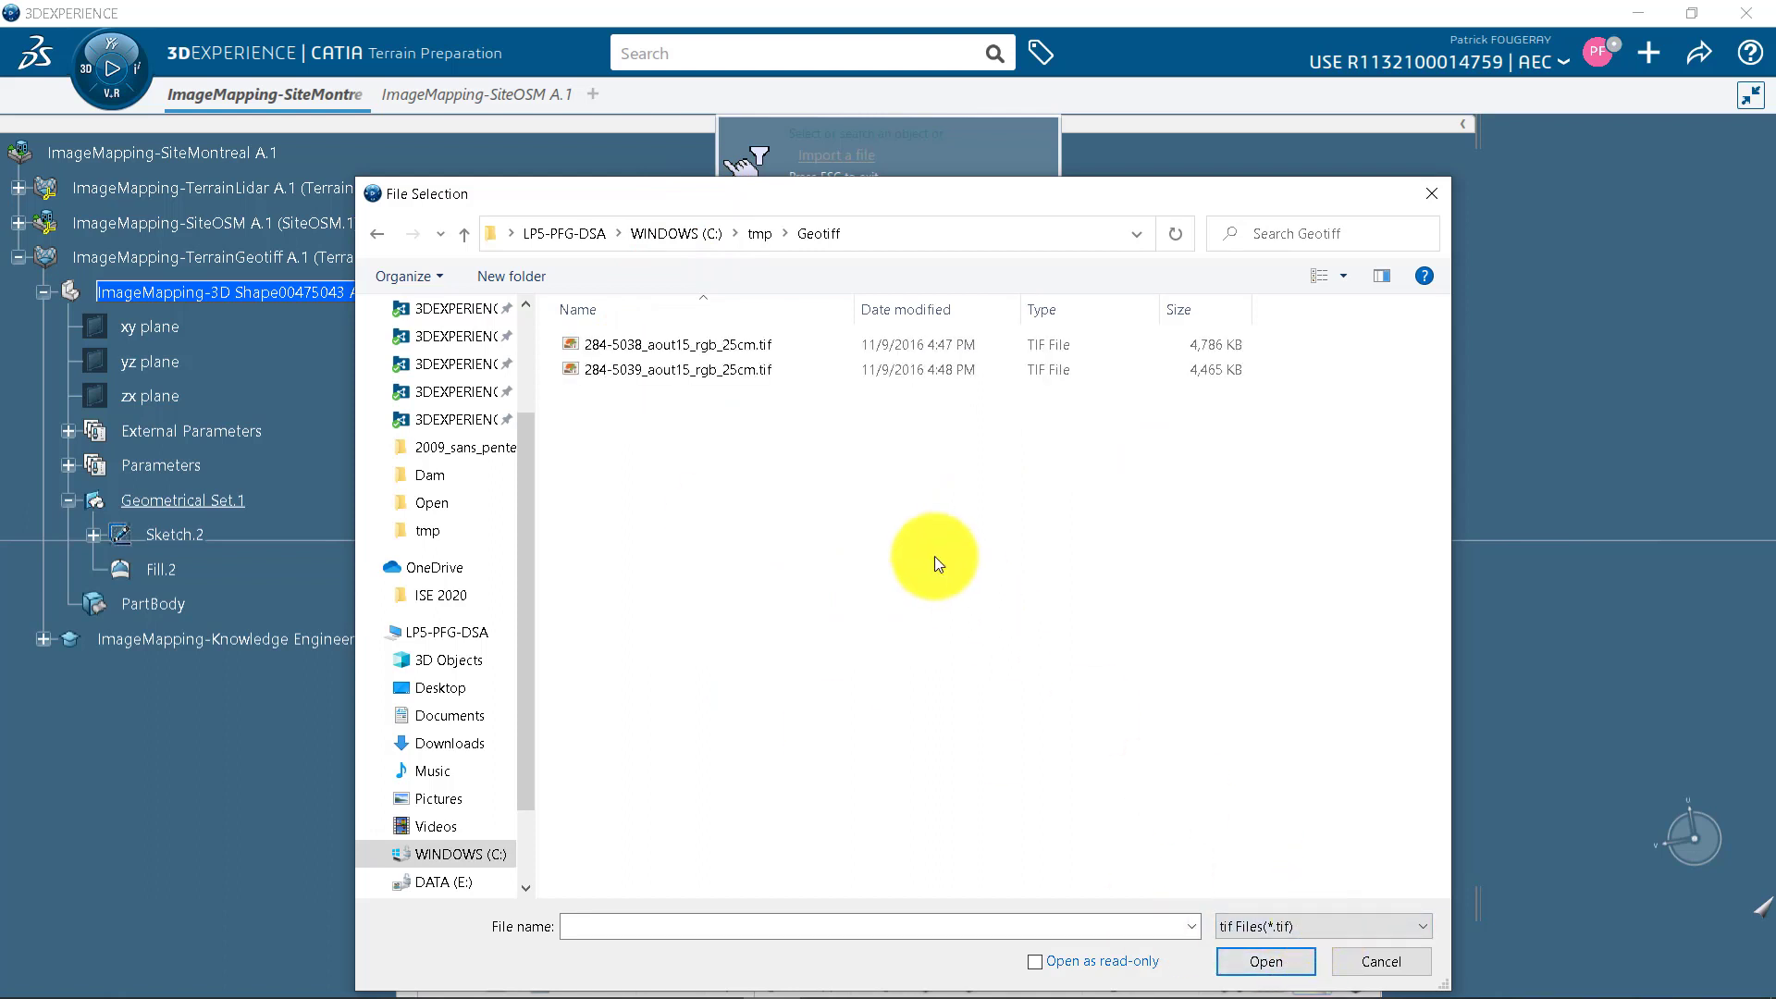
{"action": "left_click", "coordinate": [736, 341]}
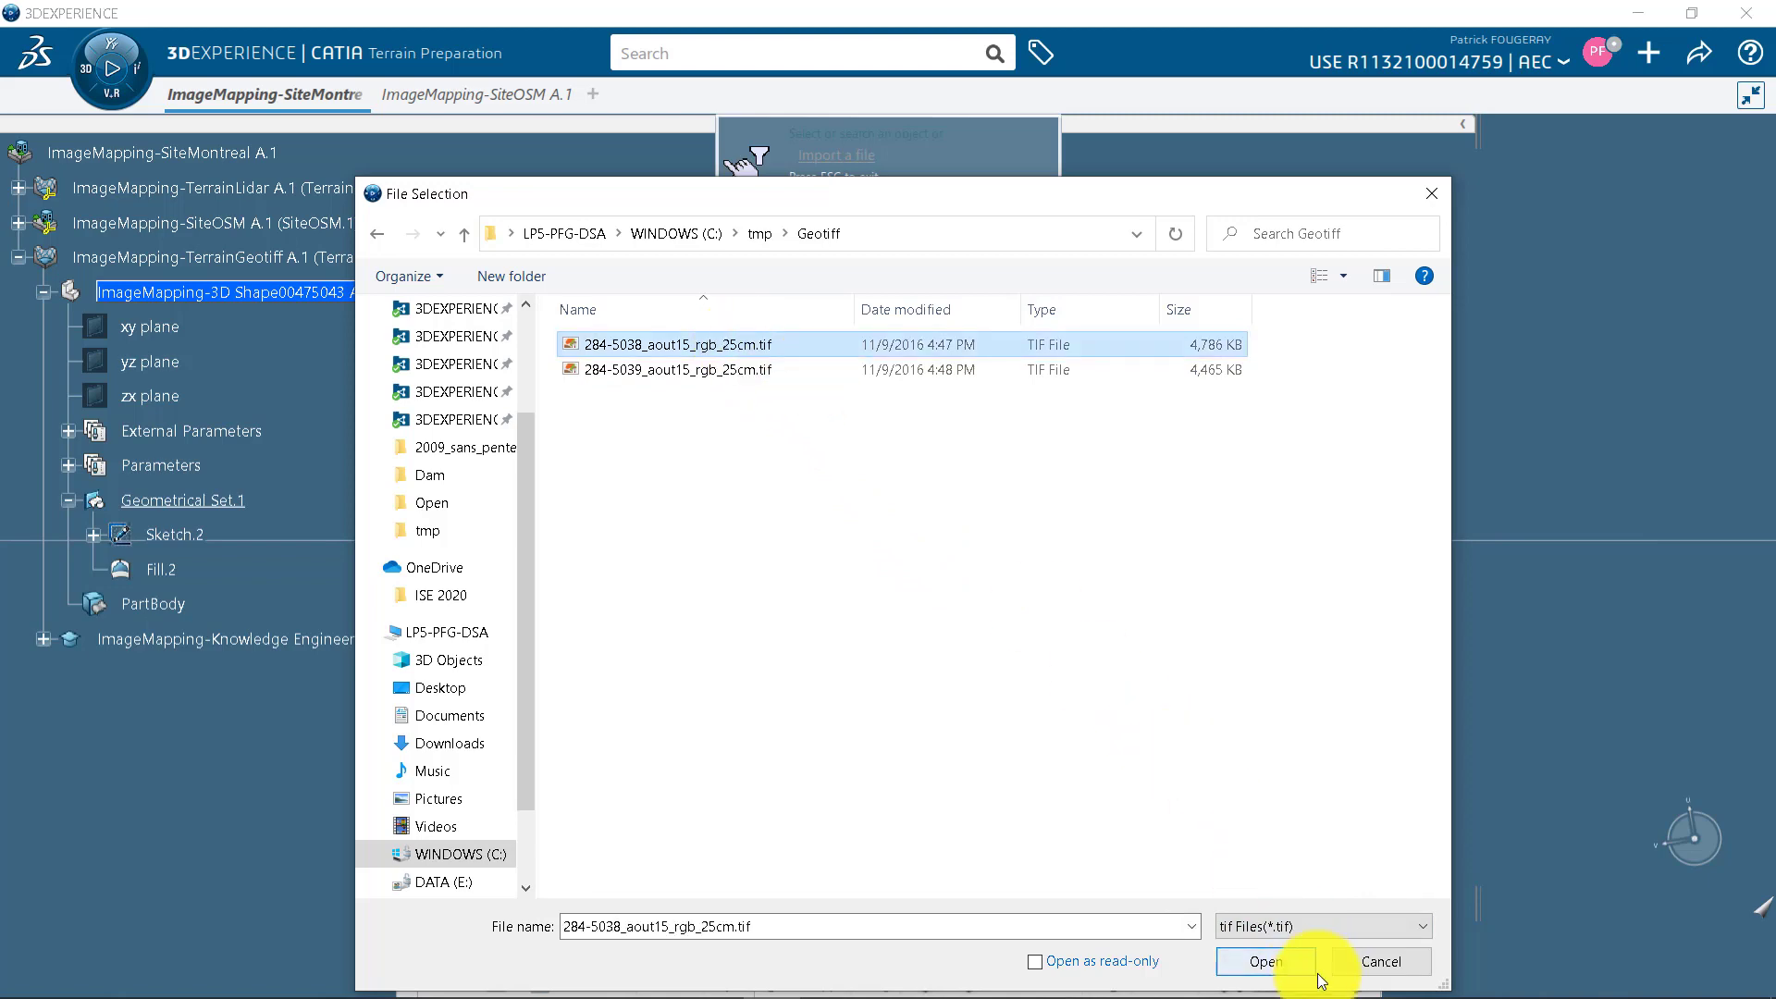
{"action": "left_click", "coordinate": [1267, 962]}
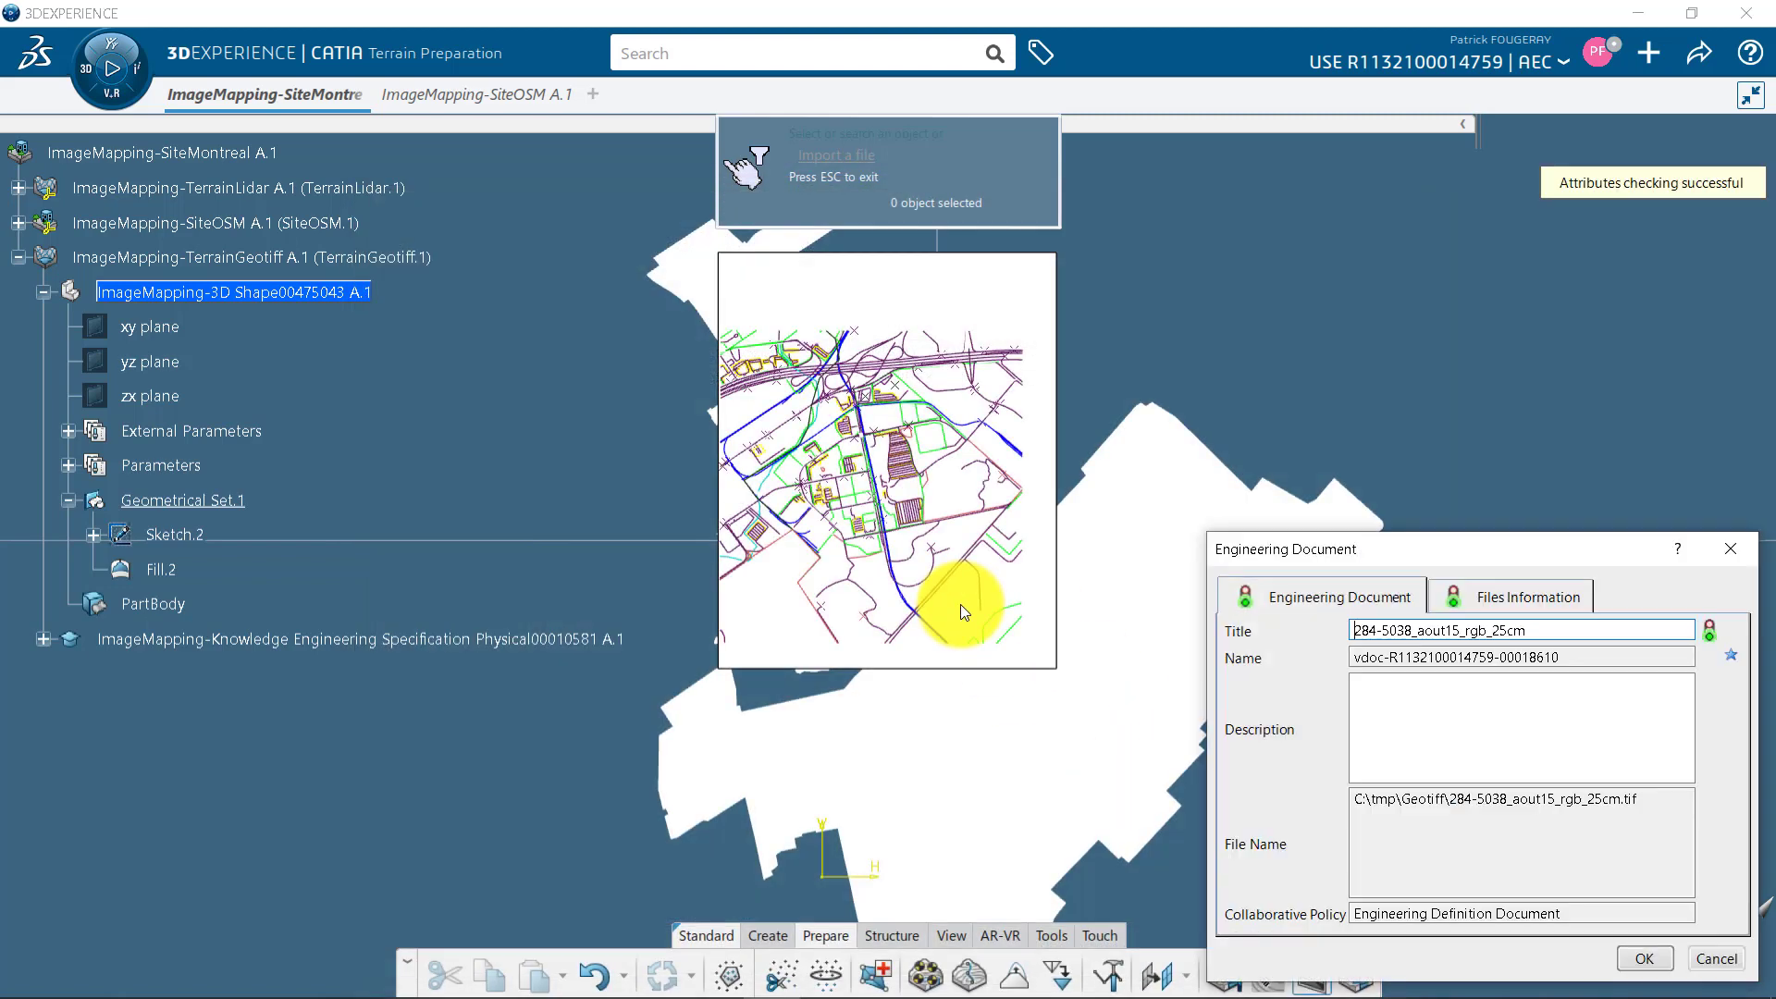
{"action": "left_click", "coordinate": [1654, 957]}
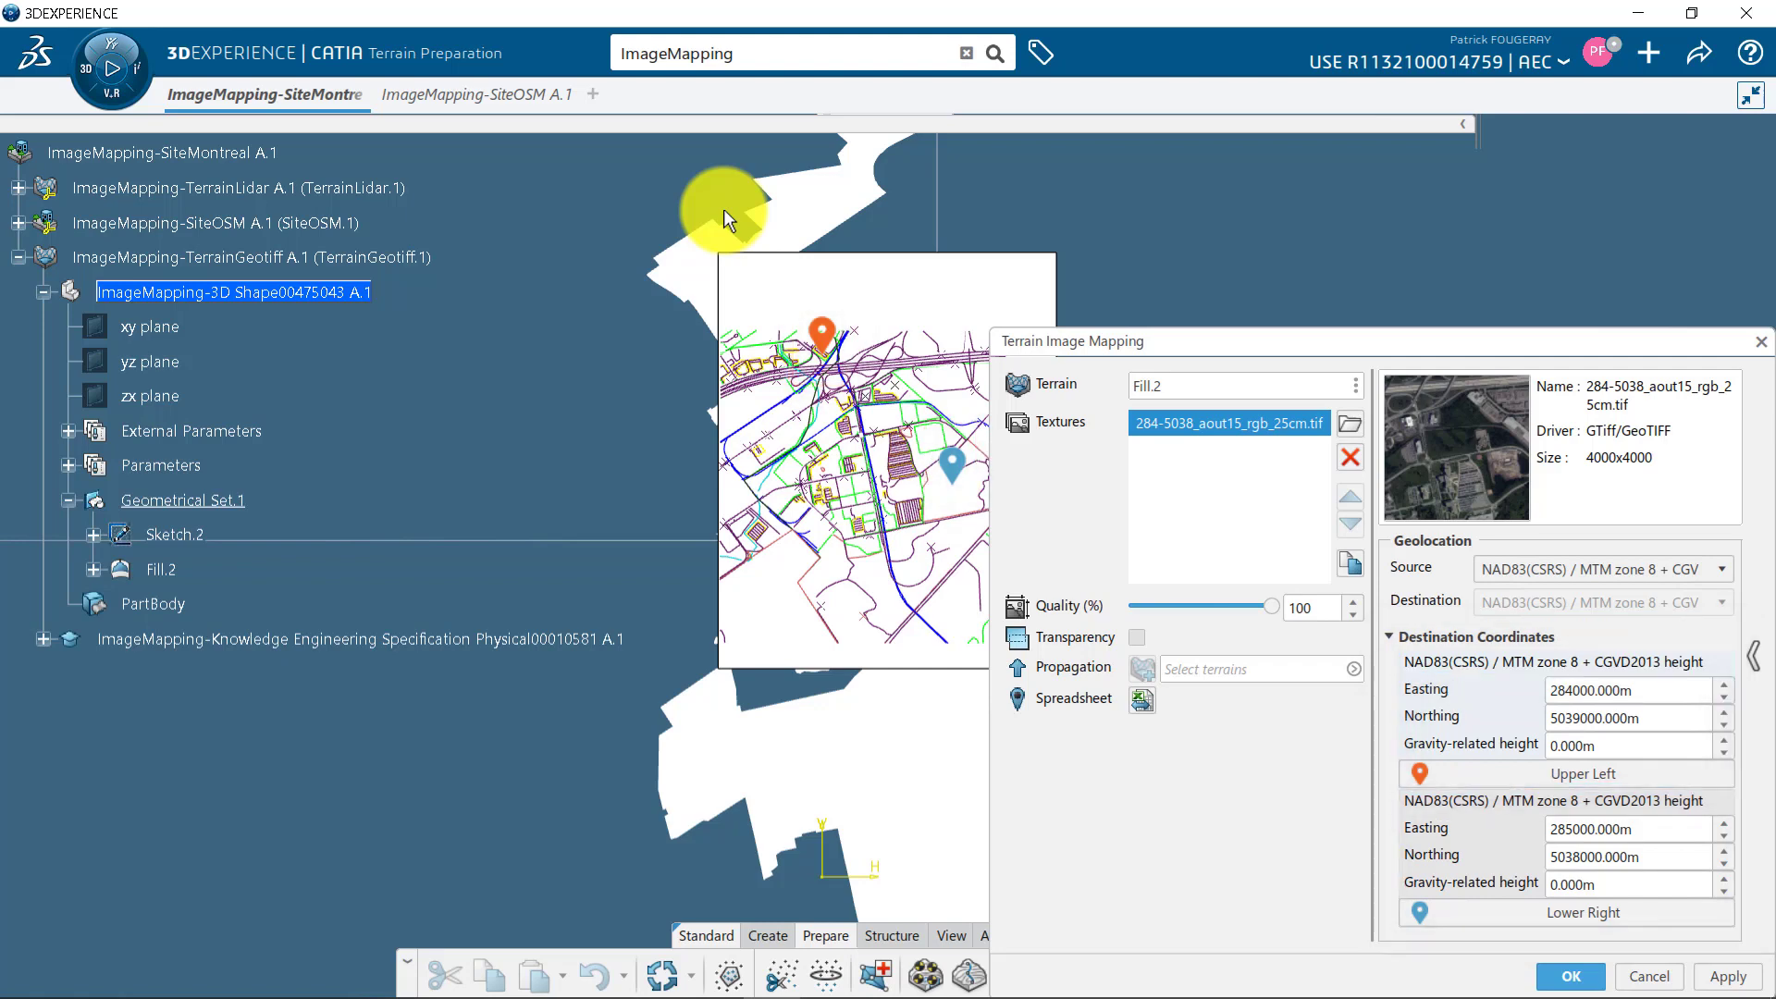
Apply the image mapping, test it at 40% quality, then reapply at 100%
{"action": "left_click", "coordinate": [1748, 978]}
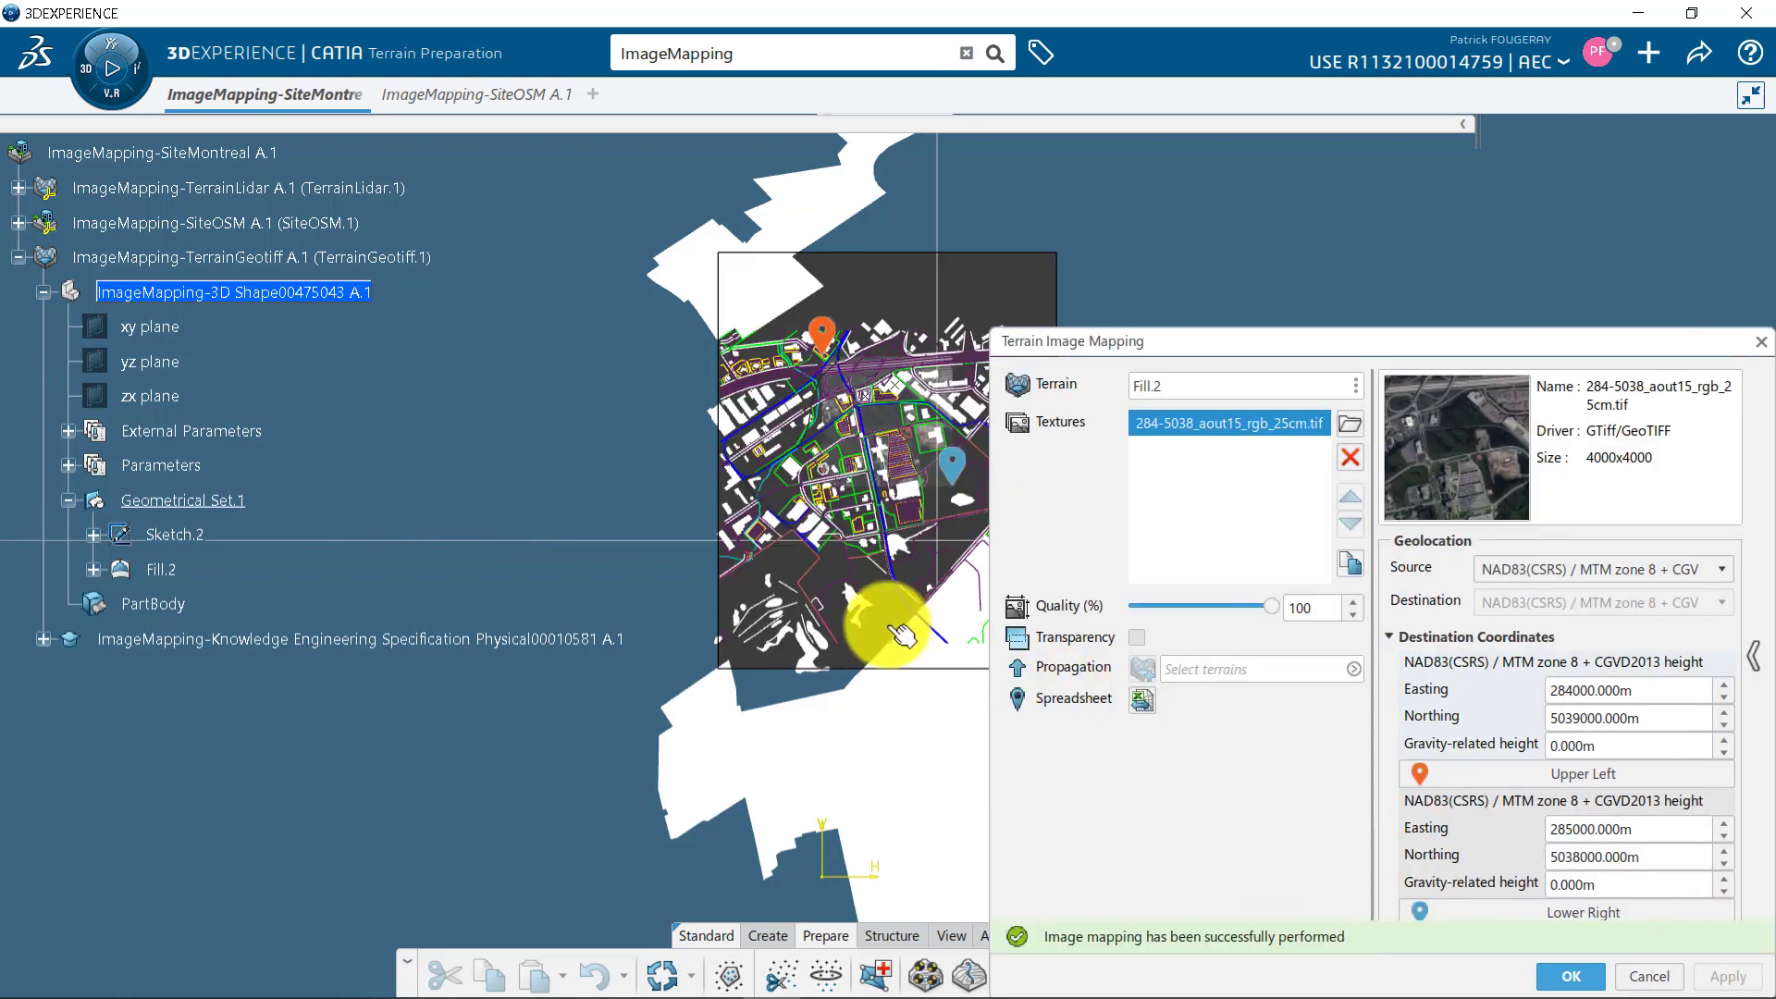
{"action": "middle_click_drag", "start_coordinate": [635, 555], "coordinate": [728, 781]}
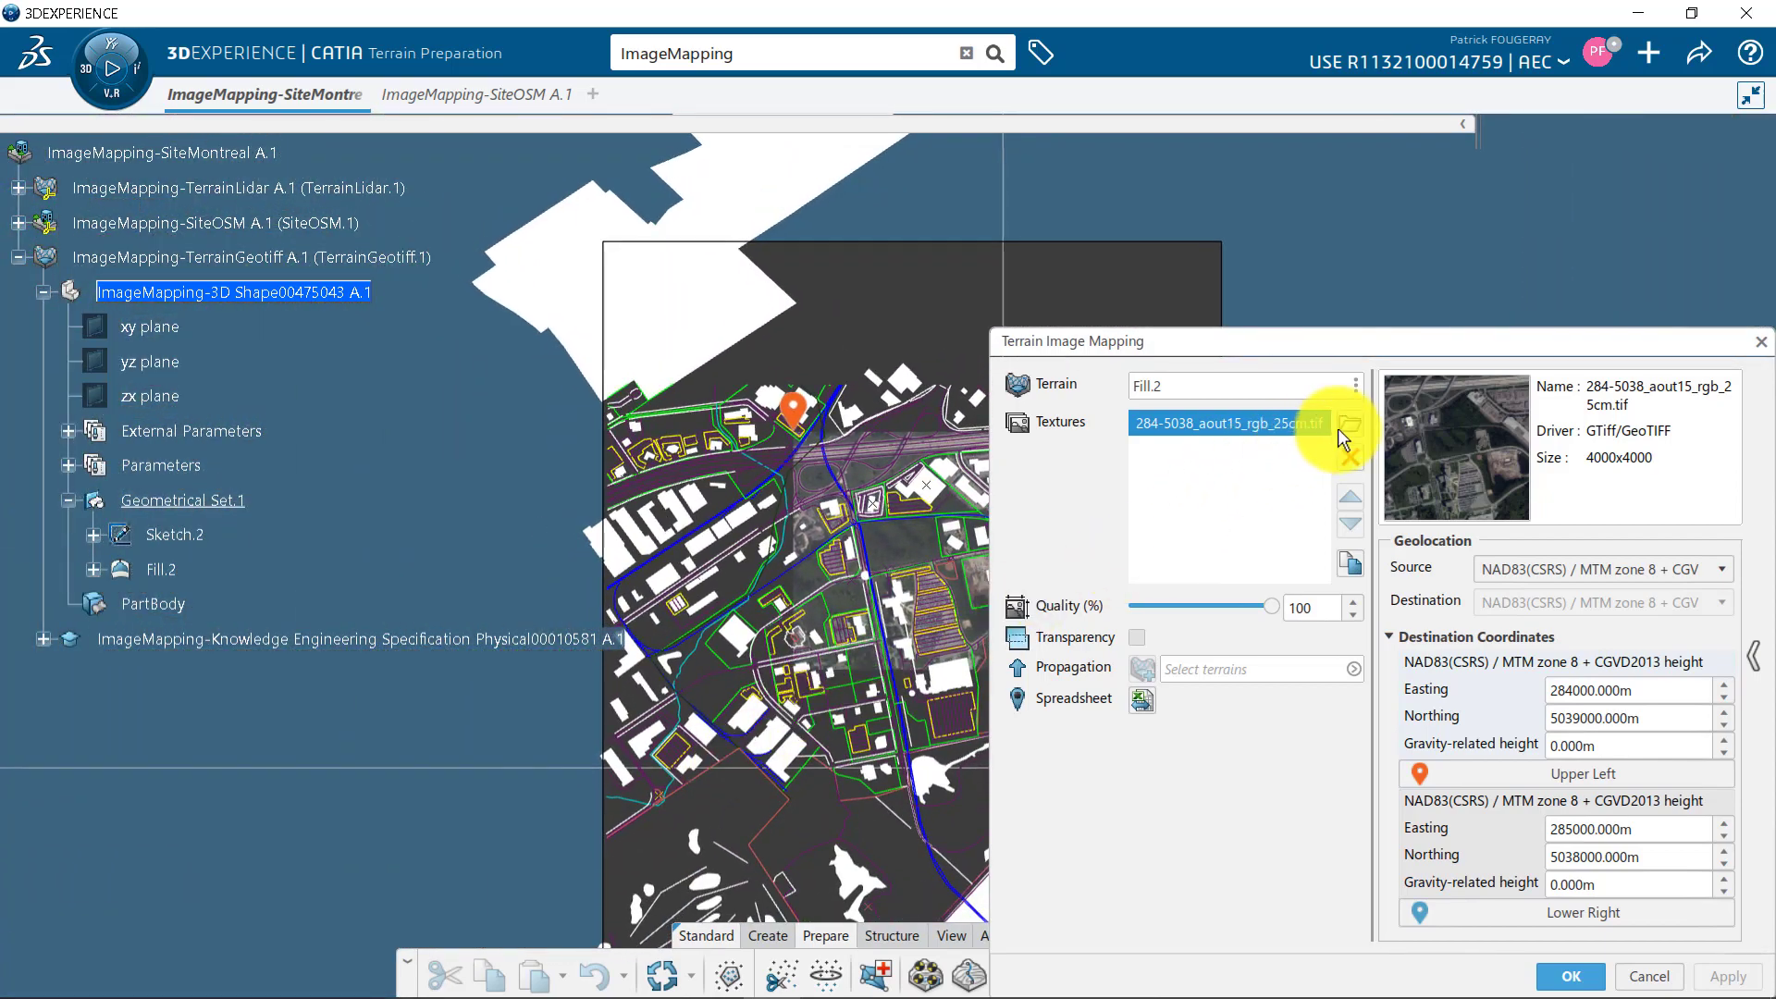
{"action": "left_click_drag", "start_coordinate": [1269, 606], "coordinate": [1182, 616]}
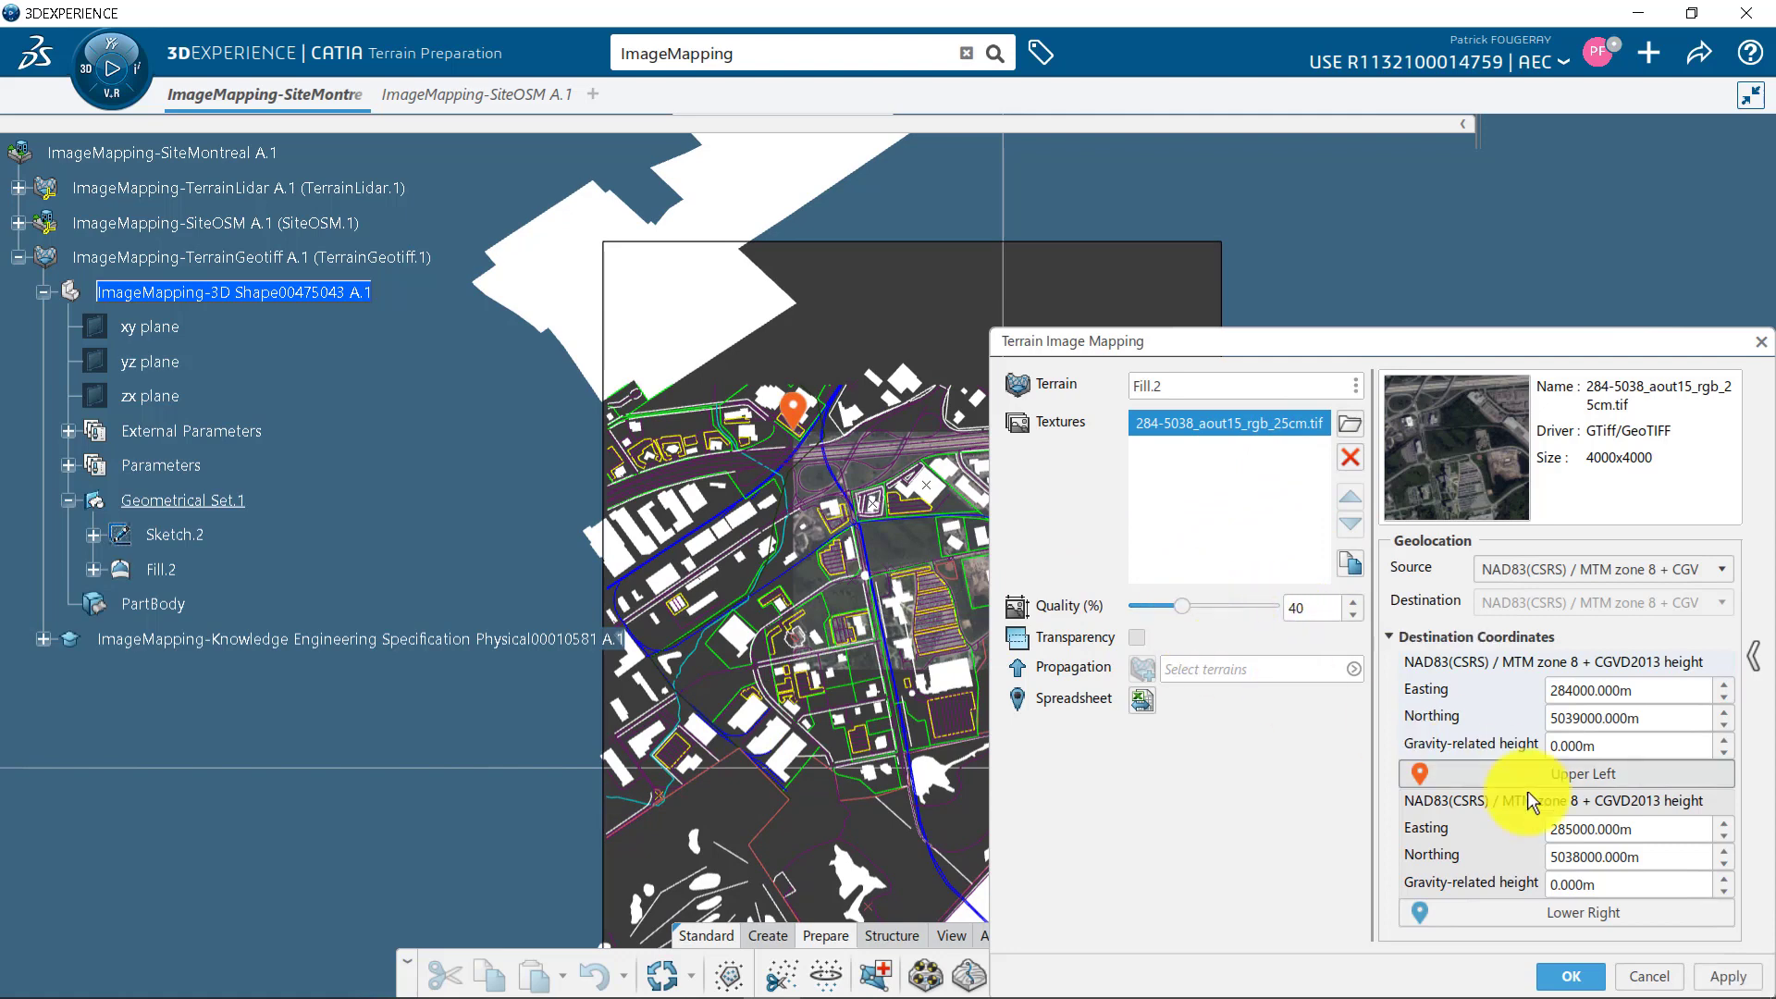
{"action": "left_click", "coordinate": [1726, 978]}
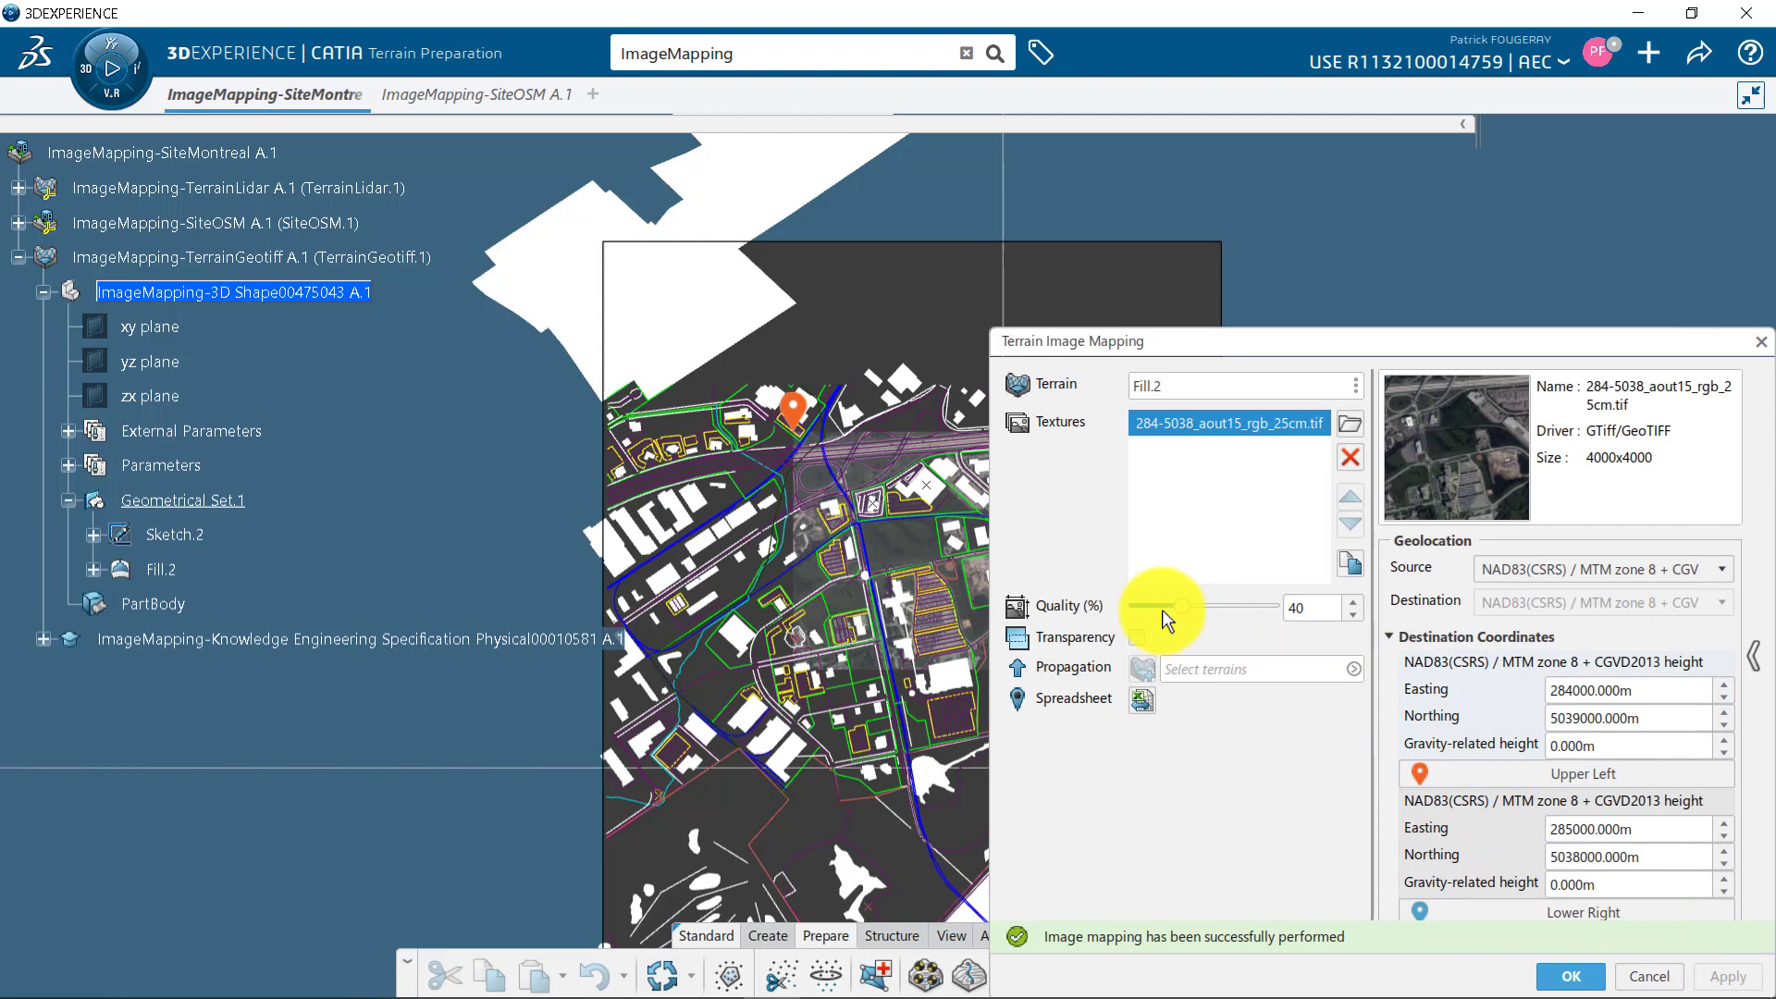
{"action": "left_click_drag", "start_coordinate": [1187, 608], "coordinate": [1301, 621]}
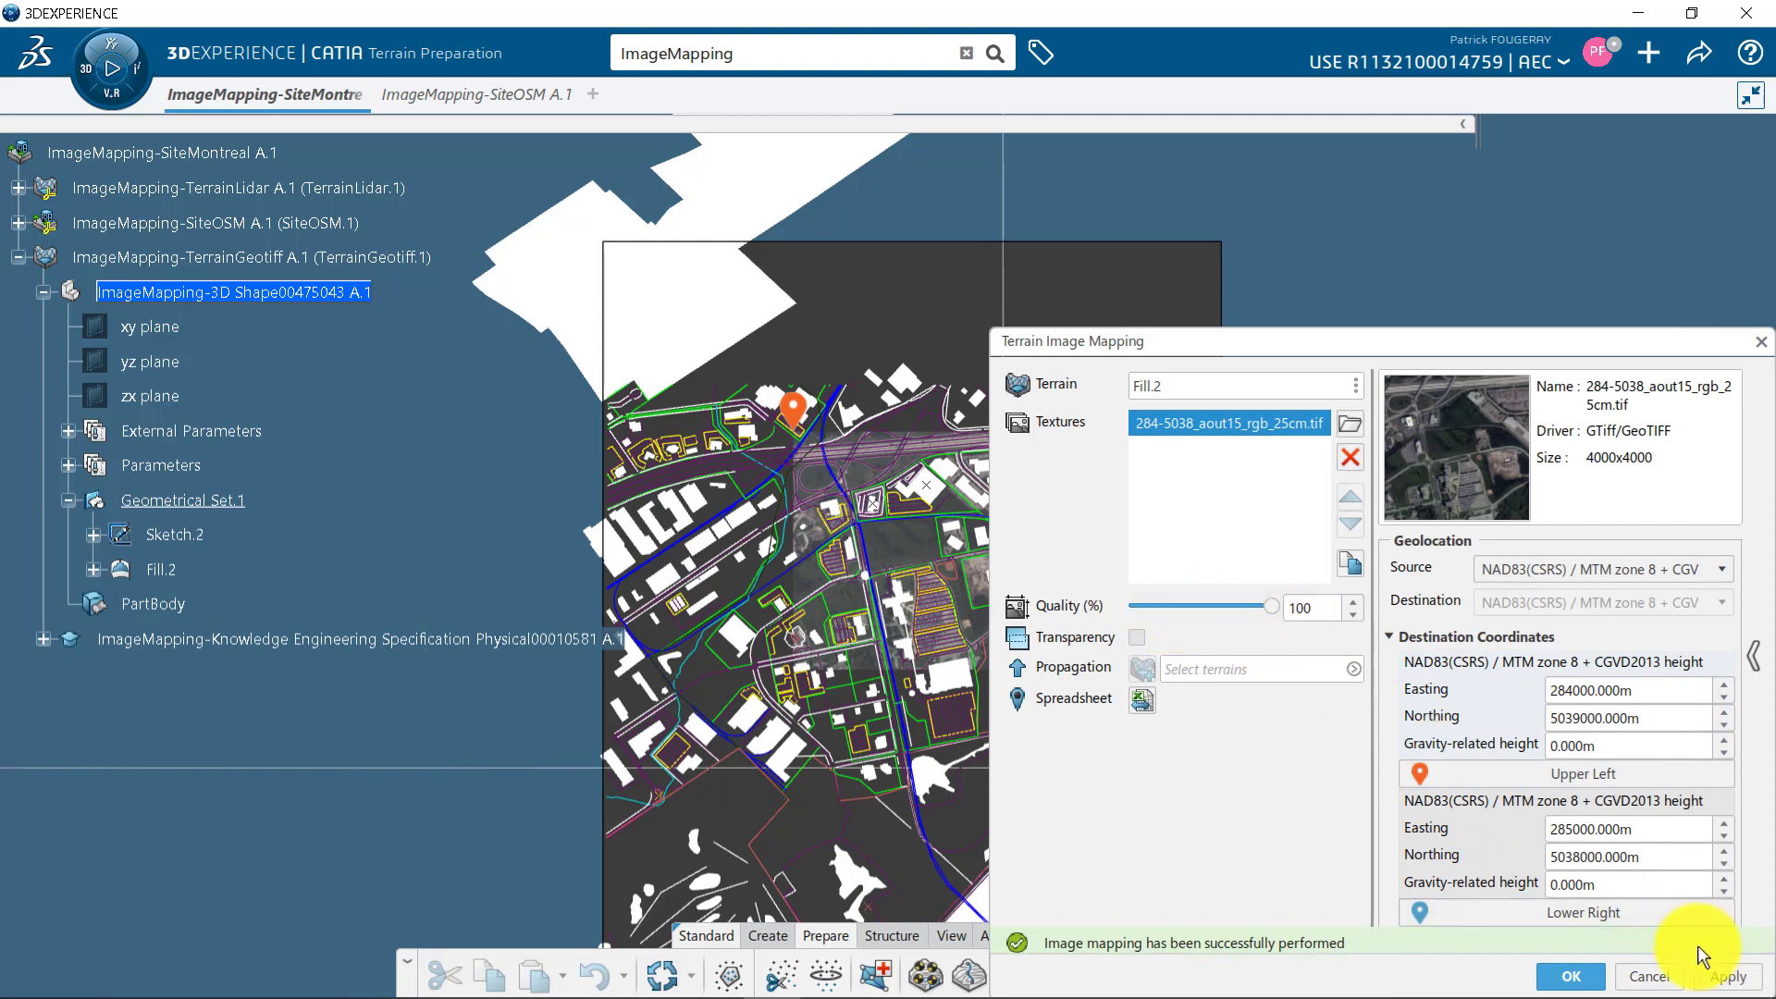
{"action": "left_click", "coordinate": [1726, 977]}
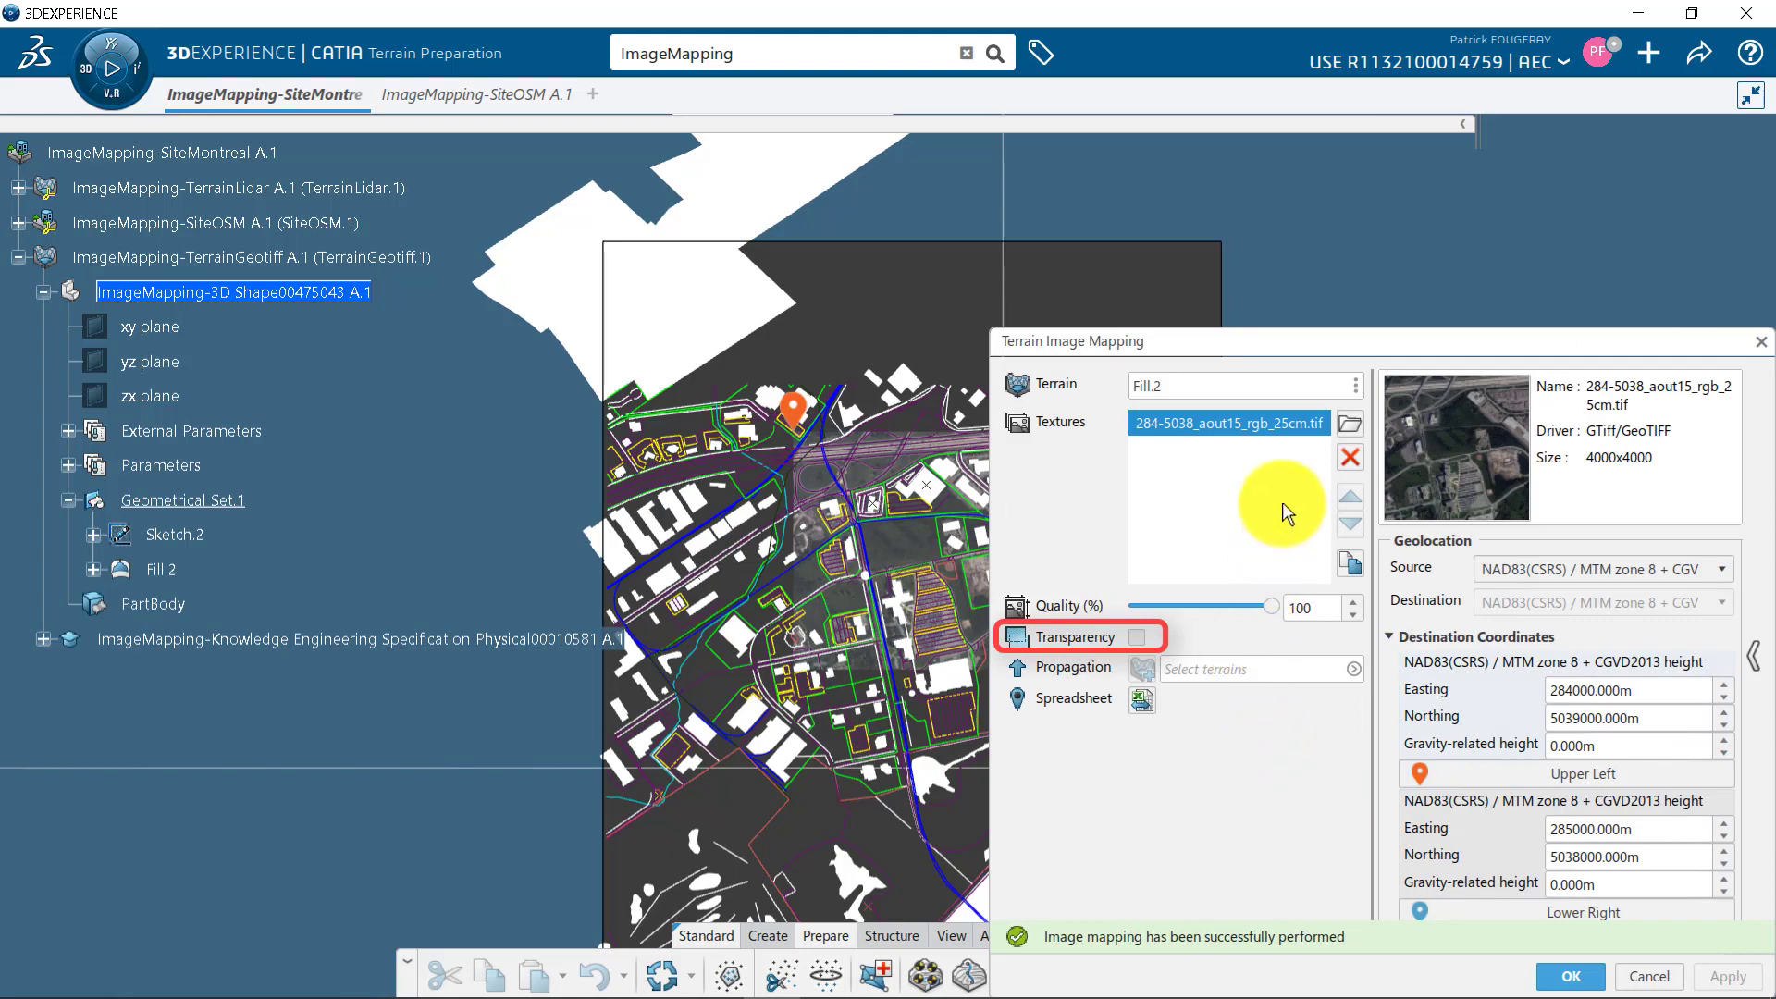
Import 284-5039_aout15_rgb_25cm.tif as a second texture and apply the image mapping
{"action": "left_click", "coordinate": [1340, 420]}
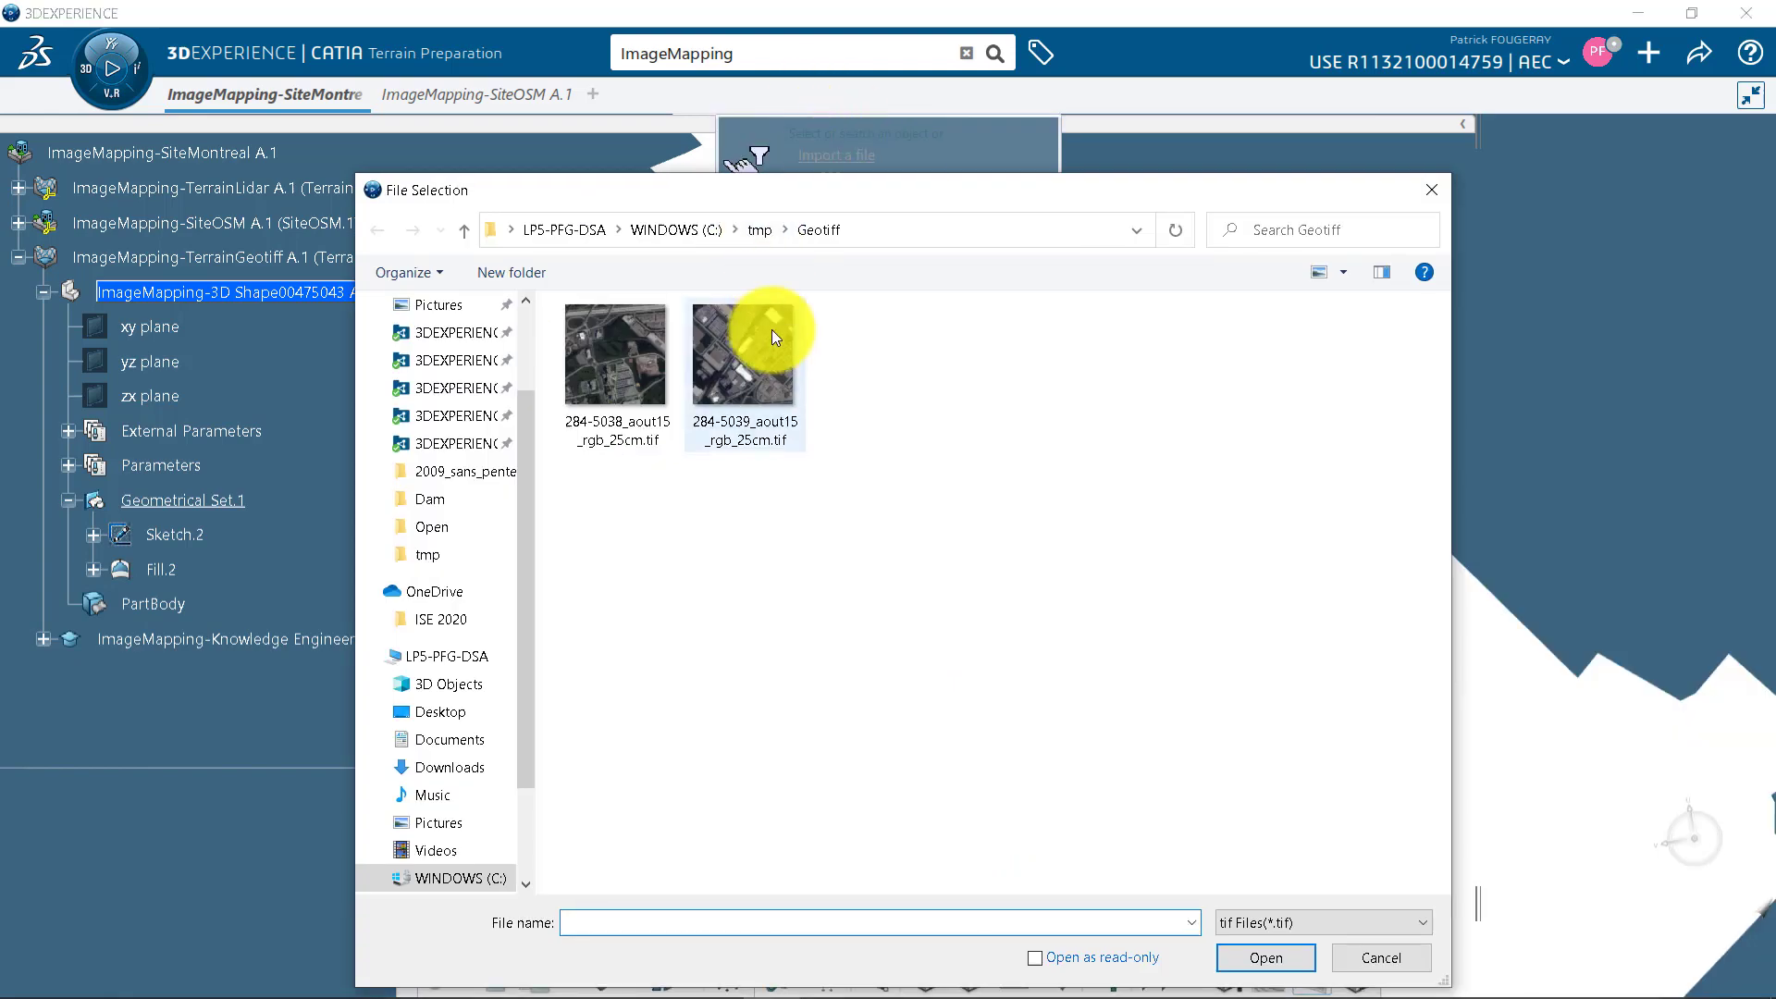
{"action": "left_click", "coordinate": [771, 329]}
{"action": "left_click", "coordinate": [1301, 956]}
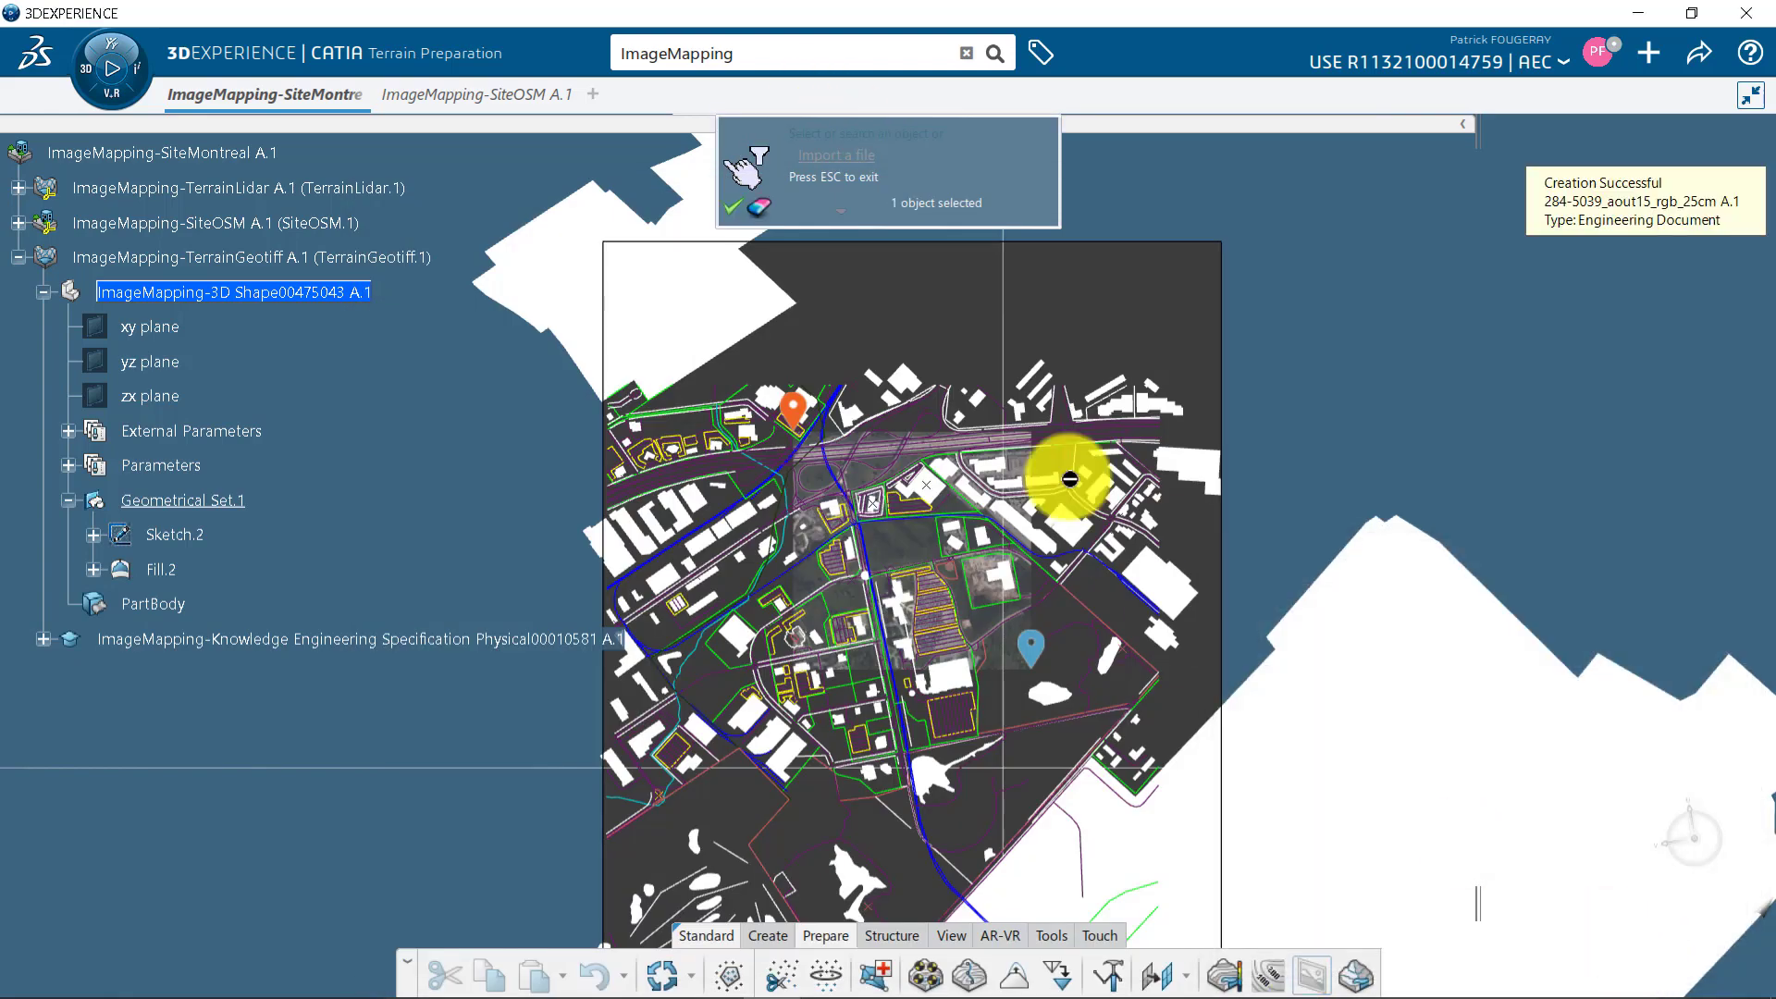
{"action": "left_click", "coordinate": [735, 204]}
{"action": "left_click", "coordinate": [1730, 976]}
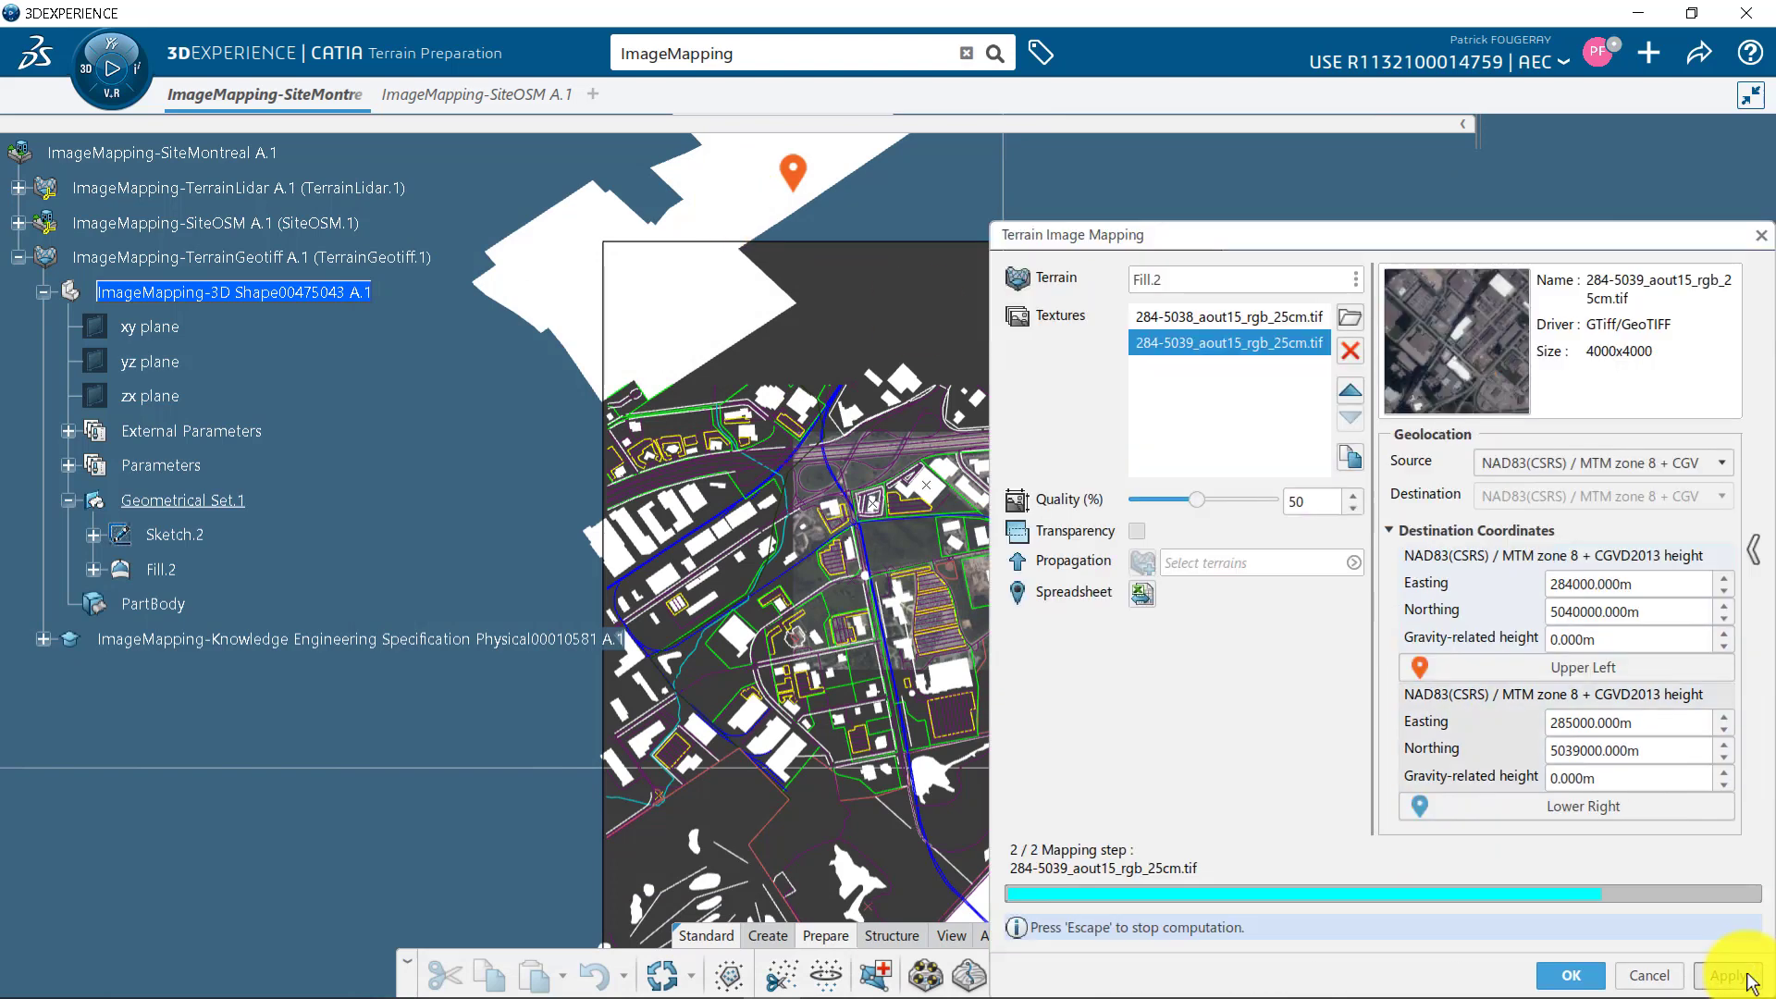
{"action": "left_click", "coordinate": [1593, 982]}
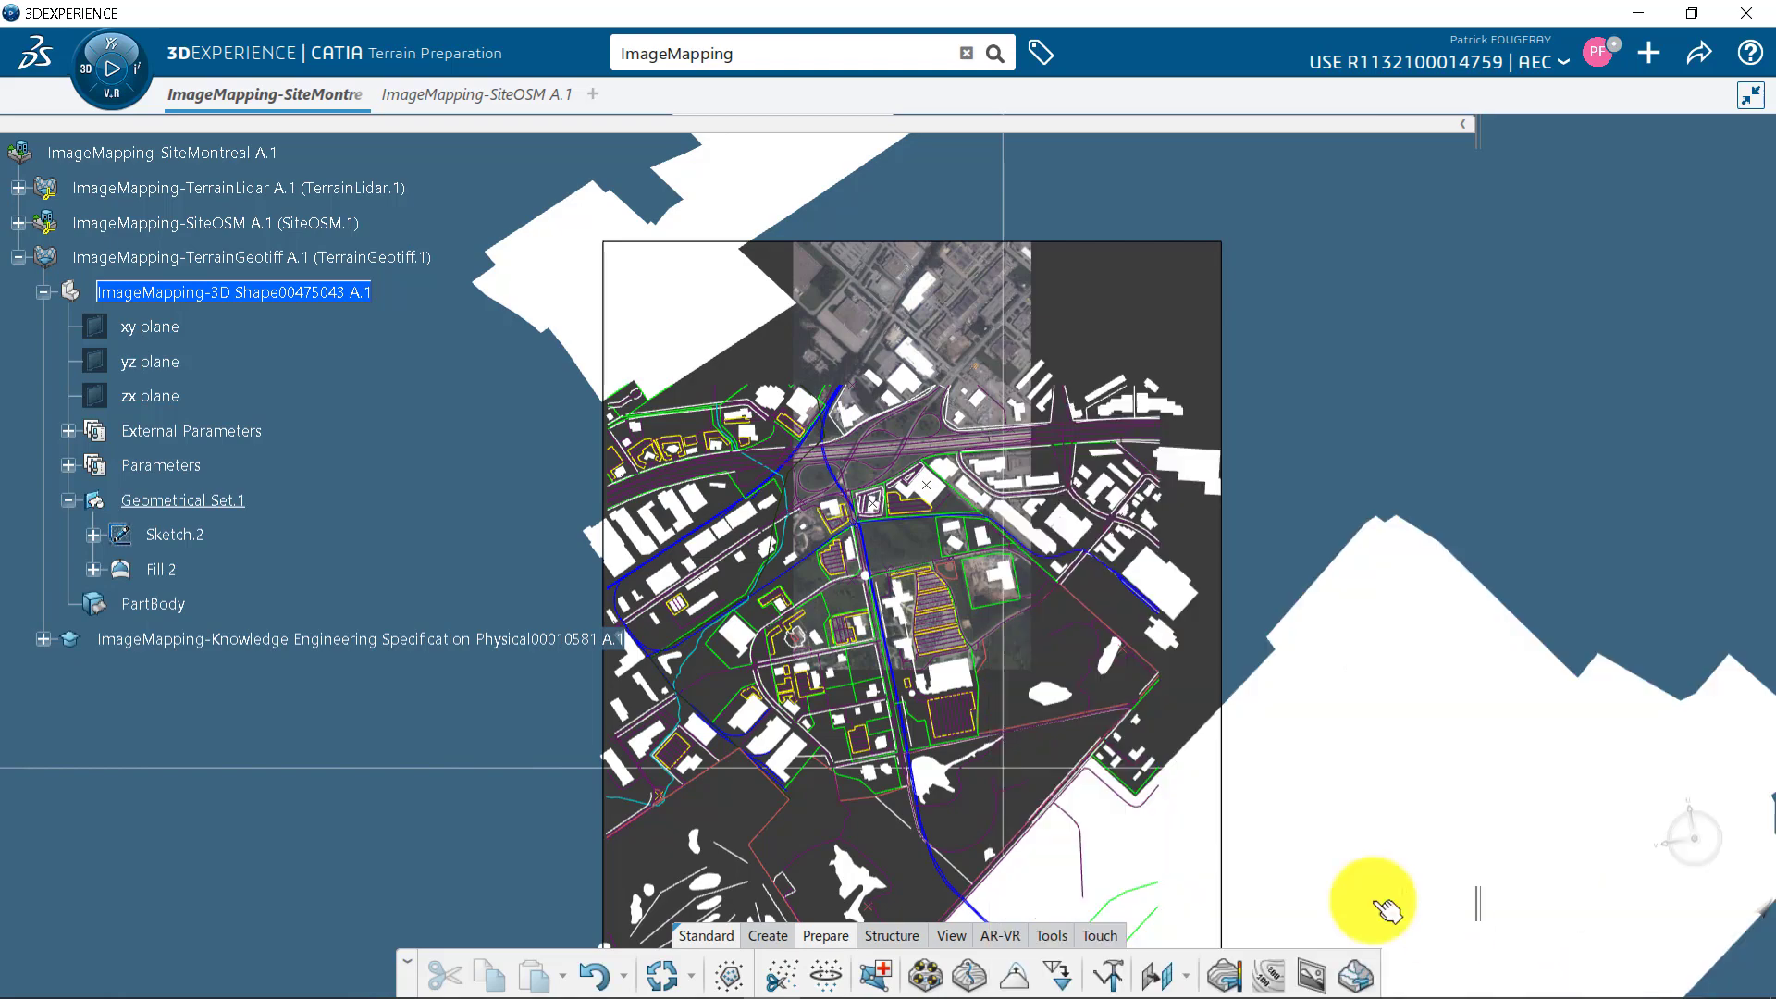
In Sketch.2, pull the mapping frame's bottom, right and left edges inward, then zoom in
{"action": "double_click", "coordinate": [185, 536]}
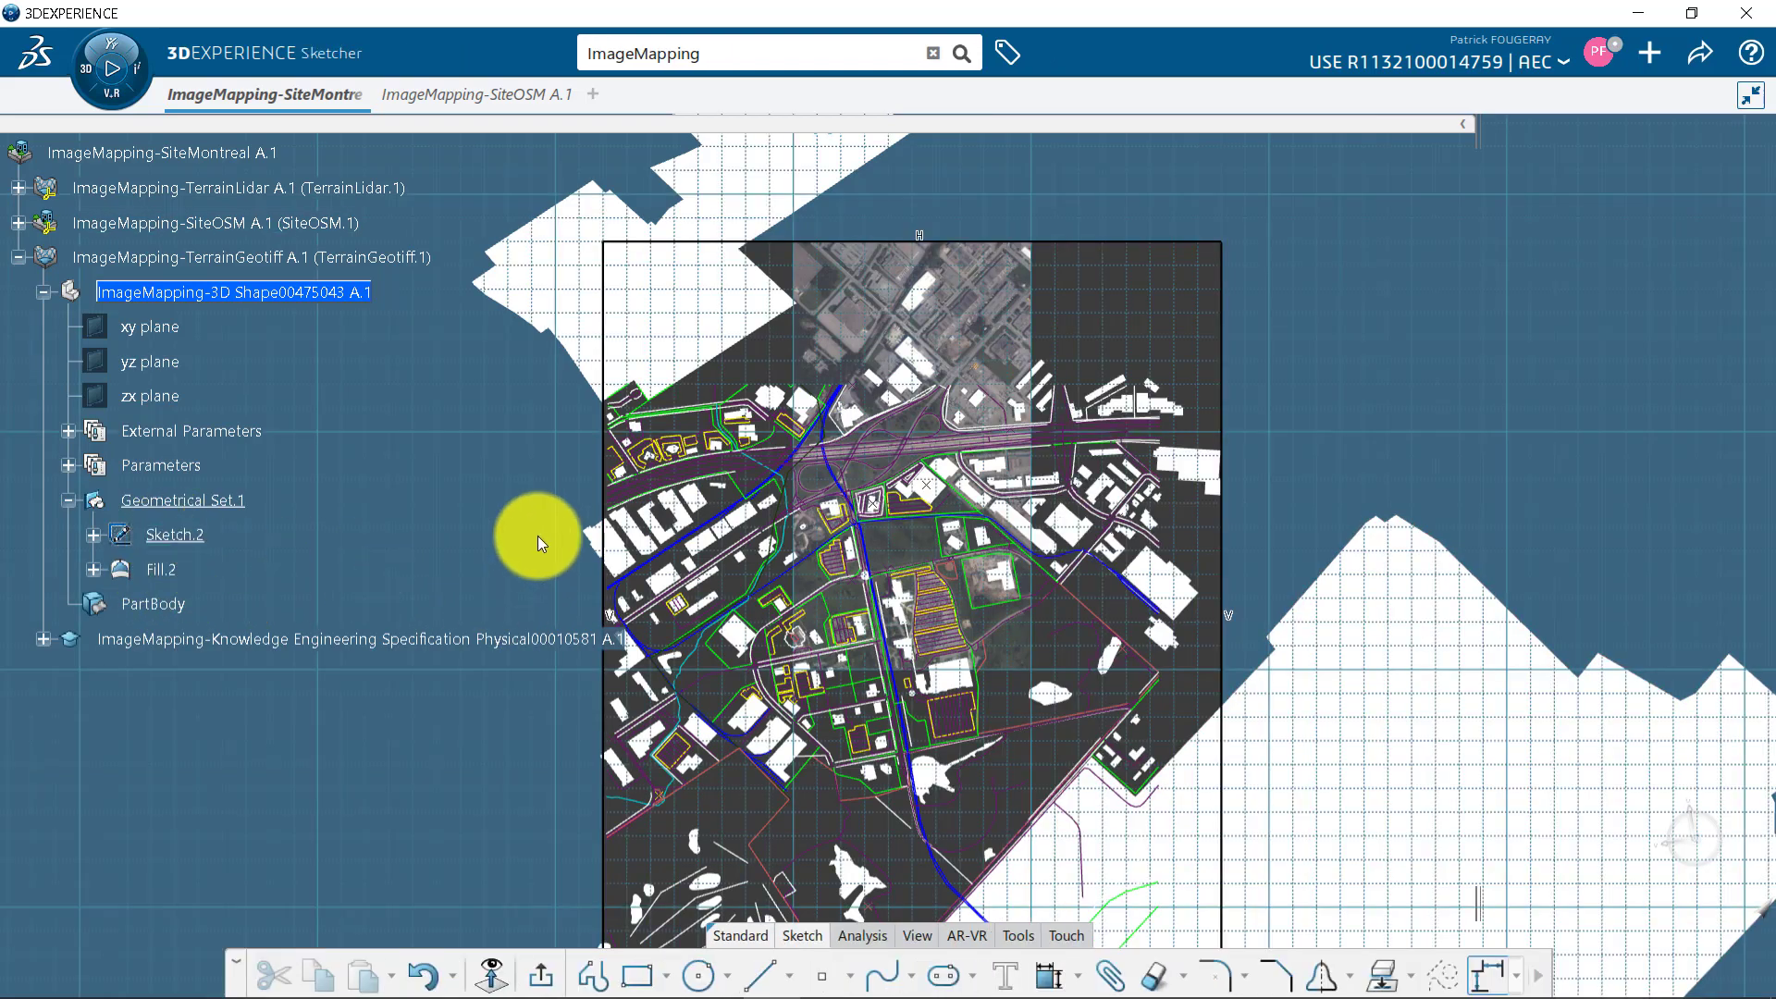
{"action": "left_click_drag", "start_coordinate": [910, 844], "coordinate": [891, 567]}
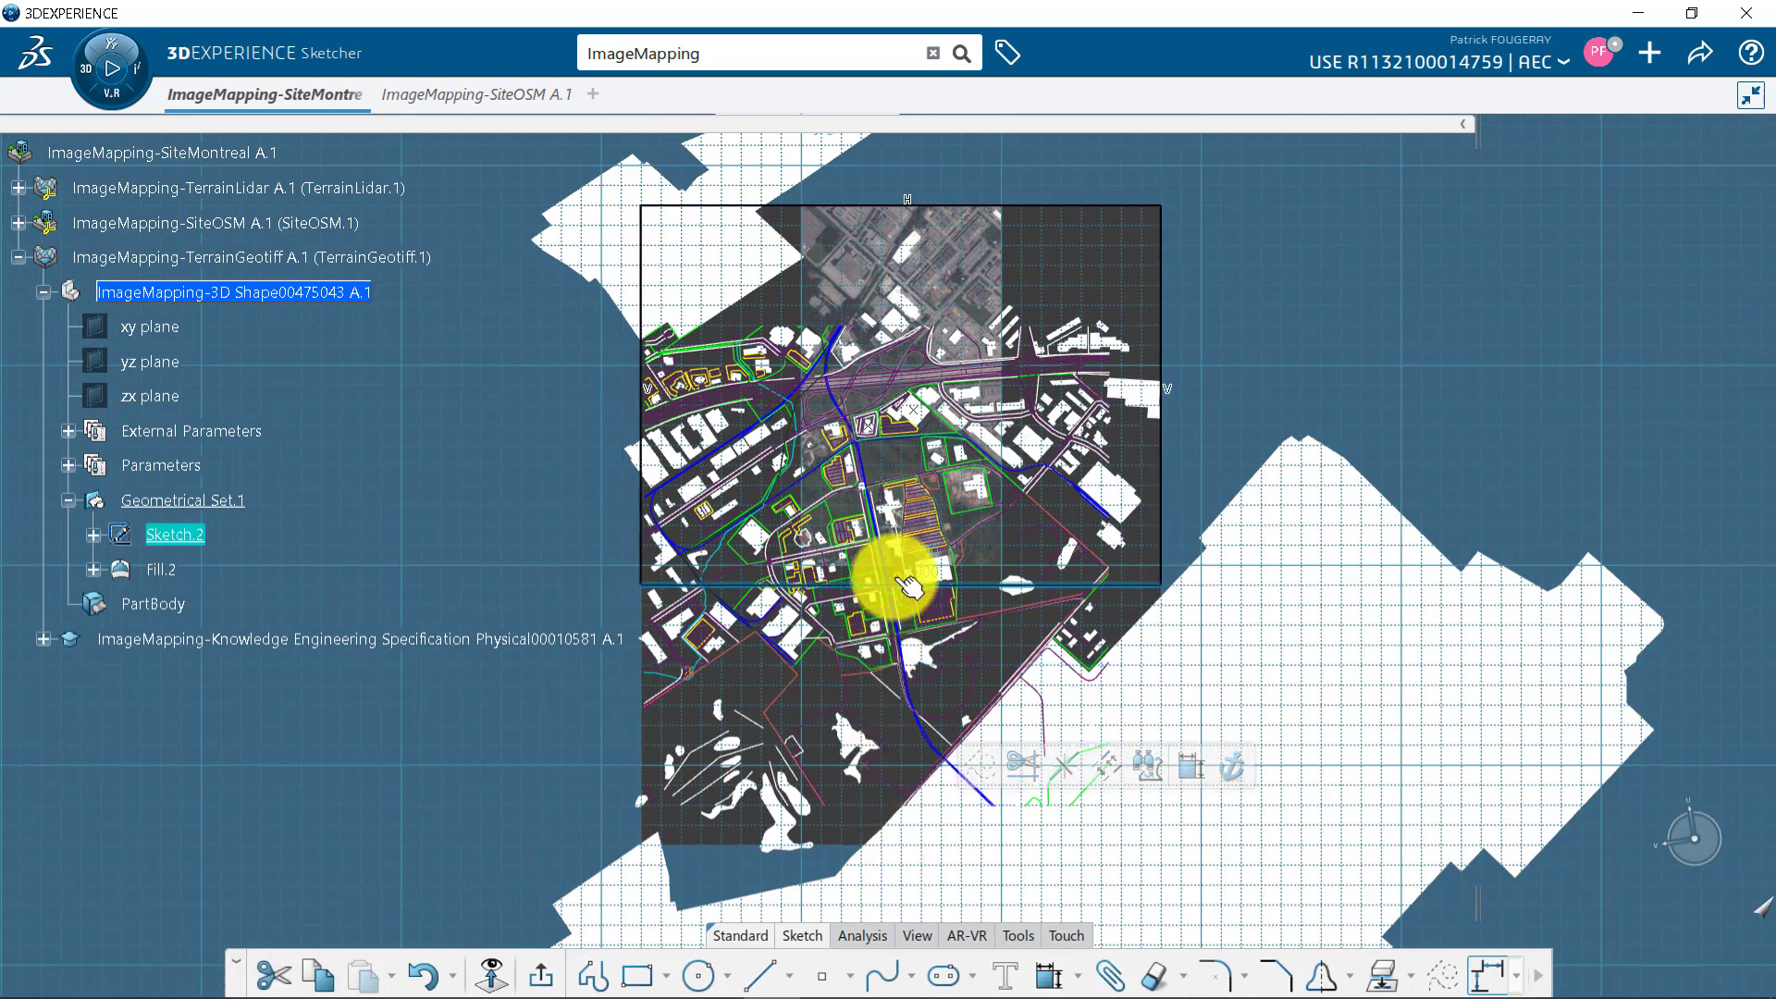
{"action": "left_click_drag", "start_coordinate": [1159, 345], "coordinate": [1018, 350]}
{"action": "left_click_drag", "start_coordinate": [640, 288], "coordinate": [818, 333]}
{"action": "left_click", "coordinate": [541, 975]}
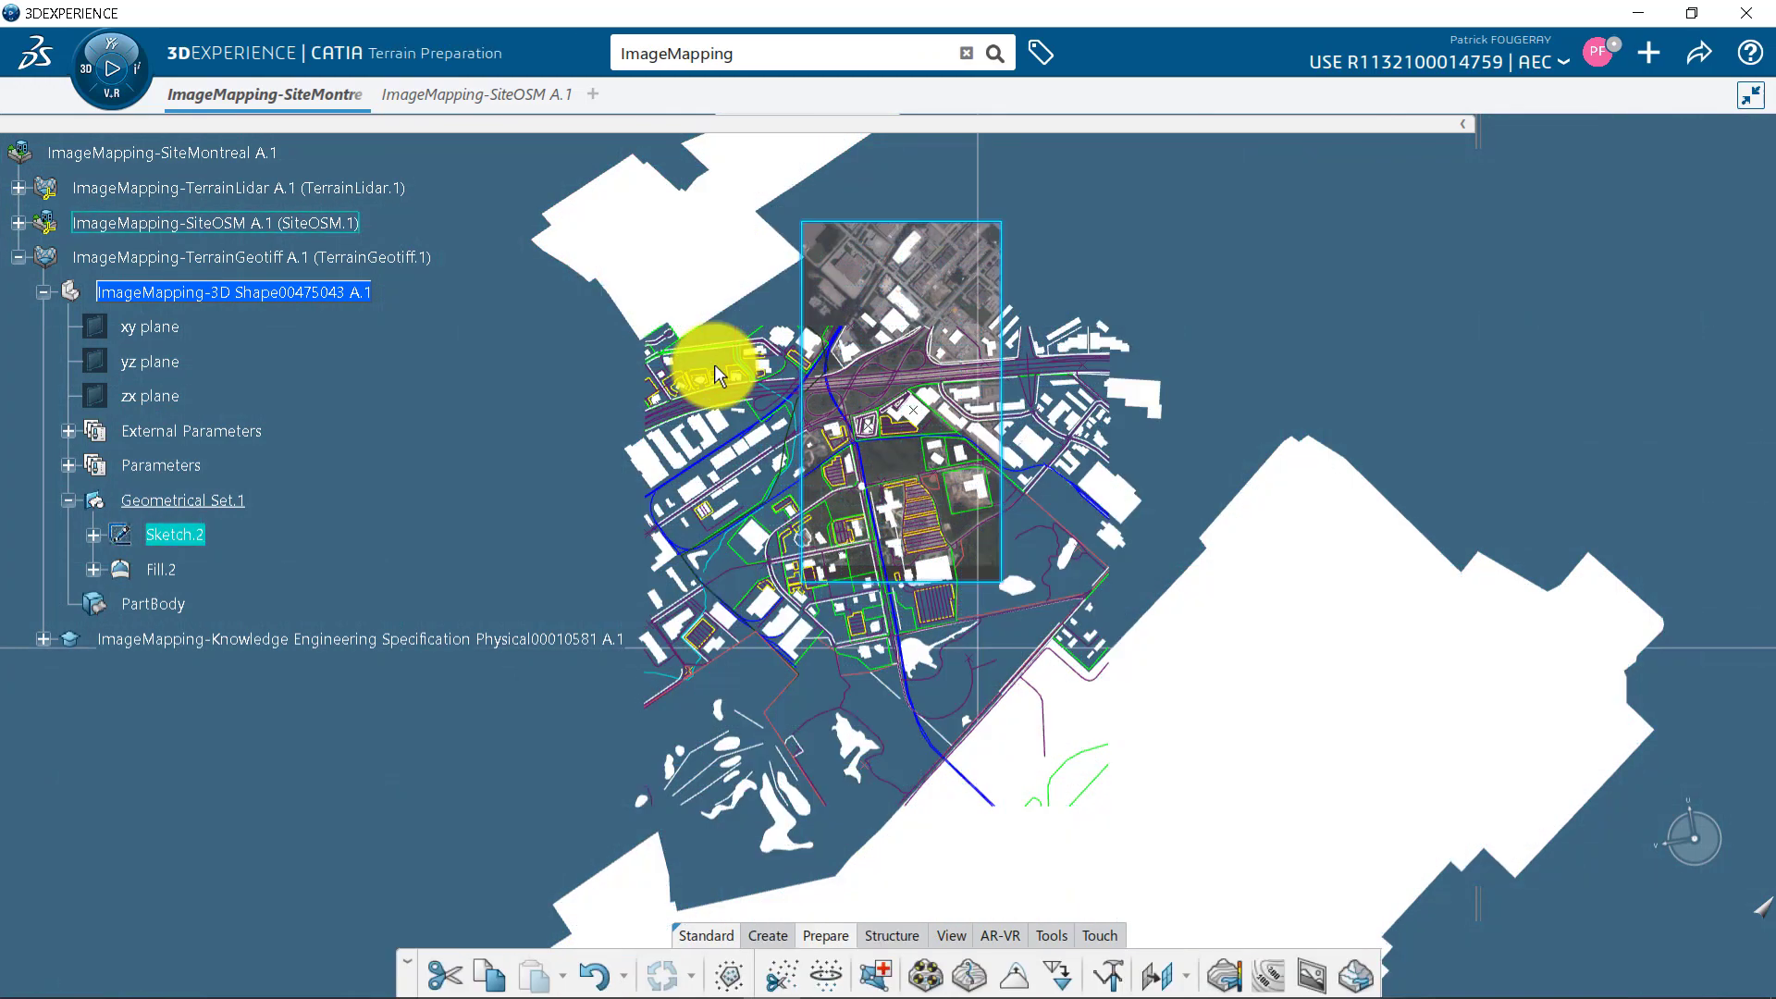
{"action": "mouse_move", "coordinate": [714, 364]}
{"action": "middle_mouse_down"}
{"action": "mouse_move", "coordinate": [1012, 567]}
{"action": "mouse_move", "coordinate": [987, 666]}
{"action": "mouse_move", "coordinate": [829, 459]}
{"action": "mouse_move", "coordinate": [873, 543]}
{"action": "mouse_move", "coordinate": [954, 504]}
{"action": "mouse_move", "coordinate": [1007, 619]}
{"action": "mouse_move", "coordinate": [813, 543]}
{"action": "mouse_move", "coordinate": [774, 508]}
{"action": "mouse_move", "coordinate": [771, 664]}
{"action": "mouse_move", "coordinate": [599, 709]}
{"action": "mouse_move", "coordinate": [857, 675]}
{"action": "mouse_move", "coordinate": [979, 266]}
{"action": "mouse_move", "coordinate": [974, 602]}
{"action": "mouse_move", "coordinate": [1332, 447]}
{"action": "mouse_move", "coordinate": [969, 515]}
{"action": "mouse_move", "coordinate": [940, 595]}
{"action": "mouse_move", "coordinate": [1240, 697]}
{"action": "mouse_move", "coordinate": [953, 850]}
{"action": "middle_mouse_up"}
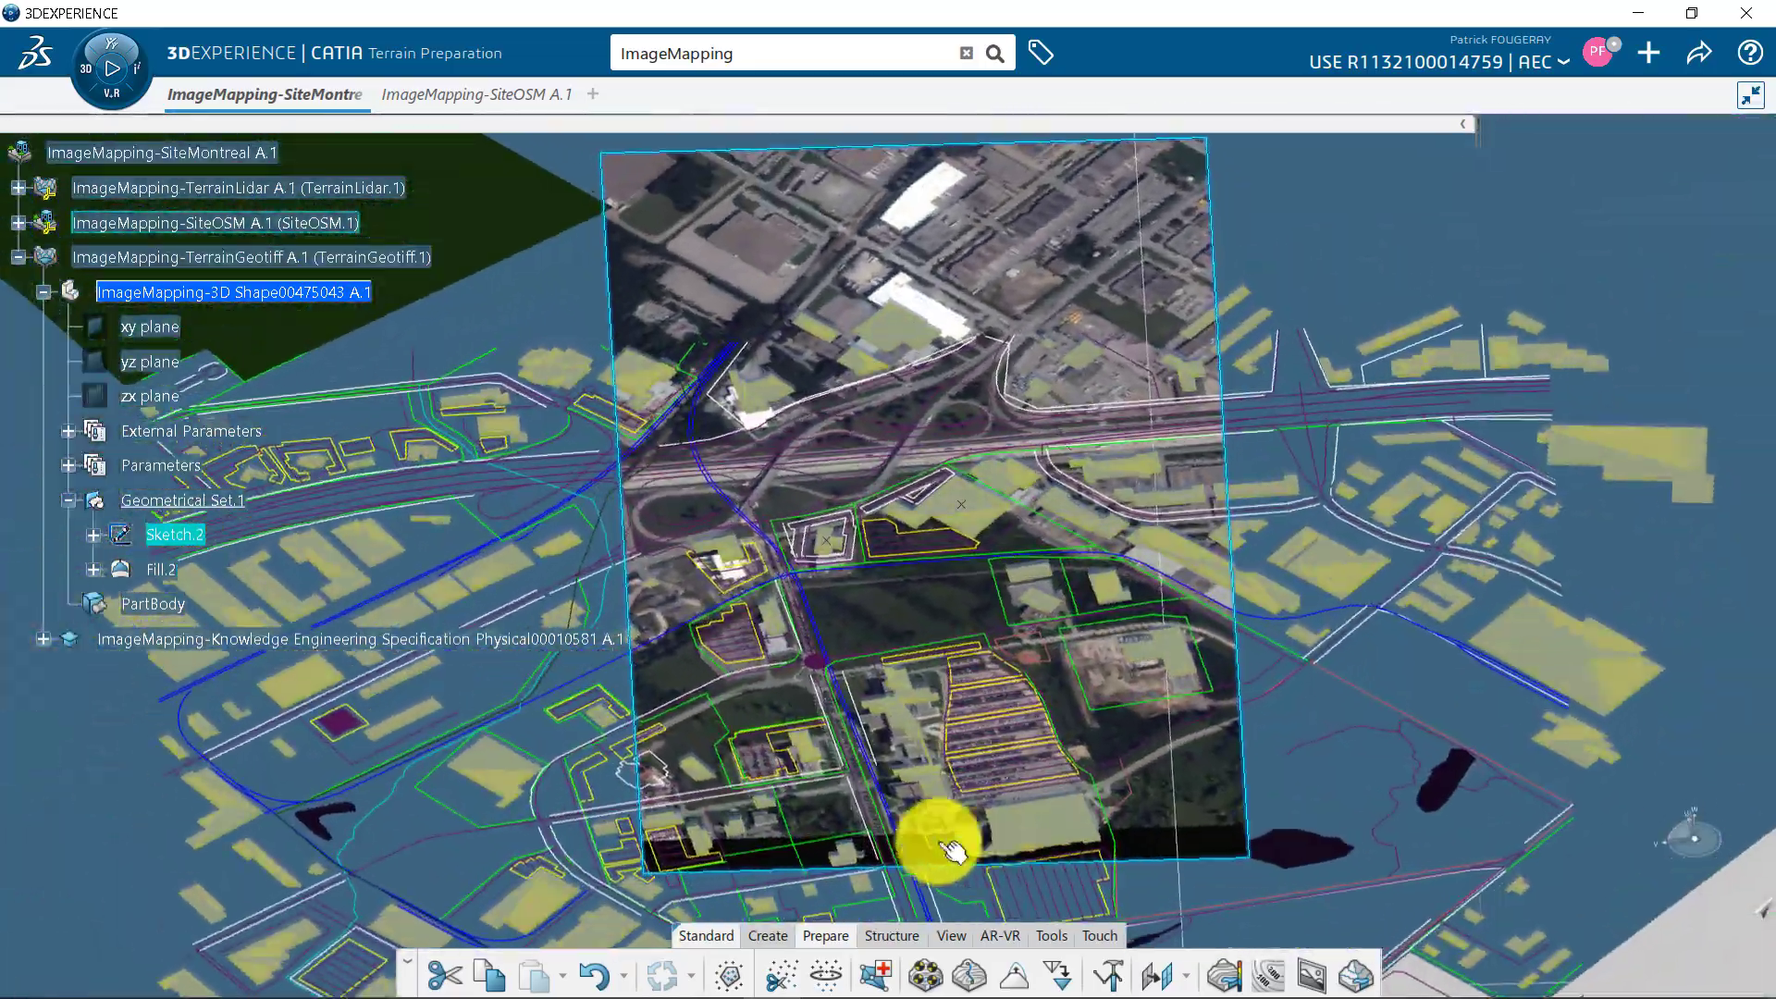
Hide then re-show all image mappings, then hide the Geotiff 3D shape with its image
{"action": "left_click", "coordinate": [956, 934]}
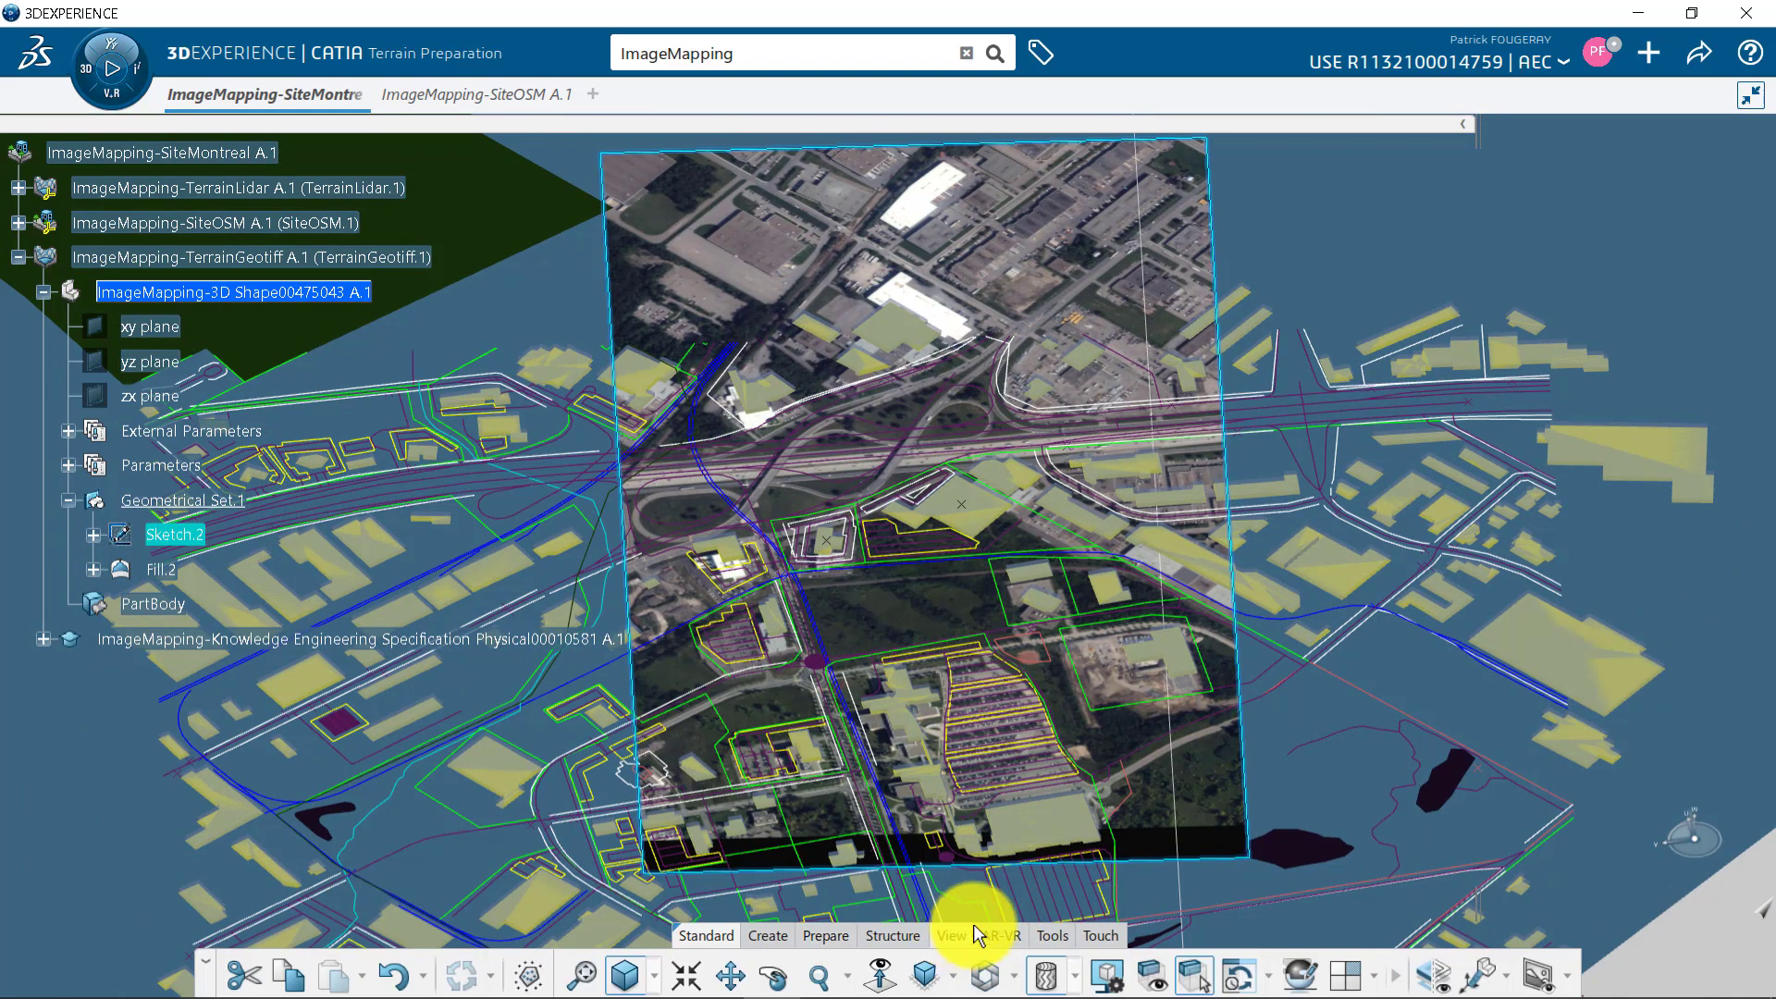
{"action": "left_click", "coordinate": [1572, 969]}
{"action": "left_click", "coordinate": [1601, 930]}
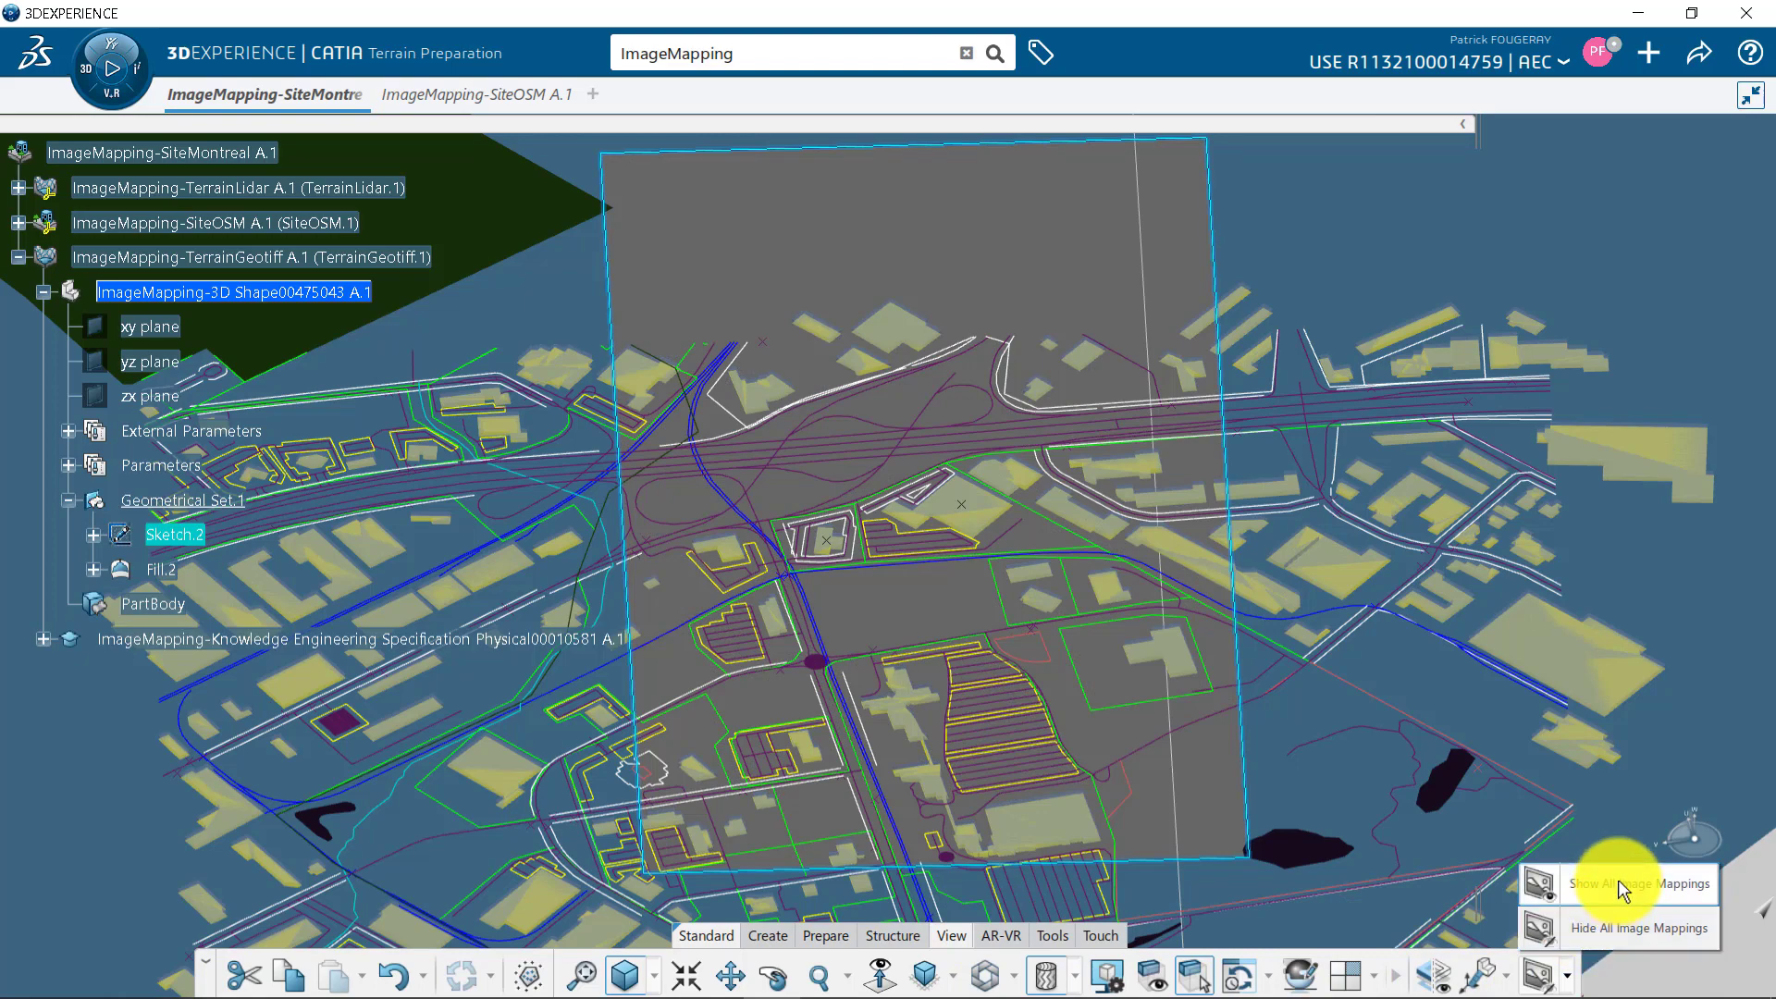
{"action": "left_click", "coordinate": [1618, 880]}
{"action": "right_click", "coordinate": [138, 259]}
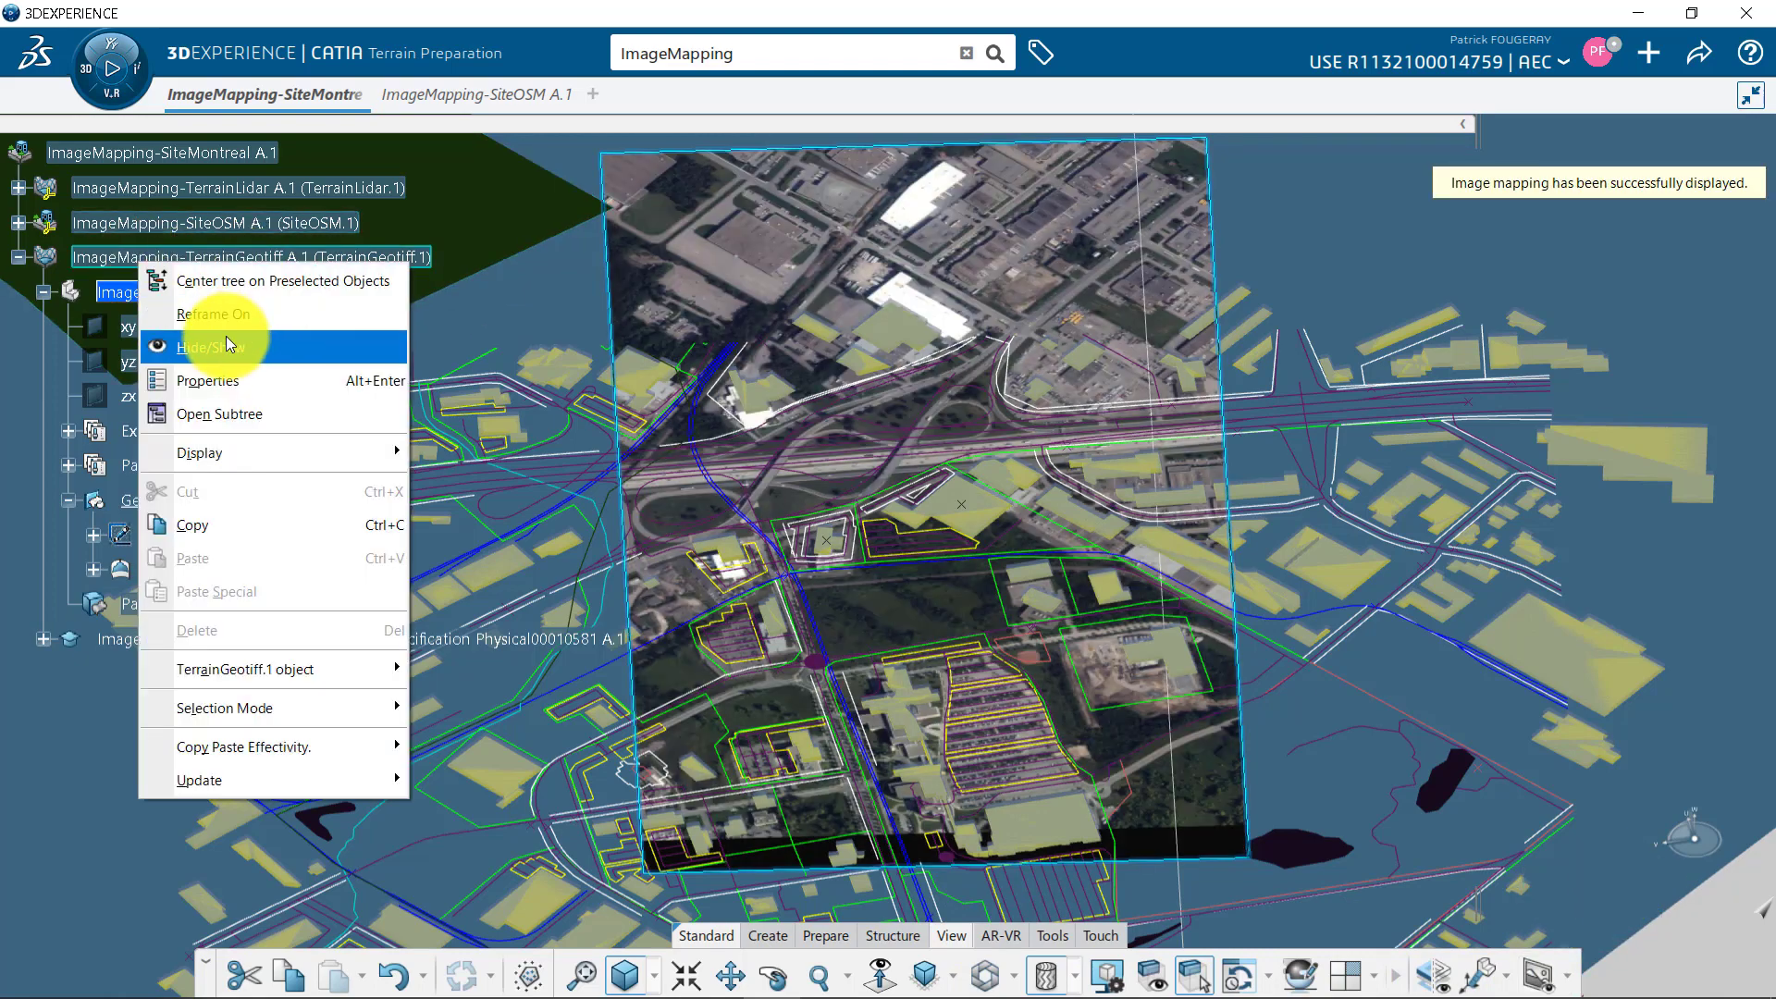
{"action": "left_click", "coordinate": [231, 345]}
Expand TerrainLidar and display its Lidar point cloud
{"action": "left_click", "coordinate": [18, 187]}
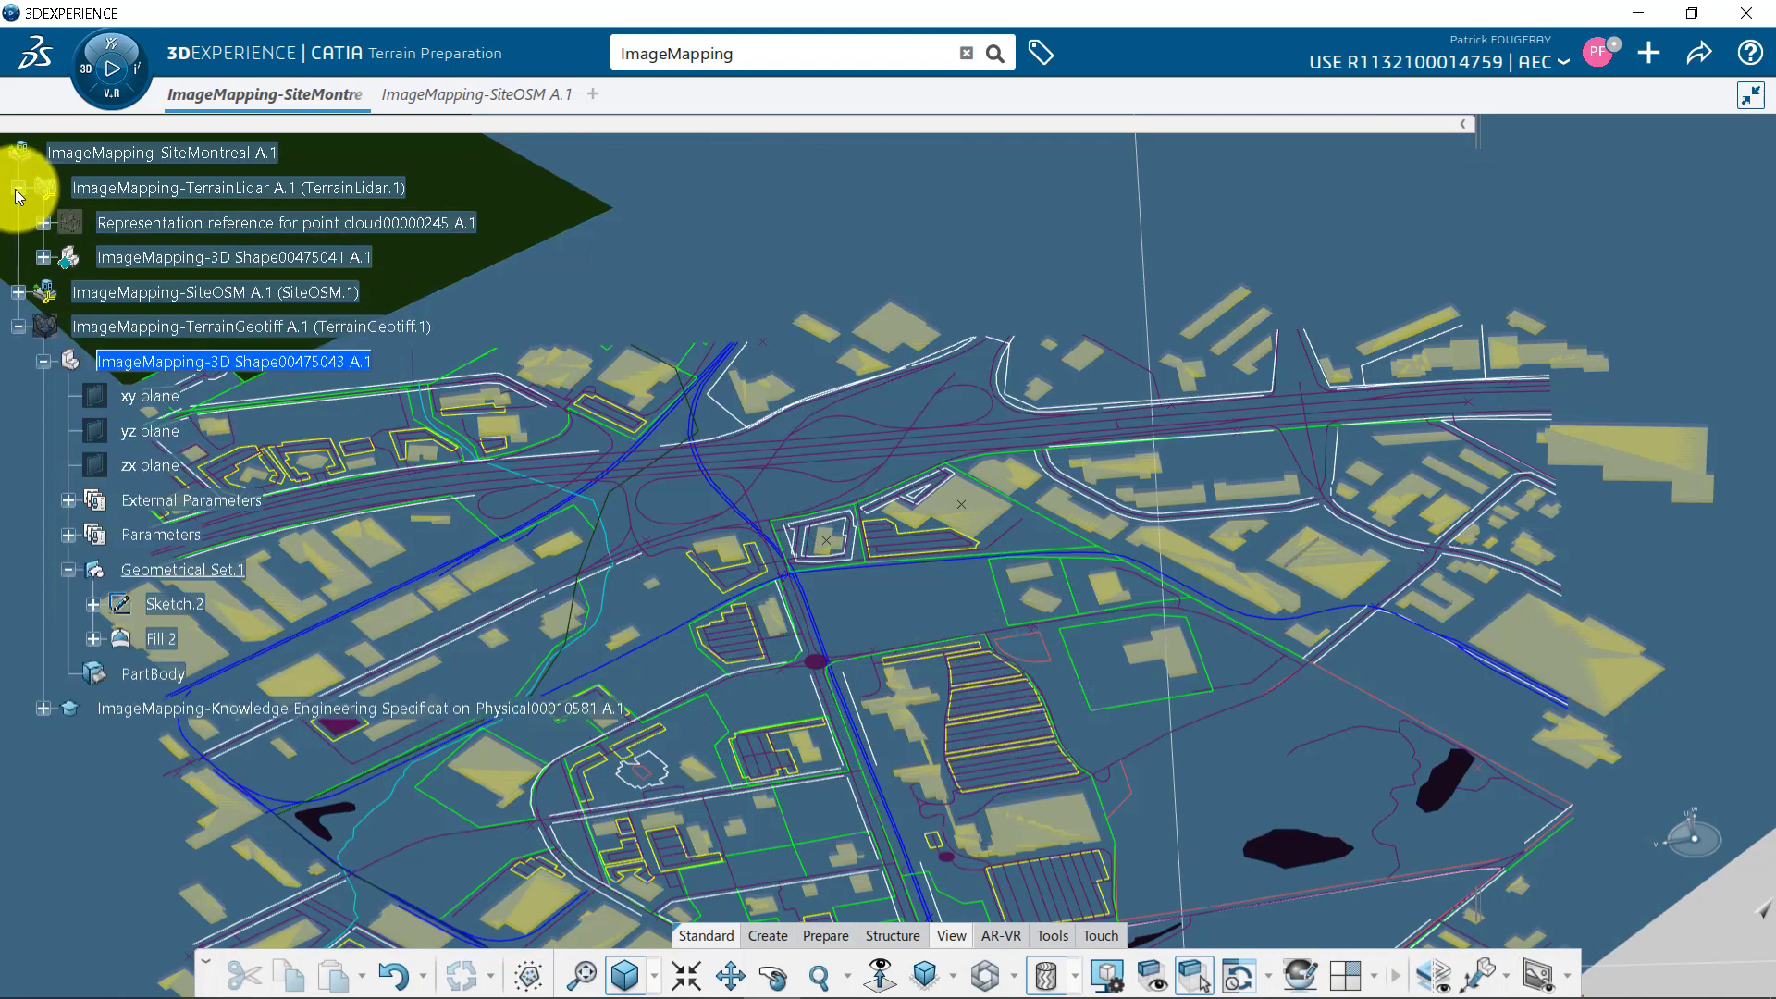
{"action": "right_click", "coordinate": [150, 222]}
{"action": "left_click", "coordinate": [229, 291]}
{"action": "double_click", "coordinate": [215, 225]}
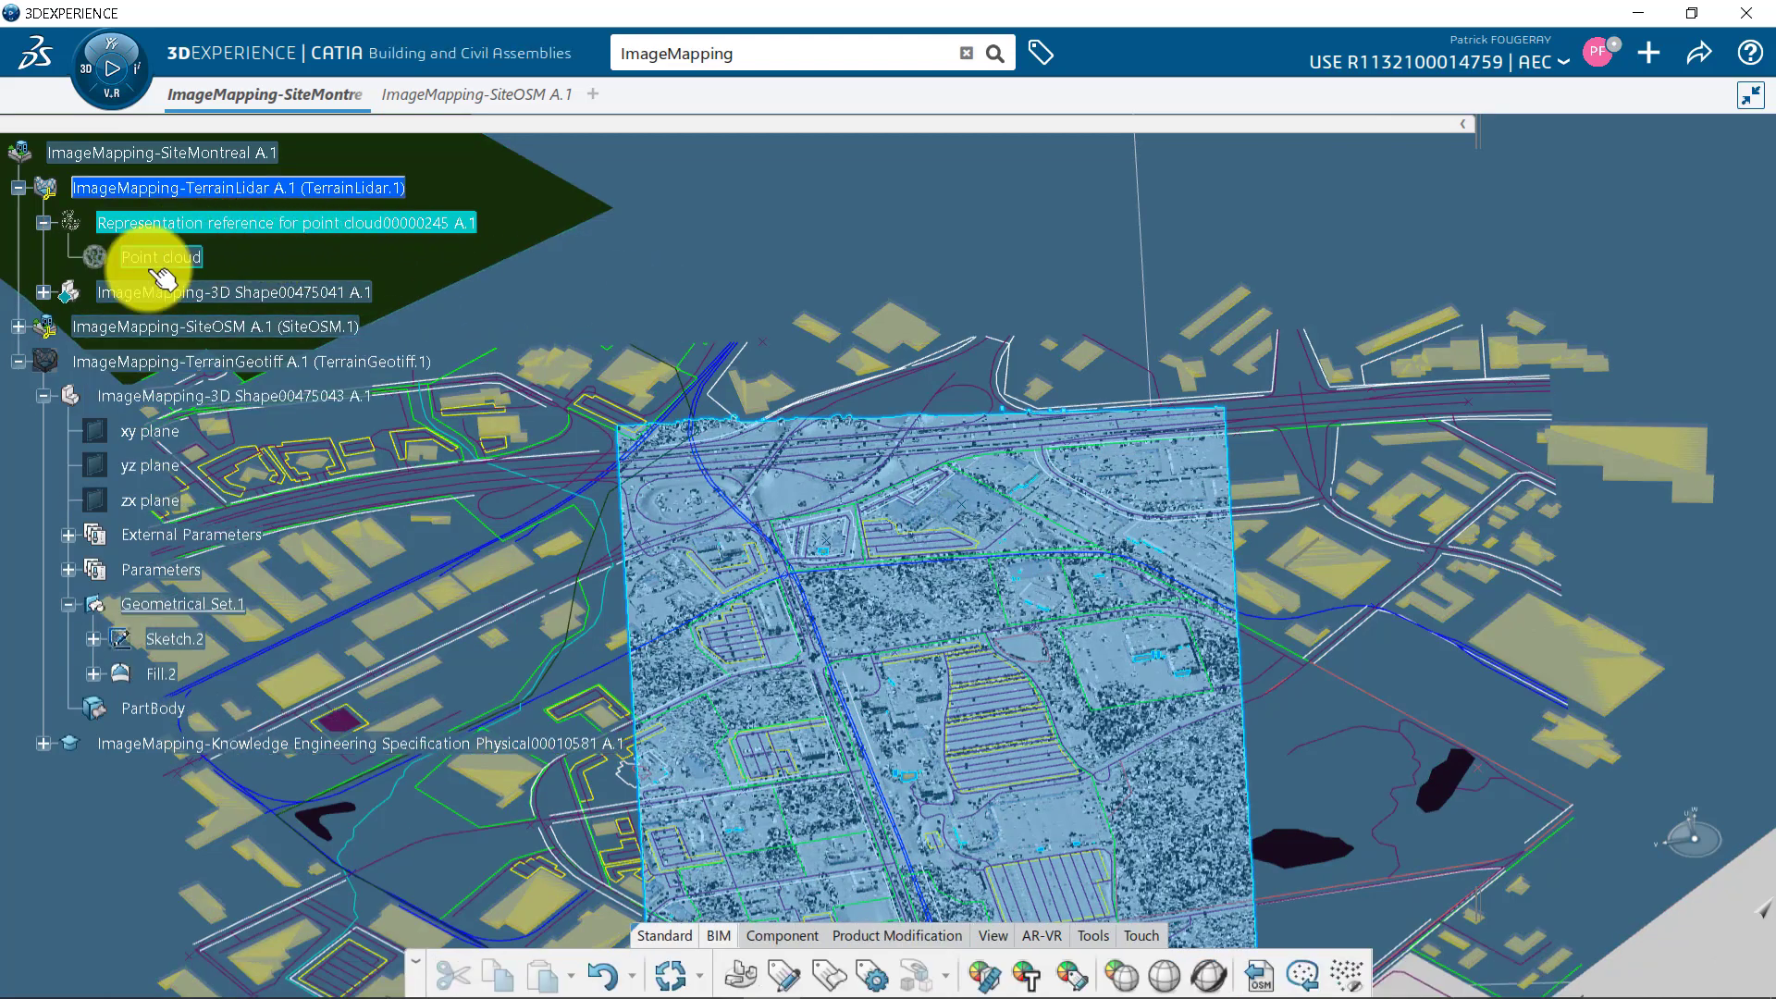
{"action": "left_click", "coordinate": [42, 222]}
Toggle the Lidar 3D shape's visibility and orbit in on the point cloud
{"action": "left_click", "coordinate": [143, 256]}
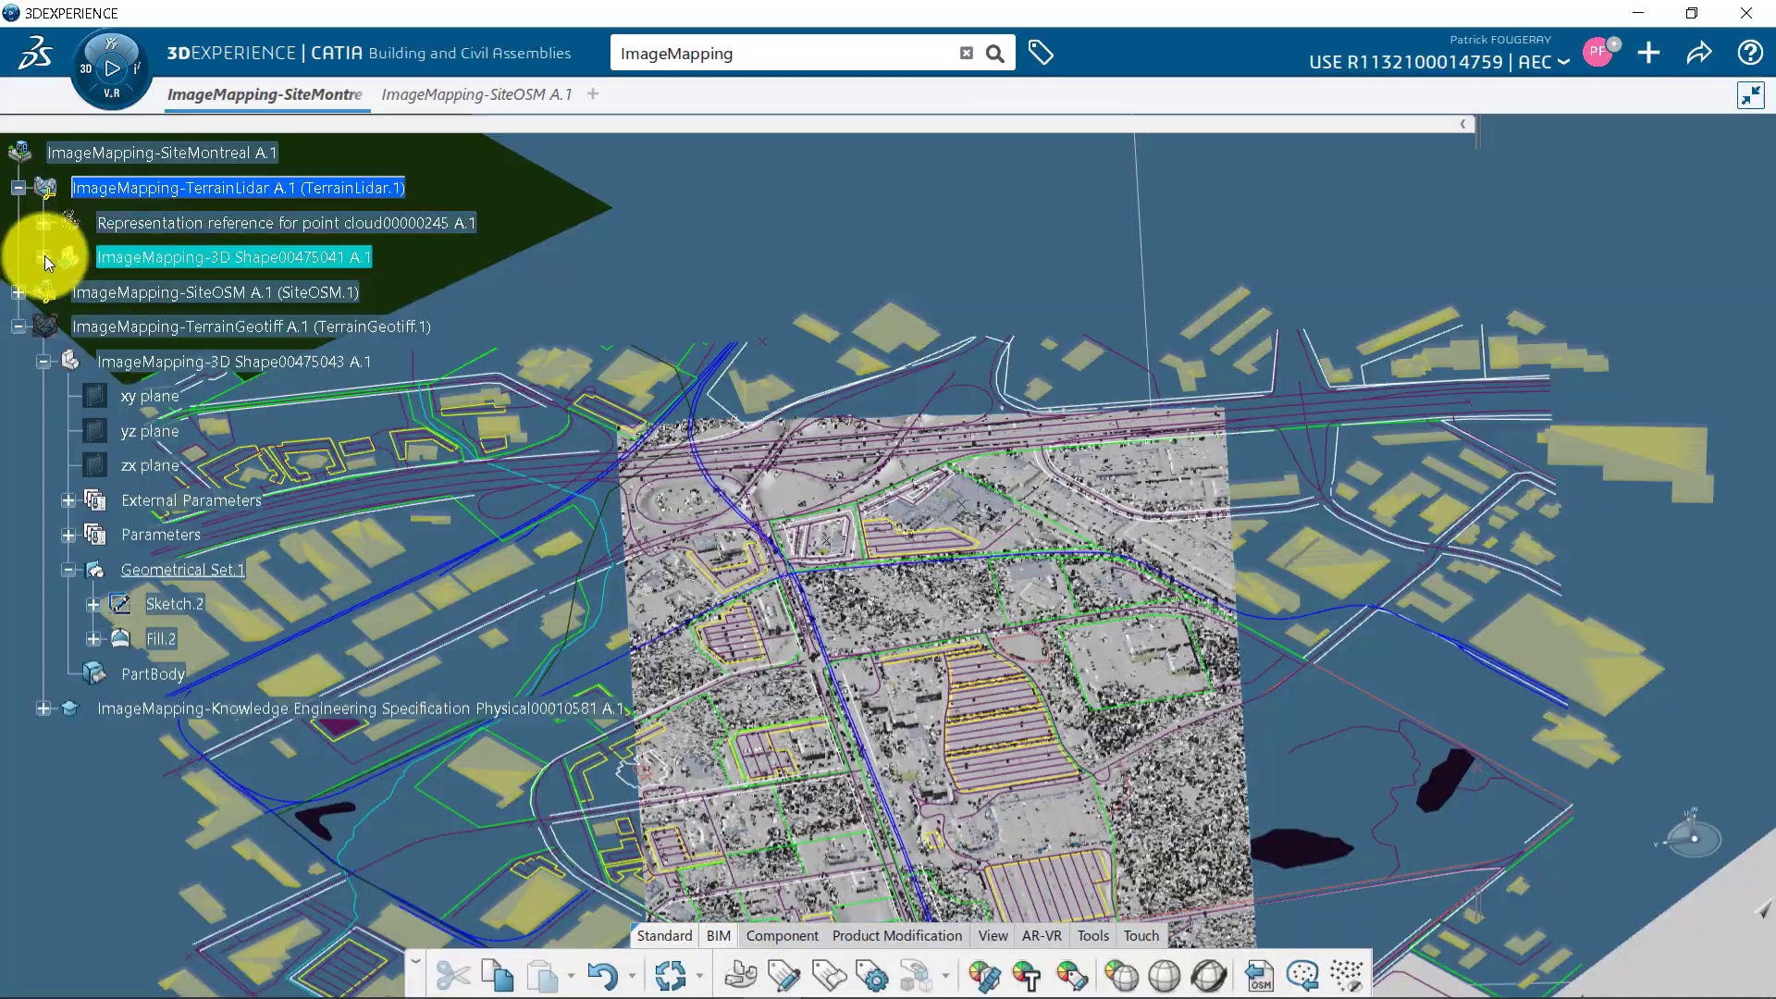
{"action": "left_click", "coordinate": [45, 255]}
{"action": "right_click", "coordinate": [169, 225]}
{"action": "left_click", "coordinate": [592, 308]}
{"action": "middle_click_drag", "start_coordinate": [940, 682], "coordinate": [398, 316]}
Hide the point cloud, toggle TerrainMontreal, and open the Lidar 3D shape near the roundabout
{"action": "right_click", "coordinate": [398, 223]}
{"action": "left_click", "coordinate": [462, 306]}
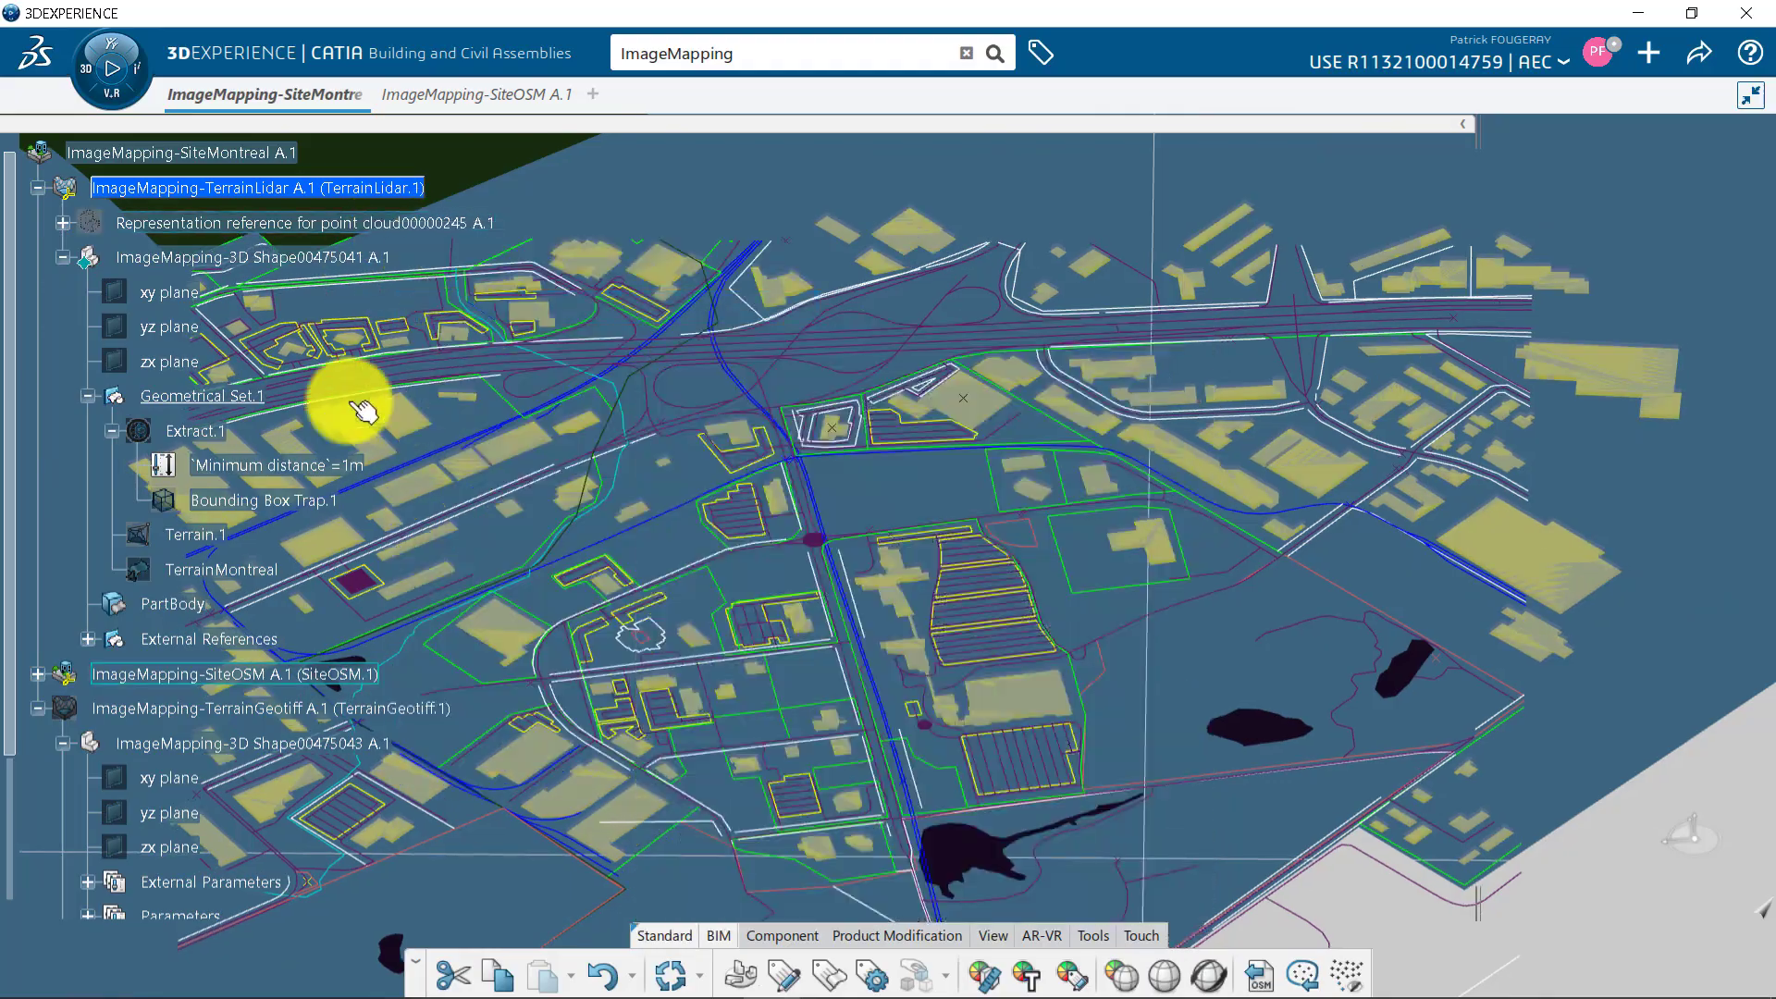
{"action": "right_click", "coordinate": [211, 570]}
{"action": "left_click", "coordinate": [300, 656]}
{"action": "middle_click_drag", "start_coordinate": [774, 642], "coordinate": [738, 706]}
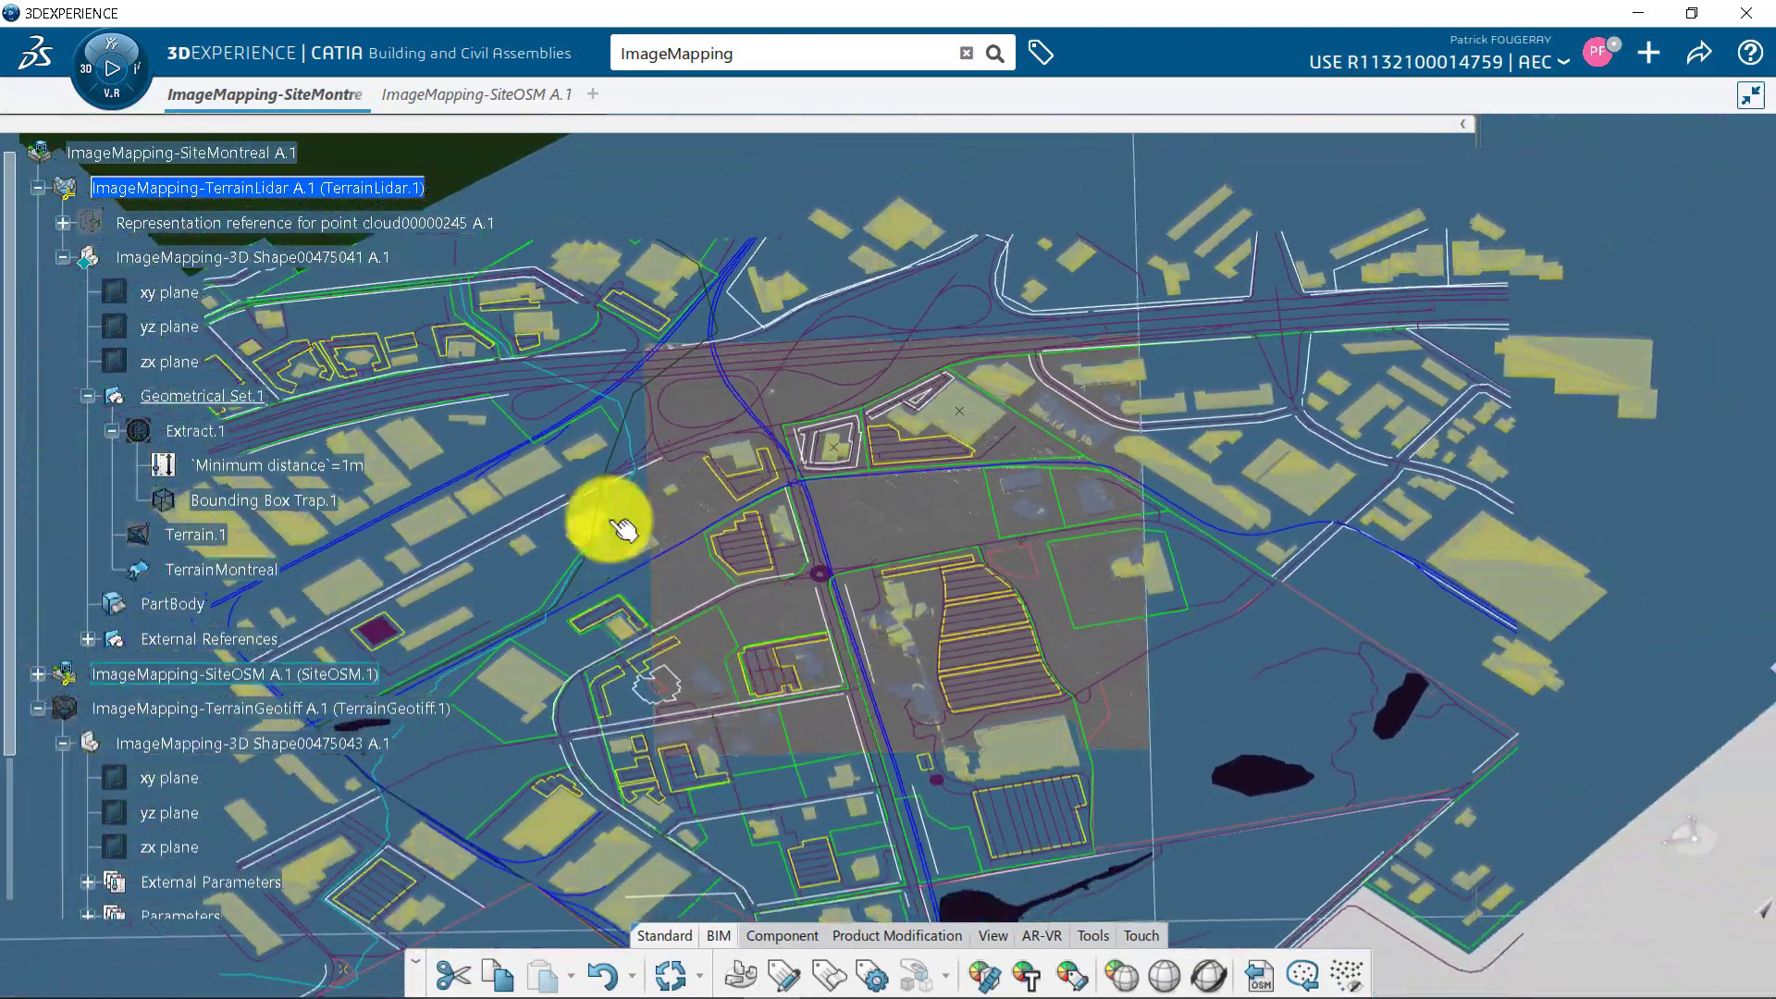
{"action": "double_click", "coordinate": [357, 262]}
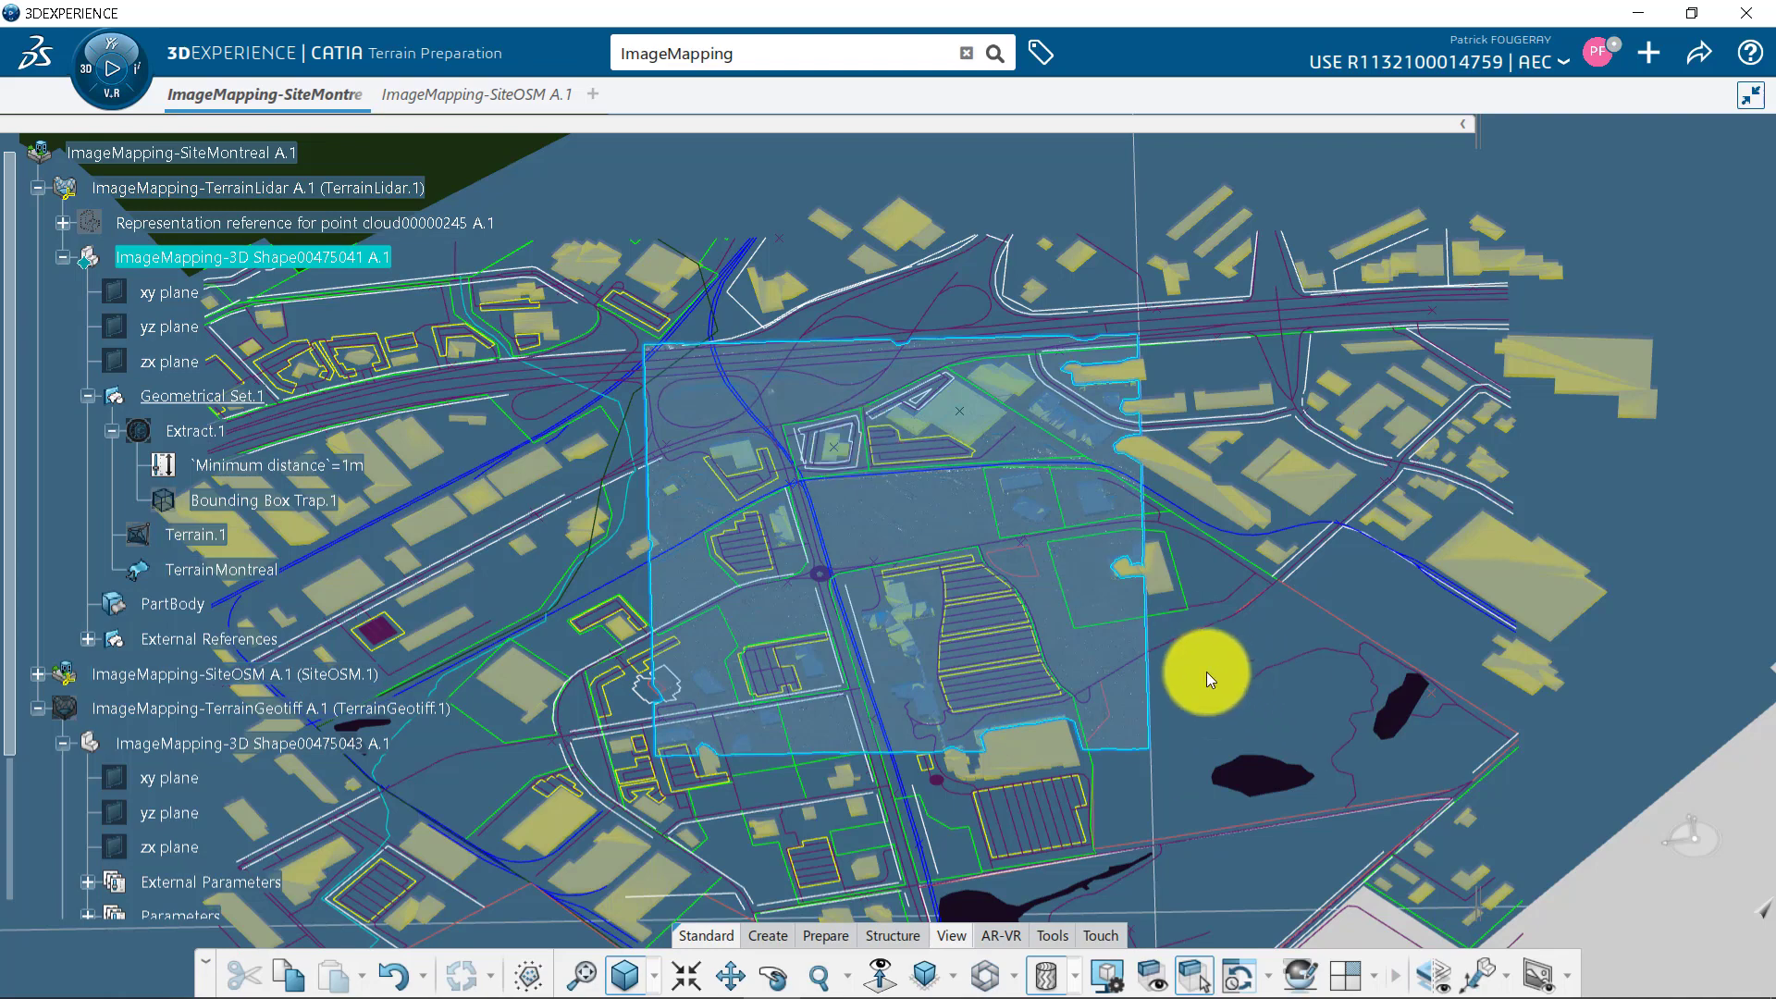
Try an image mapping on TerrainMontreal and cancel it after the optimized-mode warning
{"action": "left_click", "coordinate": [775, 935]}
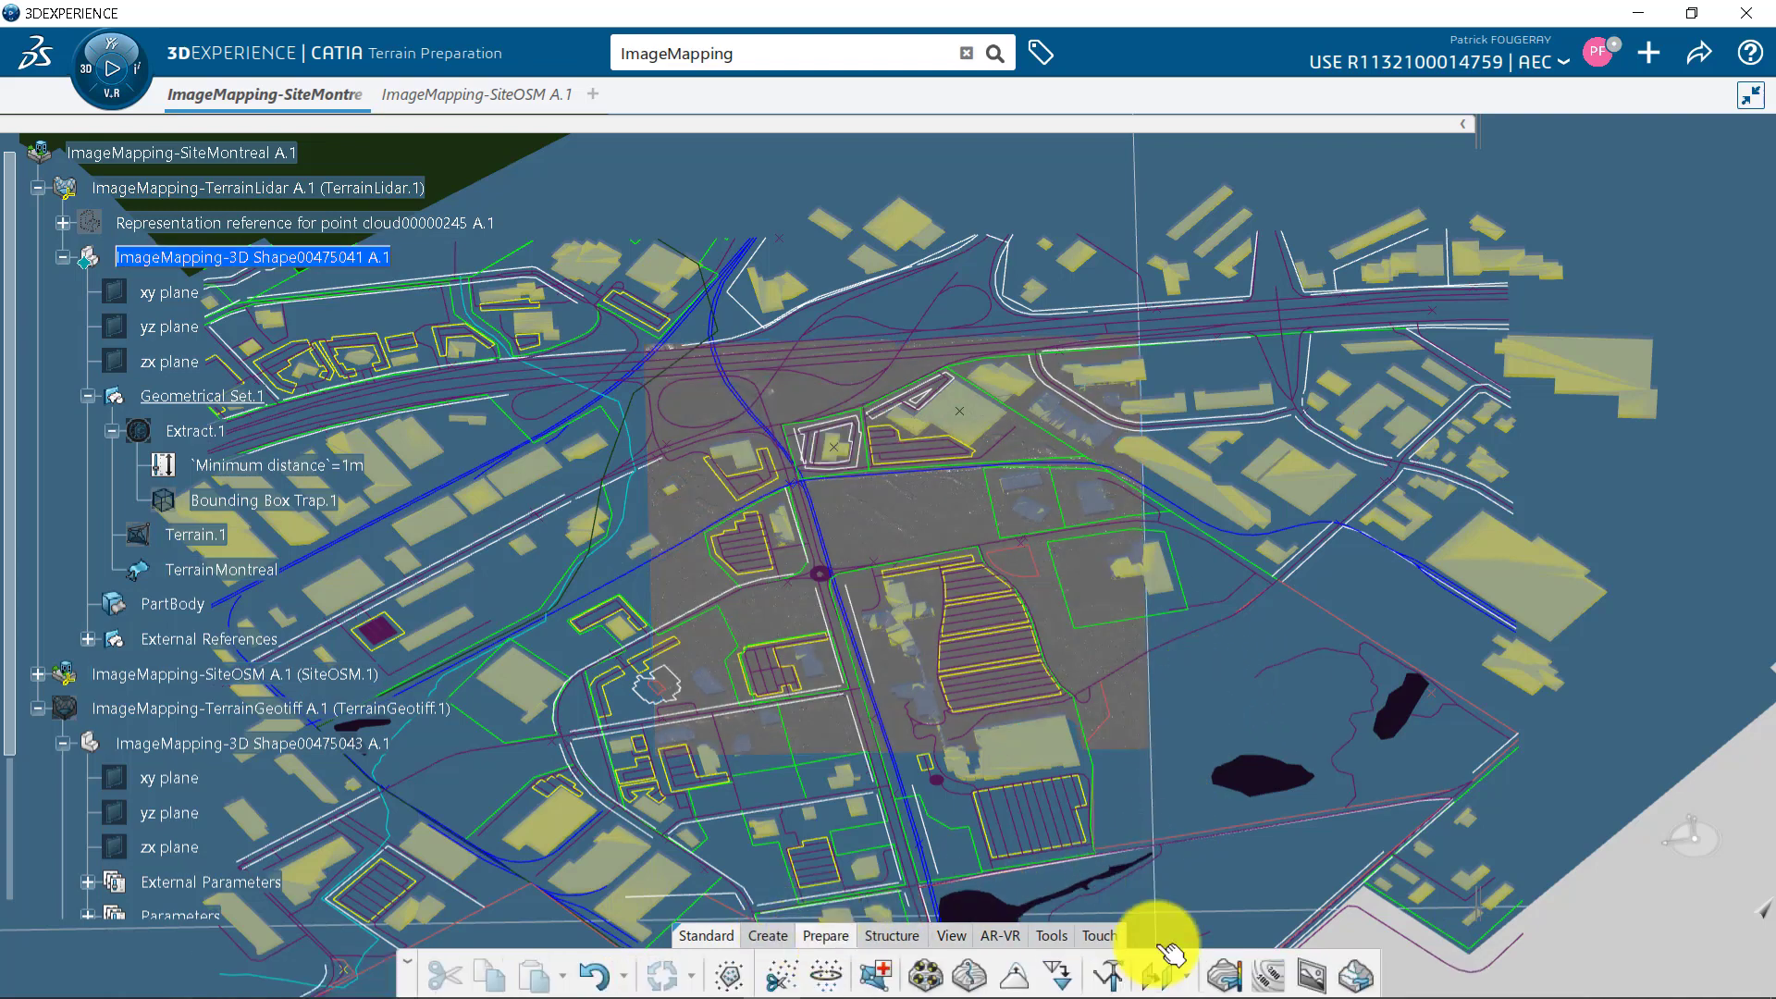
{"action": "left_click", "coordinate": [1311, 975]}
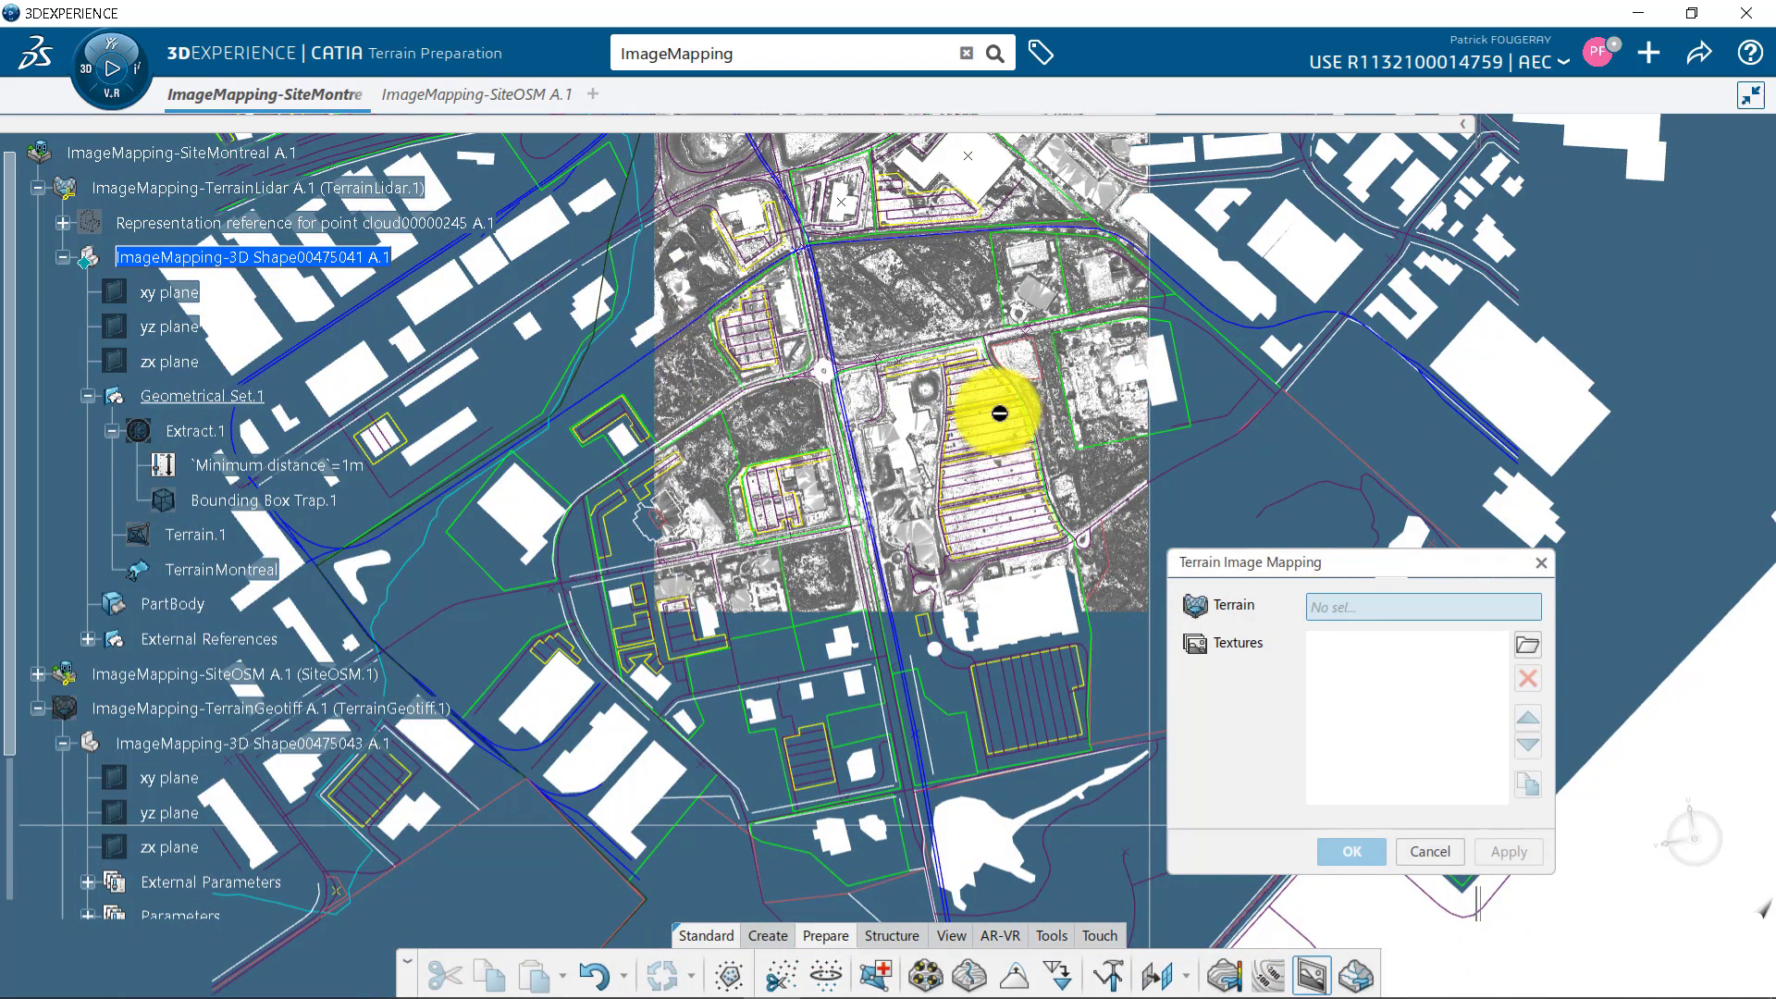
{"action": "left_click", "coordinate": [946, 314]}
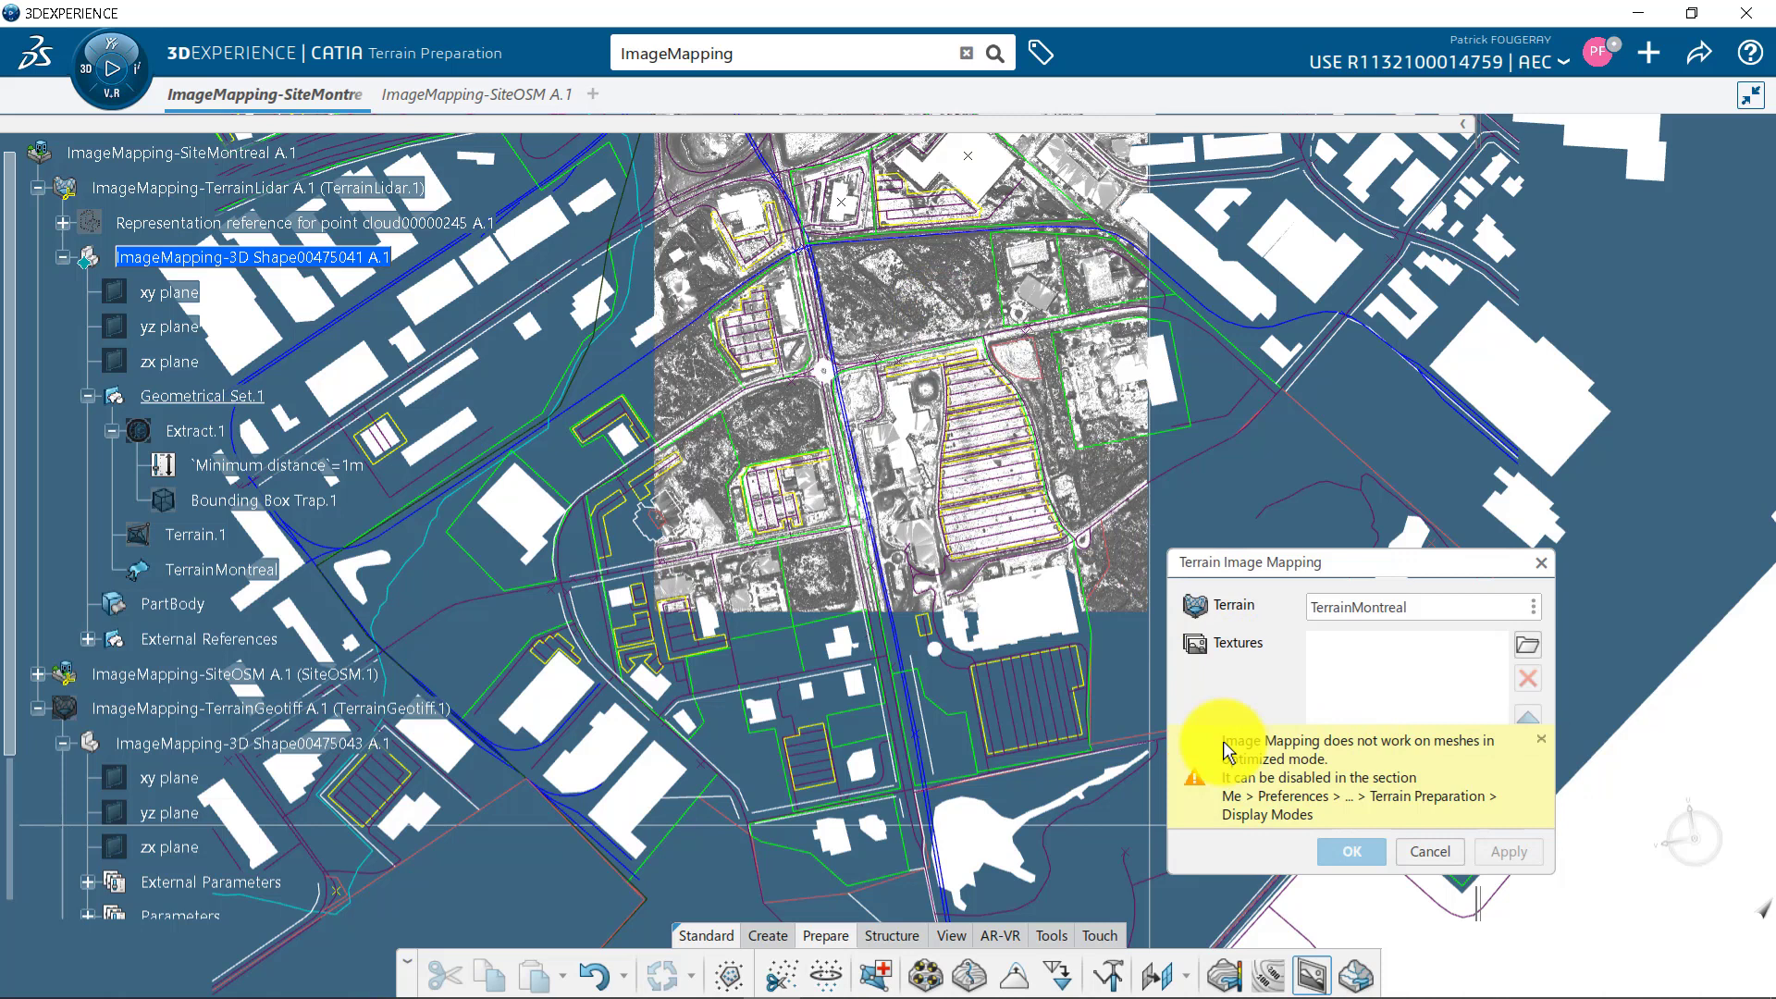
{"action": "left_click", "coordinate": [1440, 851]}
{"action": "left_click", "coordinate": [1607, 57]}
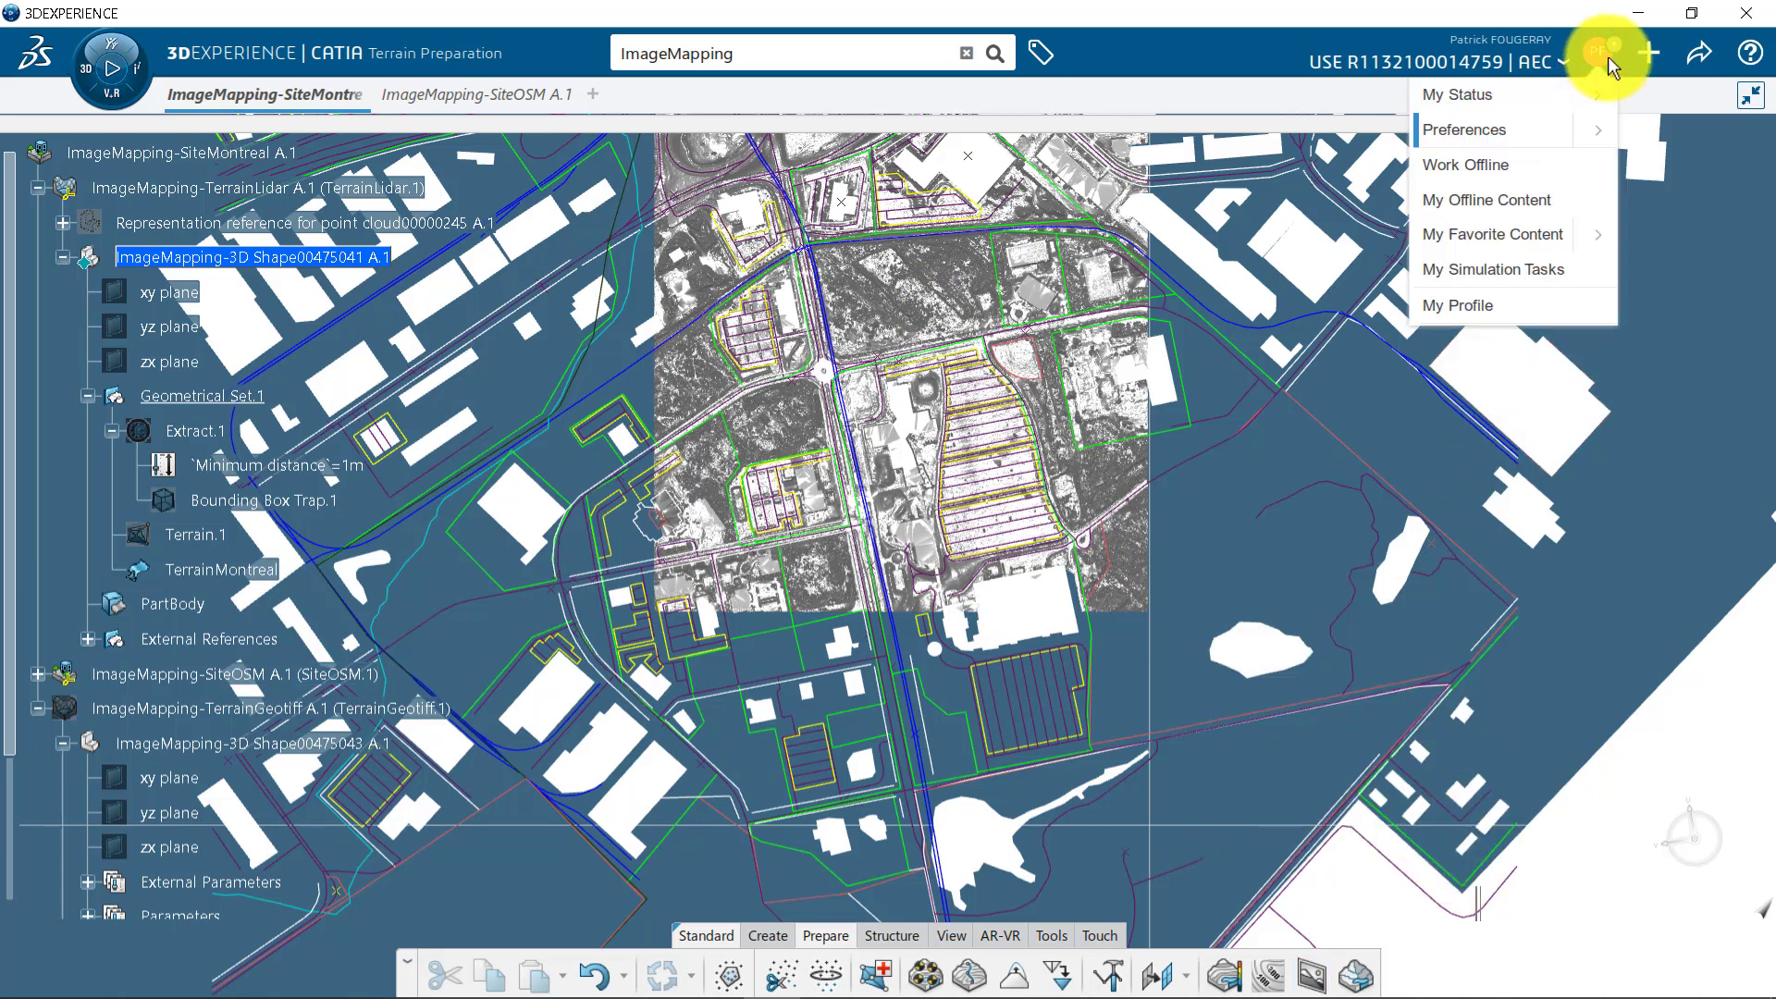
Uncheck Optimized mode On under Terrain Preparation > Display Modes preferences and confirm with OK
{"action": "left_click", "coordinate": [1438, 131]}
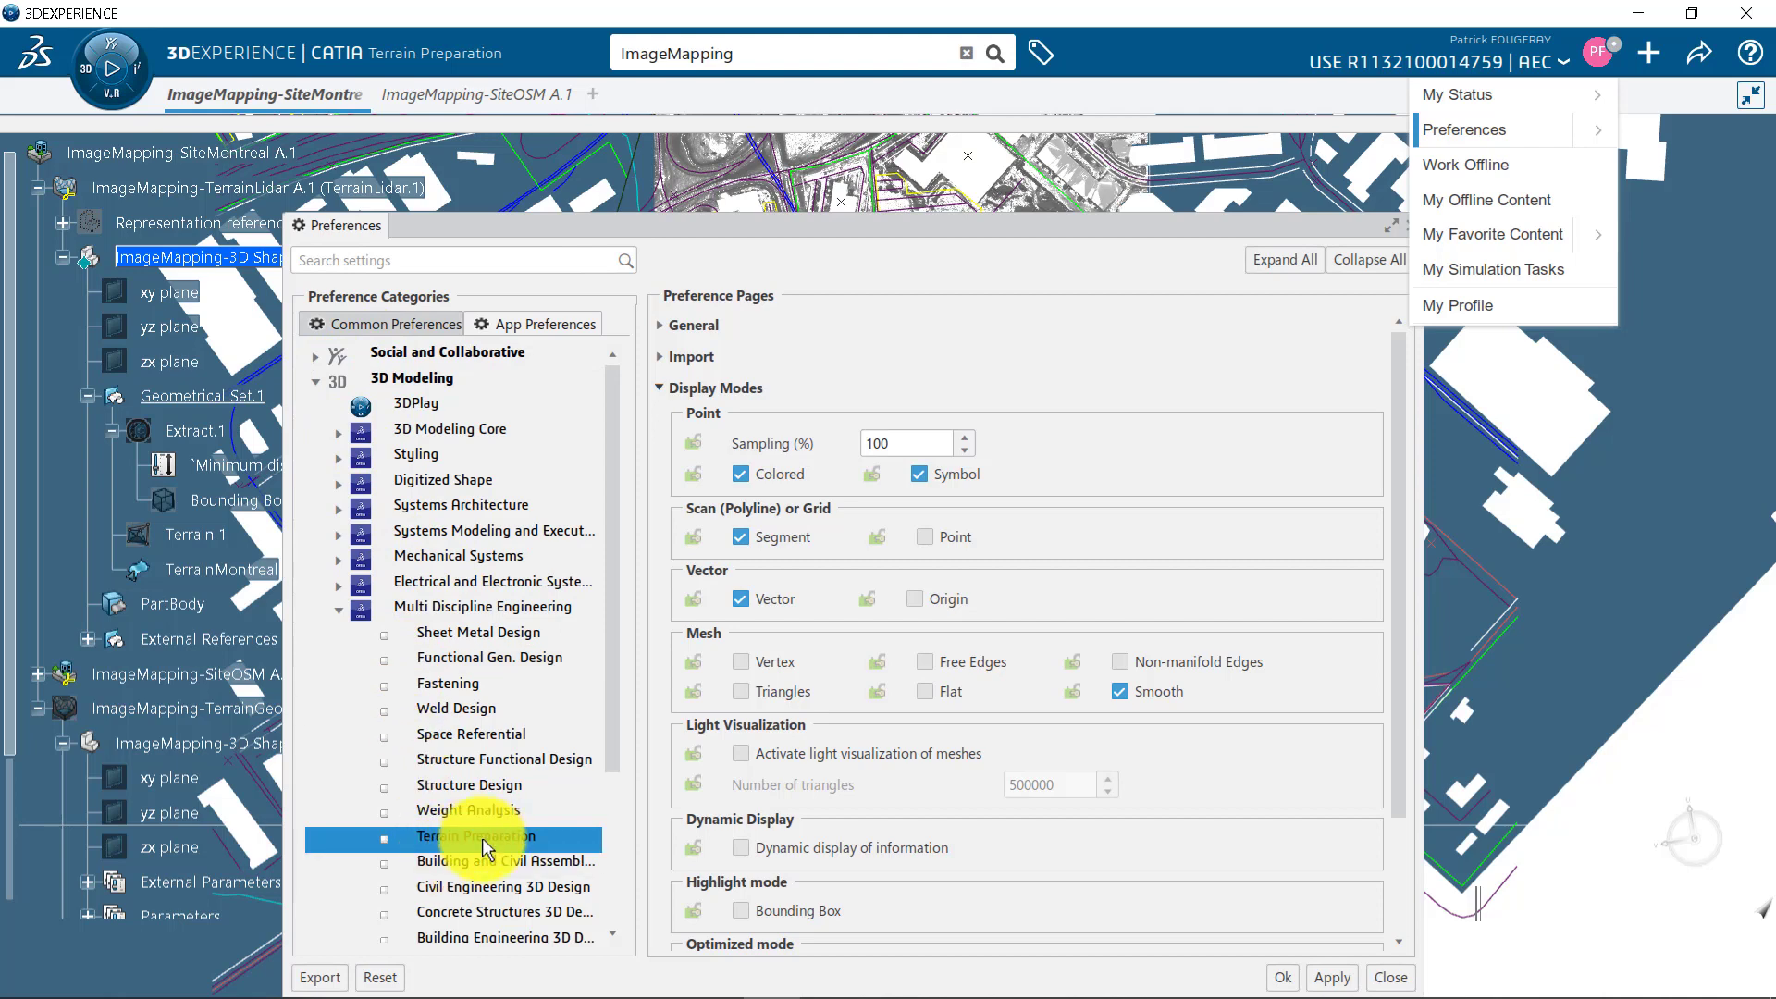
{"action": "scroll", "coordinate": [860, 652], "scroll_direction": "down", "scroll_amount": 3}
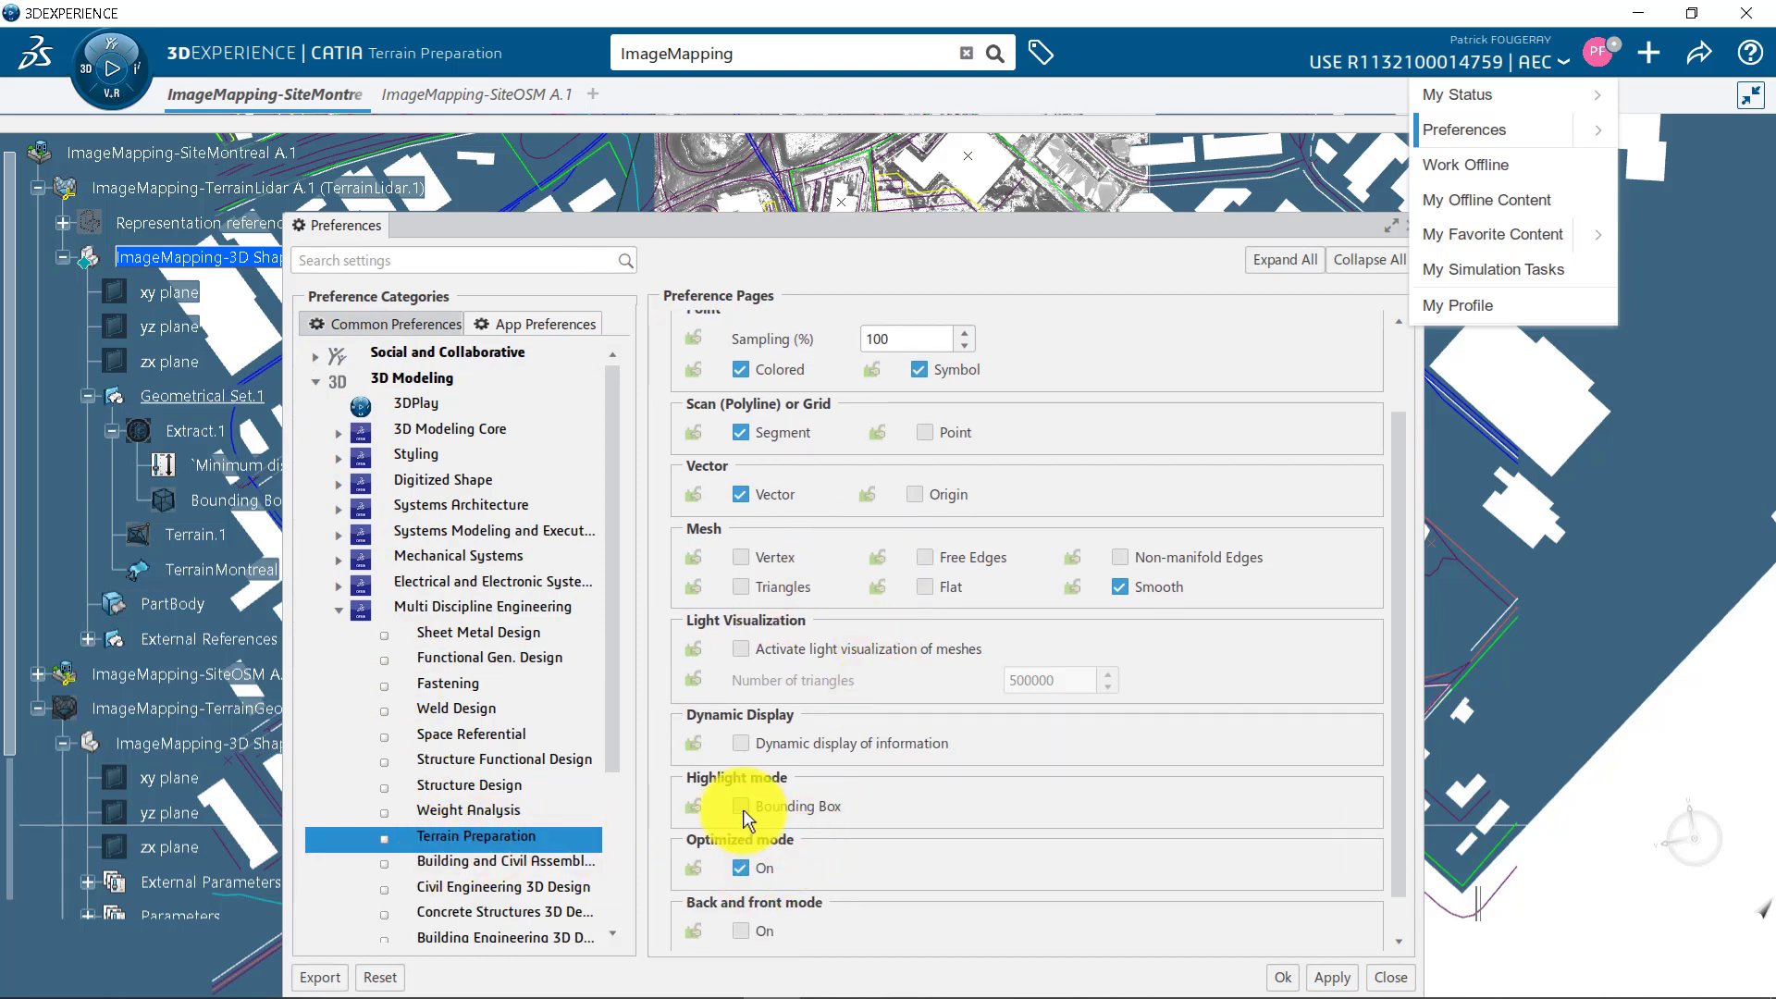
{"action": "left_click", "coordinate": [734, 874]}
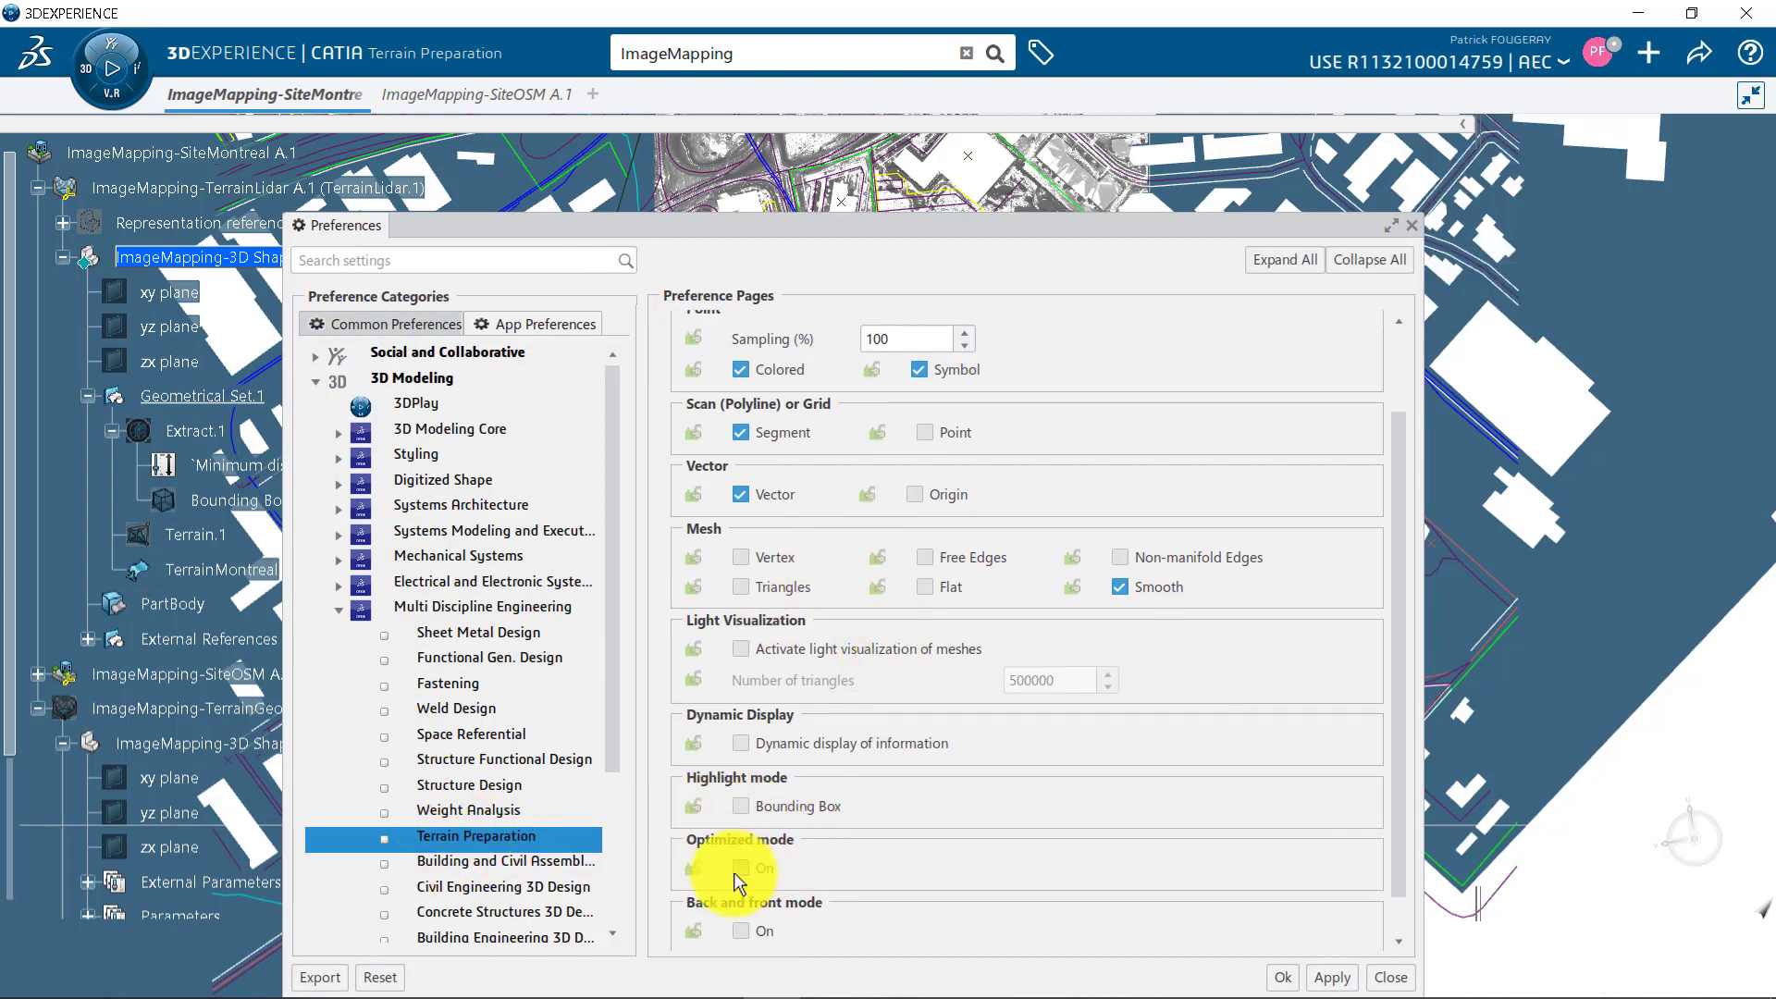
{"action": "left_click", "coordinate": [1281, 977]}
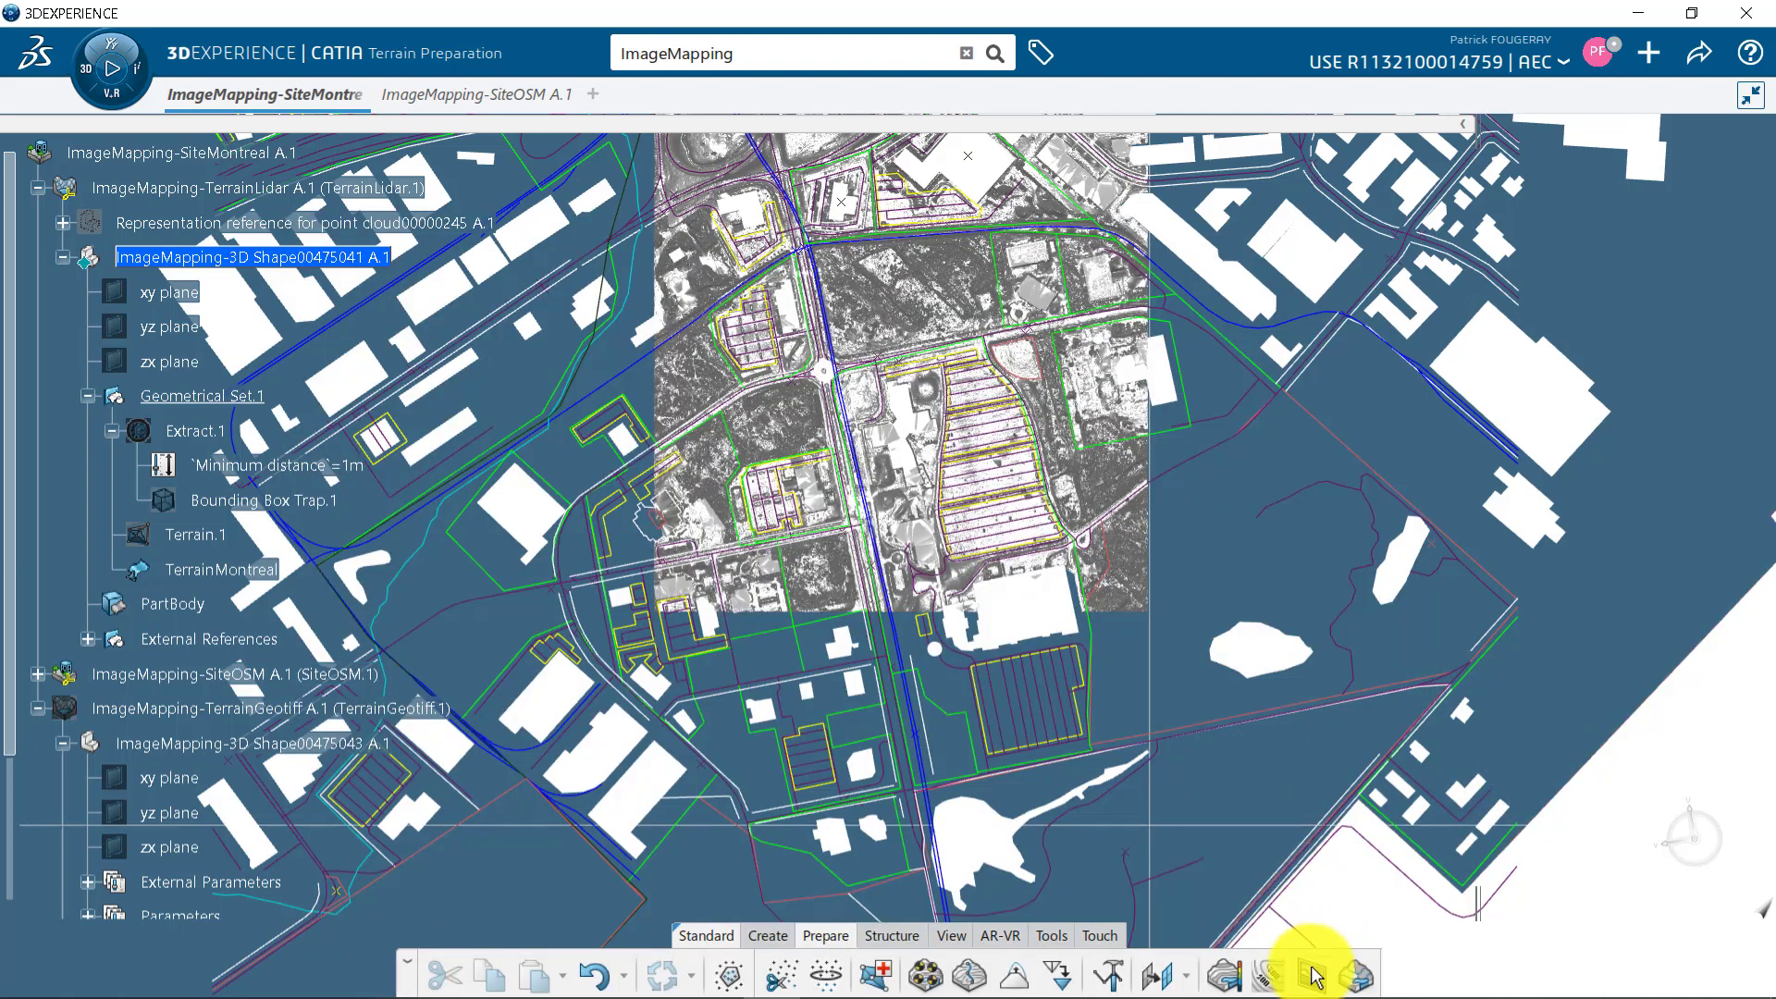
Map 284-5038_aout15_rgb_25cm.tif onto TerrainMontreal, found by searching '284-5038', and apply it
{"action": "left_click", "coordinate": [1315, 976]}
{"action": "left_click", "coordinate": [1144, 556]}
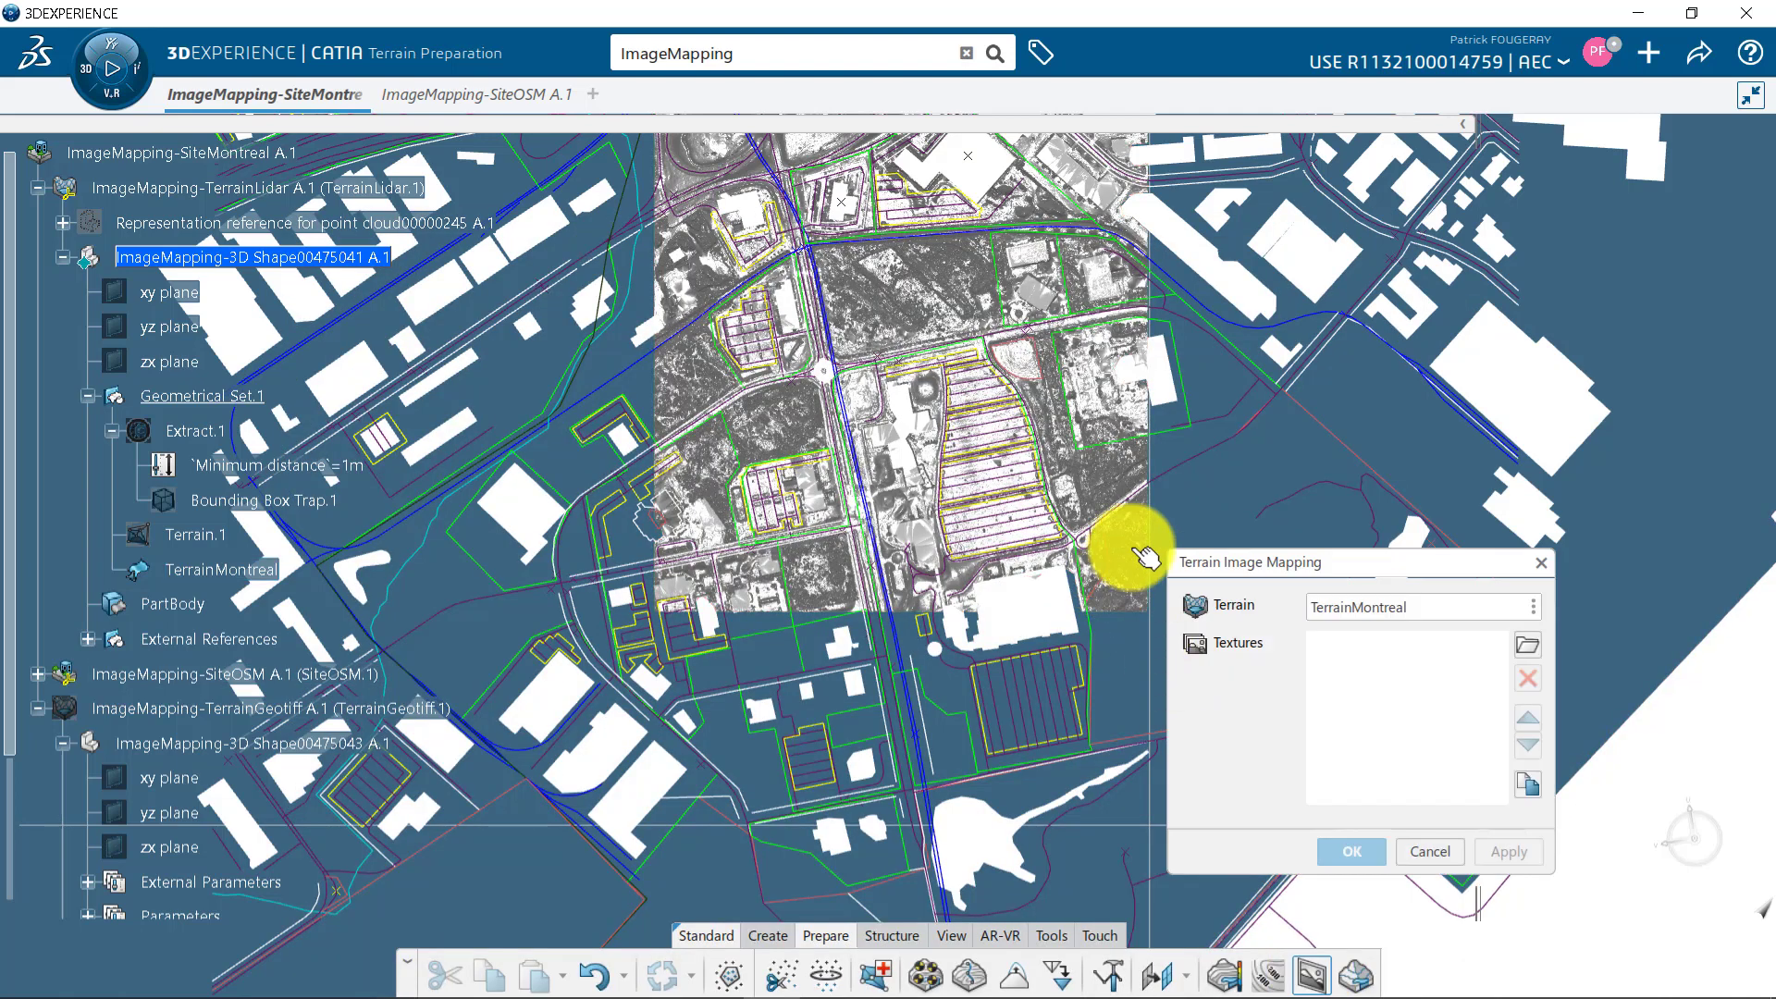
{"action": "left_click", "coordinate": [1528, 645]}
{"action": "left_click", "coordinate": [759, 48]}
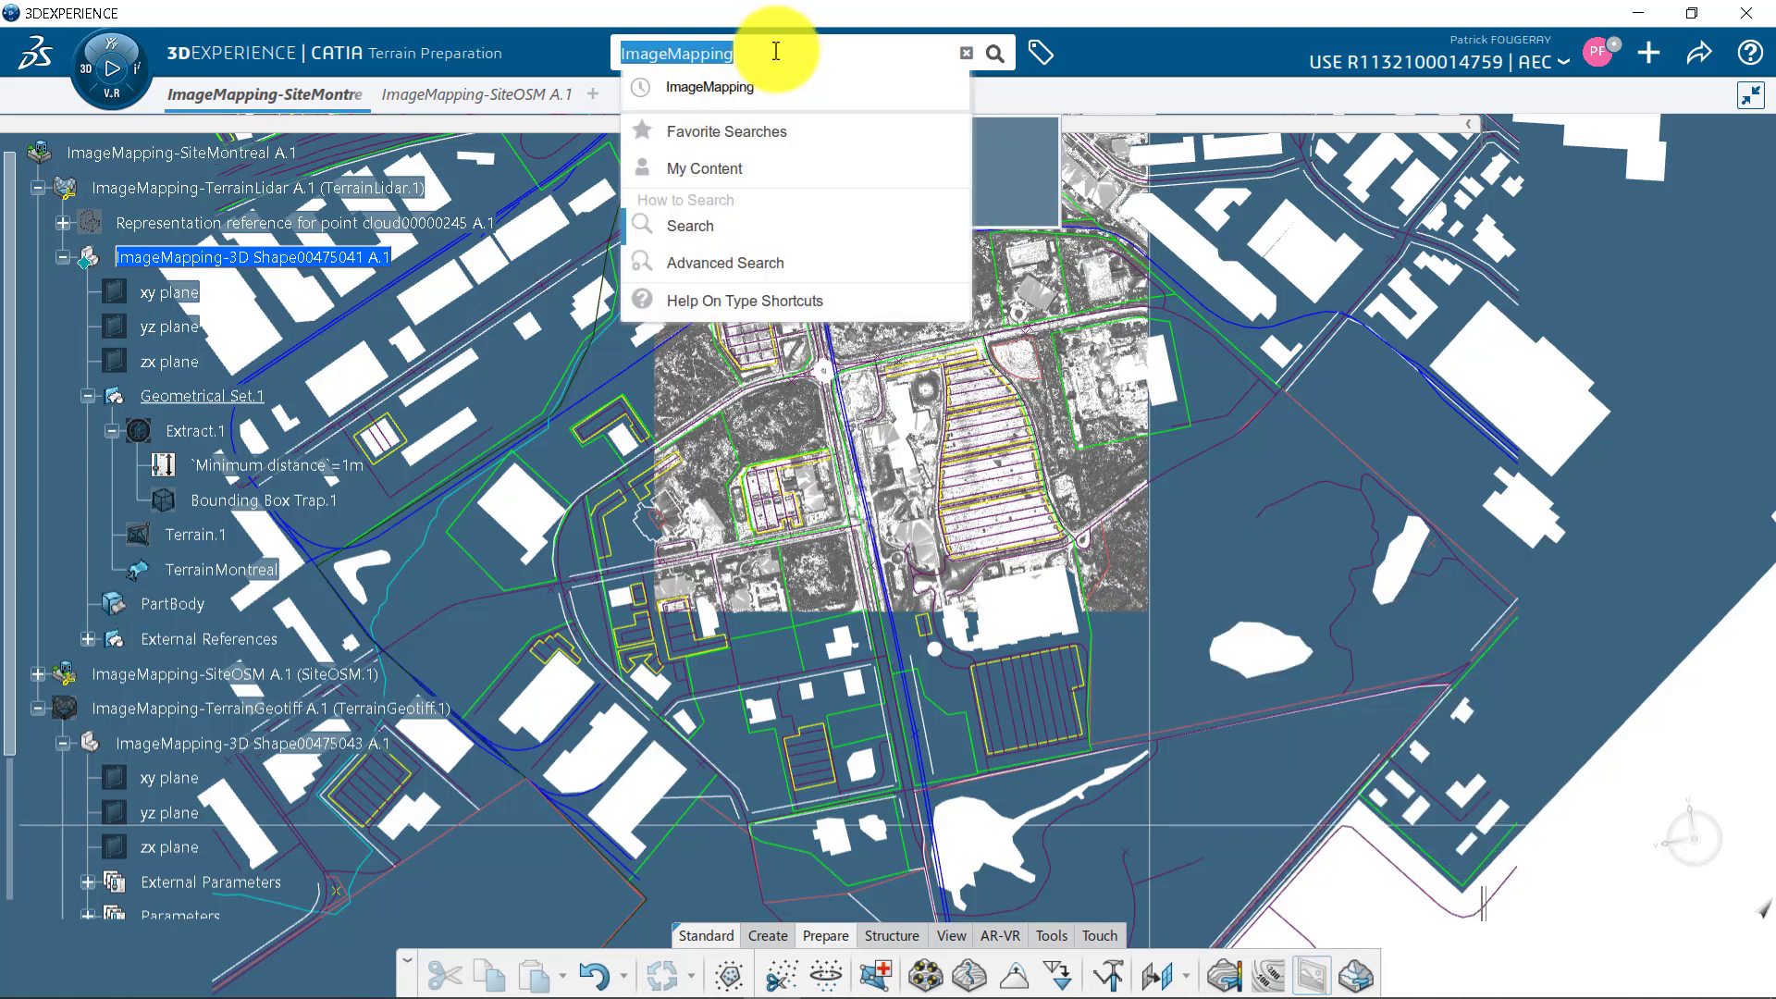
{"action": "type", "text": "284-5038"}
{"action": "key", "text": "Return"}
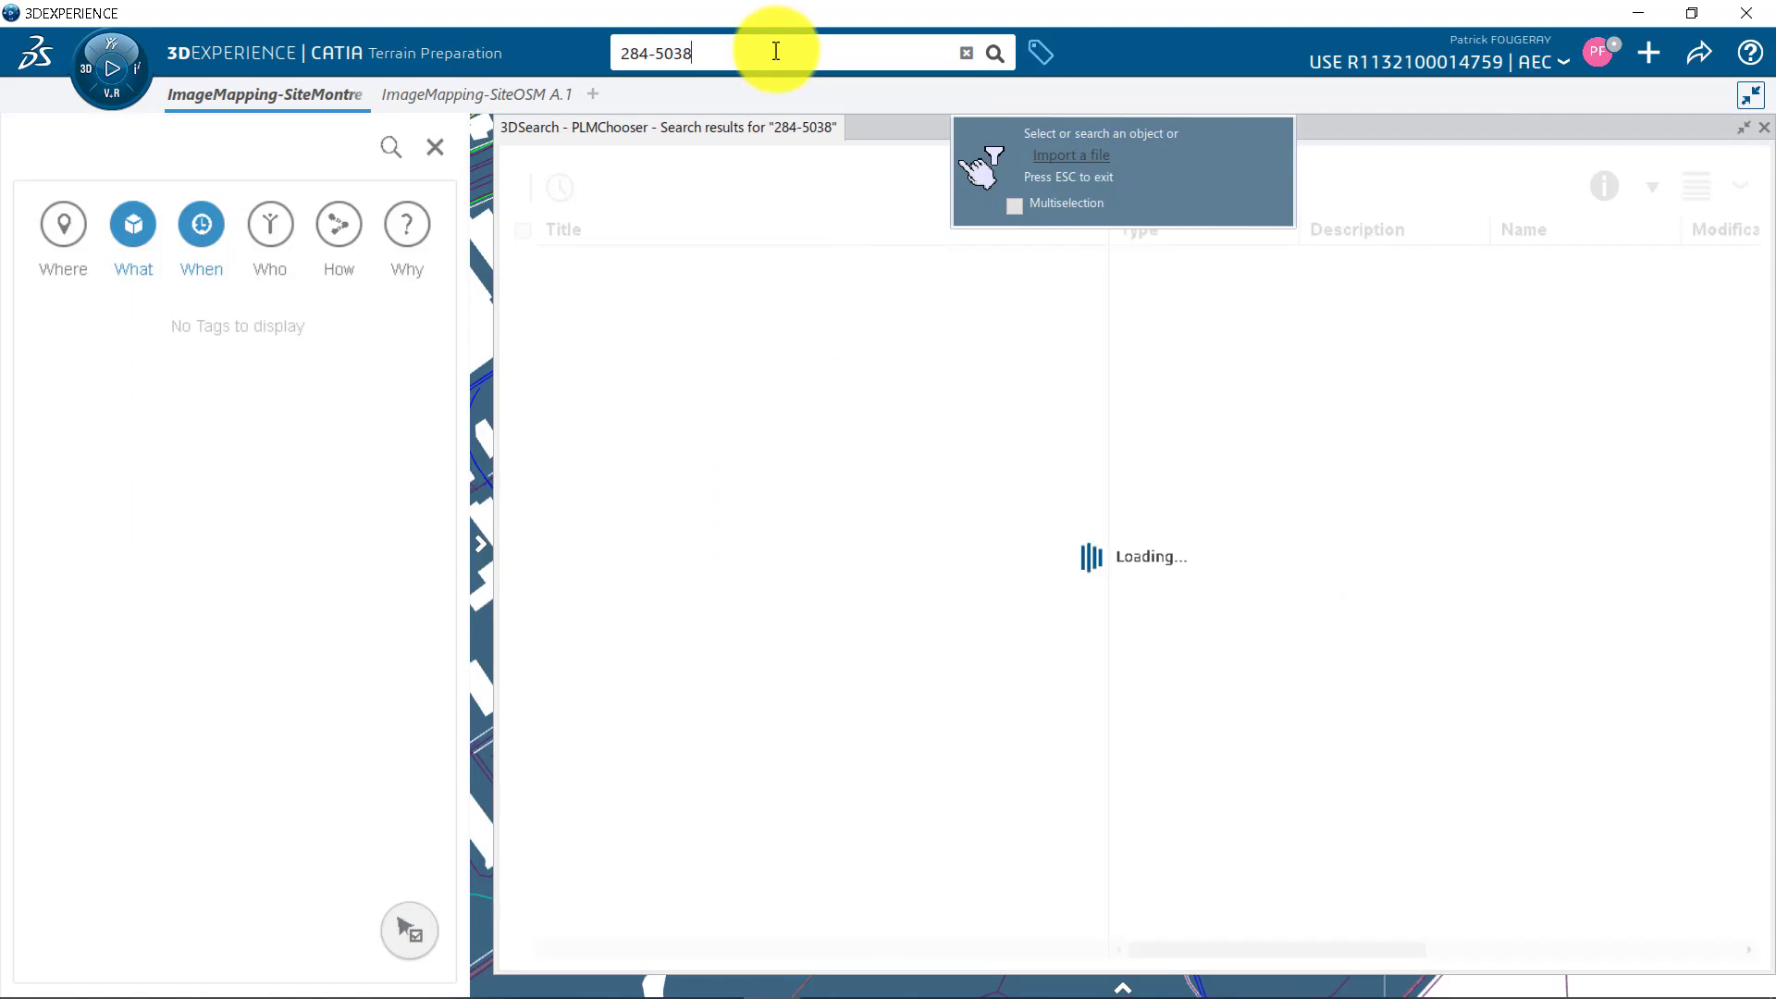
{"action": "left_click", "coordinate": [524, 268]}
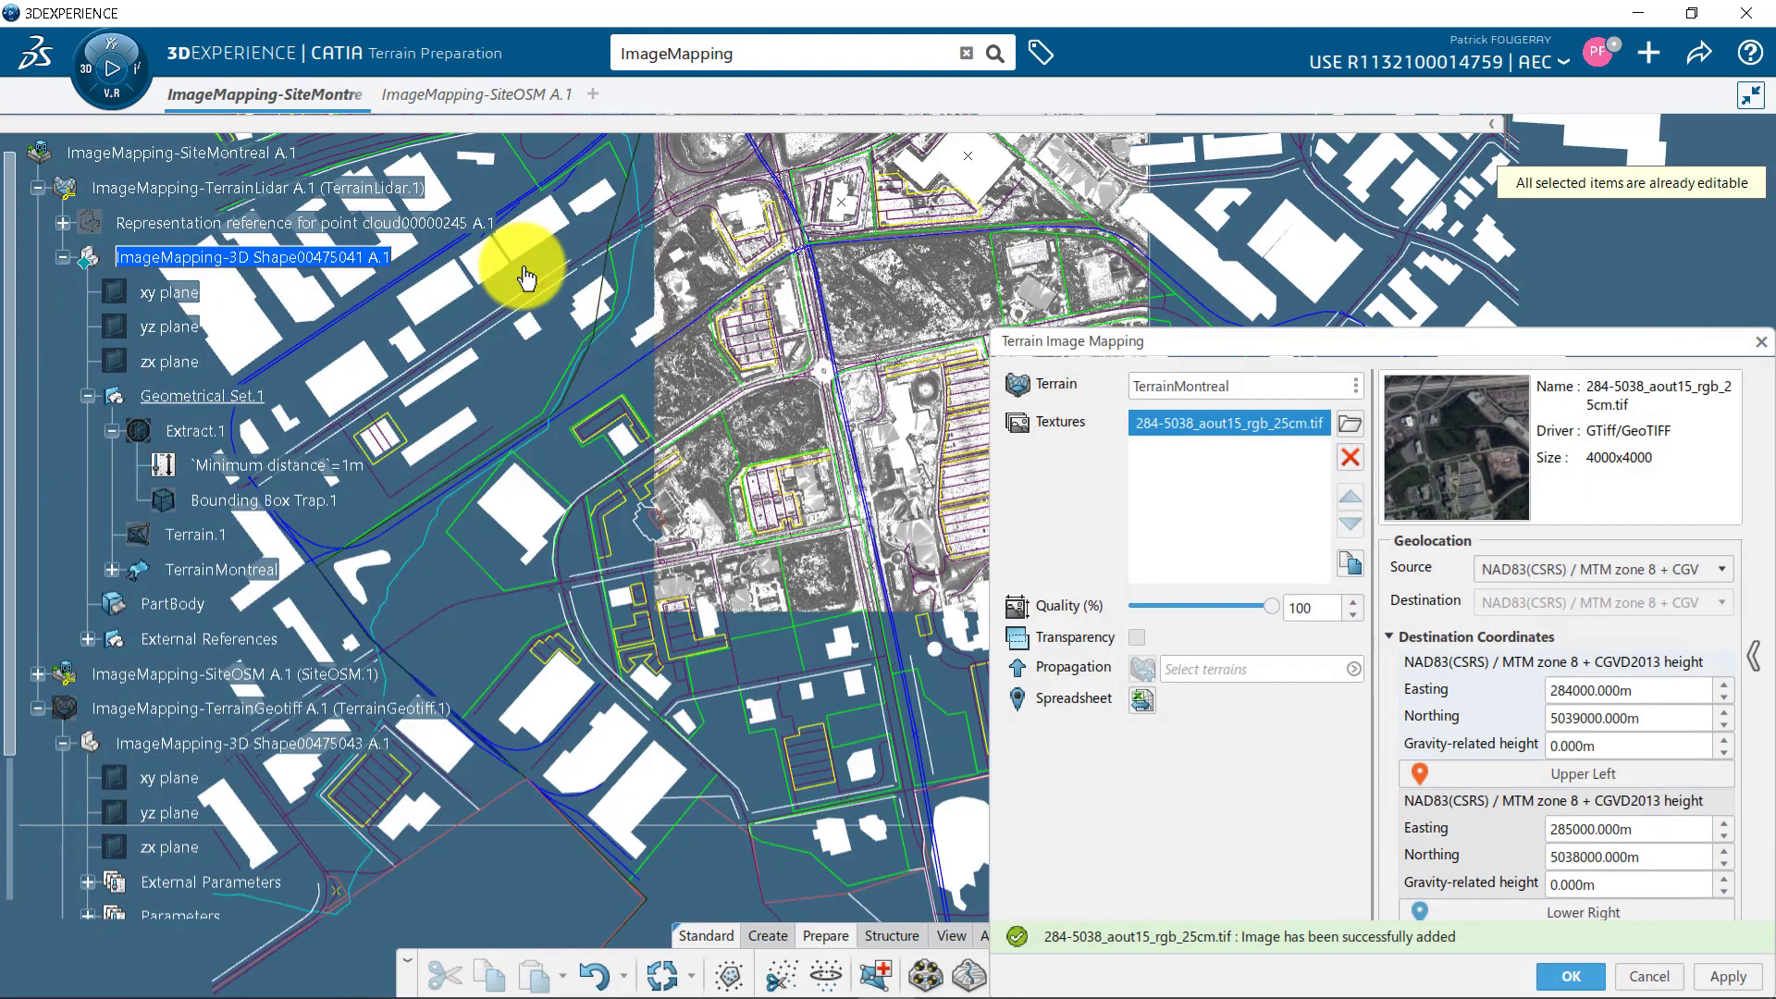
{"action": "left_click", "coordinate": [1735, 978]}
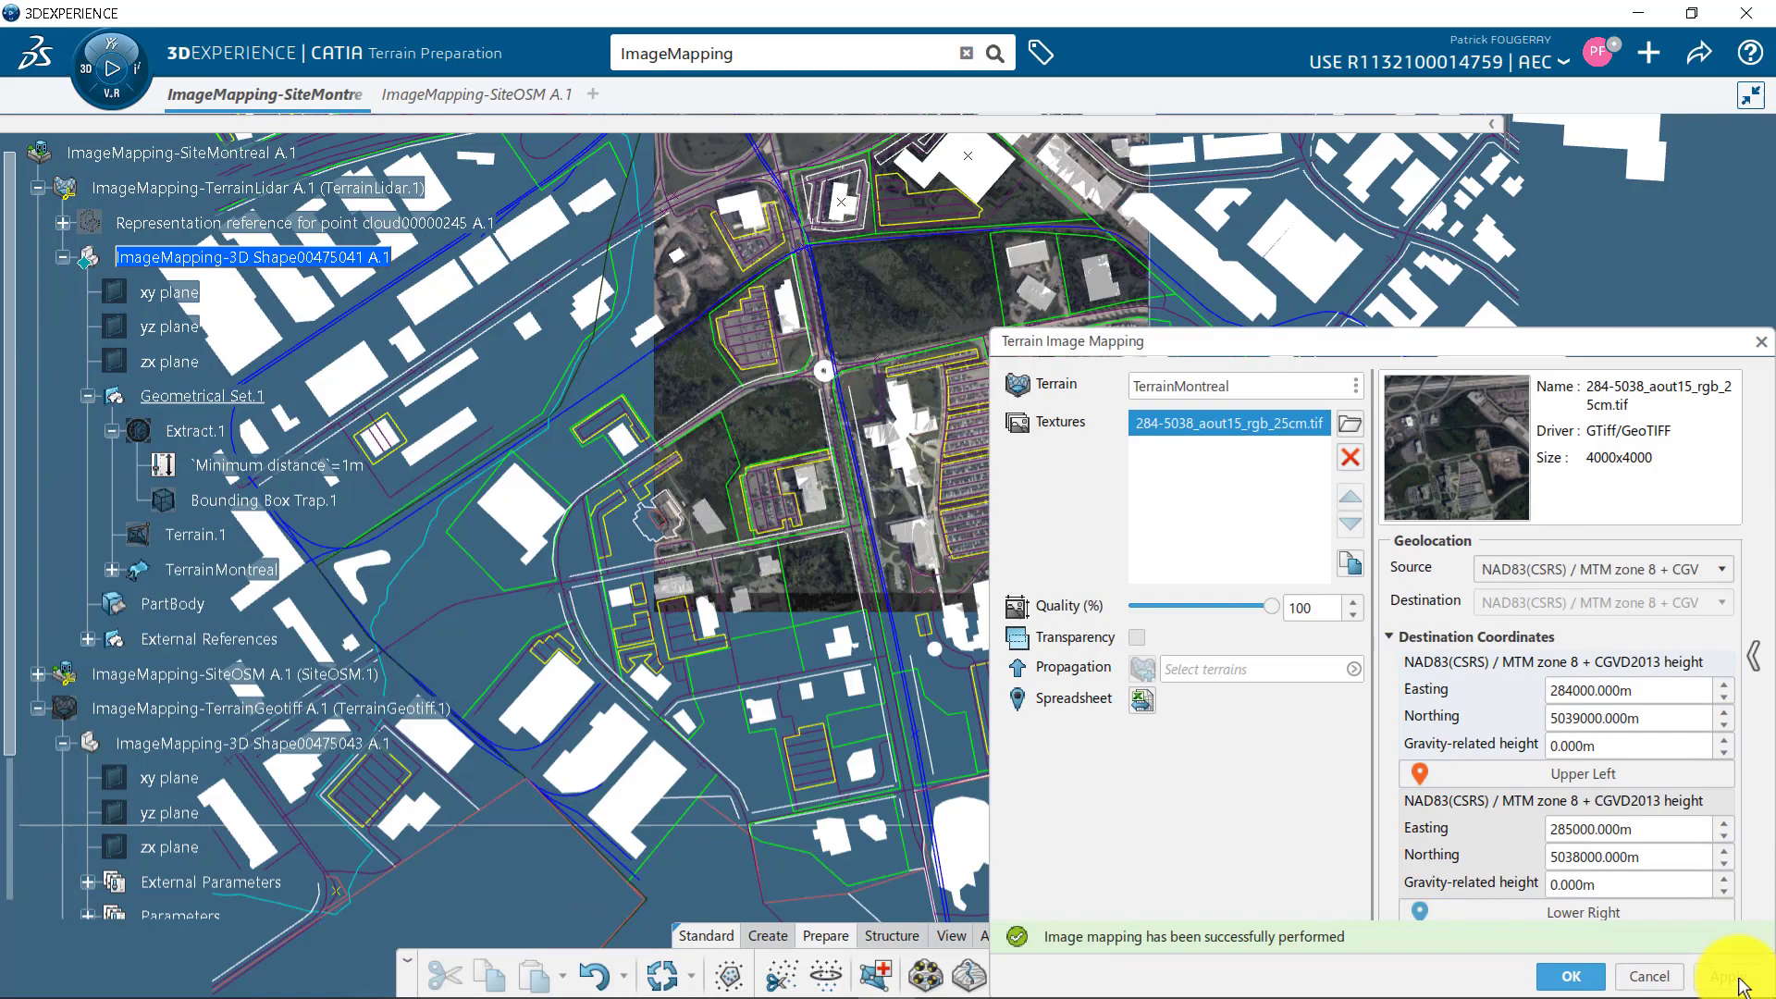
{"action": "left_click", "coordinate": [1572, 976]}
{"action": "middle_click_drag", "start_coordinate": [1073, 731], "coordinate": [1035, 380]}
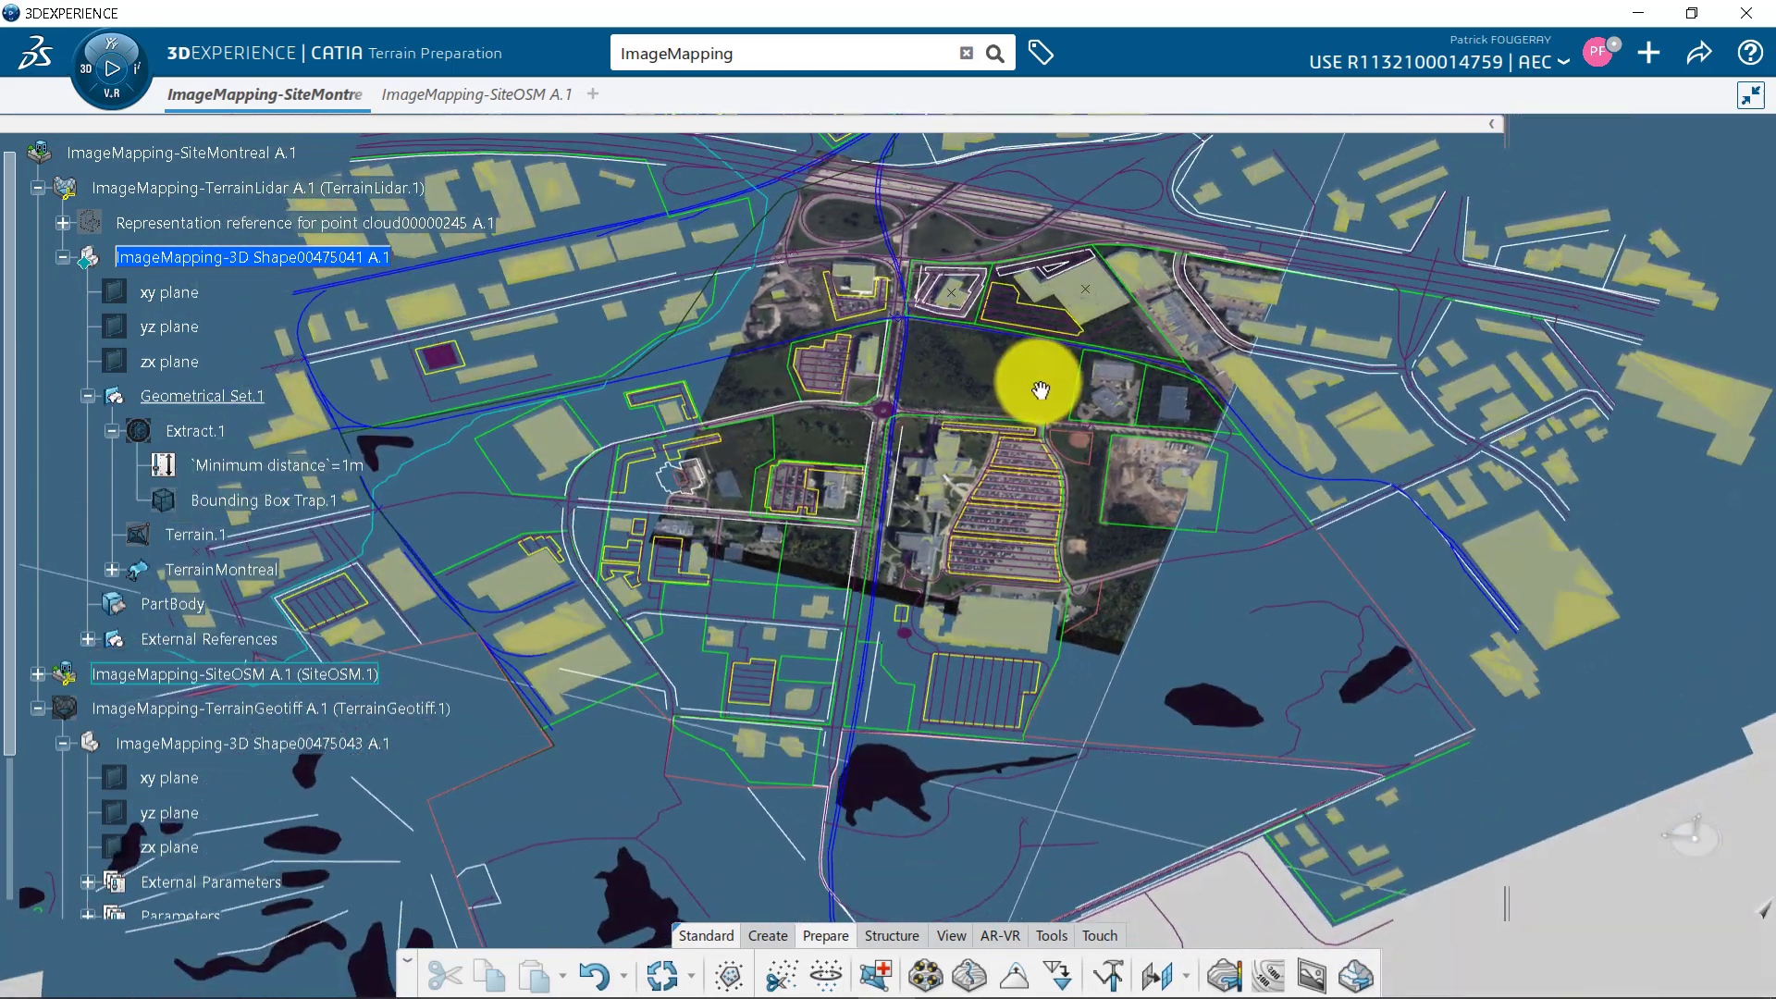
Hide the SiteOSM overlay and zoom in on the textured terrain
{"action": "right_click", "coordinate": [205, 678]}
{"action": "left_click", "coordinate": [376, 246]}
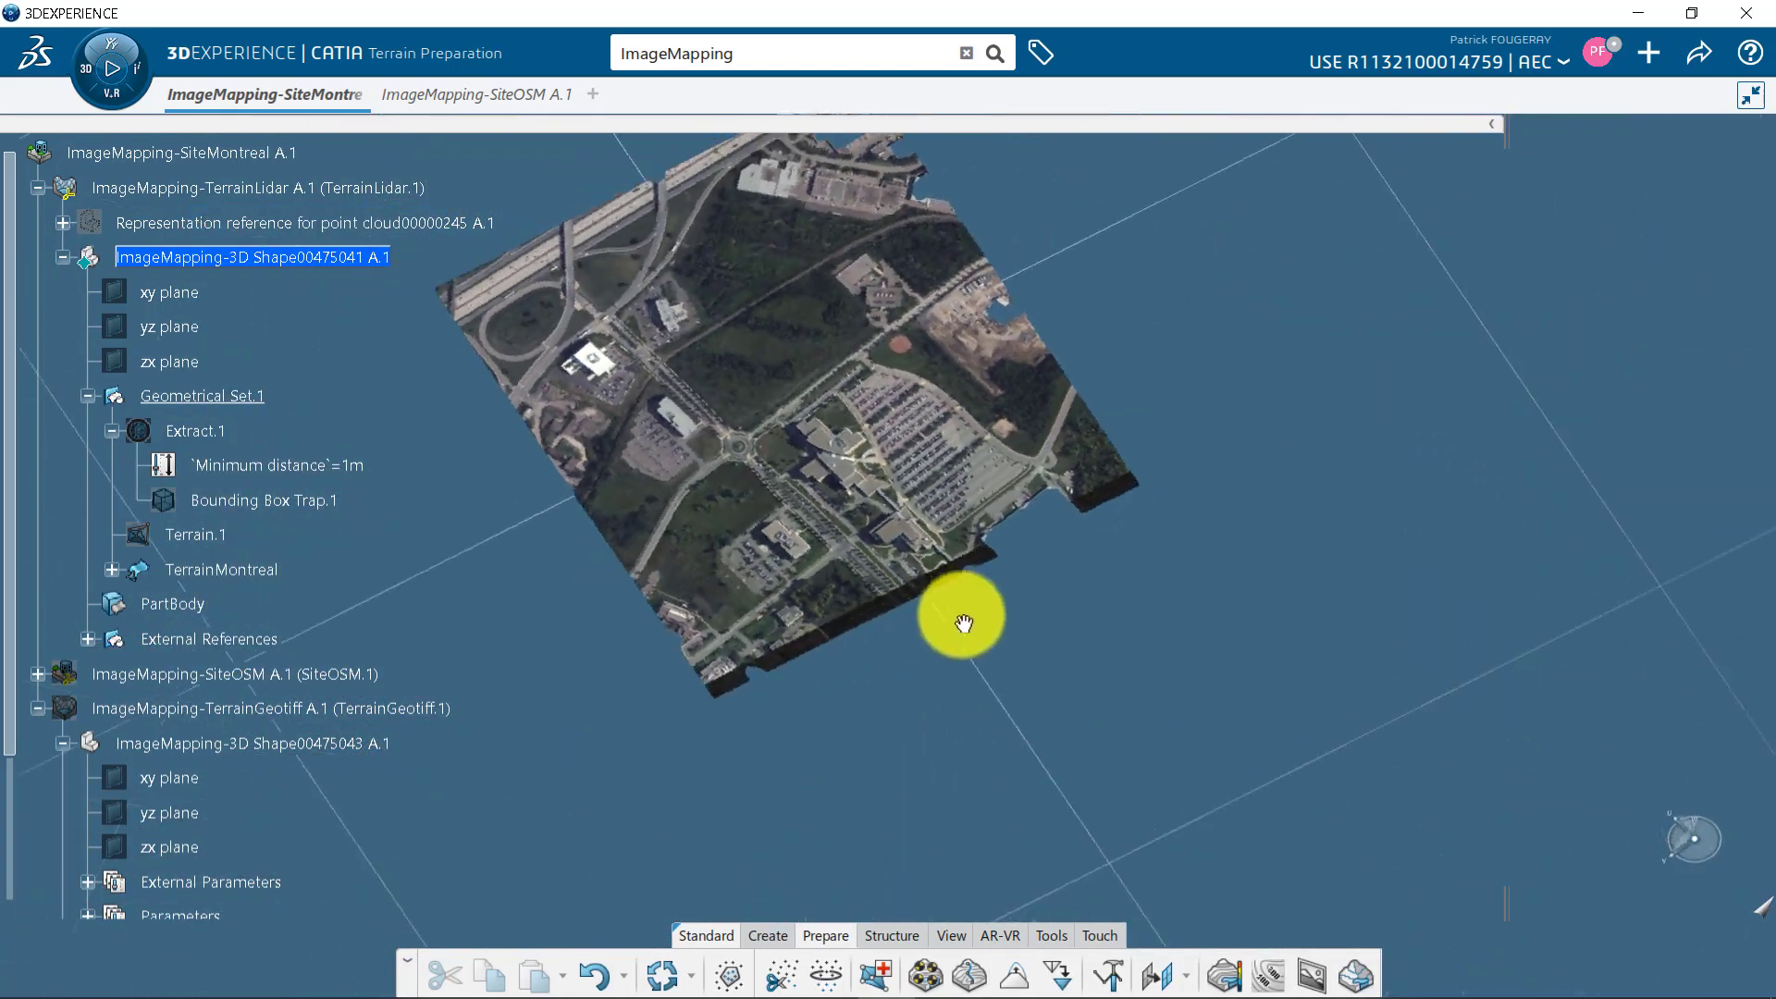
{"action": "middle_click_drag", "start_coordinate": [963, 615], "coordinate": [912, 668]}
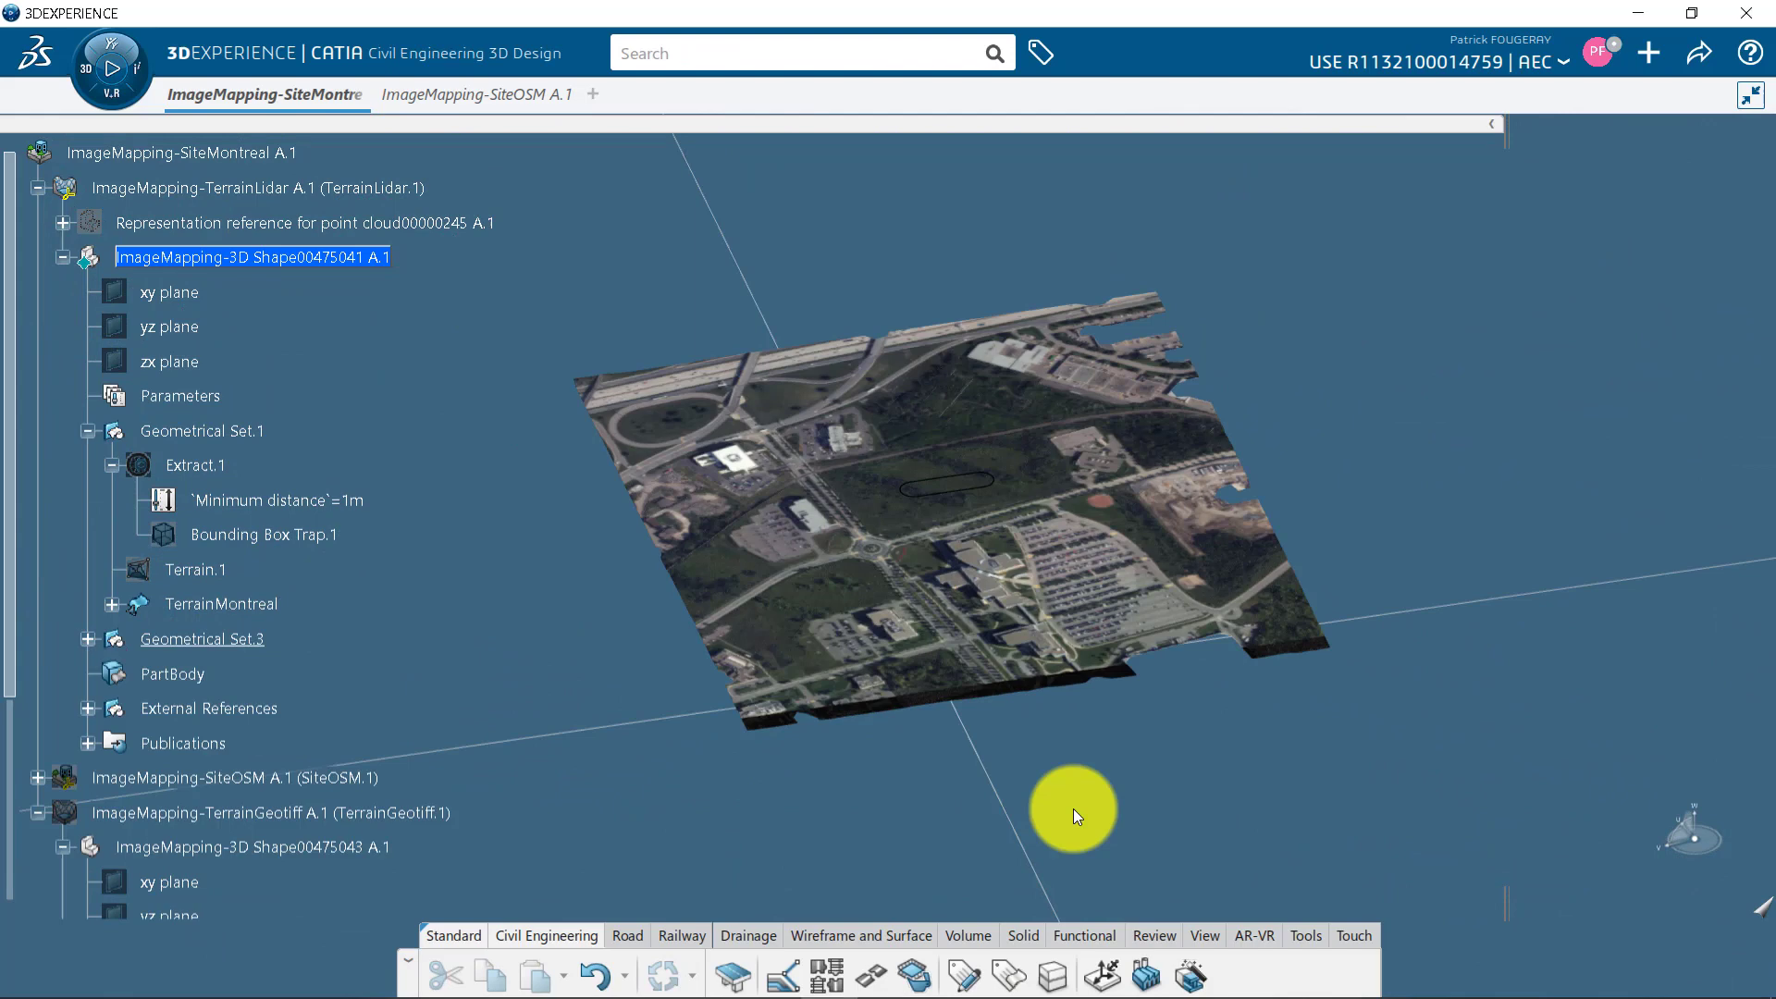
Create a platform from the terrain outline with the SymmetricalBerm cross section on TerrainMontreal
{"action": "mouse_move", "coordinate": [1074, 809]}
{"action": "middle_mouse_down"}
{"action": "mouse_move", "coordinate": [1052, 760]}
{"action": "mouse_move", "coordinate": [1073, 799]}
{"action": "middle_mouse_up"}
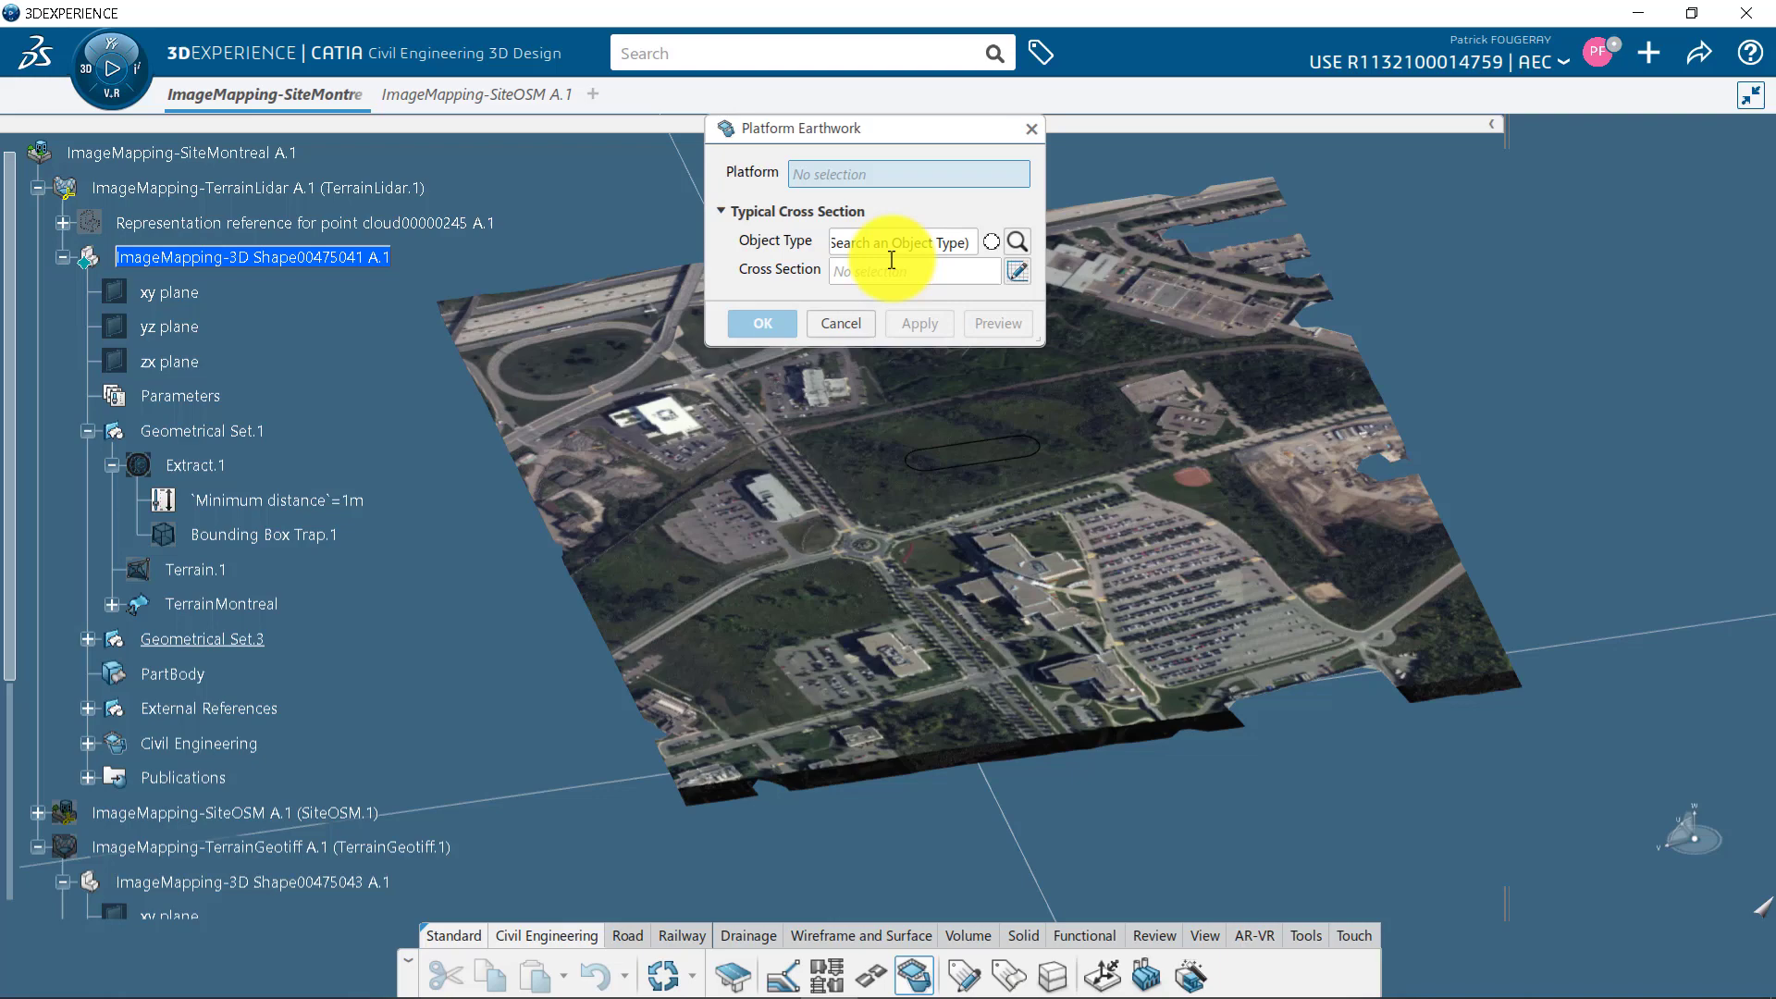
{"action": "left_click", "coordinate": [1018, 472]}
{"action": "left_click", "coordinate": [1016, 244]}
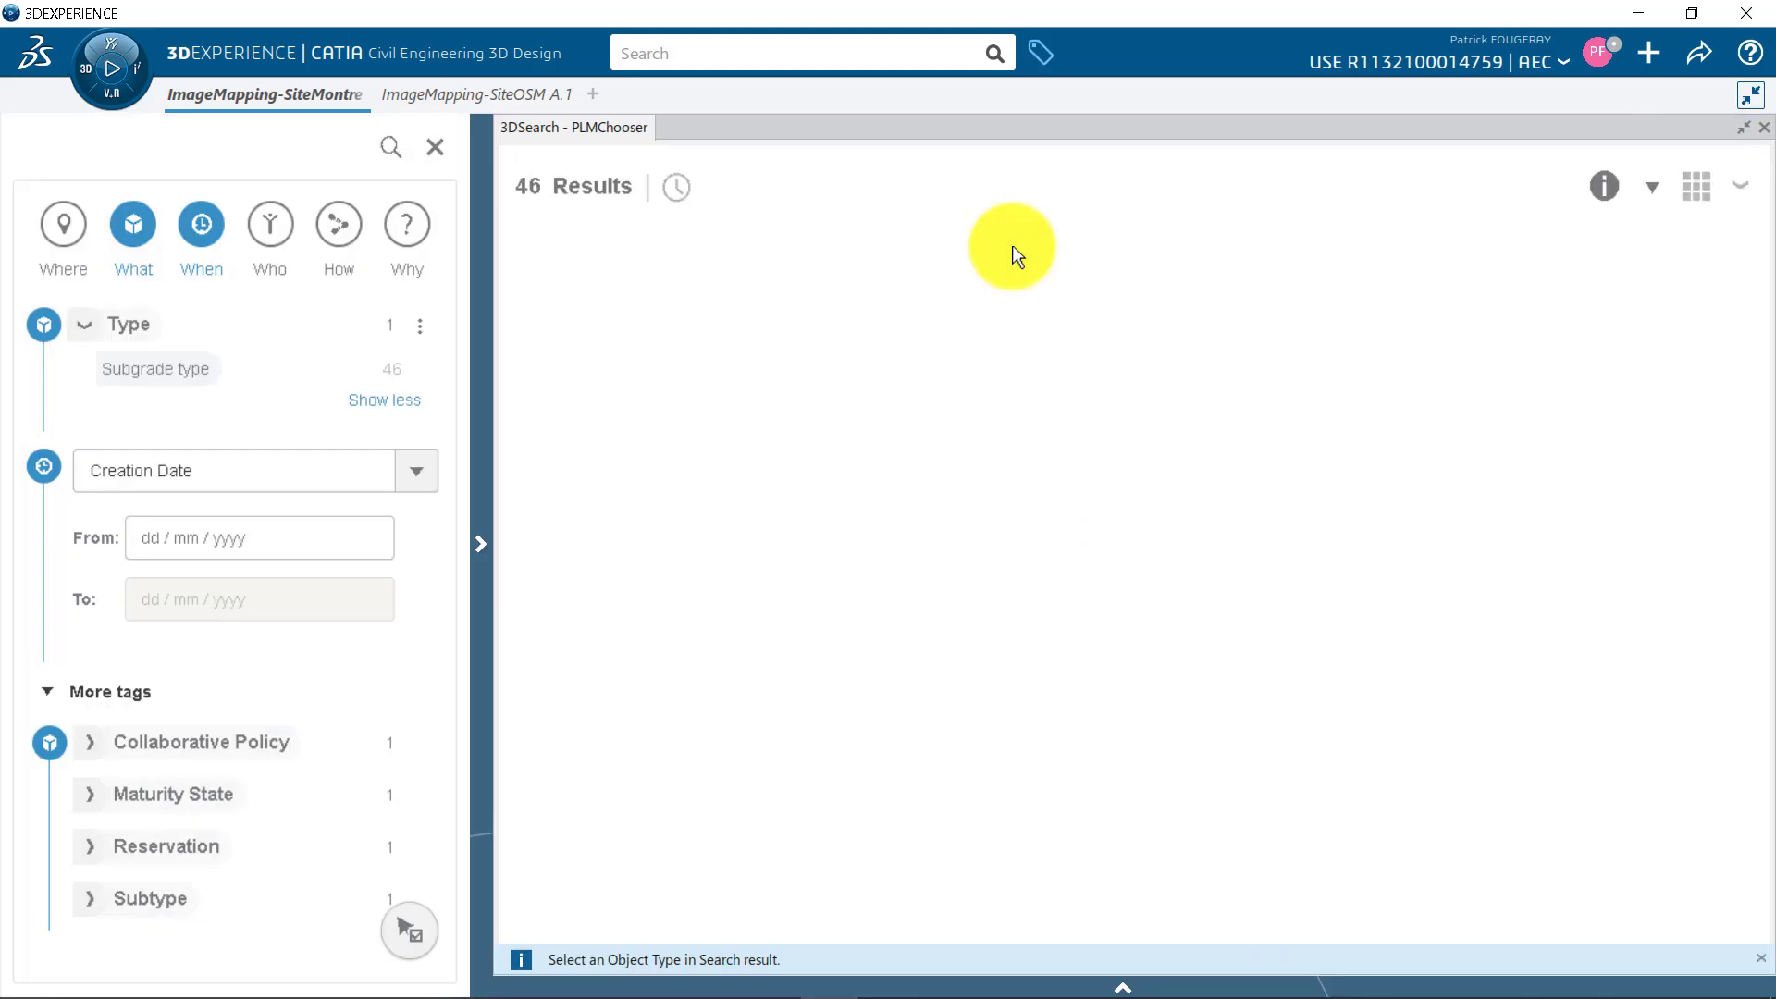
{"action": "double_click", "coordinate": [1001, 609]}
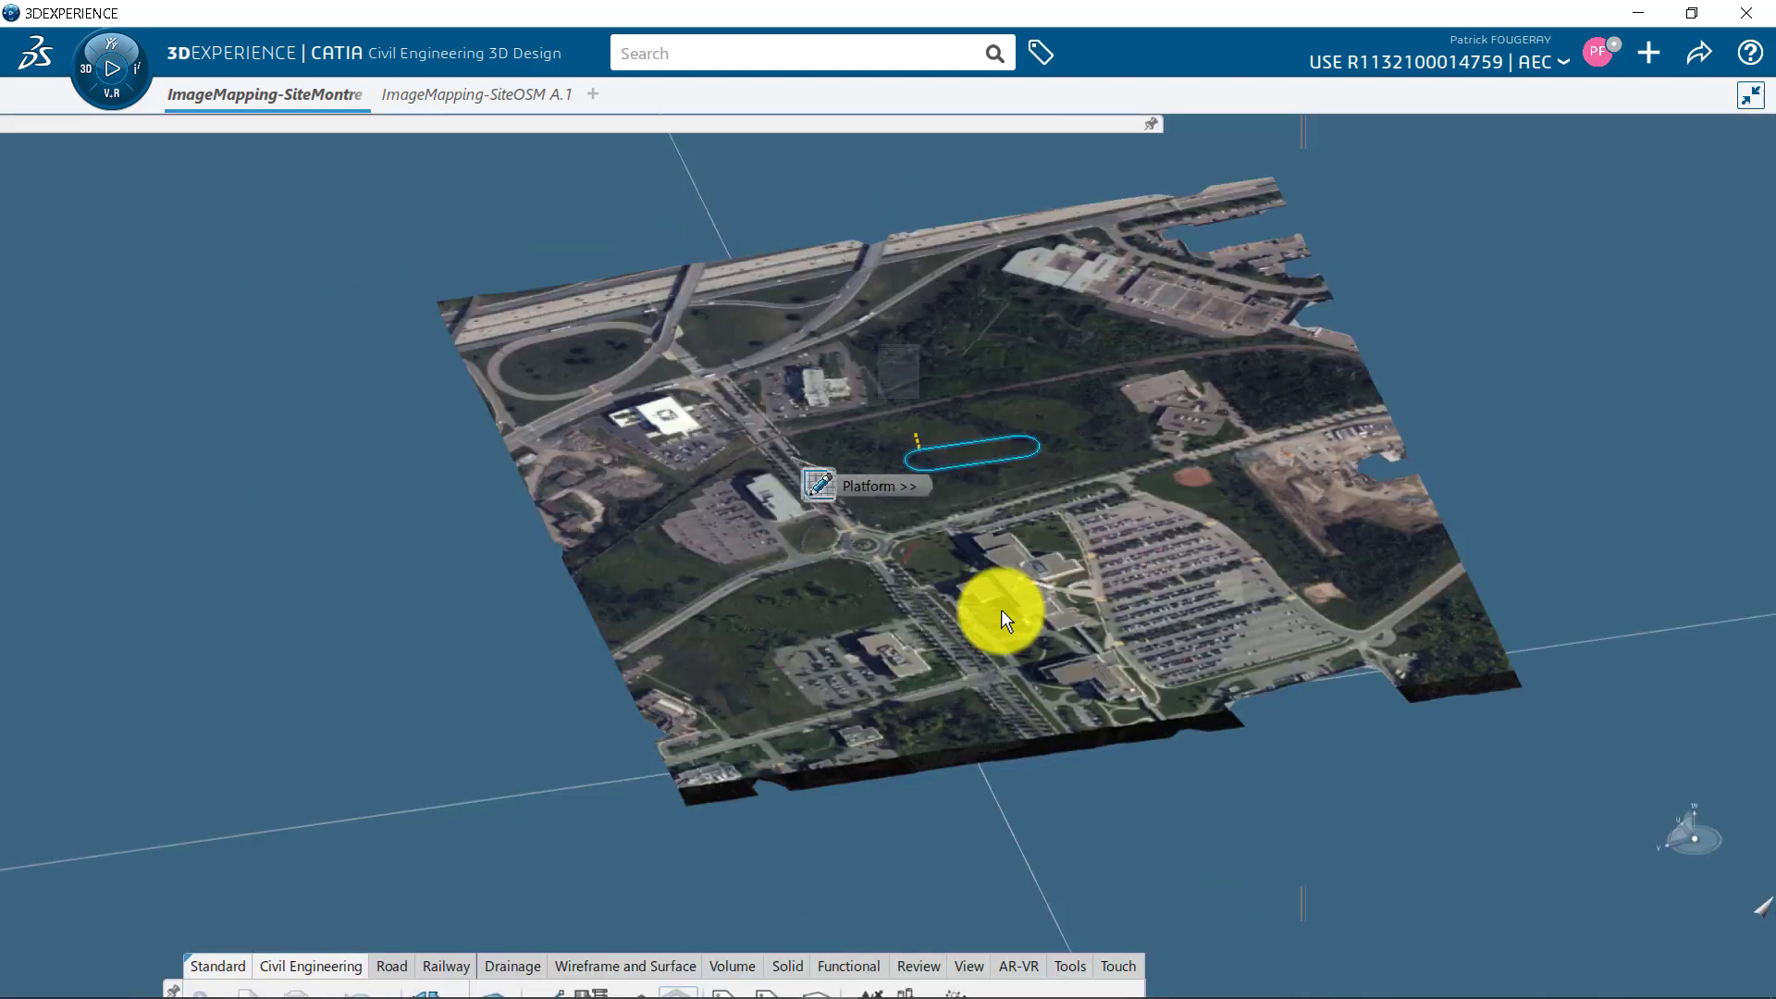
{"action": "left_click", "coordinate": [252, 609]}
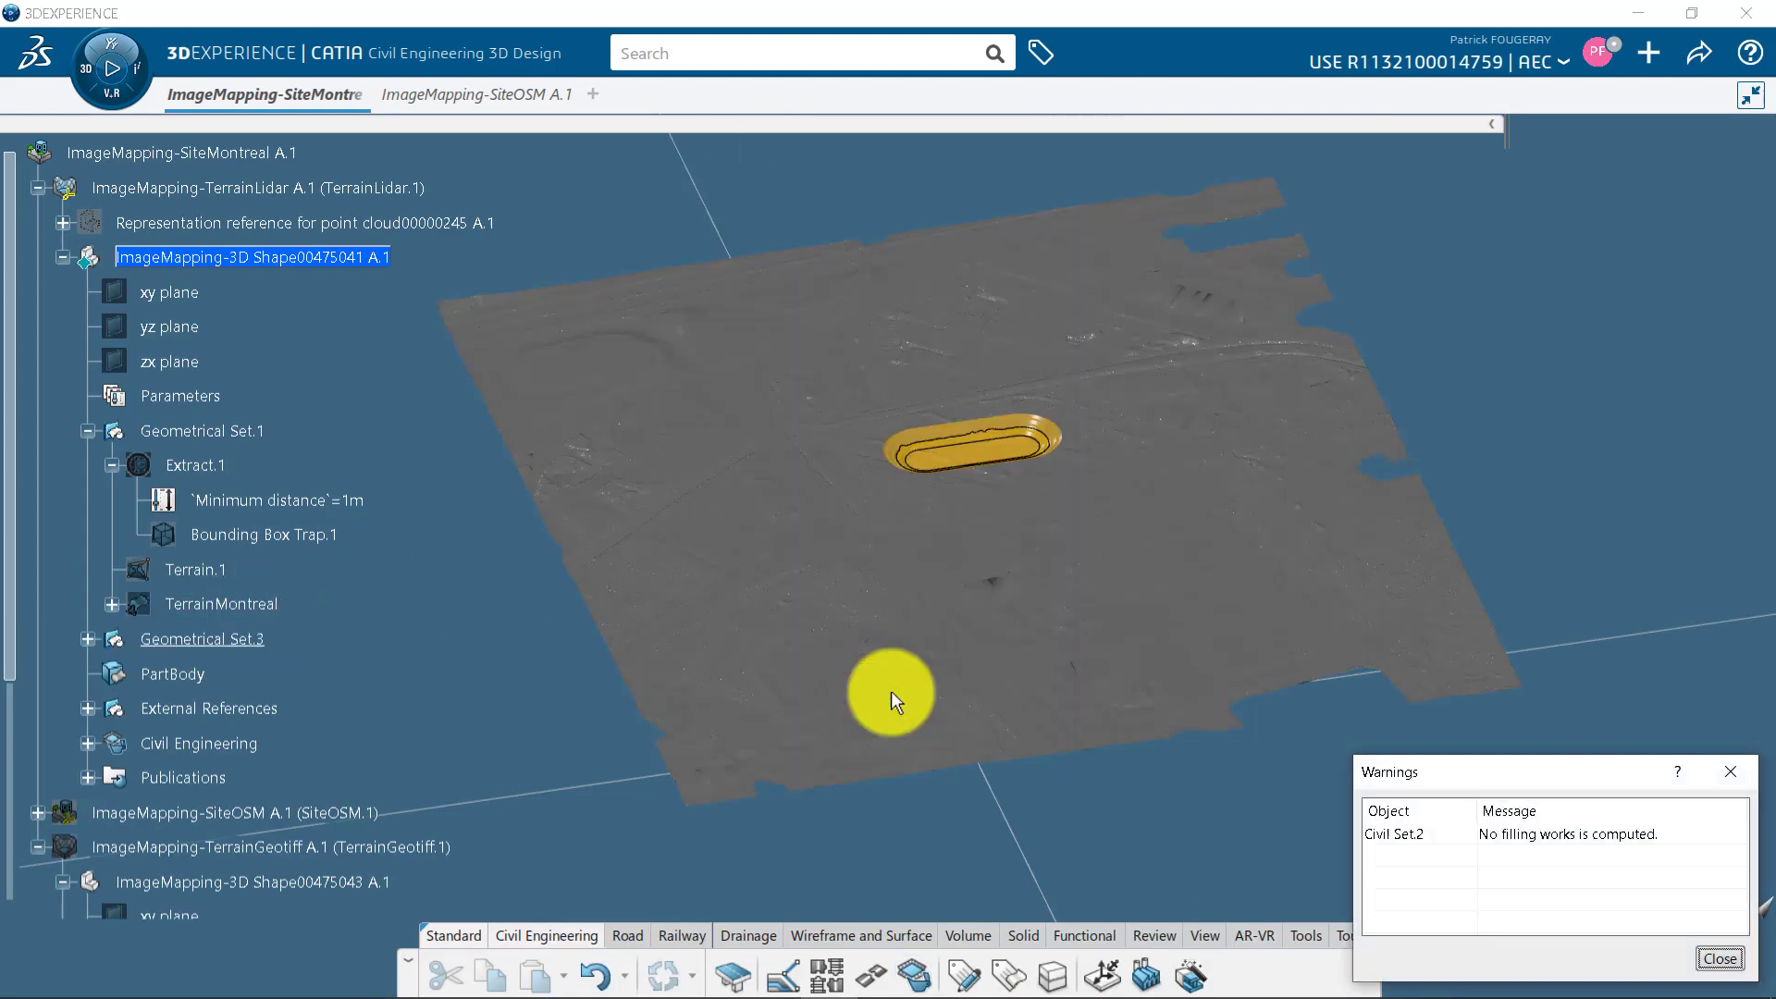
Close the warning, expand Civil Set.2, and hide Geometrical Set.3
{"action": "left_click", "coordinate": [1722, 959]}
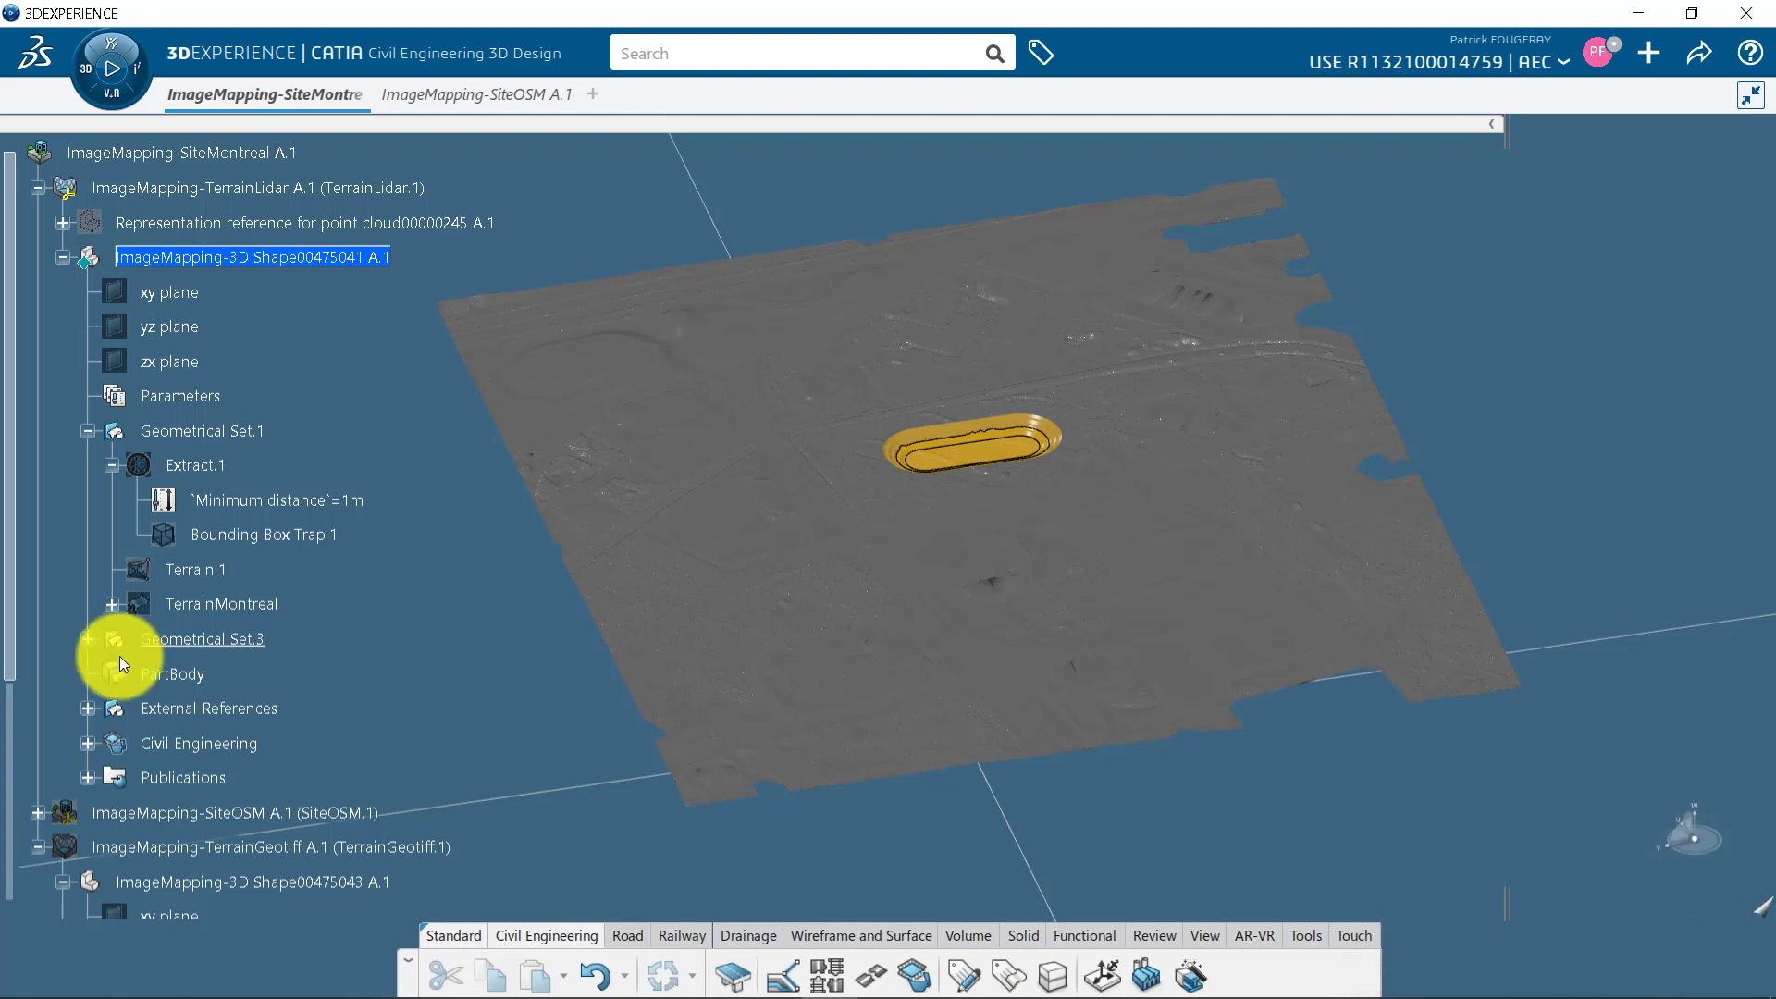
{"action": "left_click", "coordinate": [87, 744]}
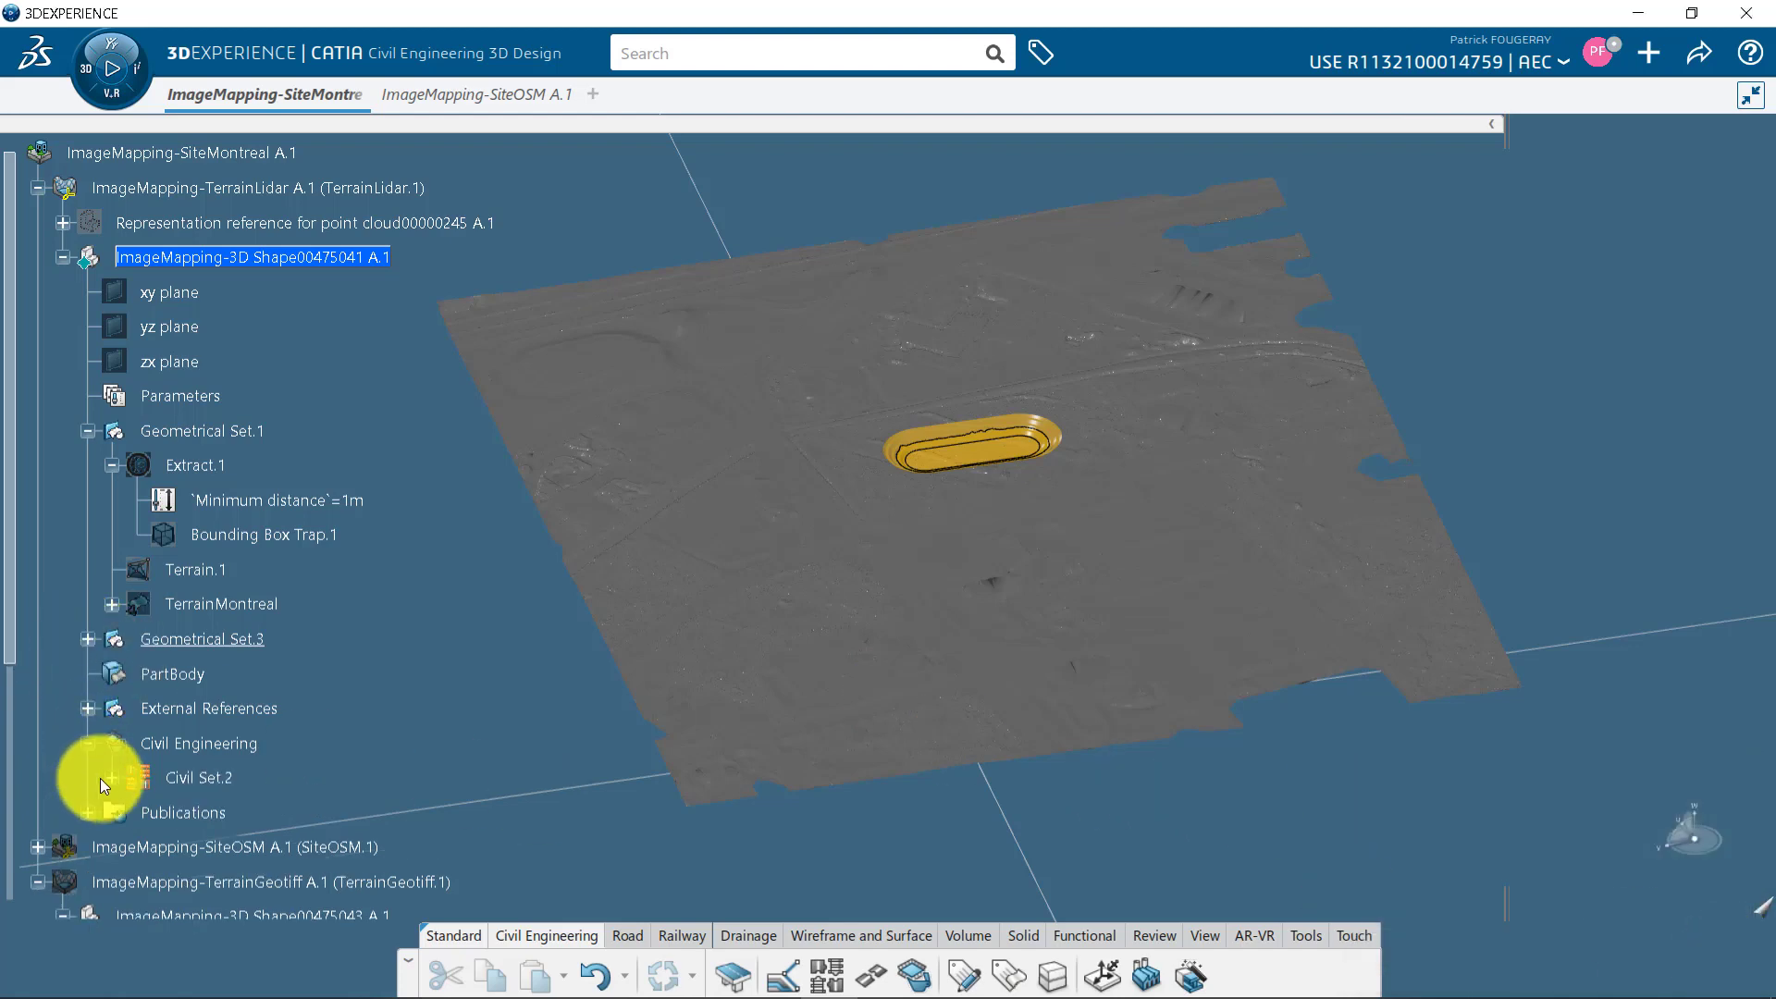
{"action": "left_click", "coordinate": [111, 777]}
{"action": "left_click", "coordinate": [257, 768]}
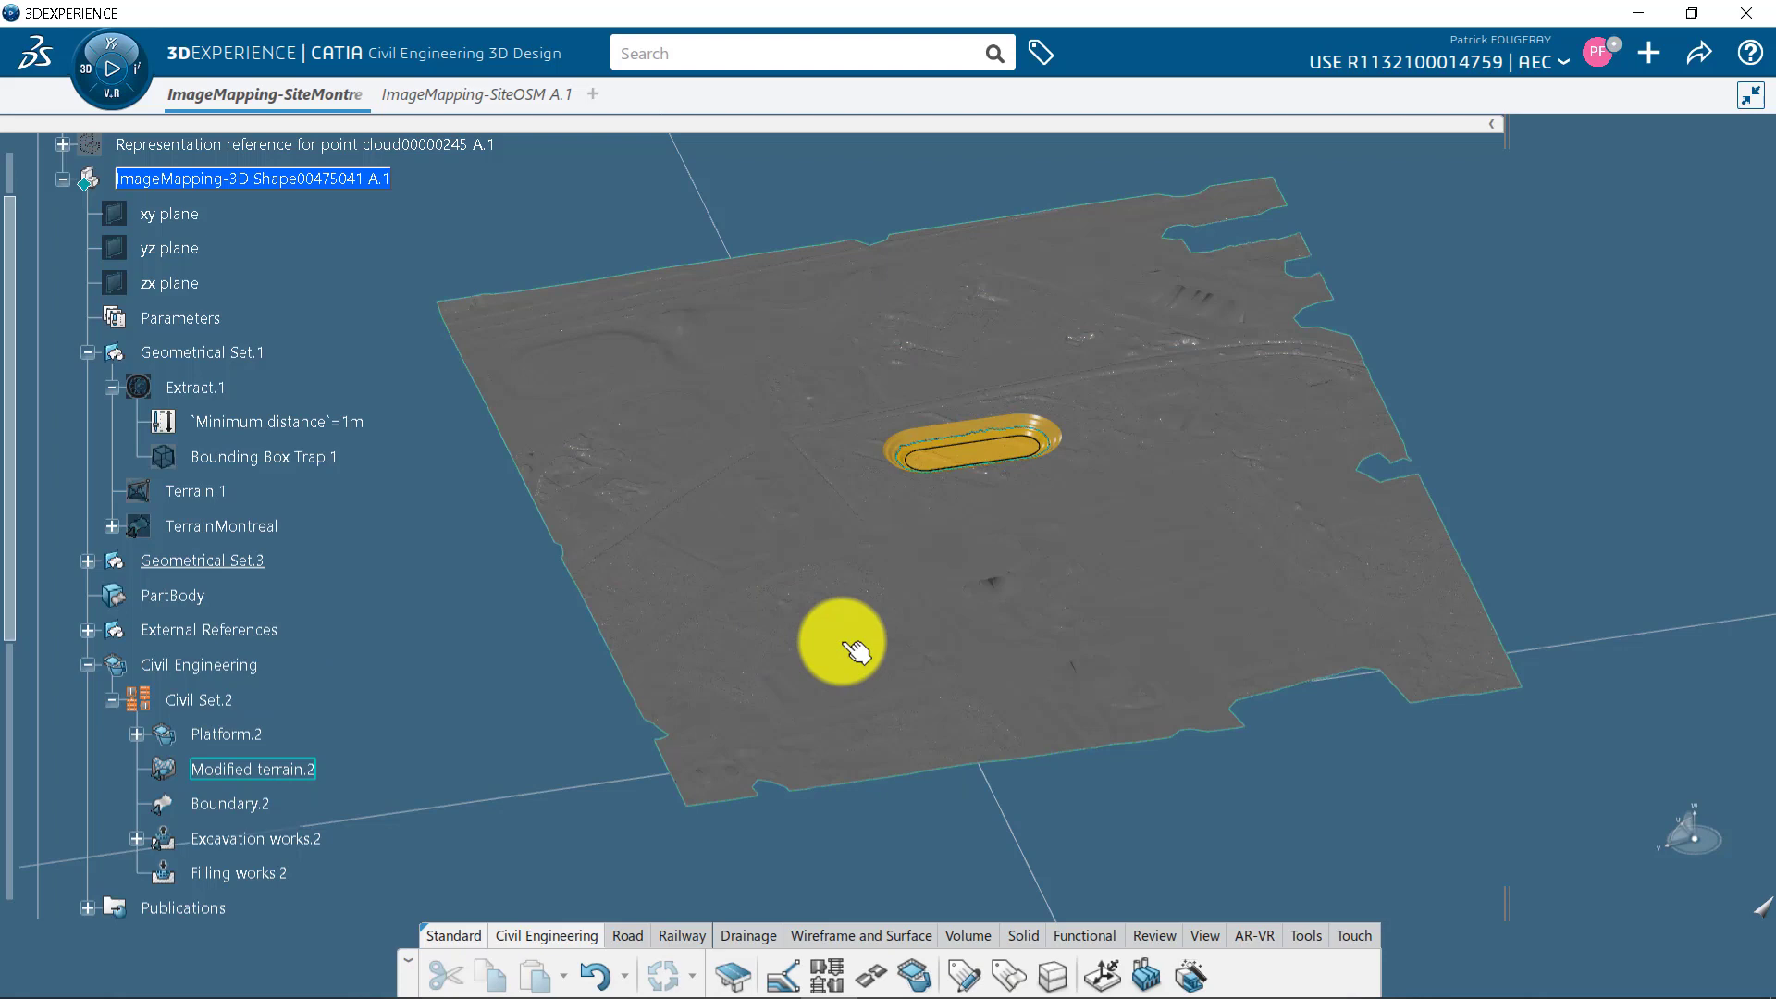
{"action": "right_click", "coordinate": [193, 558]}
{"action": "left_click", "coordinate": [264, 447]}
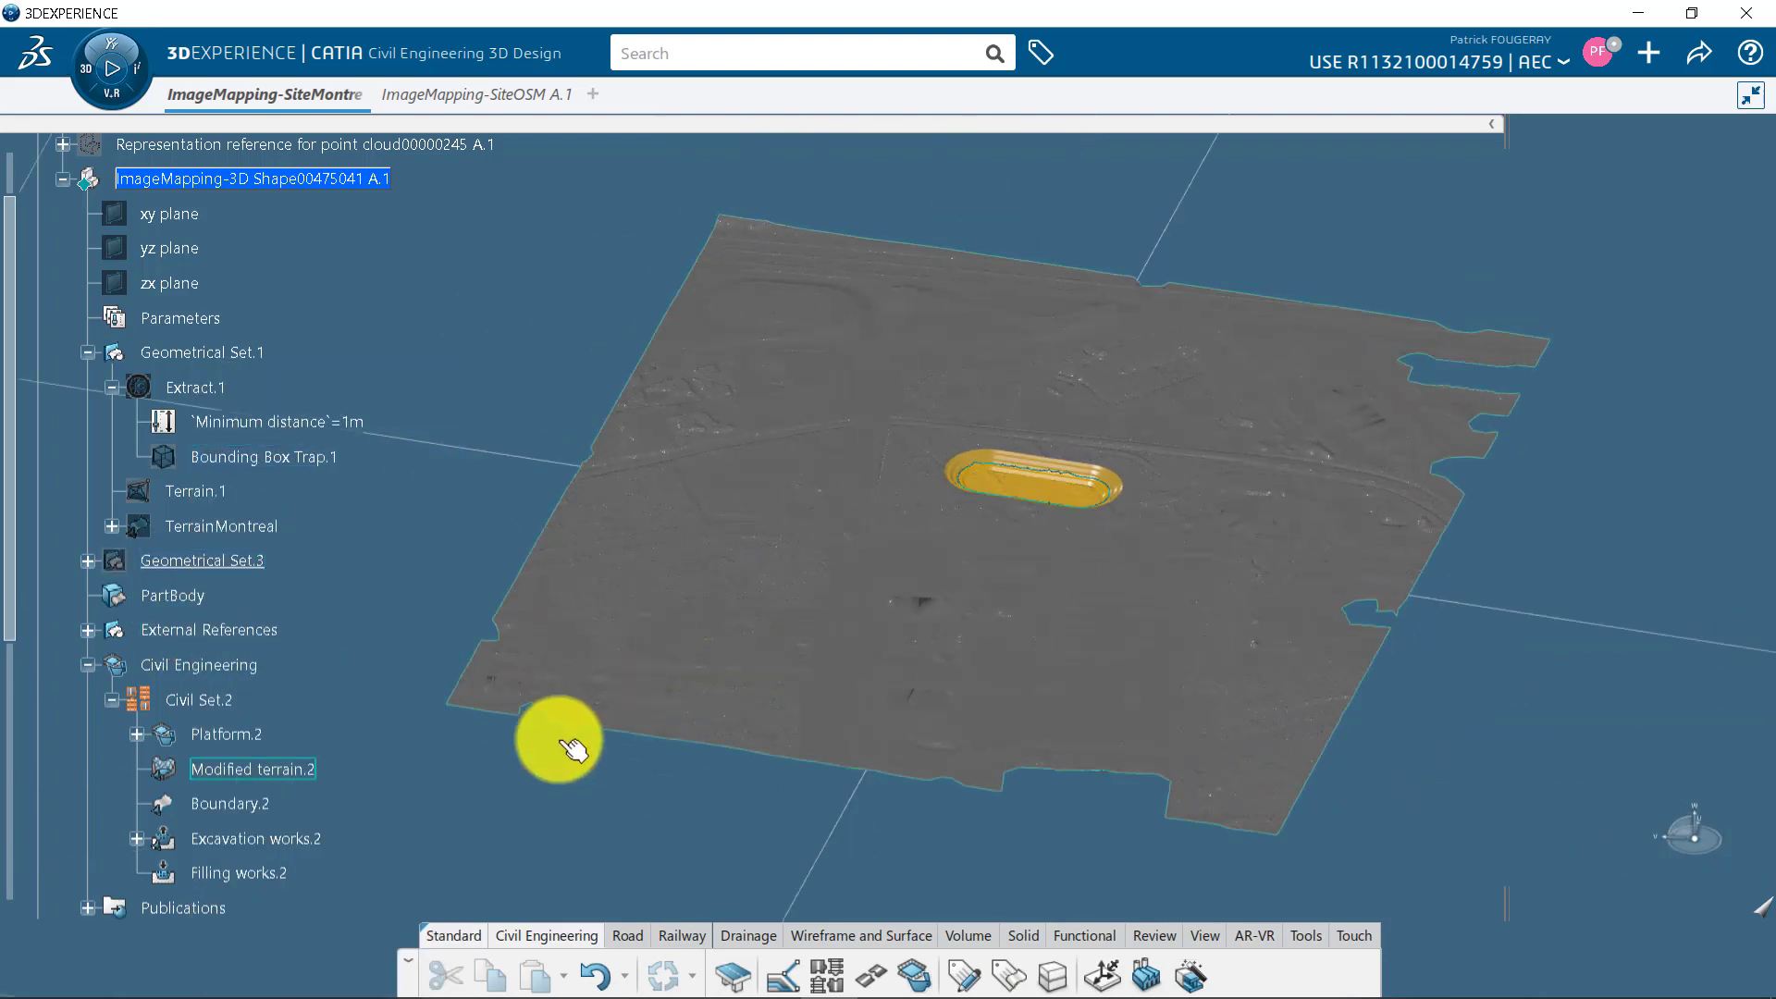
Hide Platform.2 and Filling works.2, then expand TerrainMontreal to show Image Mapping.1
{"action": "scroll", "coordinate": [726, 568], "scroll_direction": "up", "scroll_amount": 3}
{"action": "middle_click_drag", "start_coordinate": [725, 567], "coordinate": [888, 449]}
{"action": "right_click", "coordinate": [226, 732]}
{"action": "left_click", "coordinate": [345, 190]}
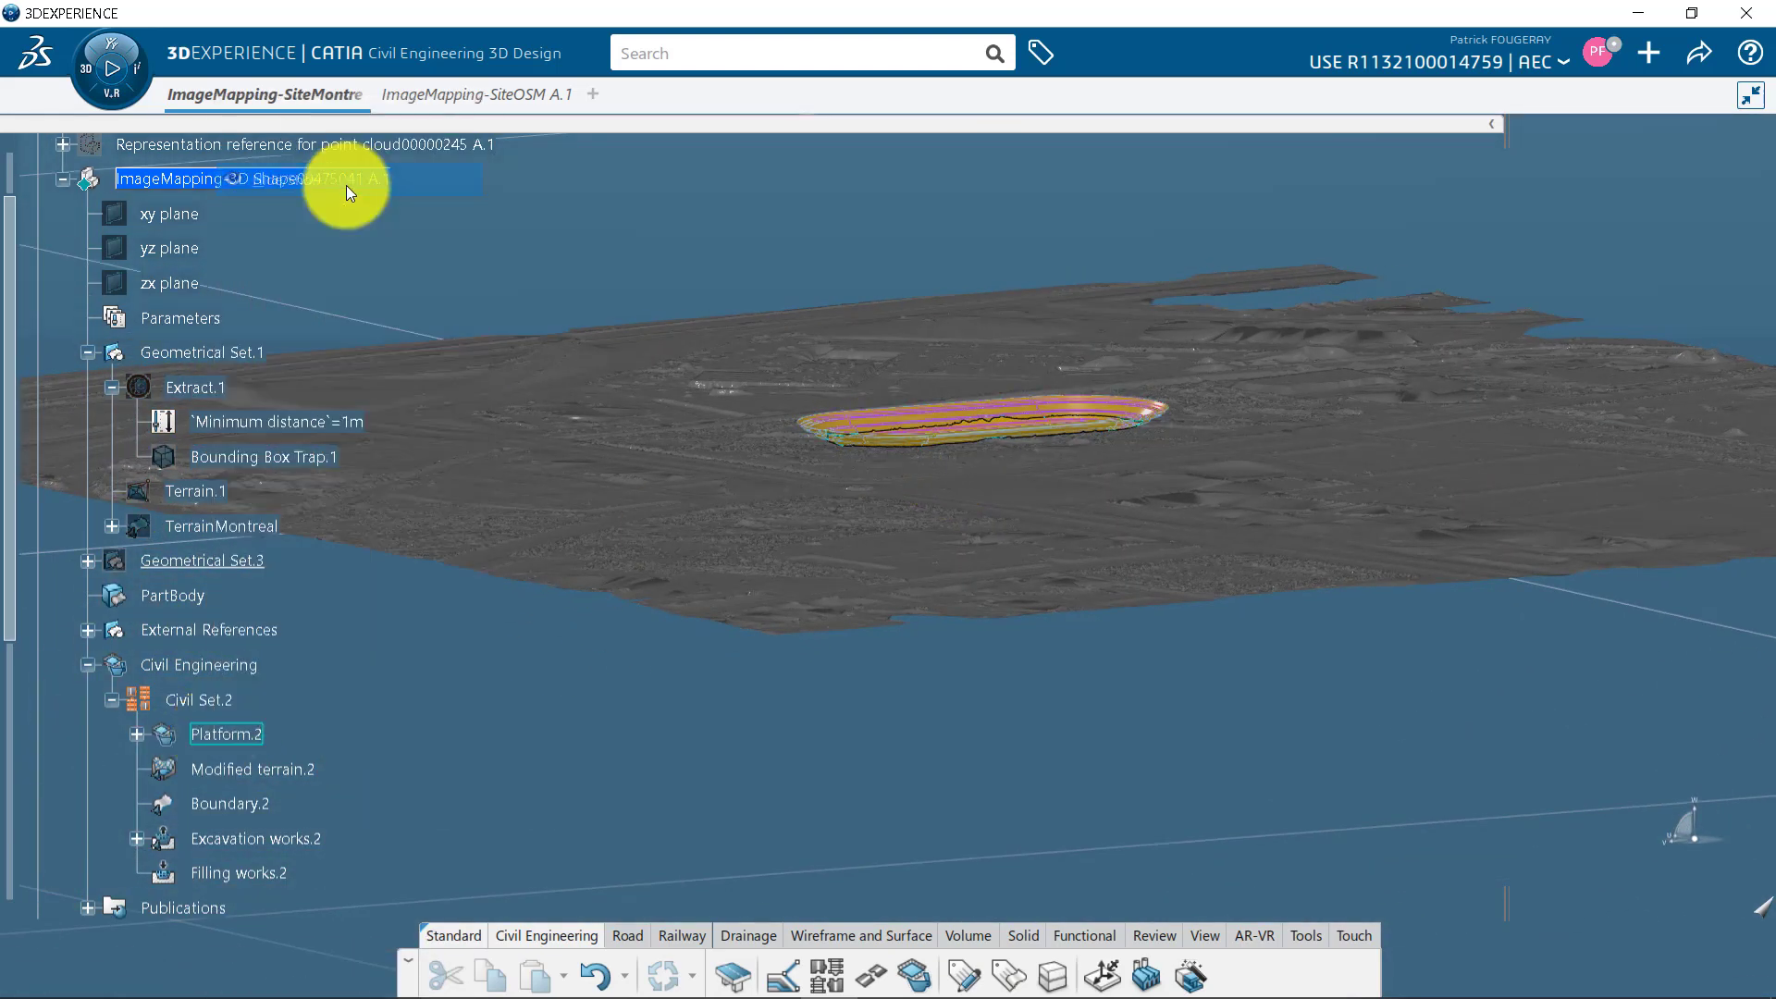
{"action": "right_click", "coordinate": [265, 838]}
{"action": "left_click", "coordinate": [913, 773]}
{"action": "scroll", "coordinate": [801, 902], "scroll_direction": "up", "scroll_amount": 5}
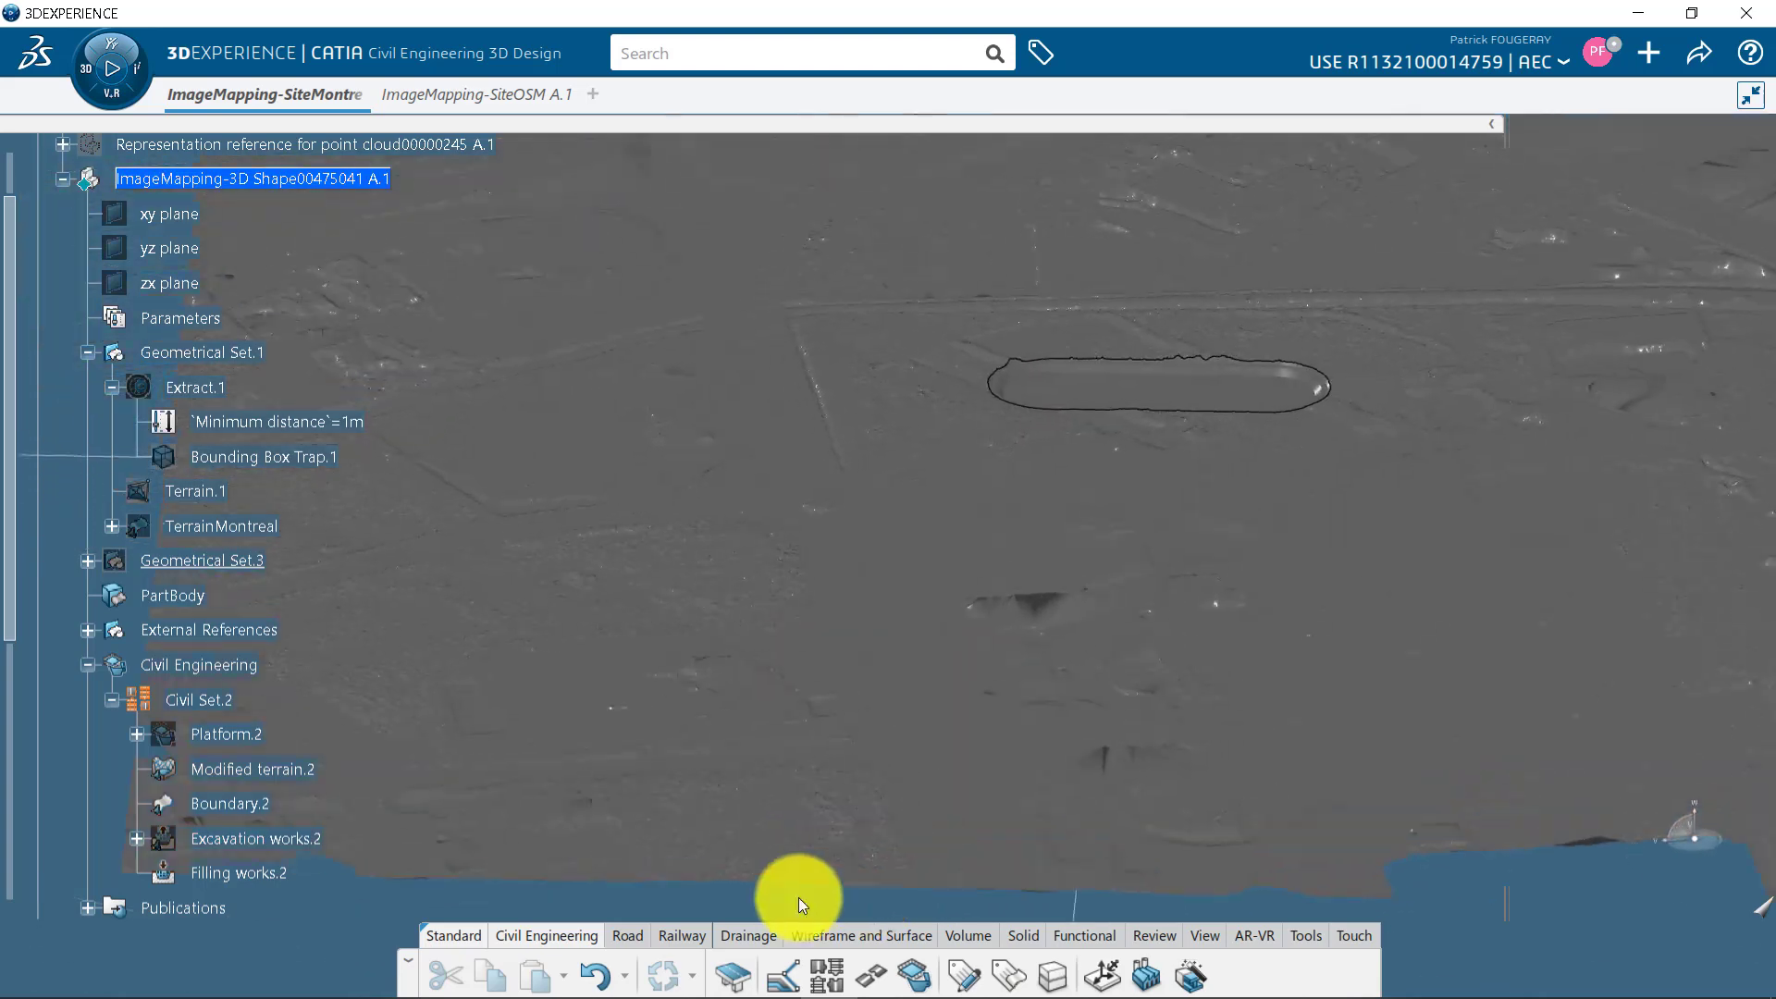
{"action": "right_click", "coordinate": [270, 873]}
{"action": "left_click", "coordinate": [365, 418]}
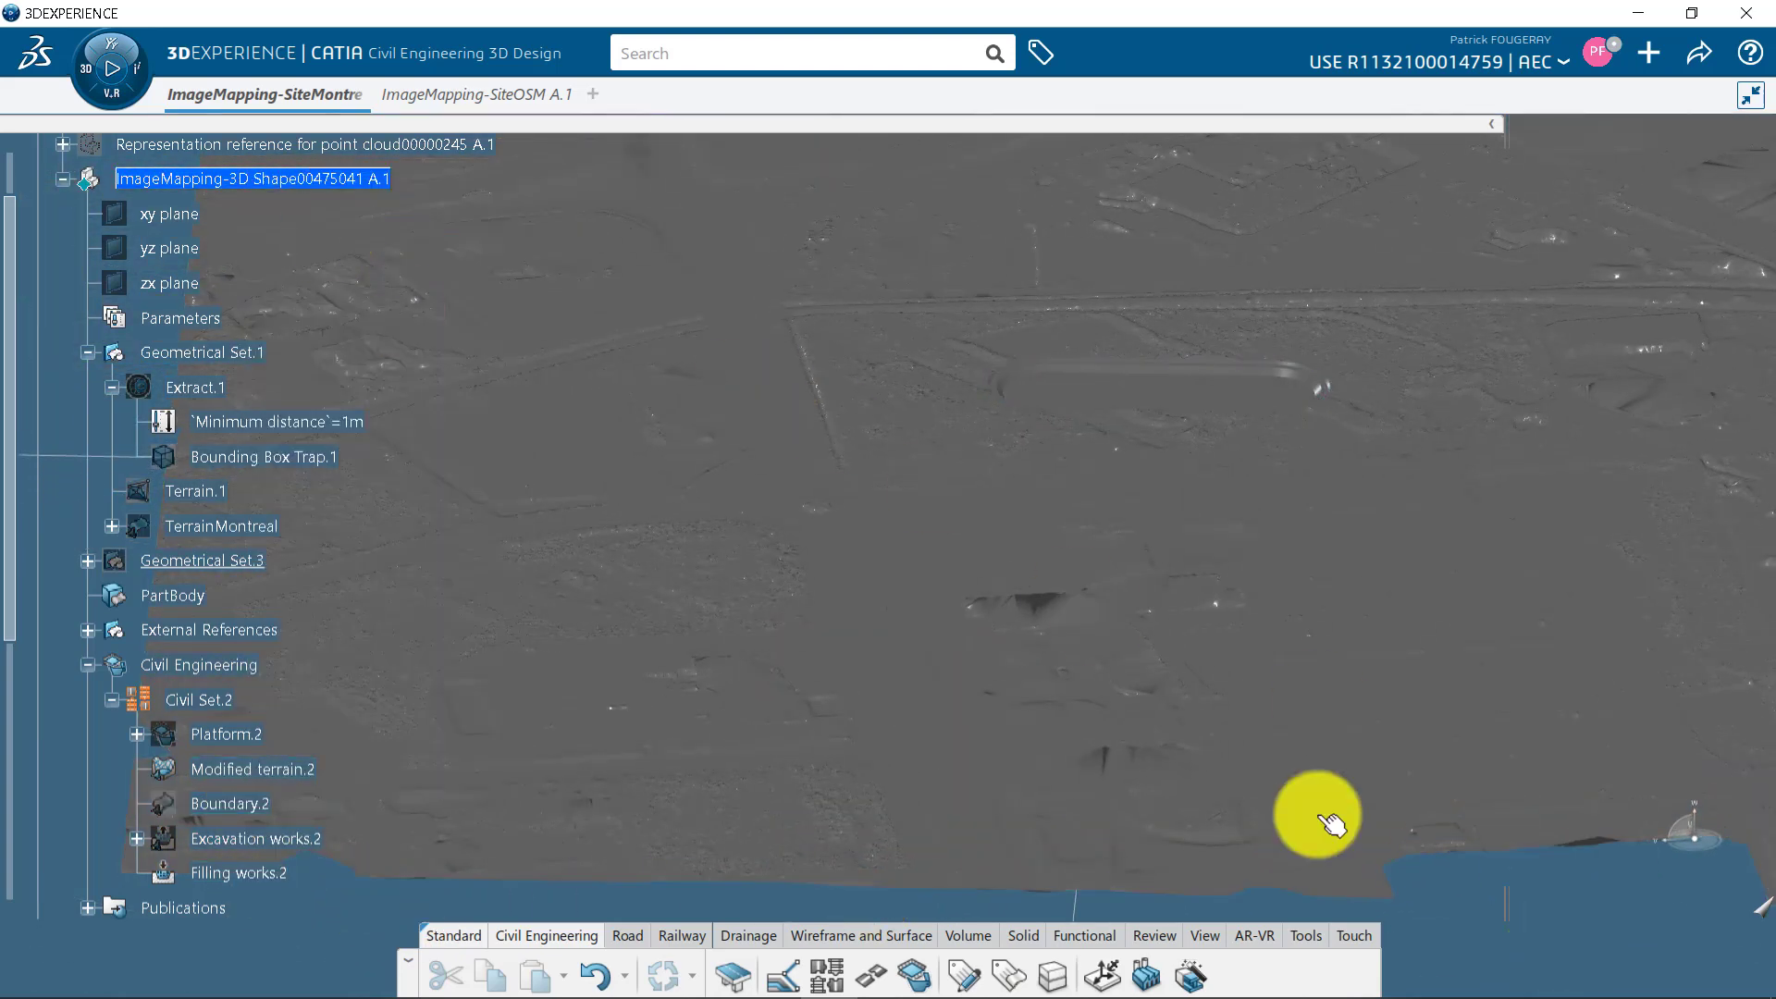
{"action": "scroll", "coordinate": [954, 704], "scroll_direction": "down", "scroll_amount": 5}
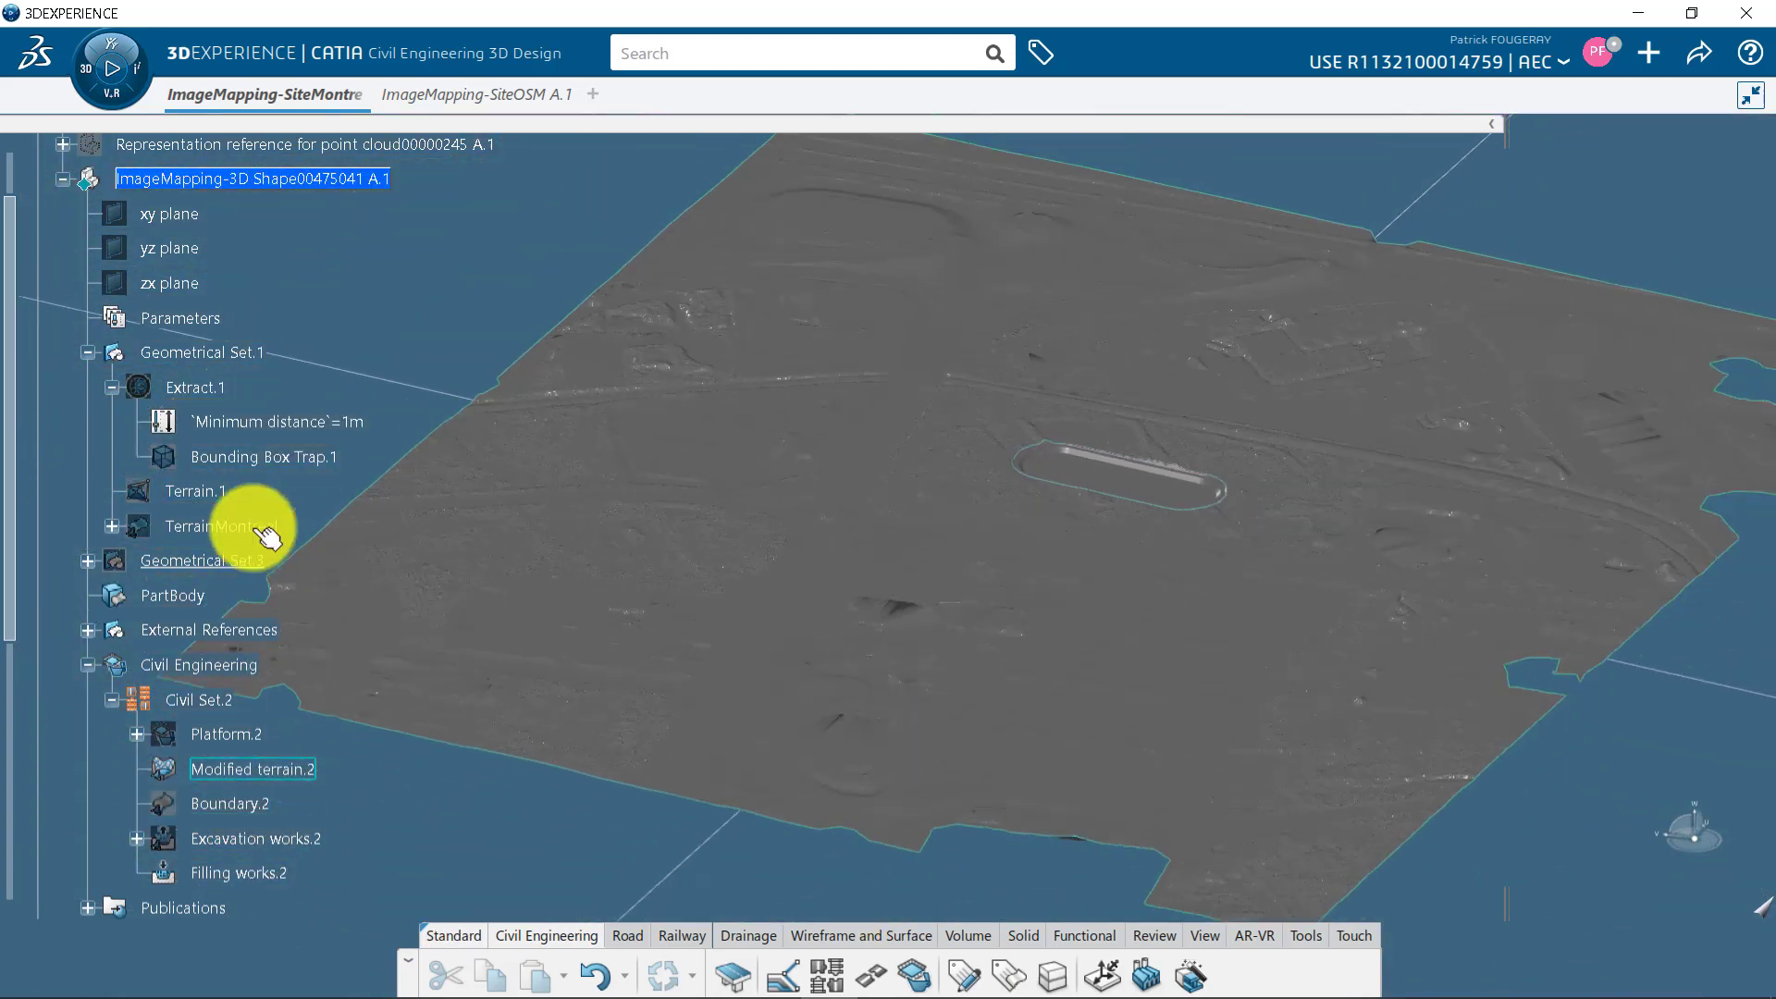
{"action": "left_click", "coordinate": [112, 525]}
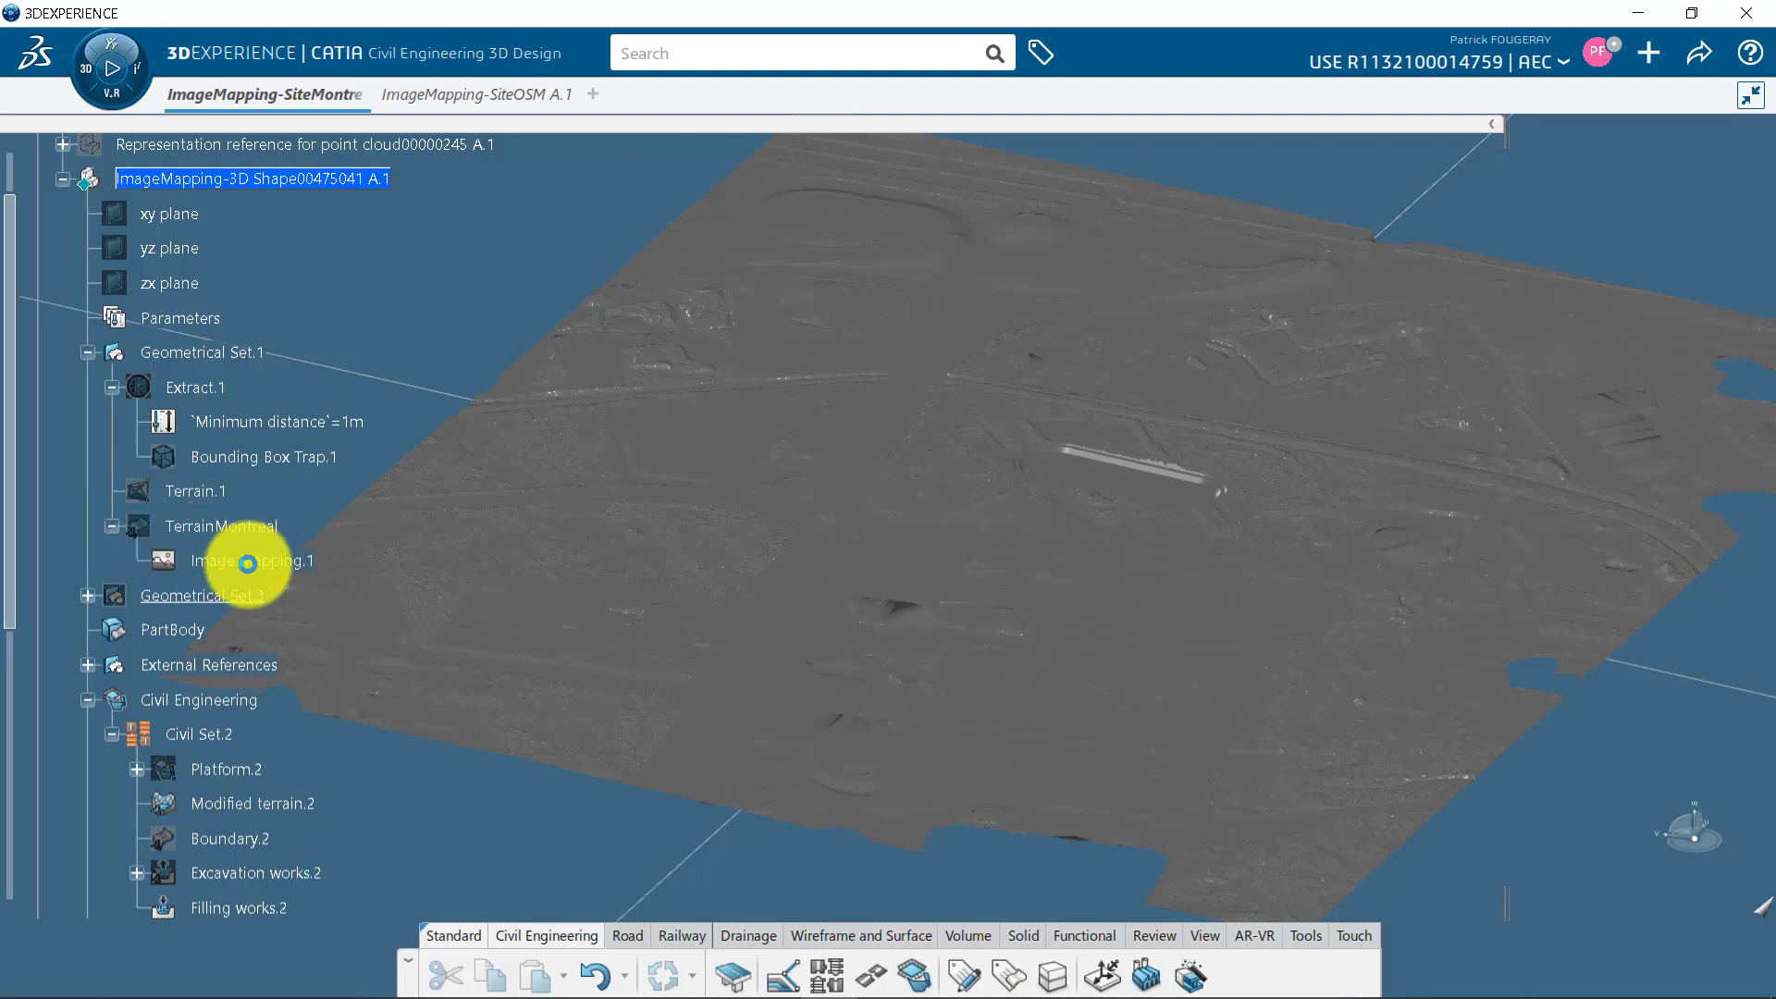
Edit Image Mapping.1, removing three stretches so propagation keeps only Modified terrain.2, and apply
{"action": "double_click", "coordinate": [263, 573]}
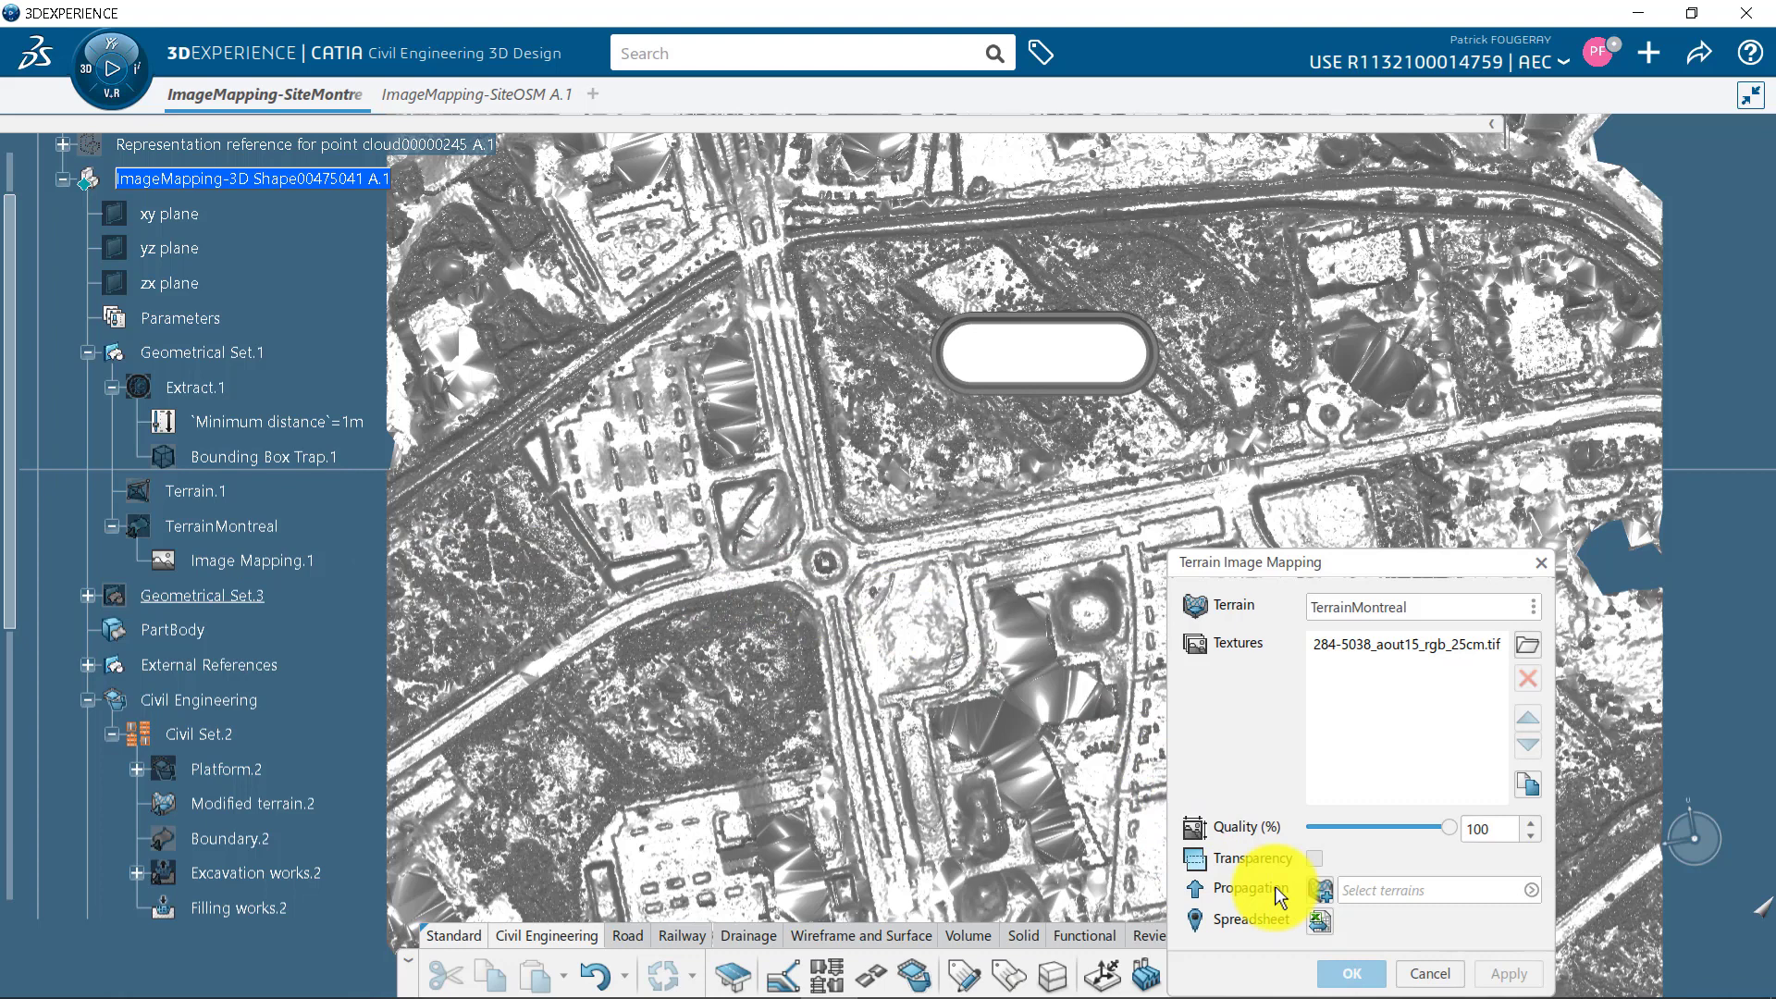
{"action": "left_click", "coordinate": [1329, 889]}
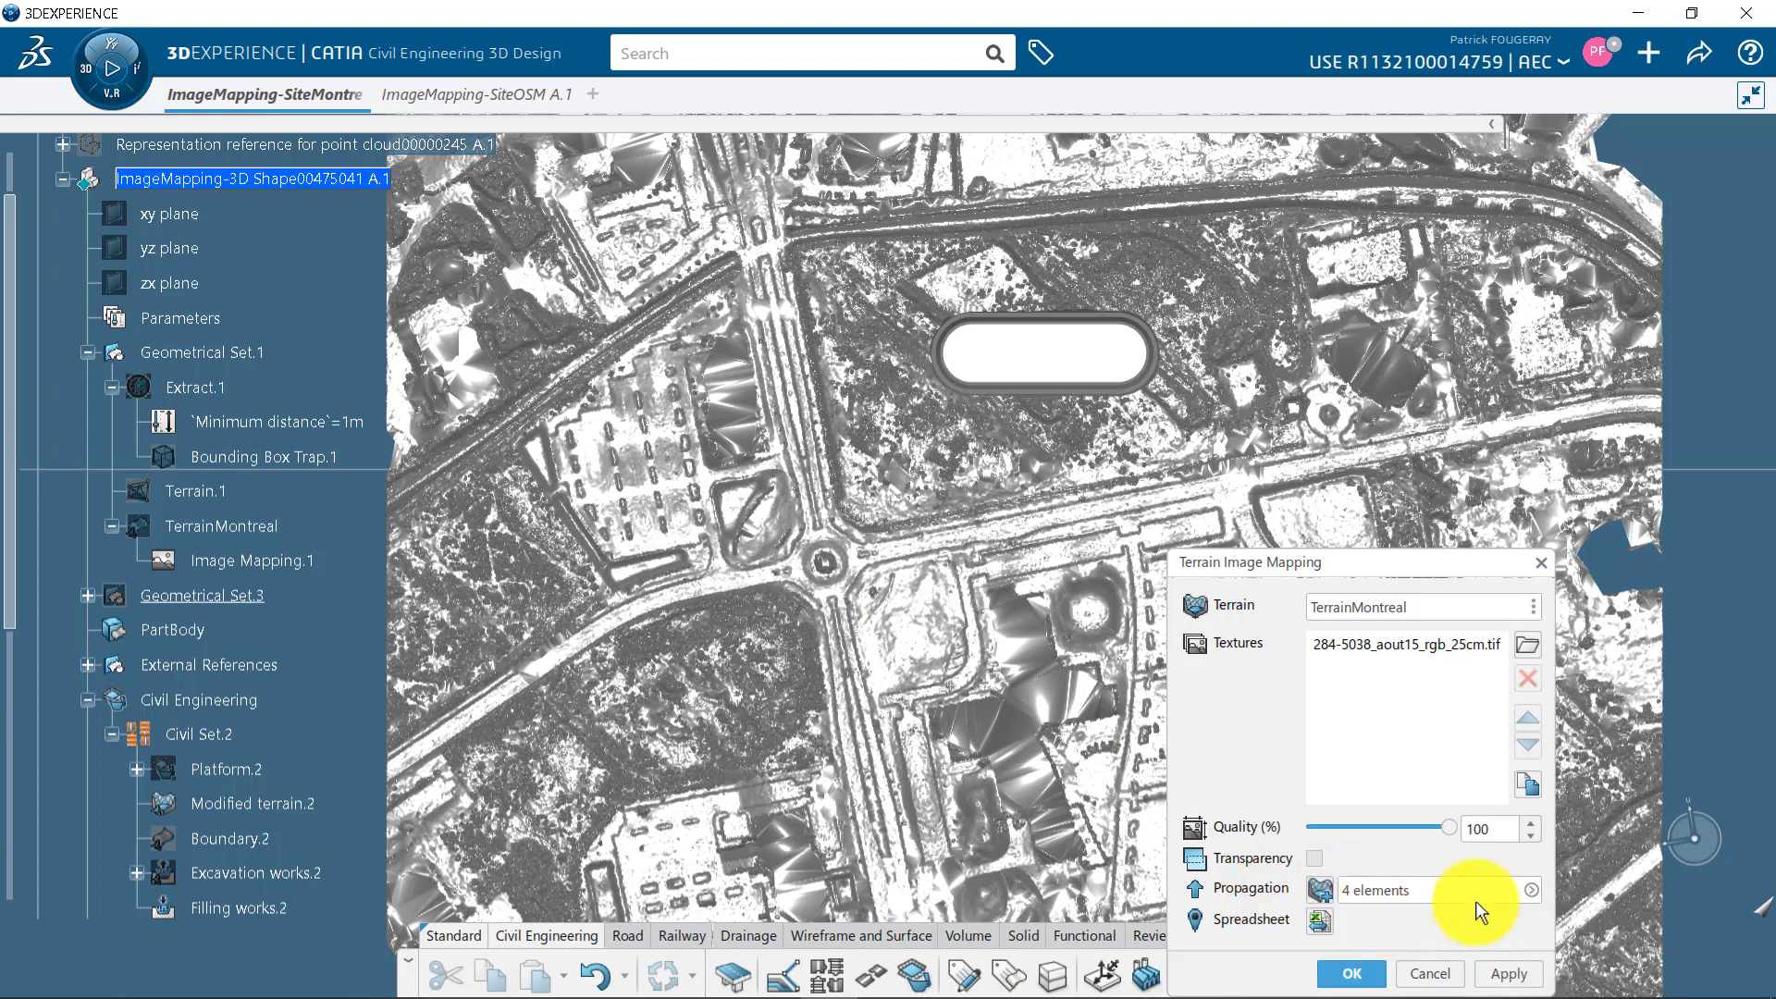
{"action": "left_click", "coordinate": [1532, 891]}
{"action": "left_click", "coordinate": [1152, 863]}
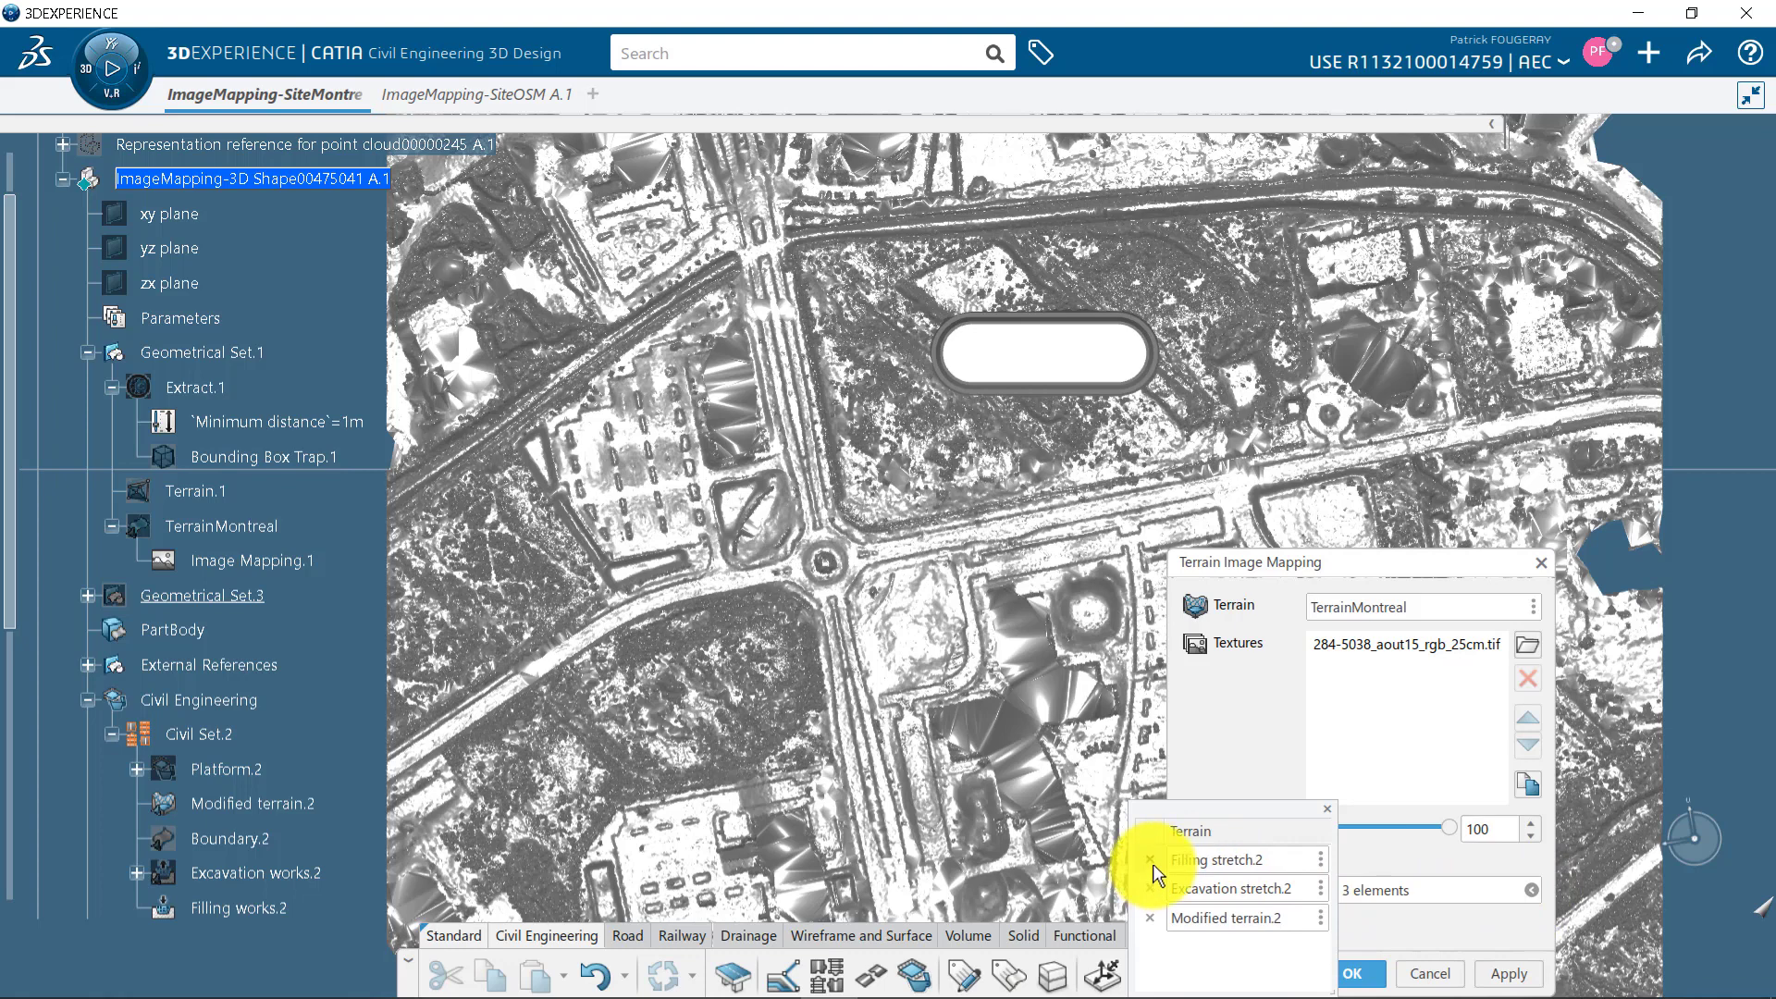
{"action": "left_click", "coordinate": [1152, 863]}
{"action": "left_click", "coordinate": [1152, 864]}
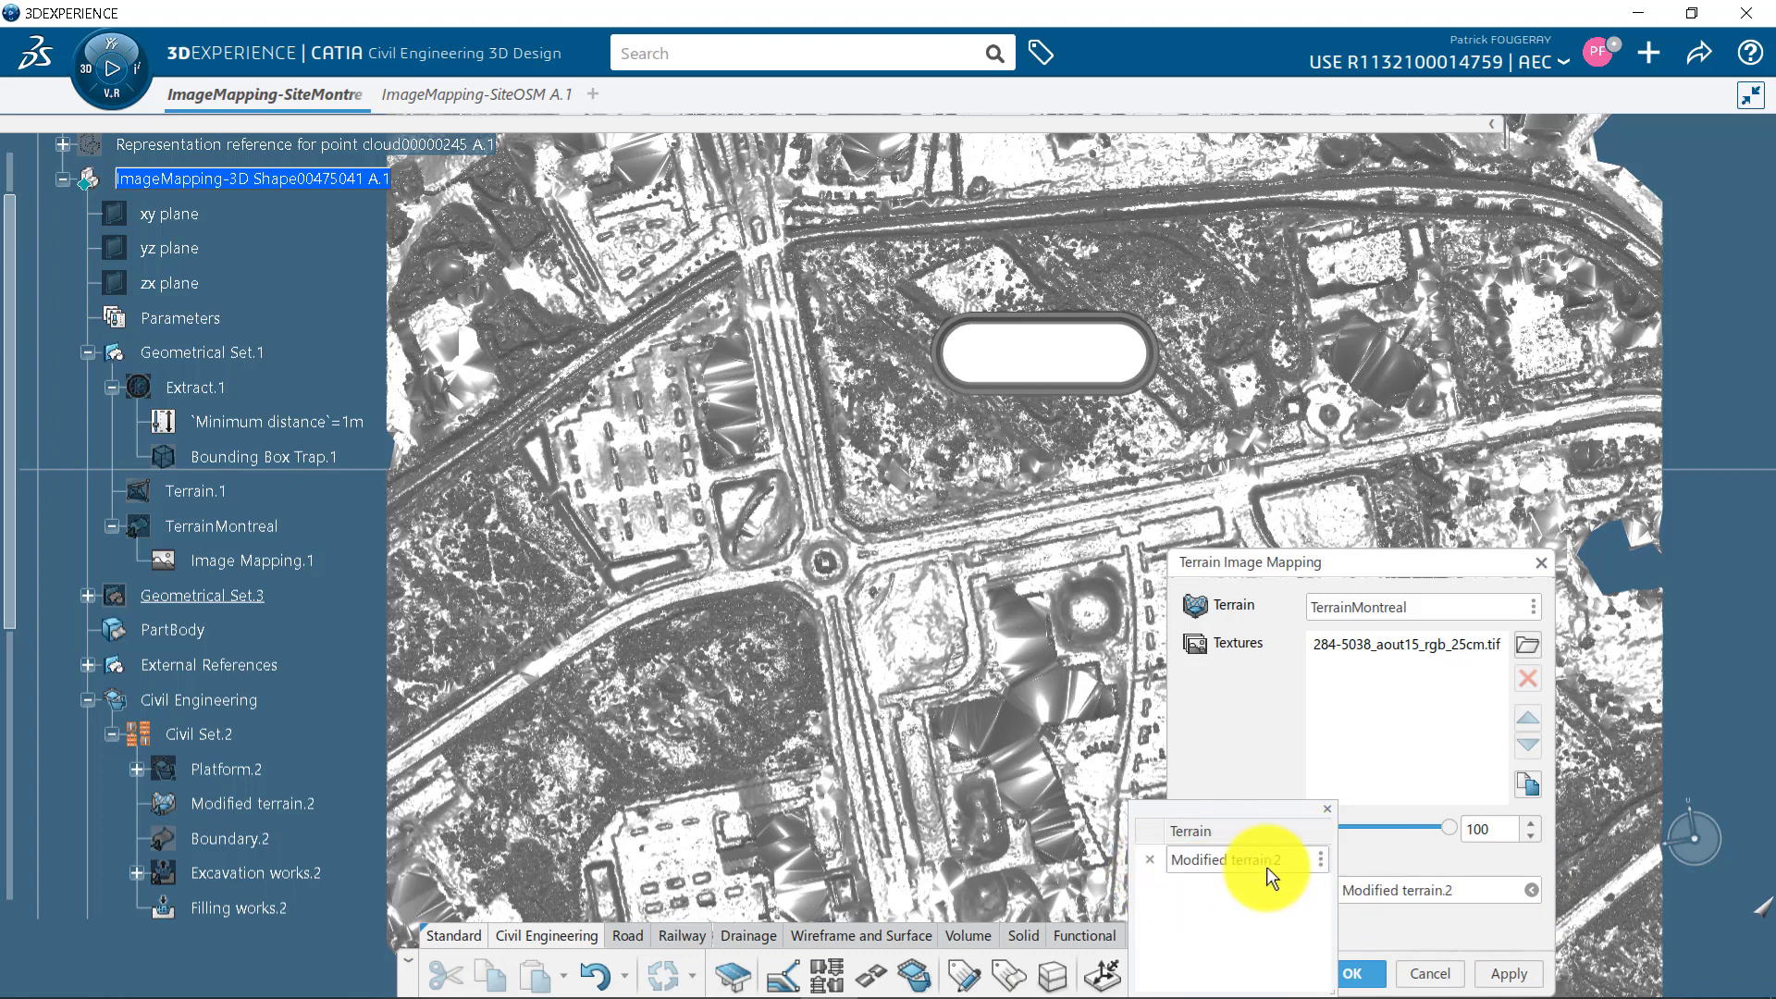
{"action": "left_click", "coordinate": [1328, 810]}
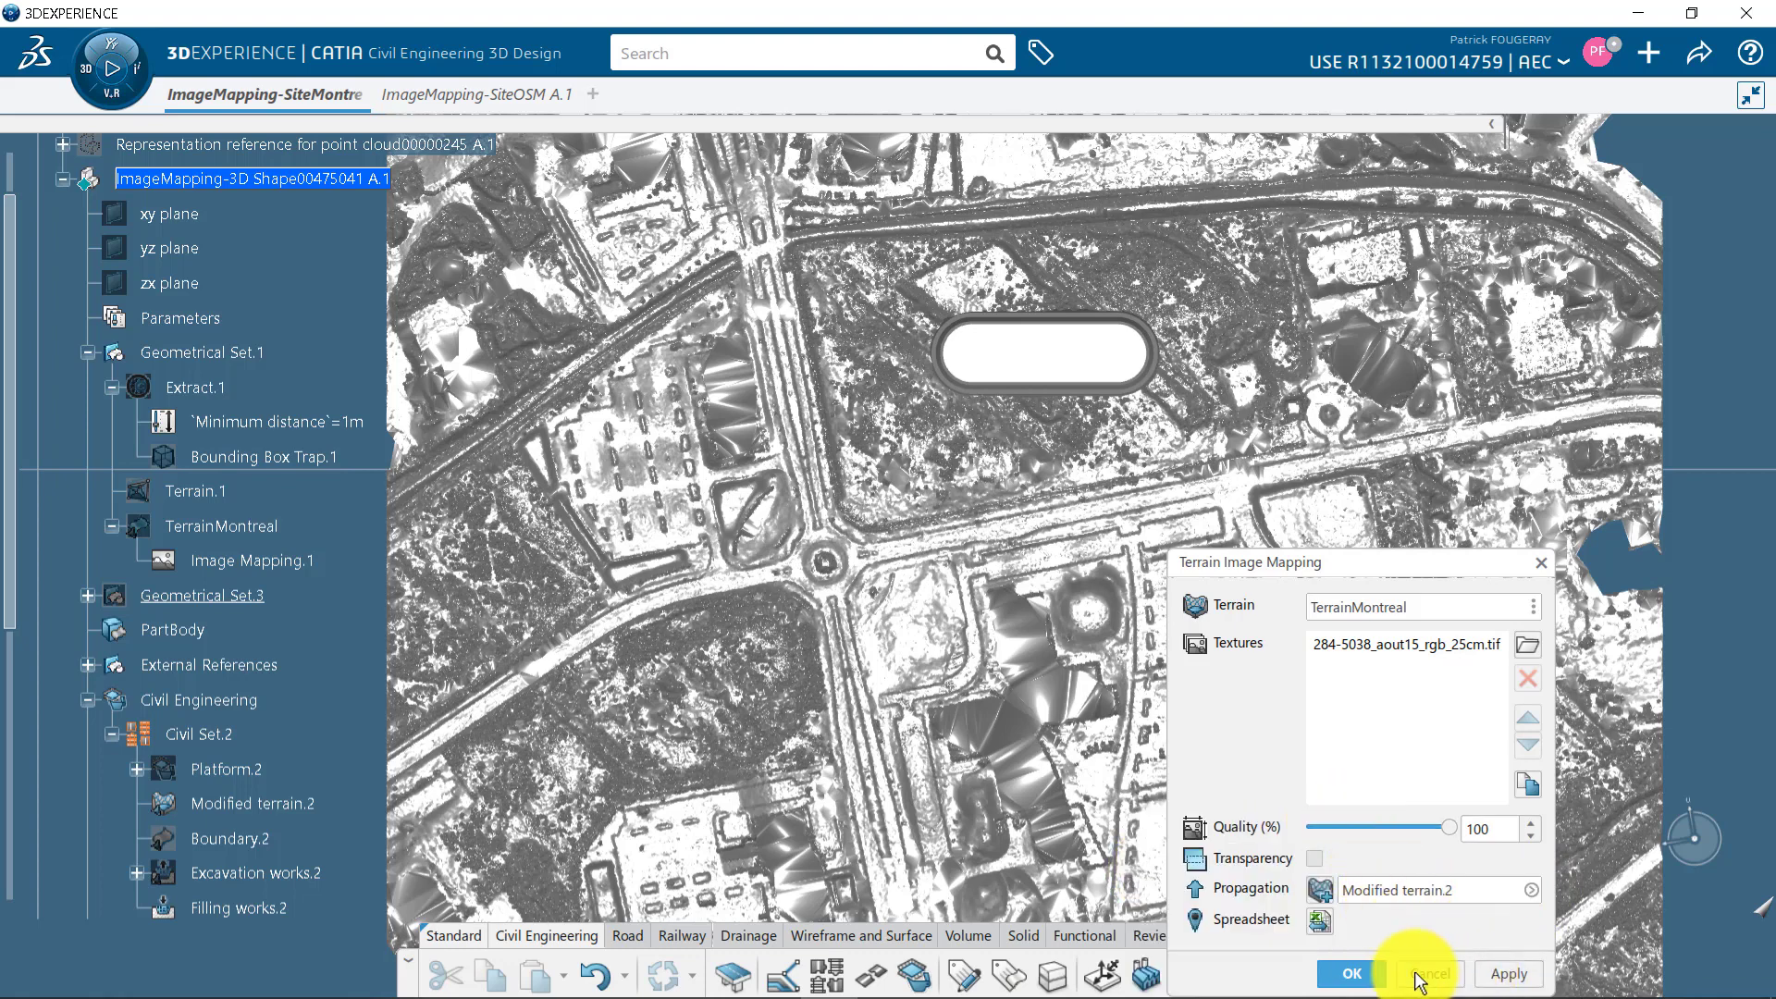
{"action": "left_click", "coordinate": [1503, 974]}
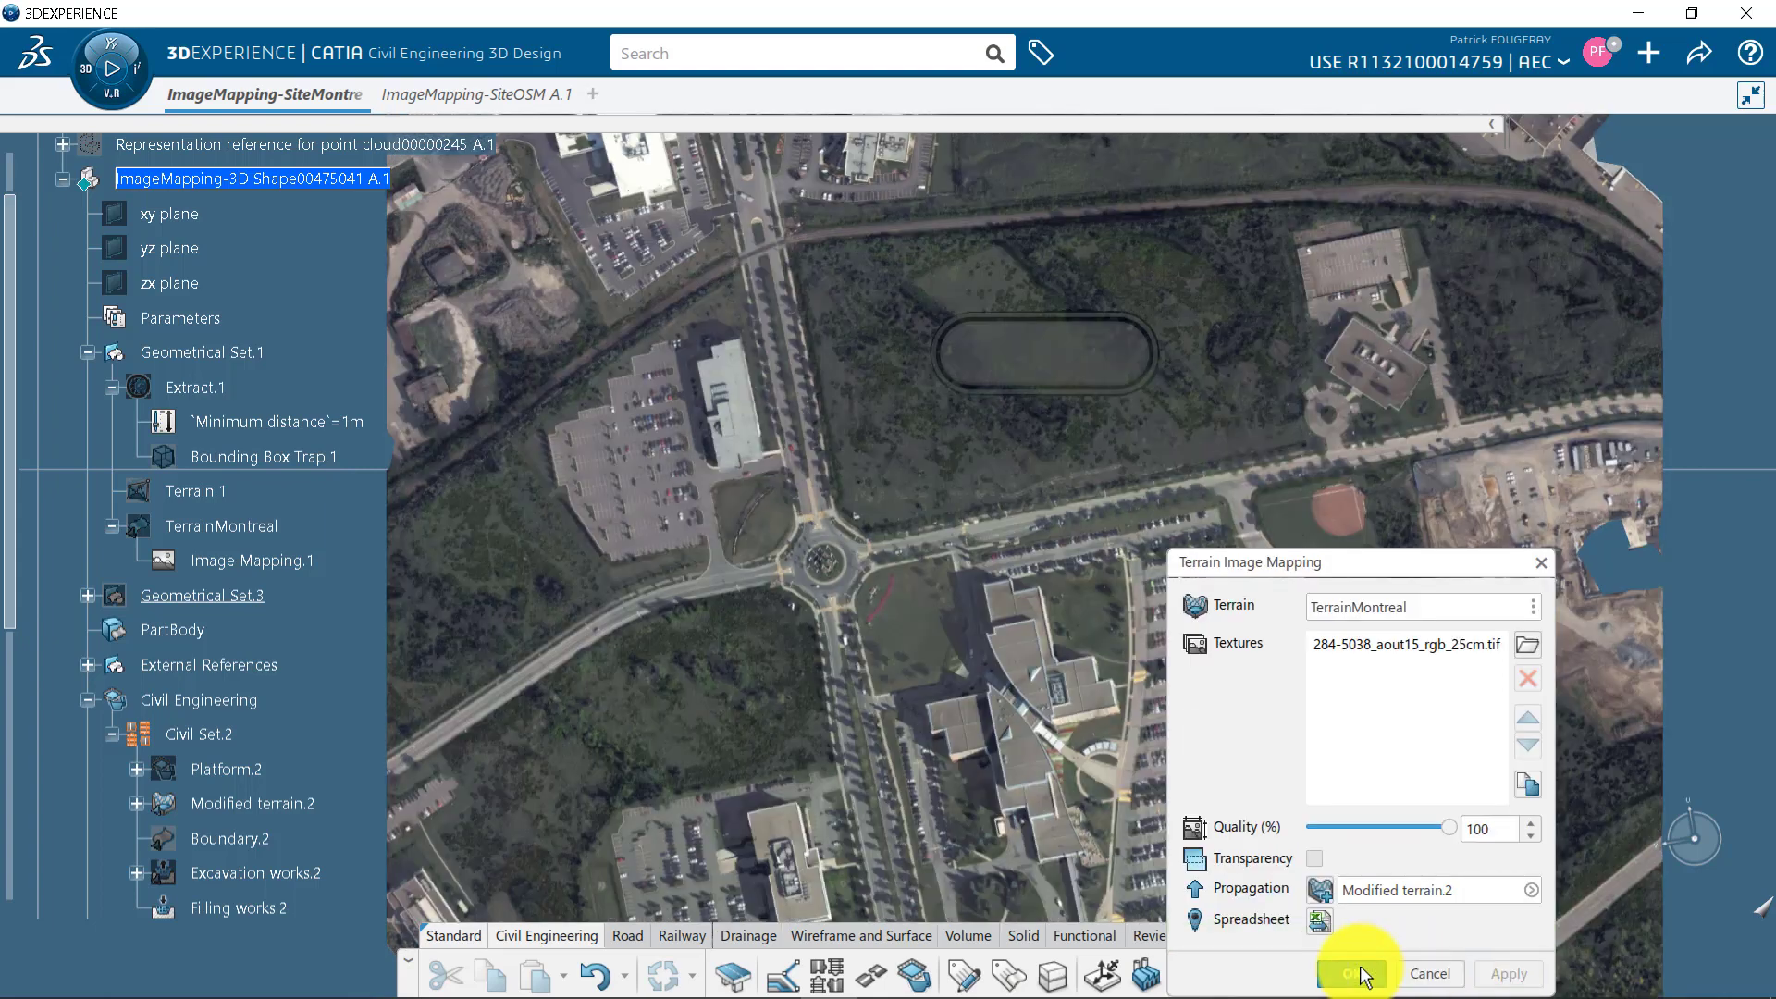
{"action": "left_click", "coordinate": [1351, 975]}
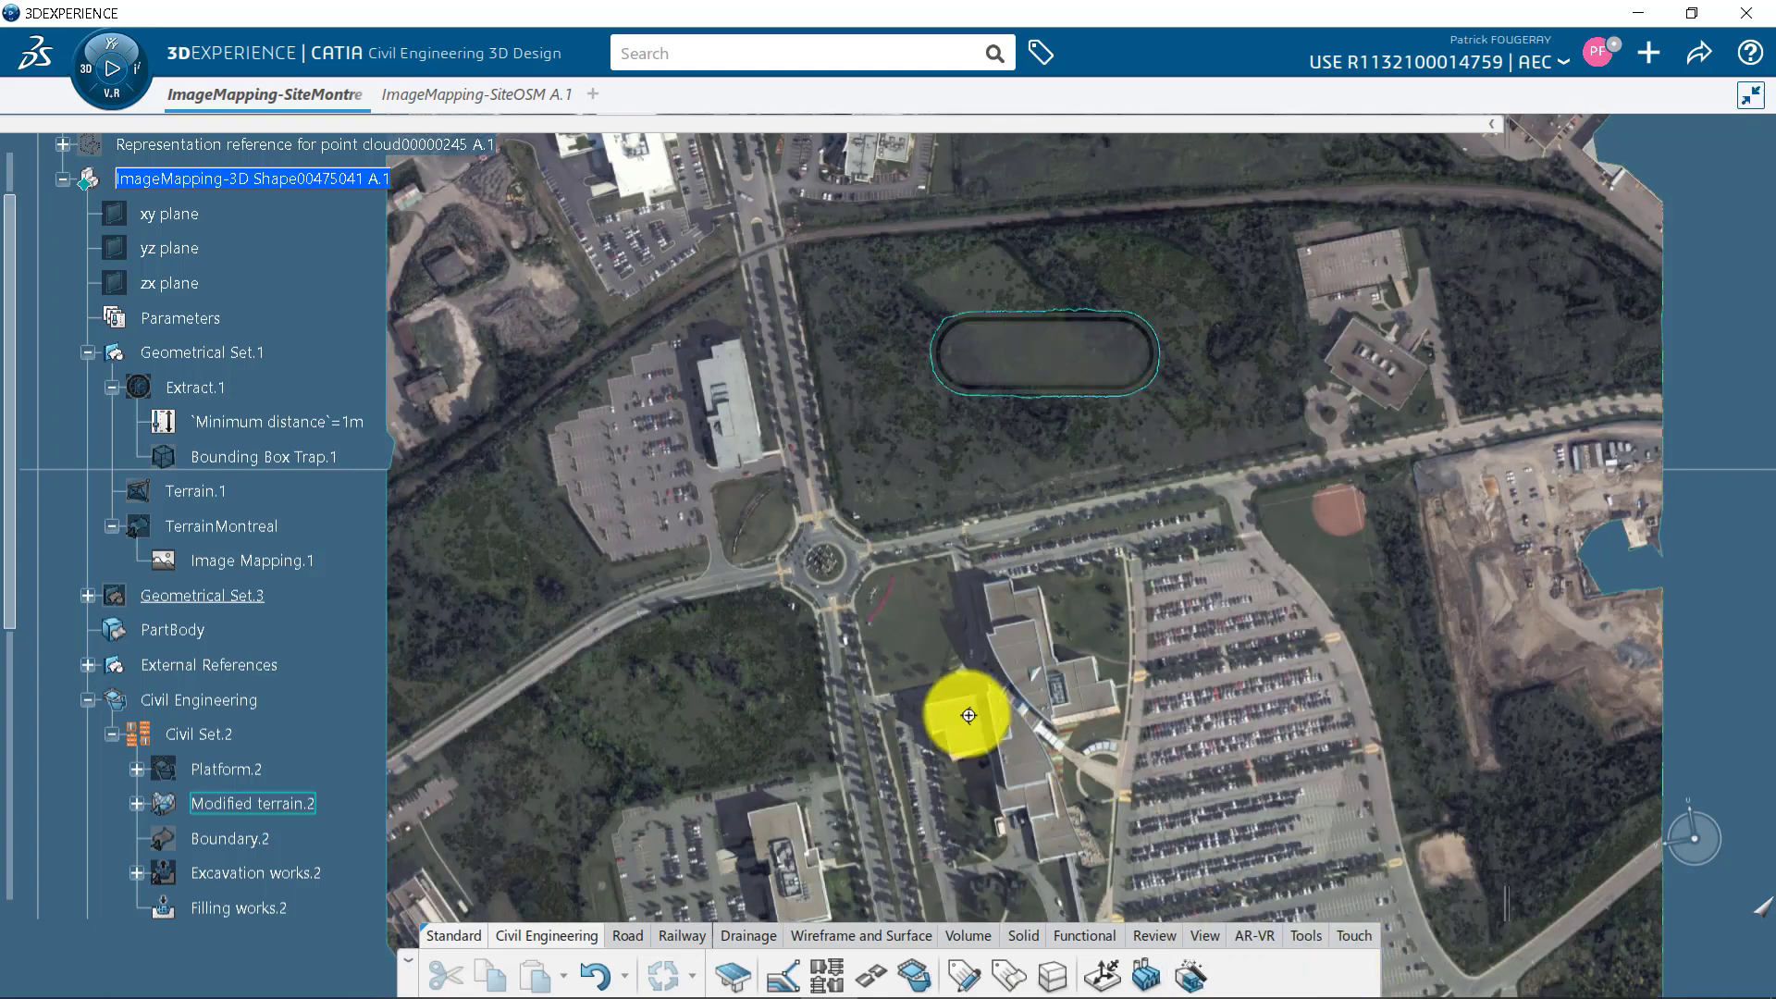
Show the TerrainNZValley terrain from straight above, north up, centred and enlarged in the view
{"action": "middle_click_drag", "start_coordinate": [972, 706], "coordinate": [975, 294]}
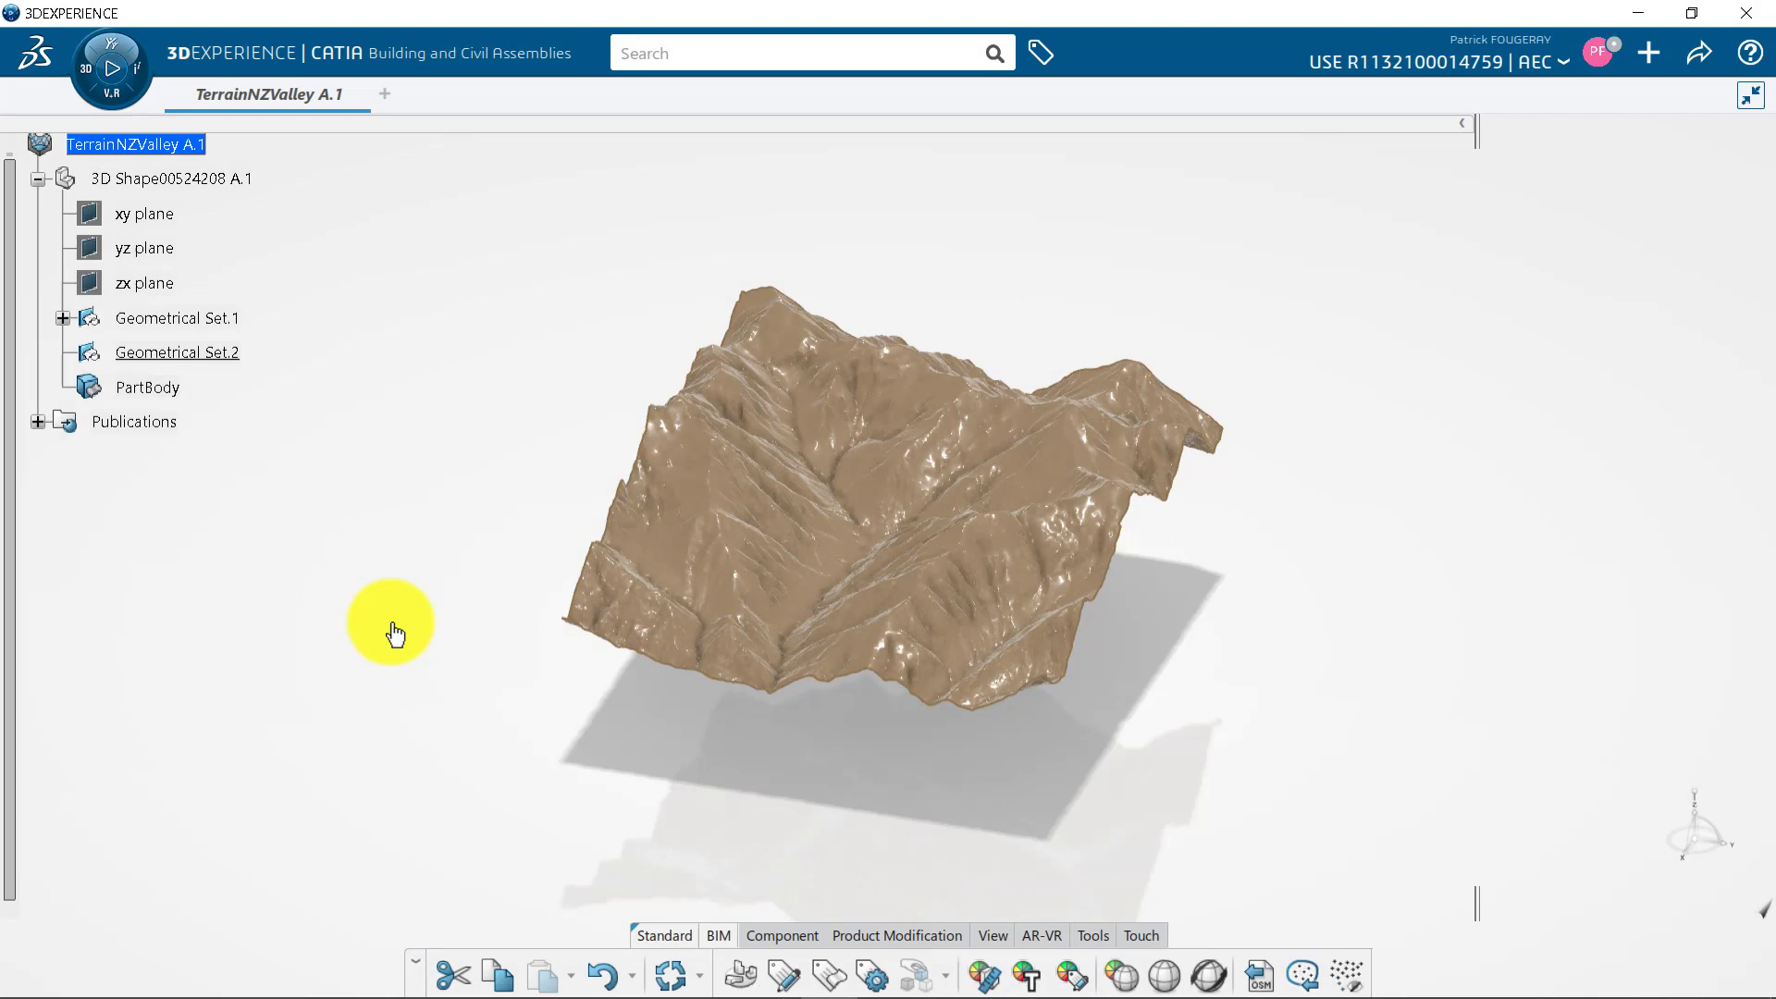
{"action": "middle_click_drag", "start_coordinate": [388, 626], "coordinate": [414, 562]}
{"action": "middle_click_drag", "start_coordinate": [374, 503], "coordinate": [456, 563]}
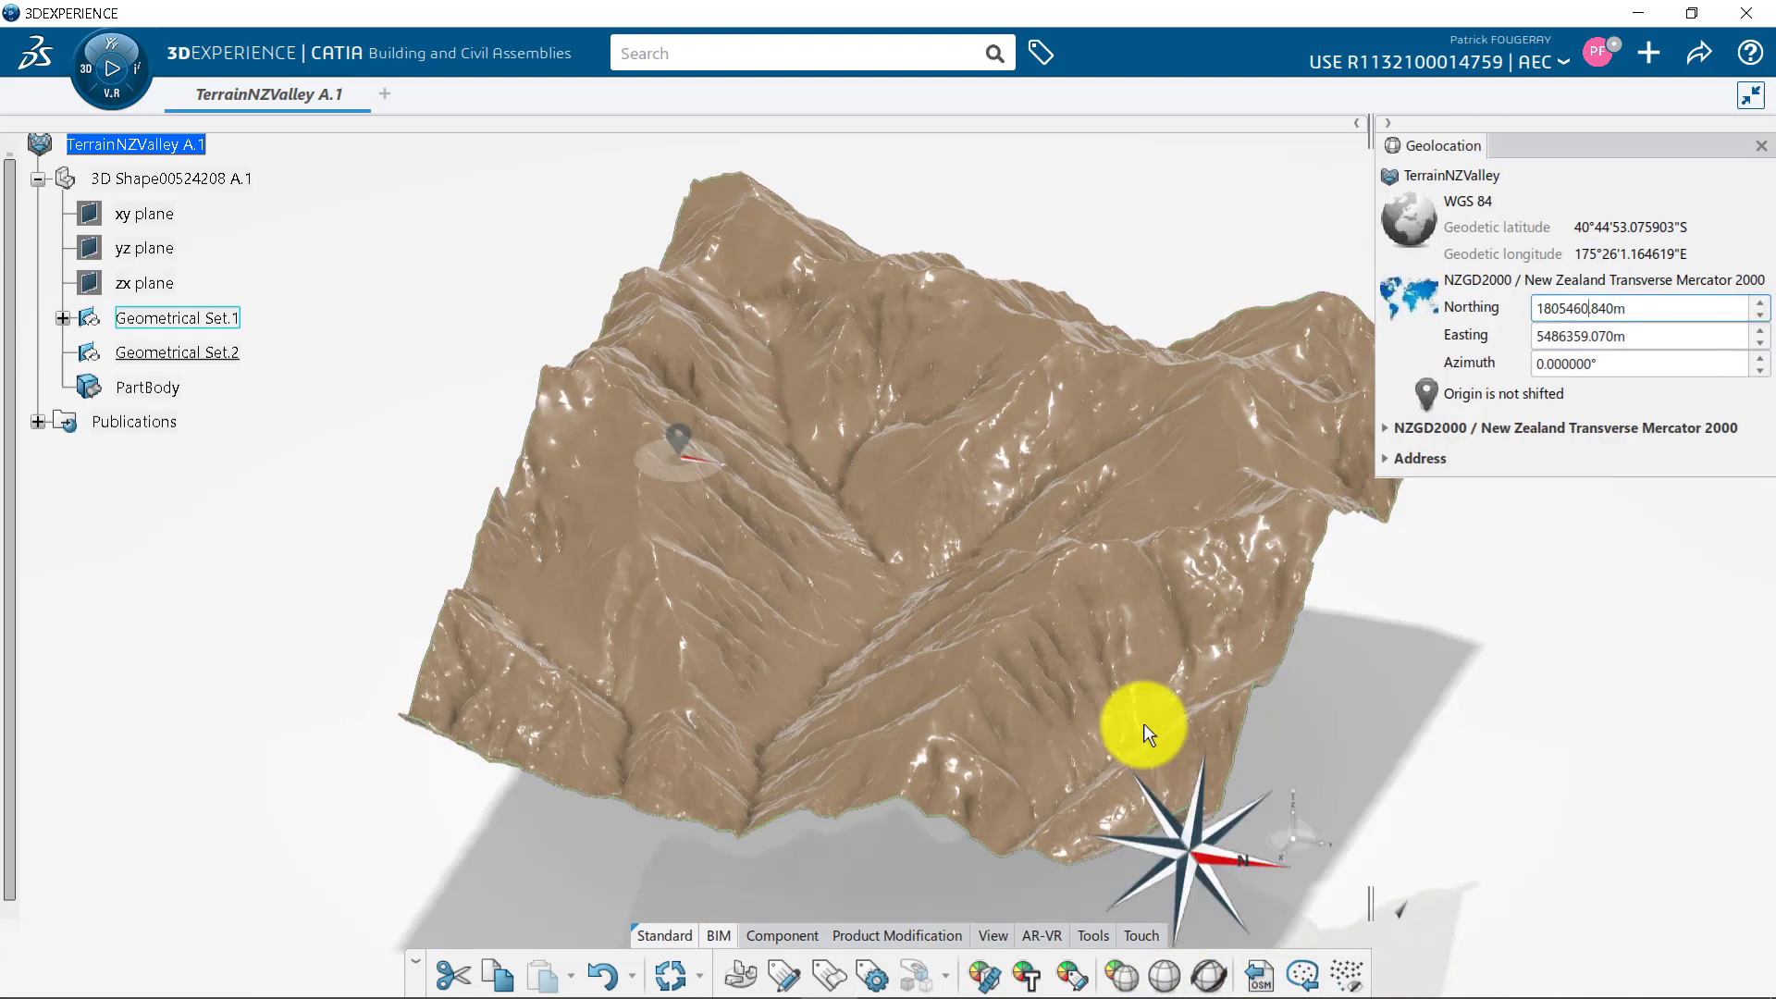
{"action": "left_click", "coordinate": [1242, 868]}
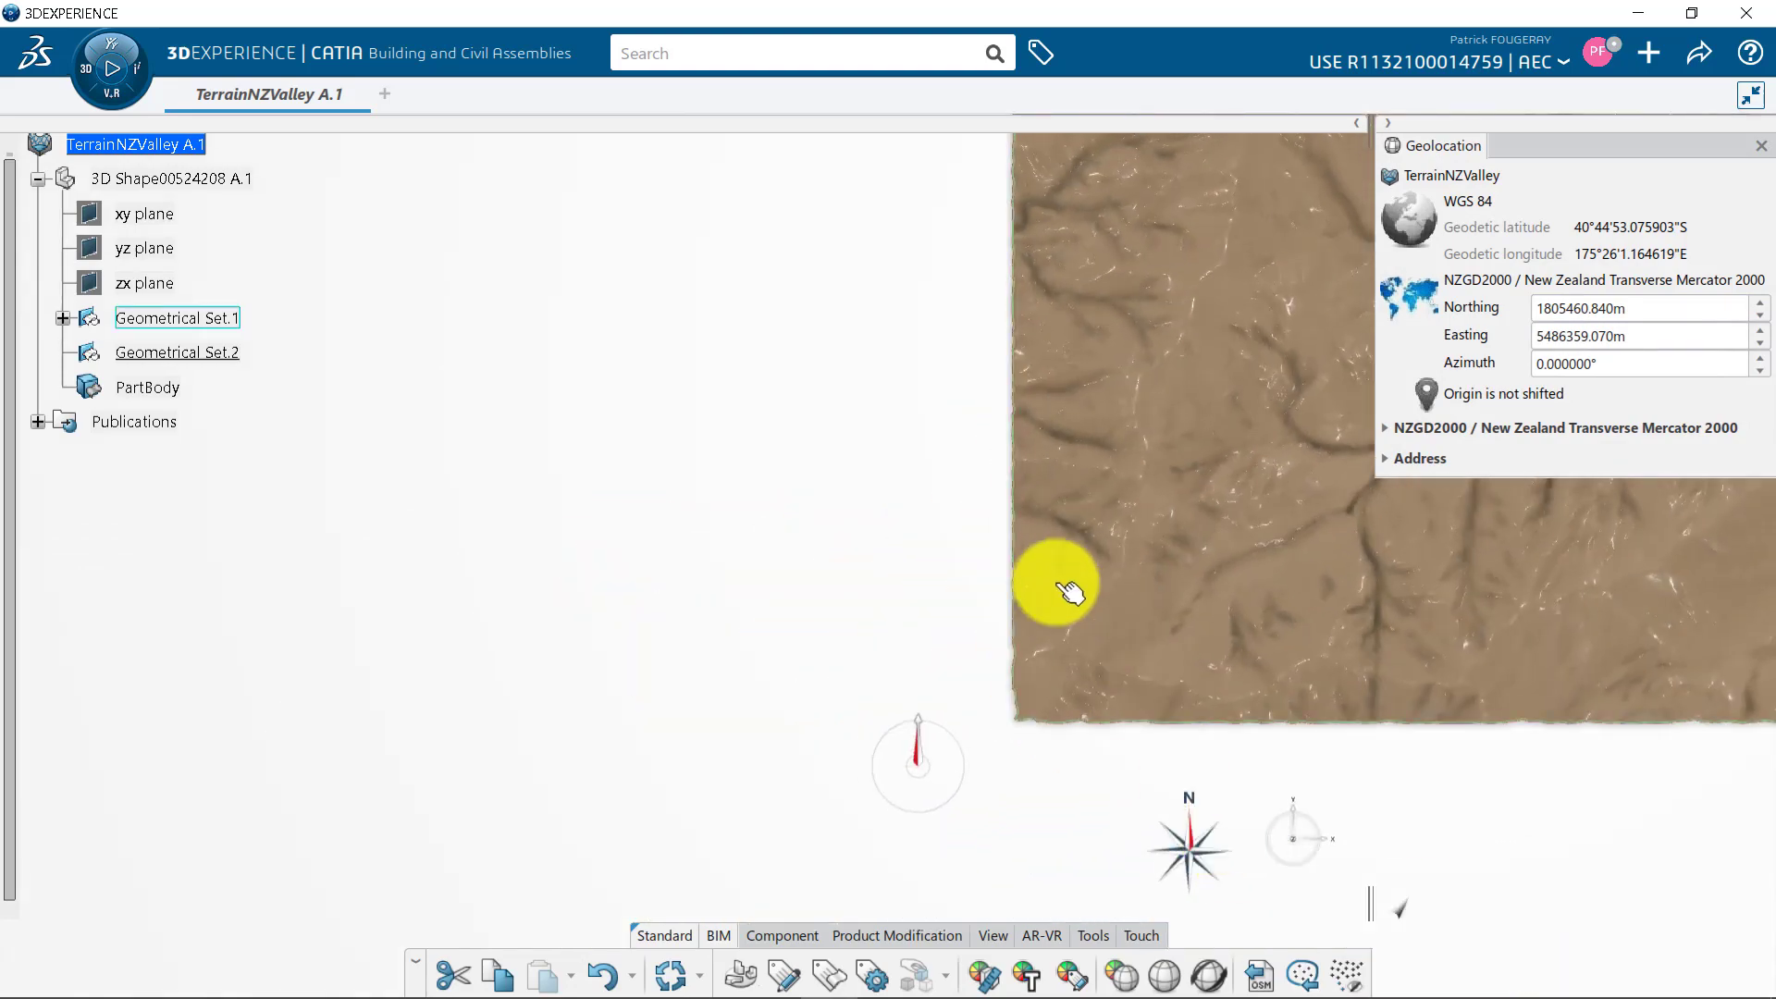
{"action": "middle_click_drag", "start_coordinate": [930, 445], "coordinate": [416, 662]}
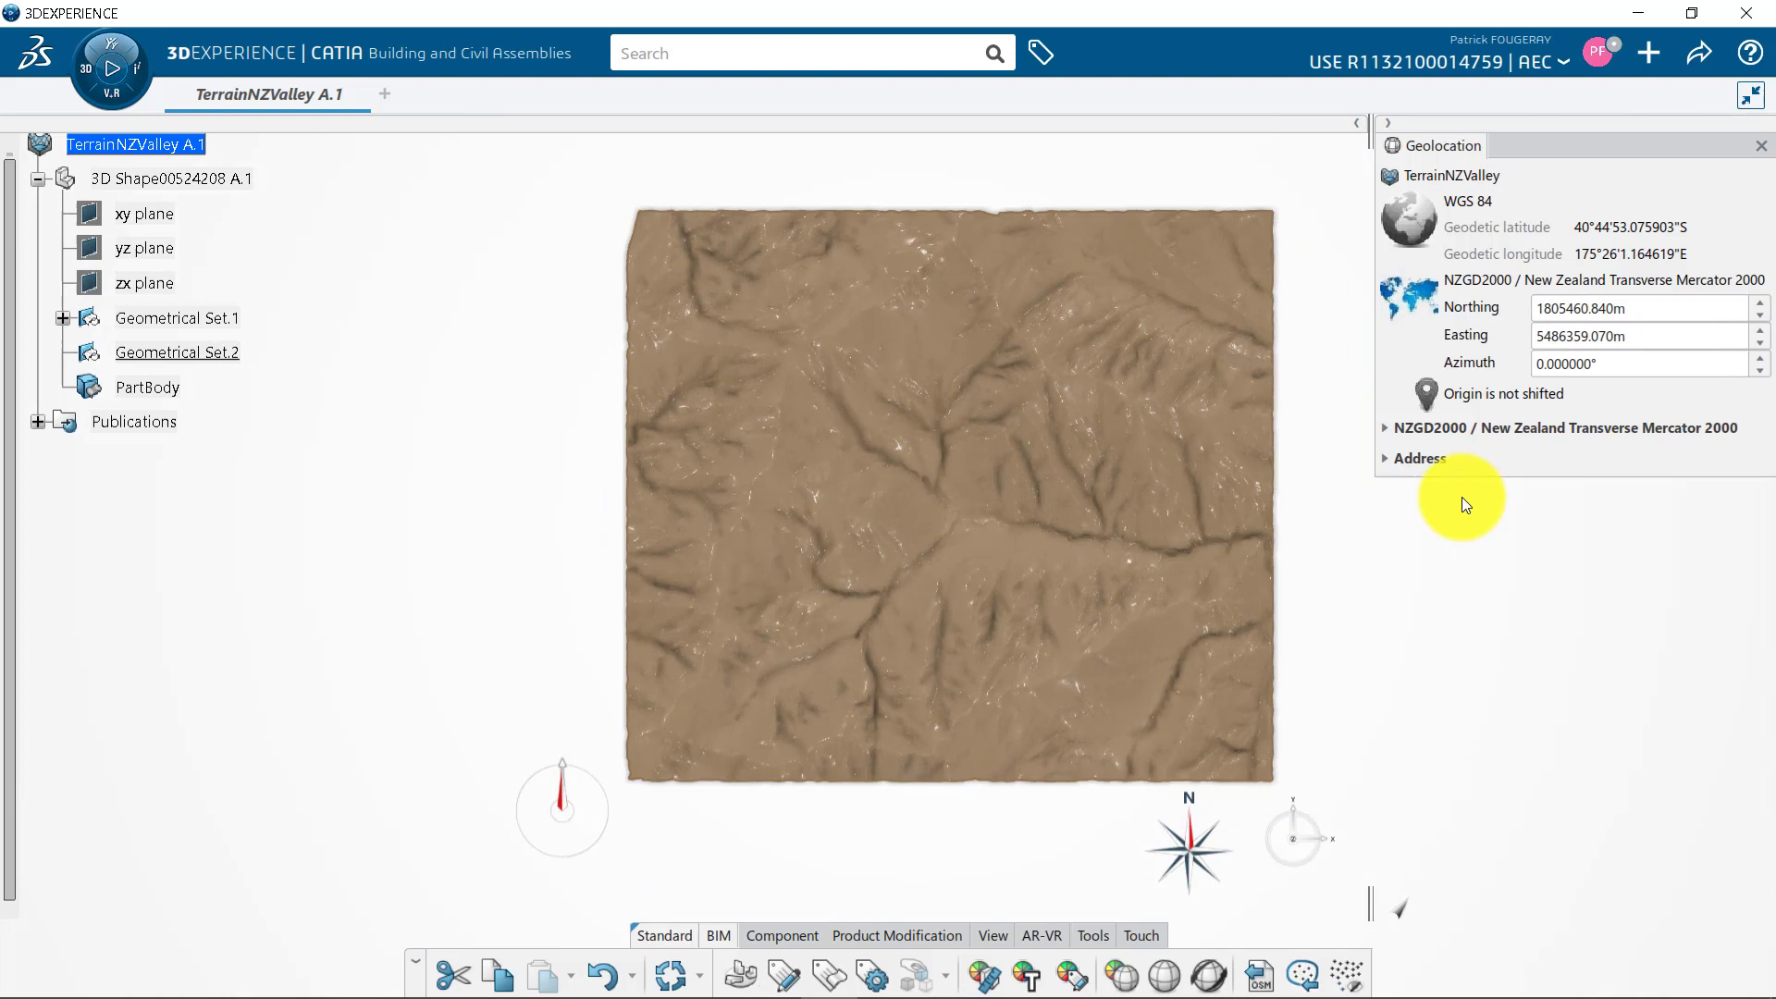
Copy the origin's WGS 84 latitude/longitude as decimal degrees and launch the Coordinate Converter
{"action": "right_click", "coordinate": [1491, 238]}
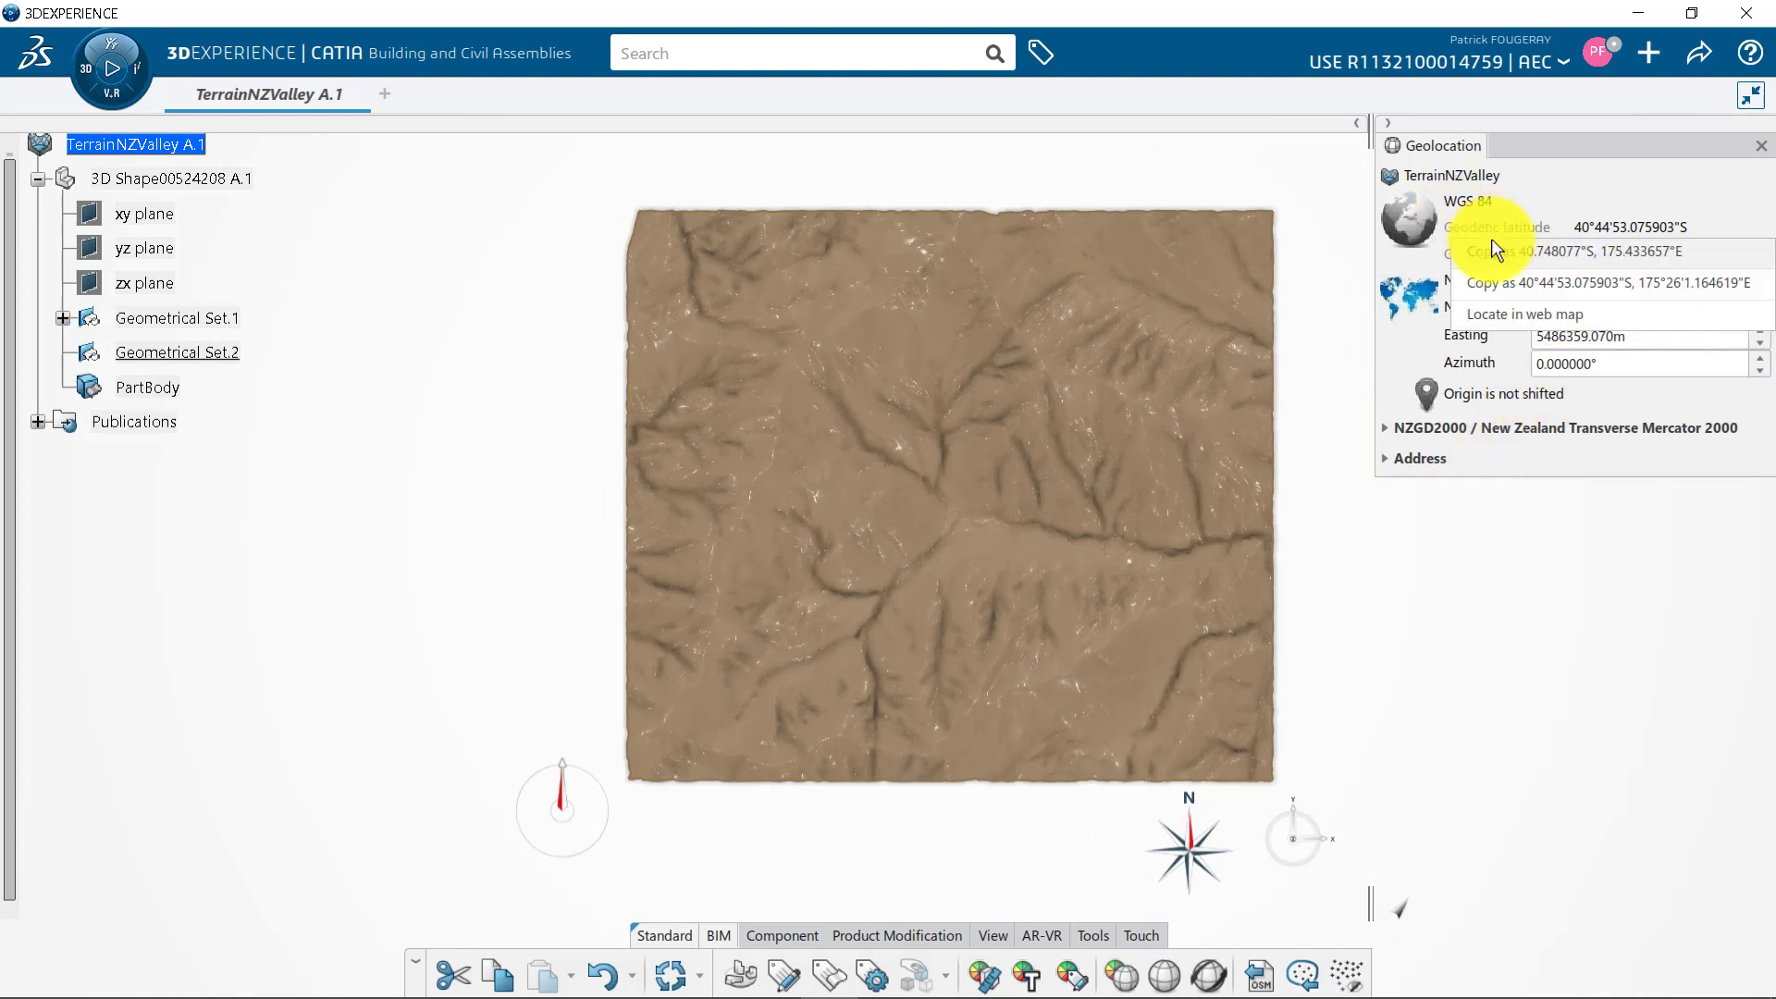
{"action": "left_click", "coordinate": [1539, 254]}
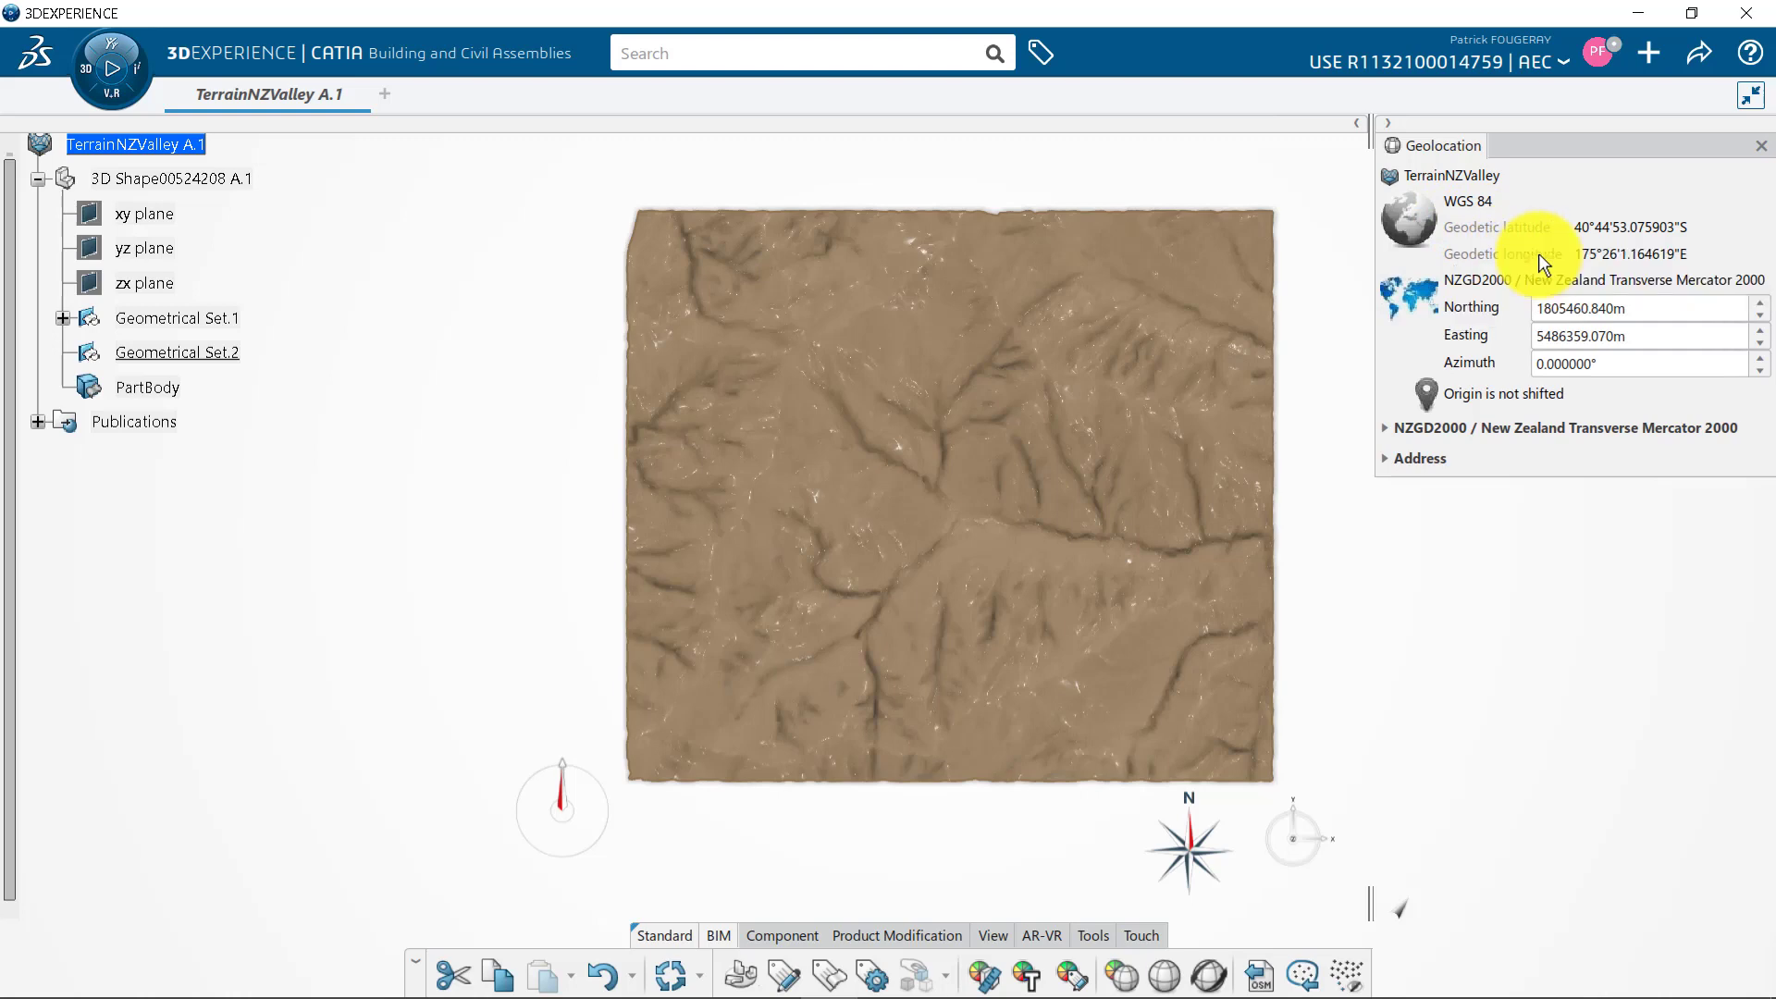
{"action": "middle_click_drag", "start_coordinate": [1303, 538], "coordinate": [1262, 574]}
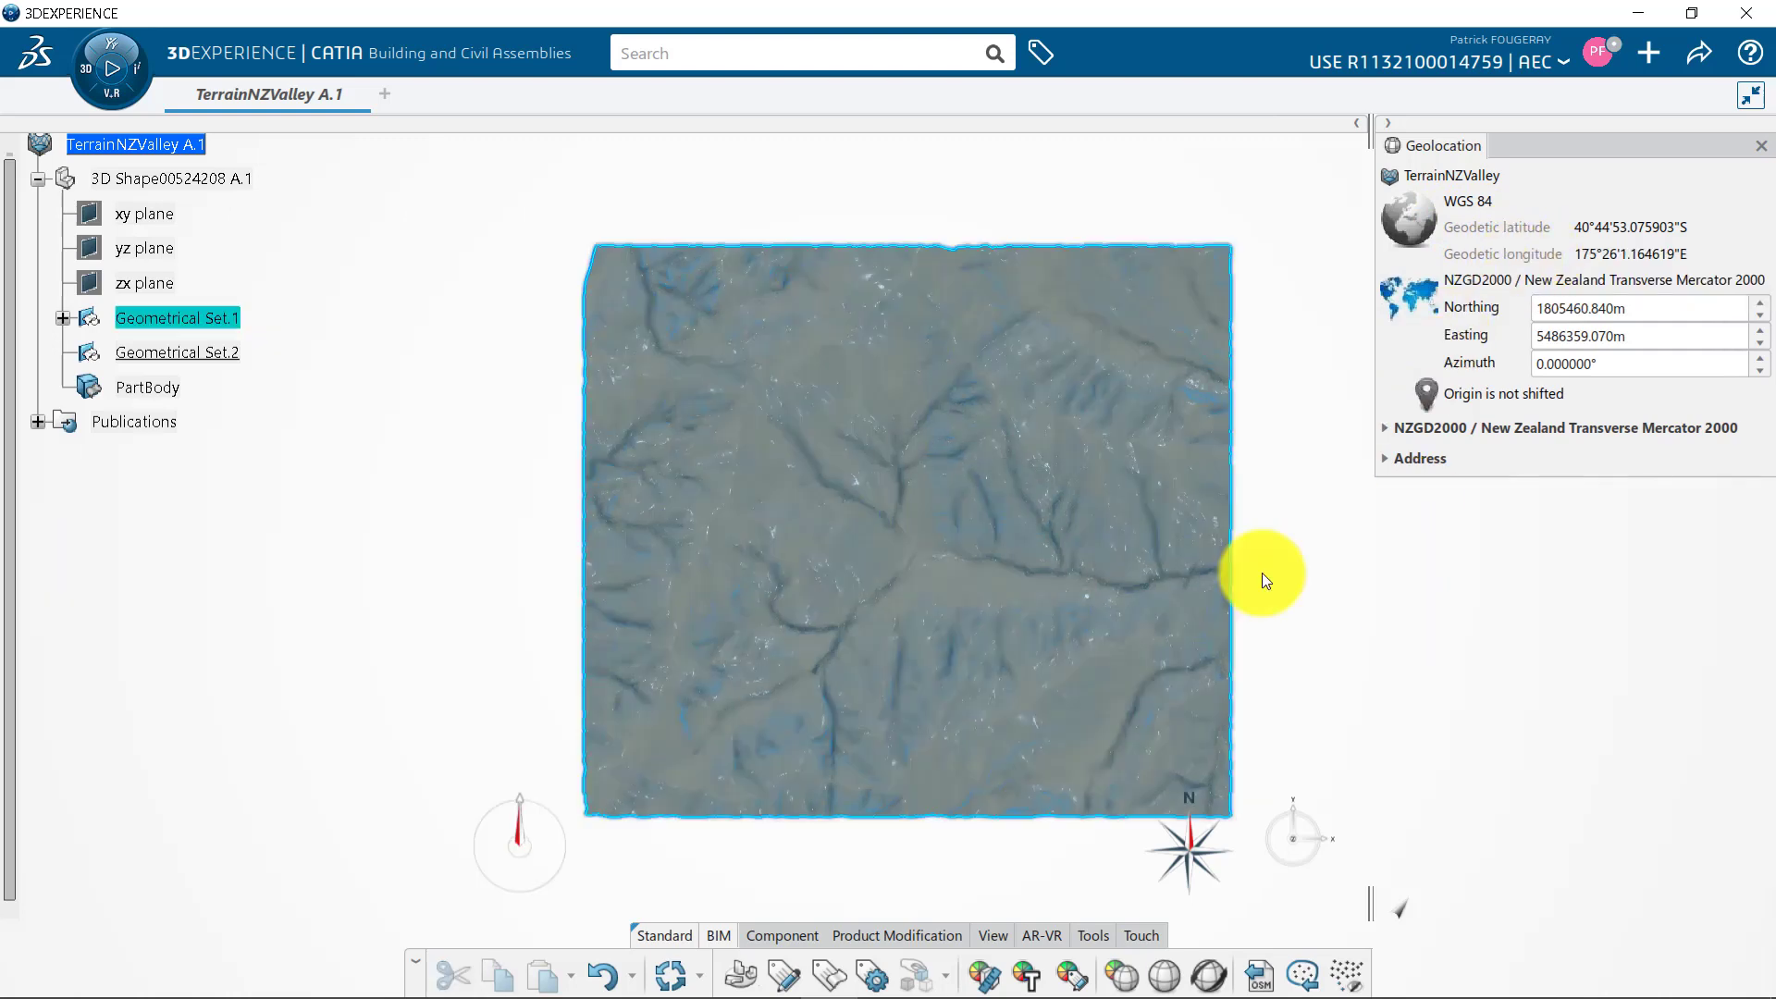
{"action": "left_click", "coordinate": [1213, 977]}
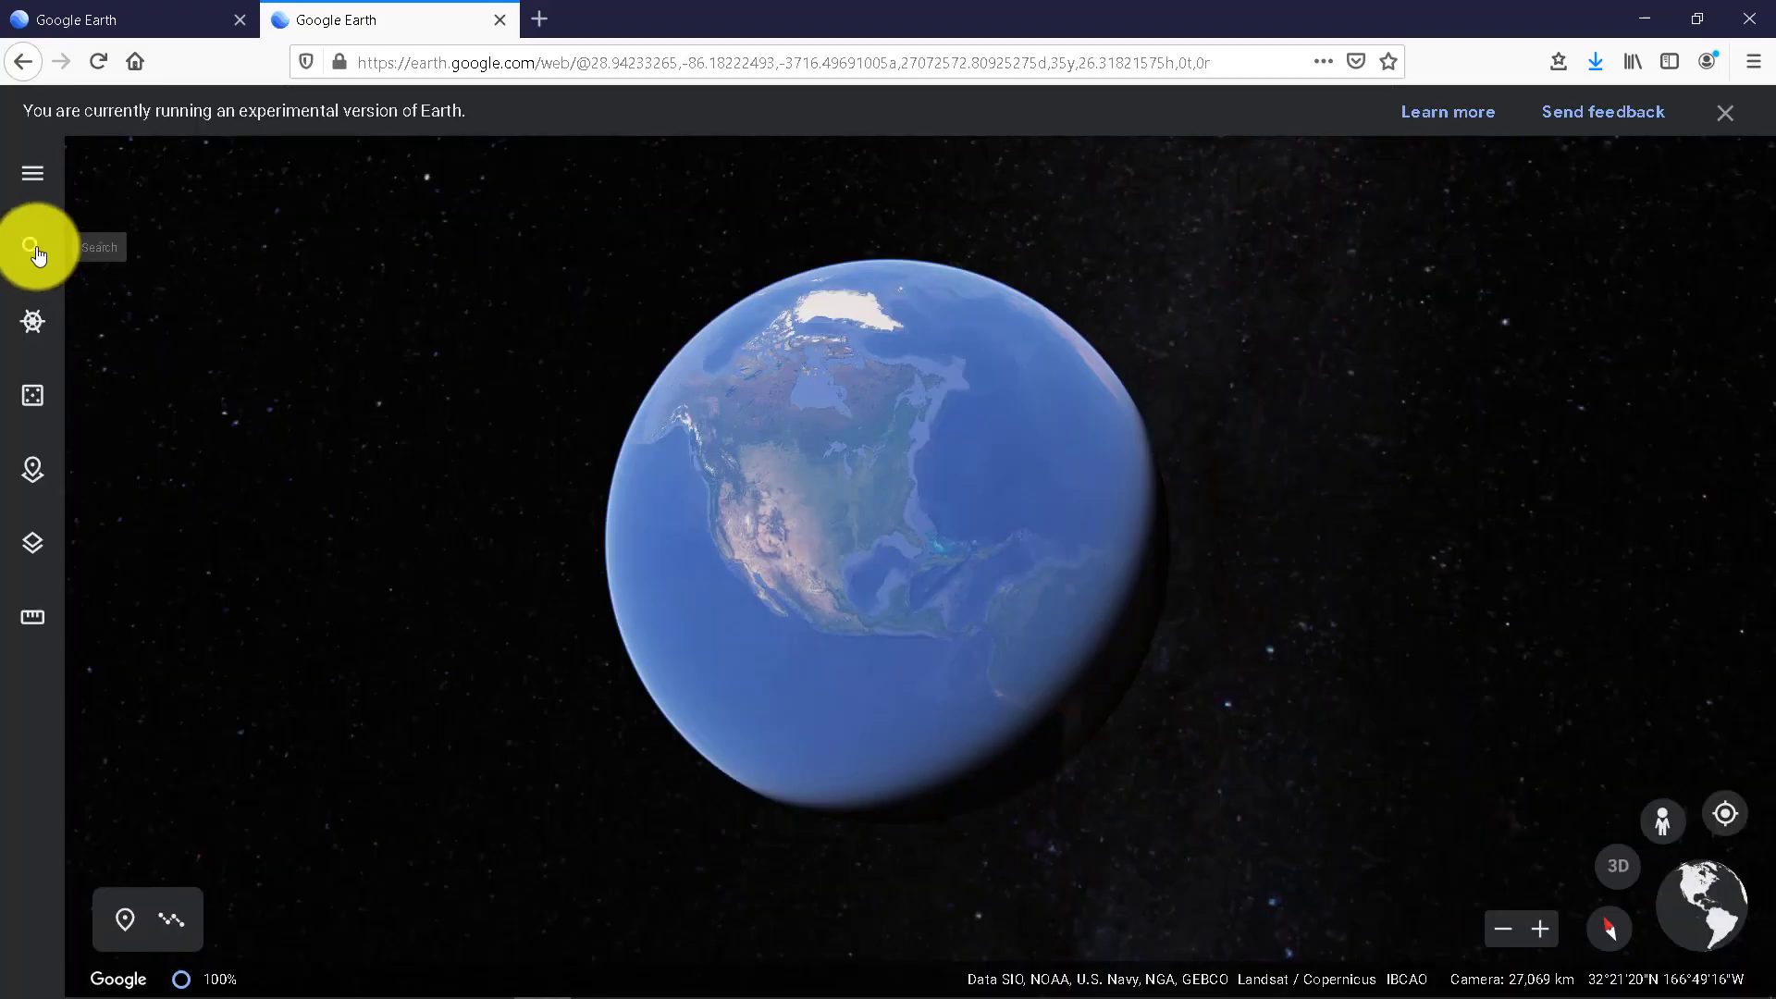
Search Google Earth for the pasted coordinates 40.748077°S, 175.433657°E
{"action": "left_click", "coordinate": [32, 248]}
{"action": "right_click", "coordinate": [186, 181]}
{"action": "left_click", "coordinate": [242, 250]}
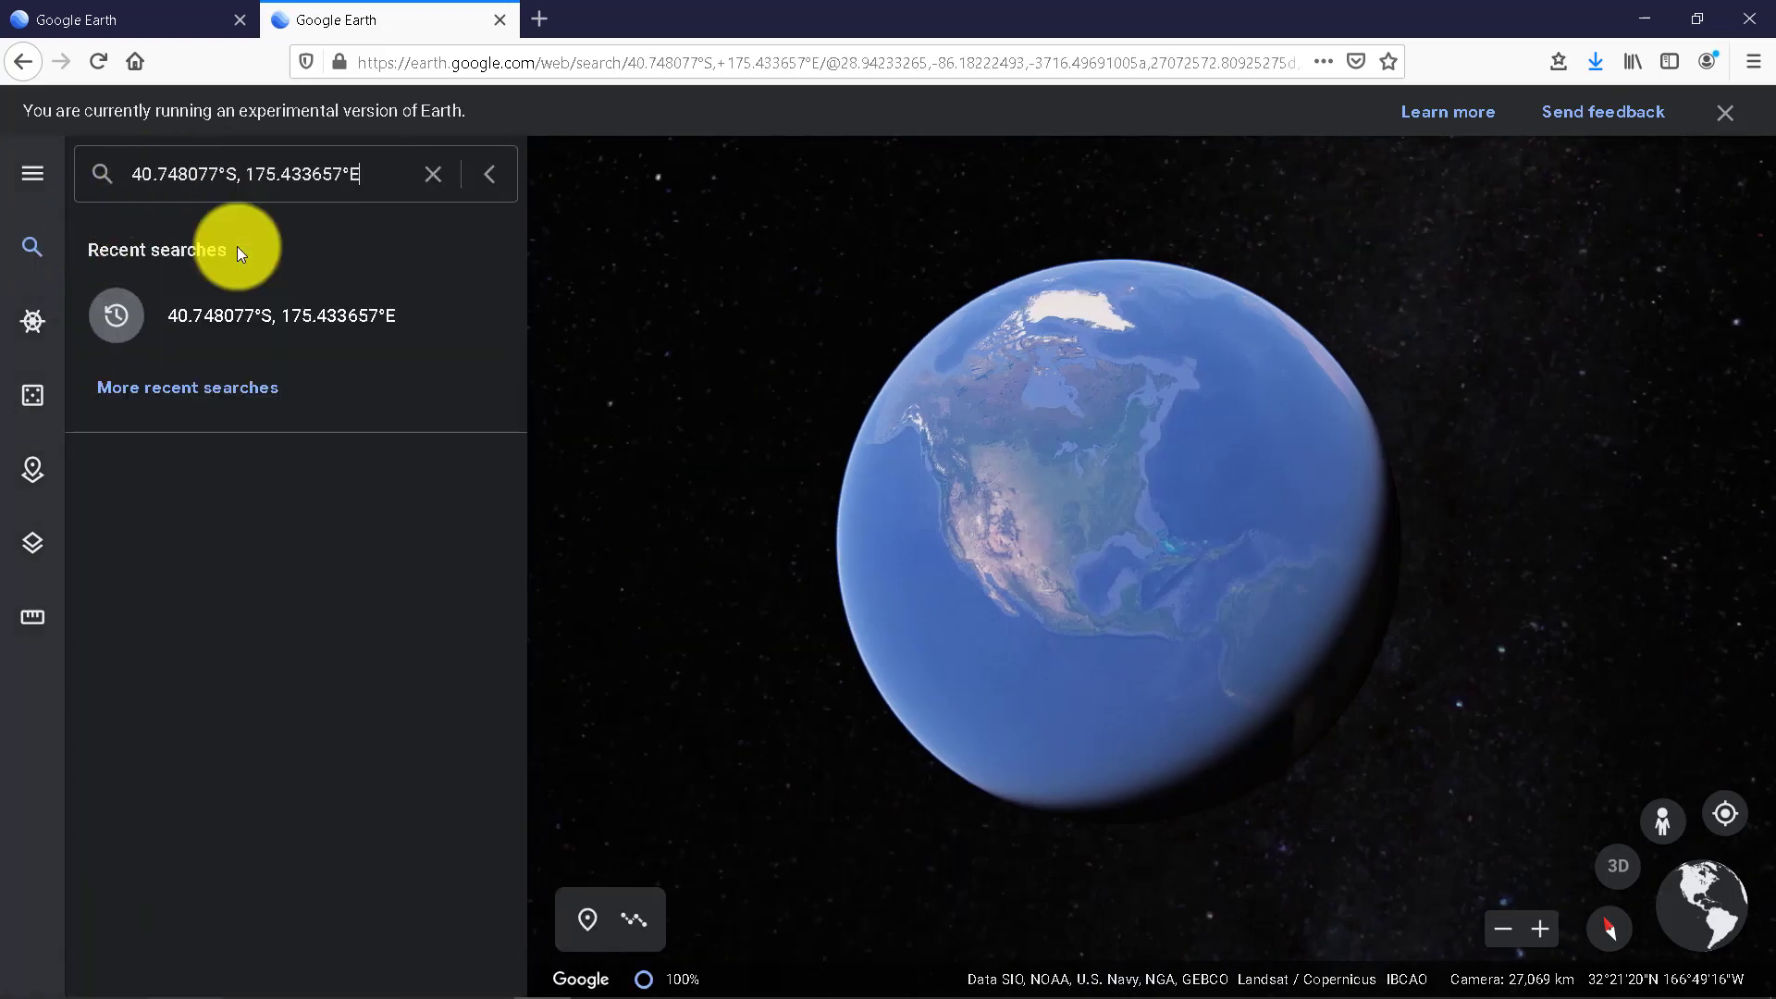
{"action": "key", "text": "Return"}
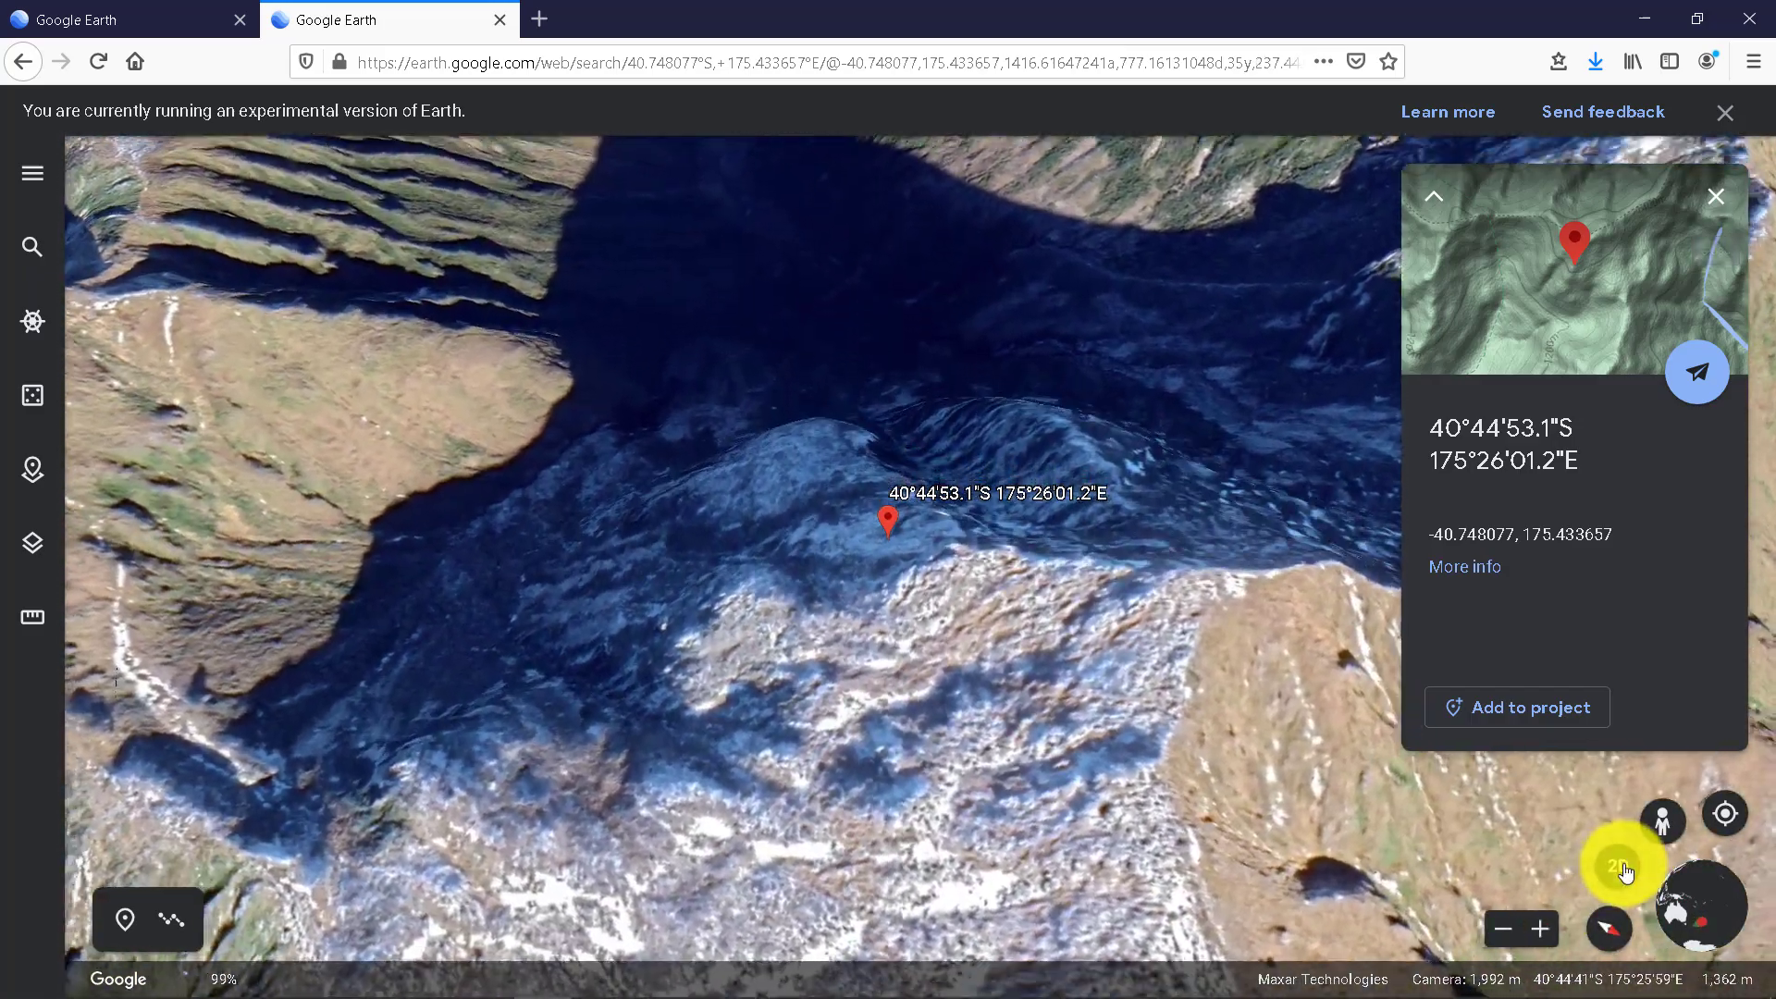
Switch to a 2D top-down view, zoom out and pan to frame the mountain valleys
{"action": "left_click", "coordinate": [1618, 866]}
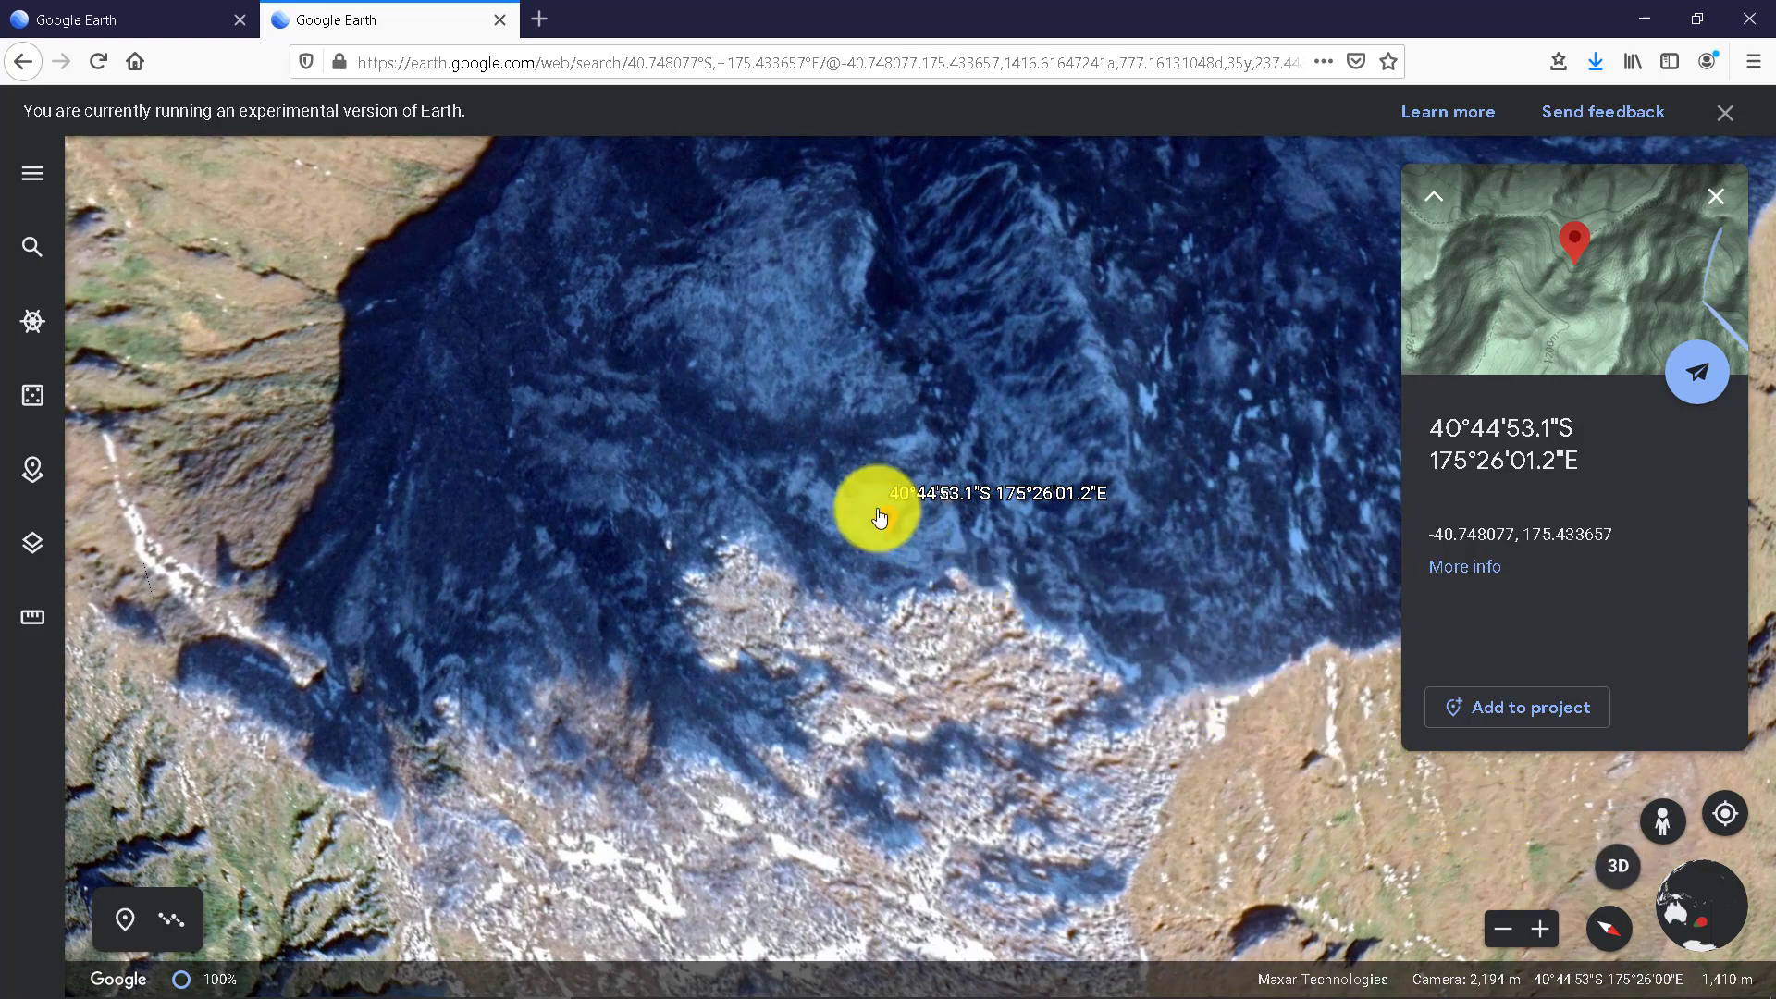
{"action": "left_click", "coordinate": [1718, 201]}
{"action": "scroll", "coordinate": [999, 446], "scroll_direction": "down", "scroll_amount": 5}
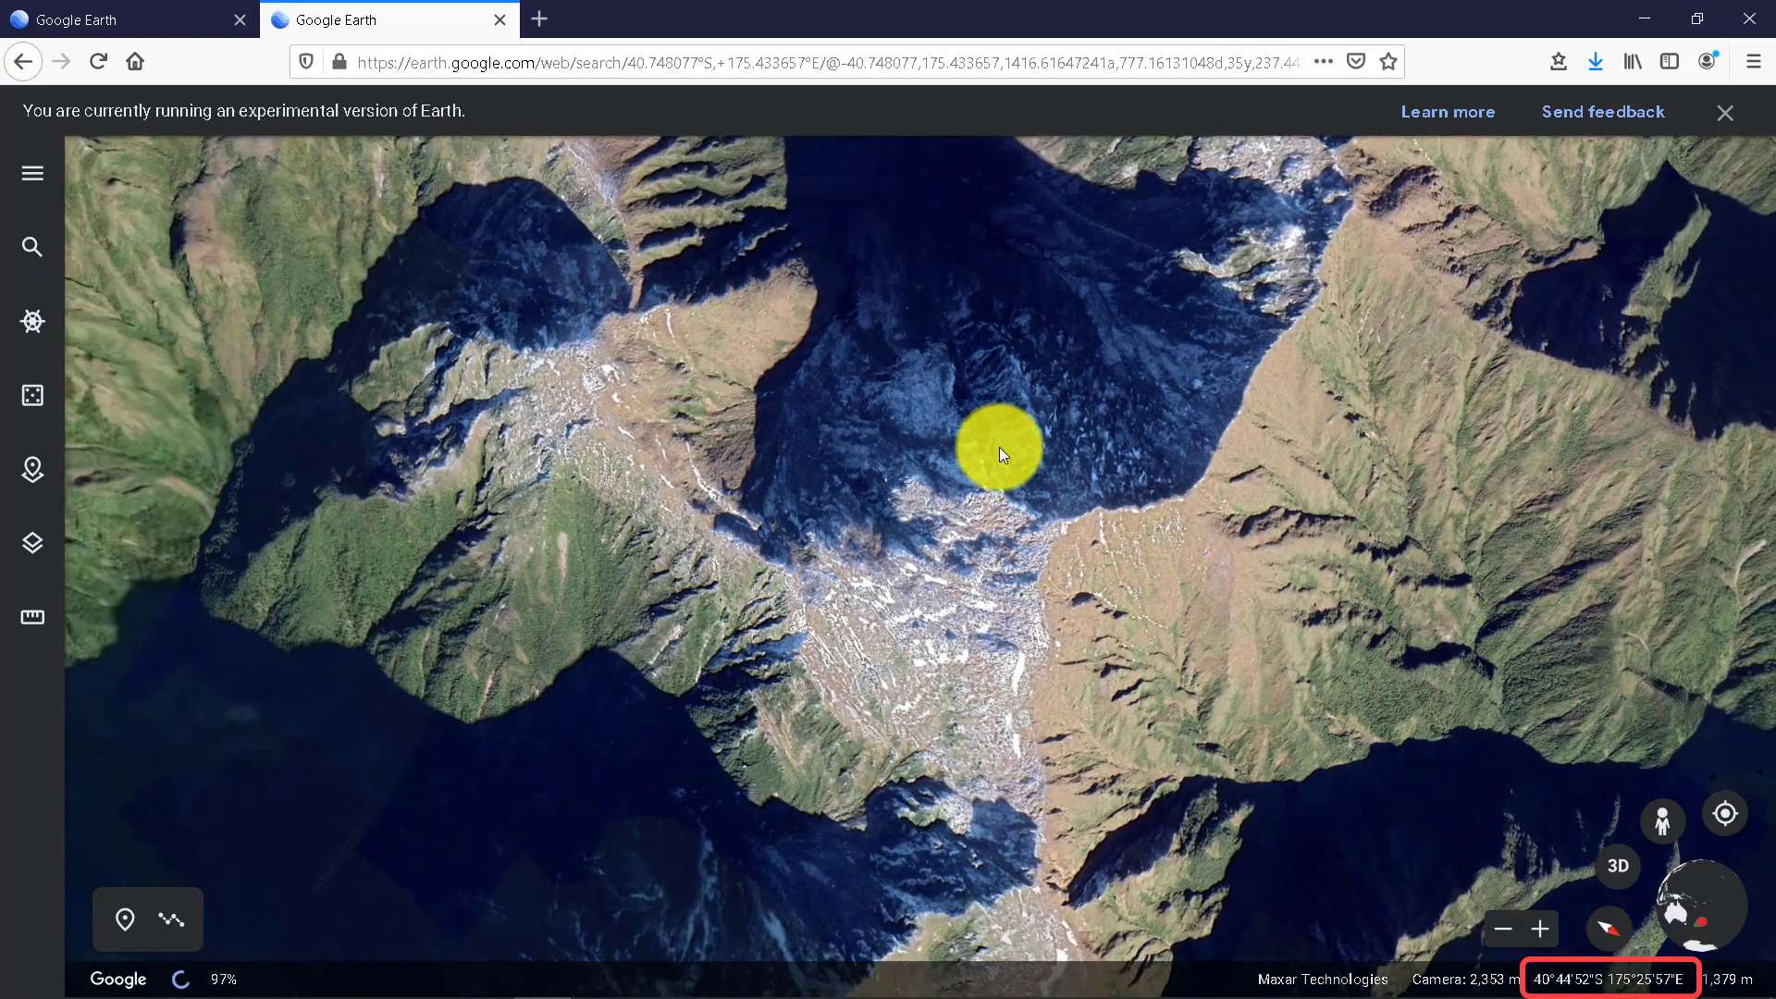
{"action": "scroll", "coordinate": [958, 403], "scroll_direction": "down", "scroll_amount": 5}
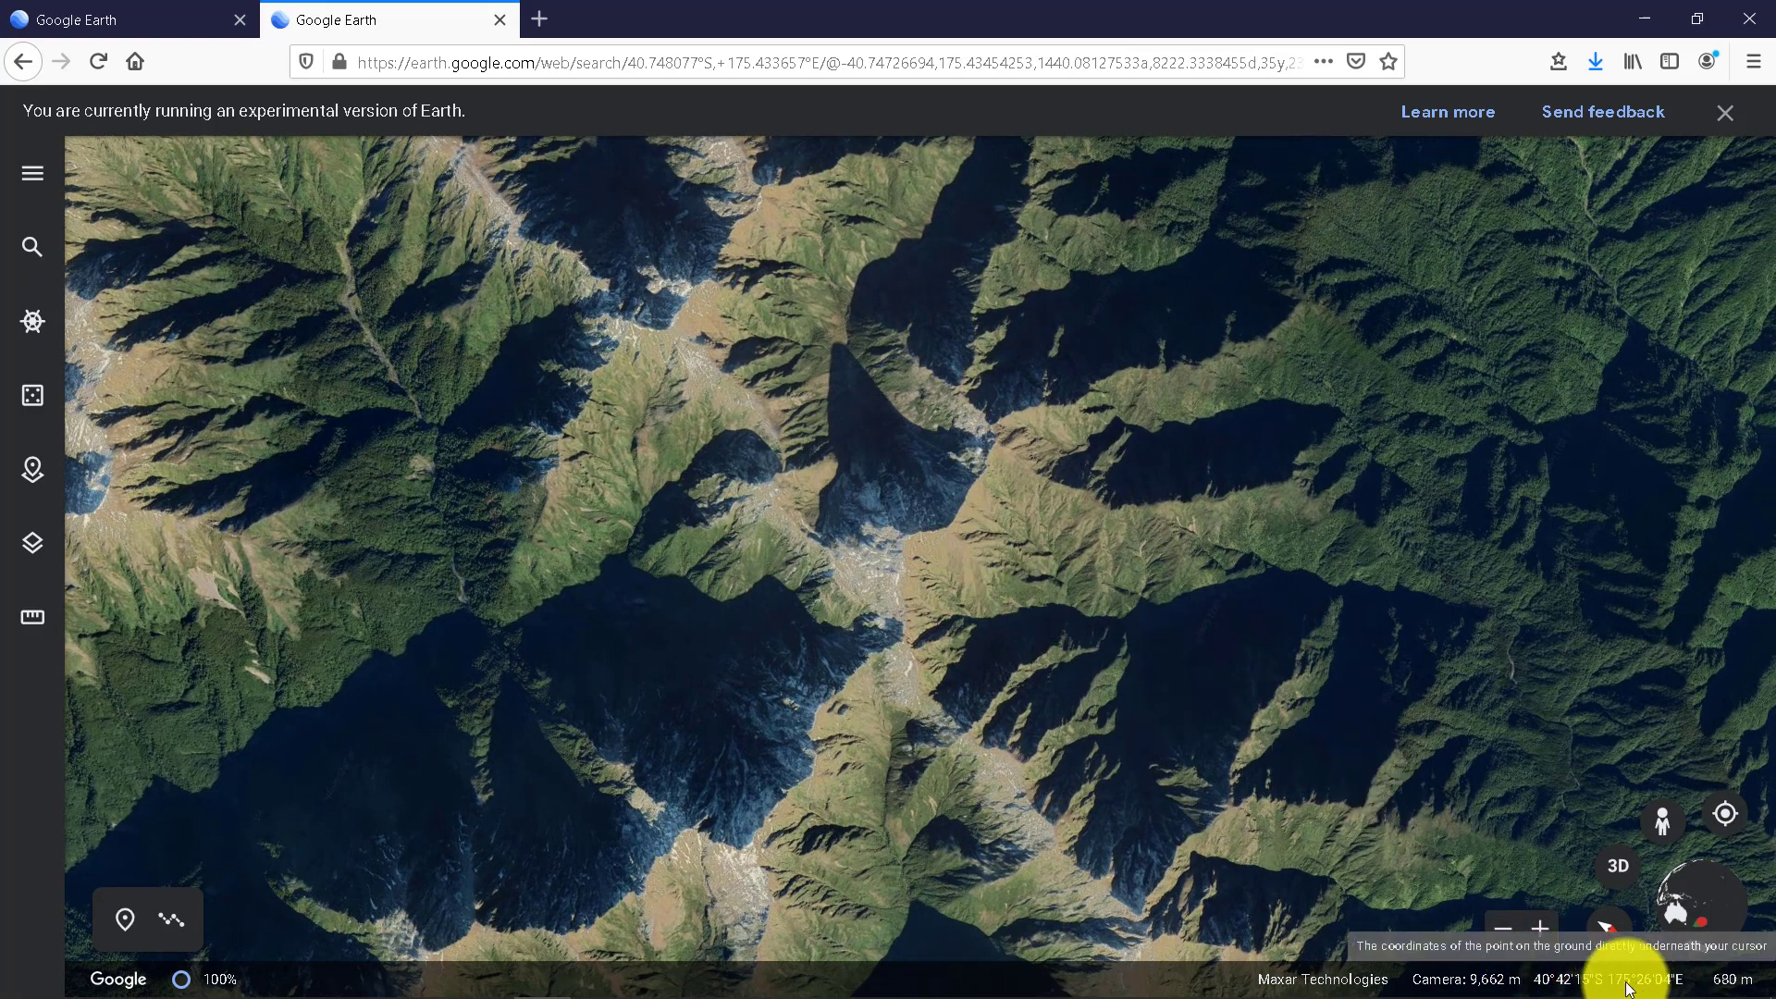
{"action": "left_click_drag", "start_coordinate": [1240, 751], "coordinate": [1062, 703]}
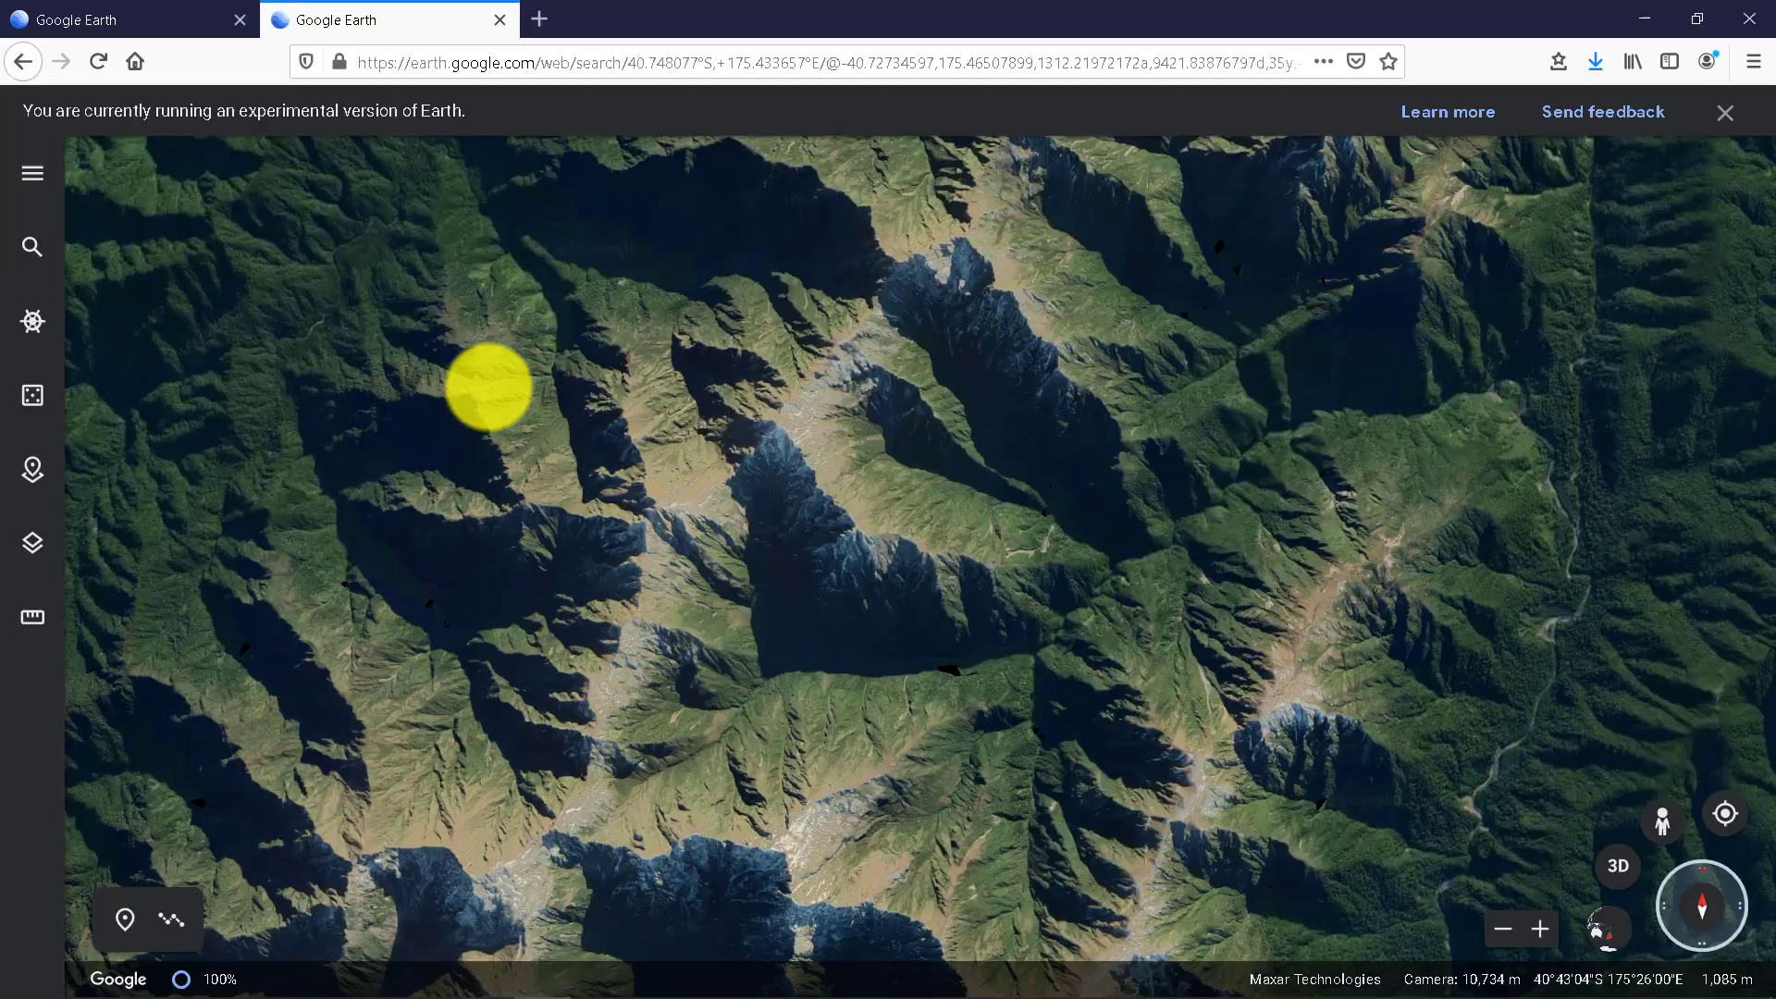
Capture the Google Earth screen and mark the coordinate readout with a red rectangle
{"action": "key", "text": "Print"}
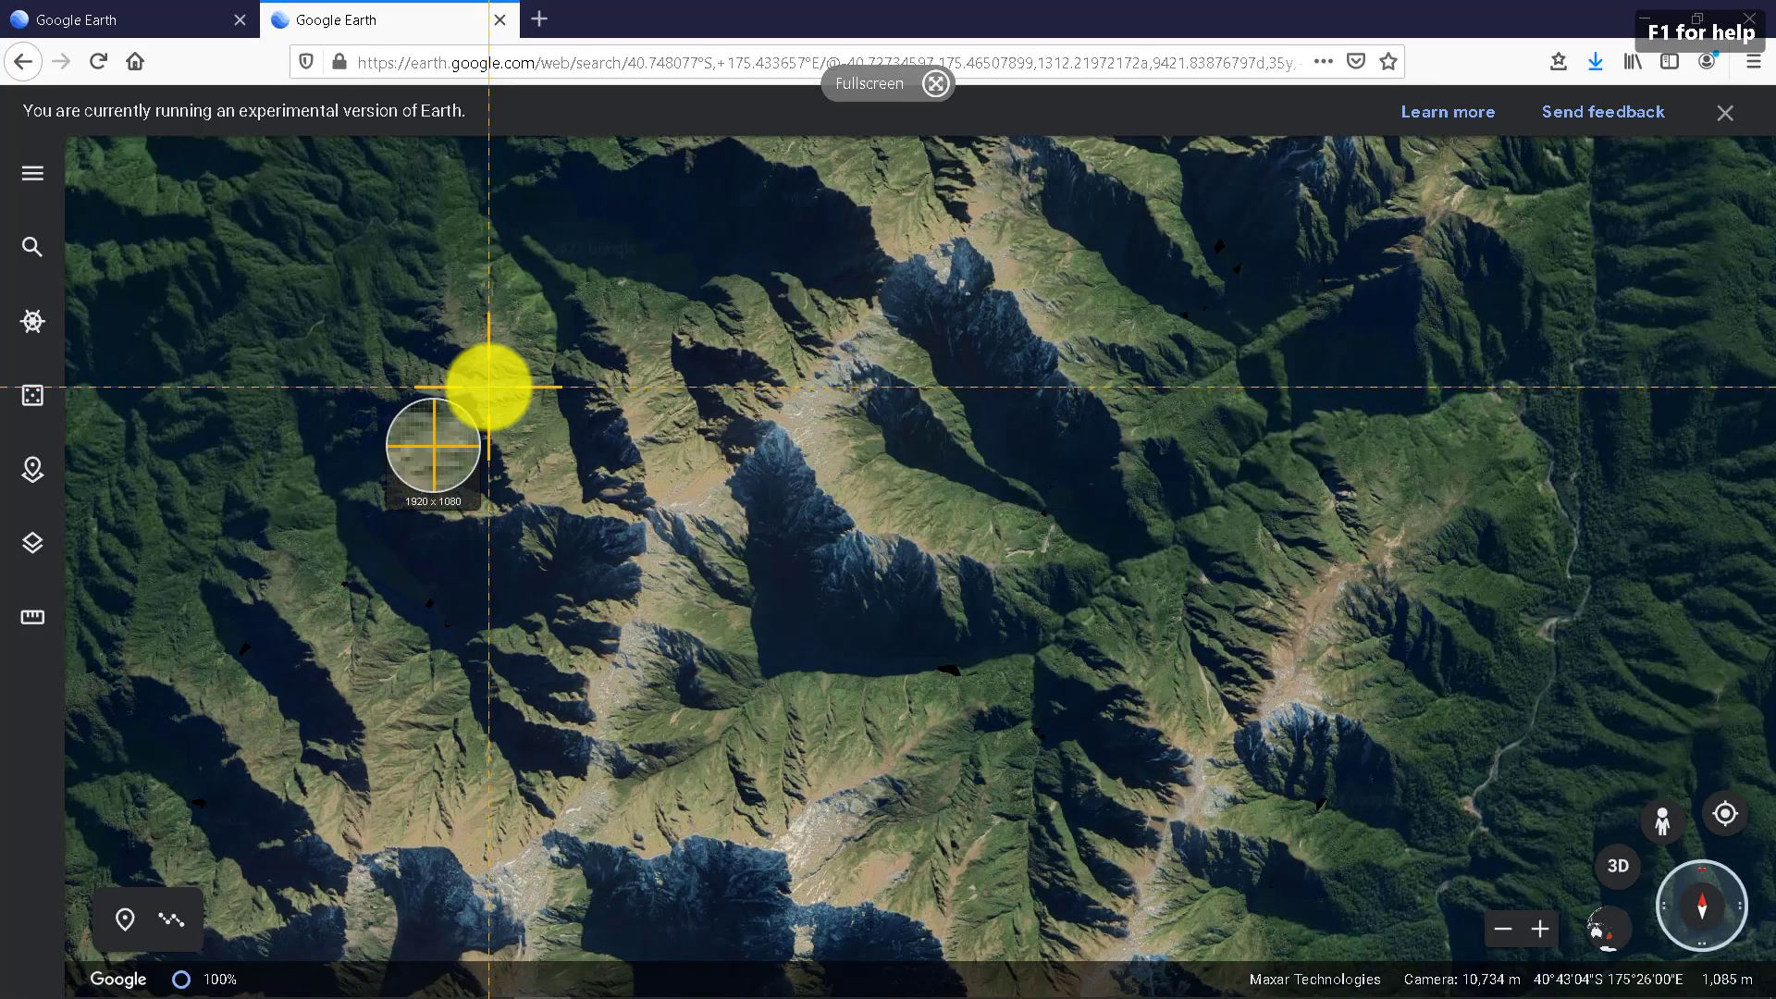
{"action": "left_click_drag", "start_coordinate": [488, 386], "coordinate": [1105, 949]}
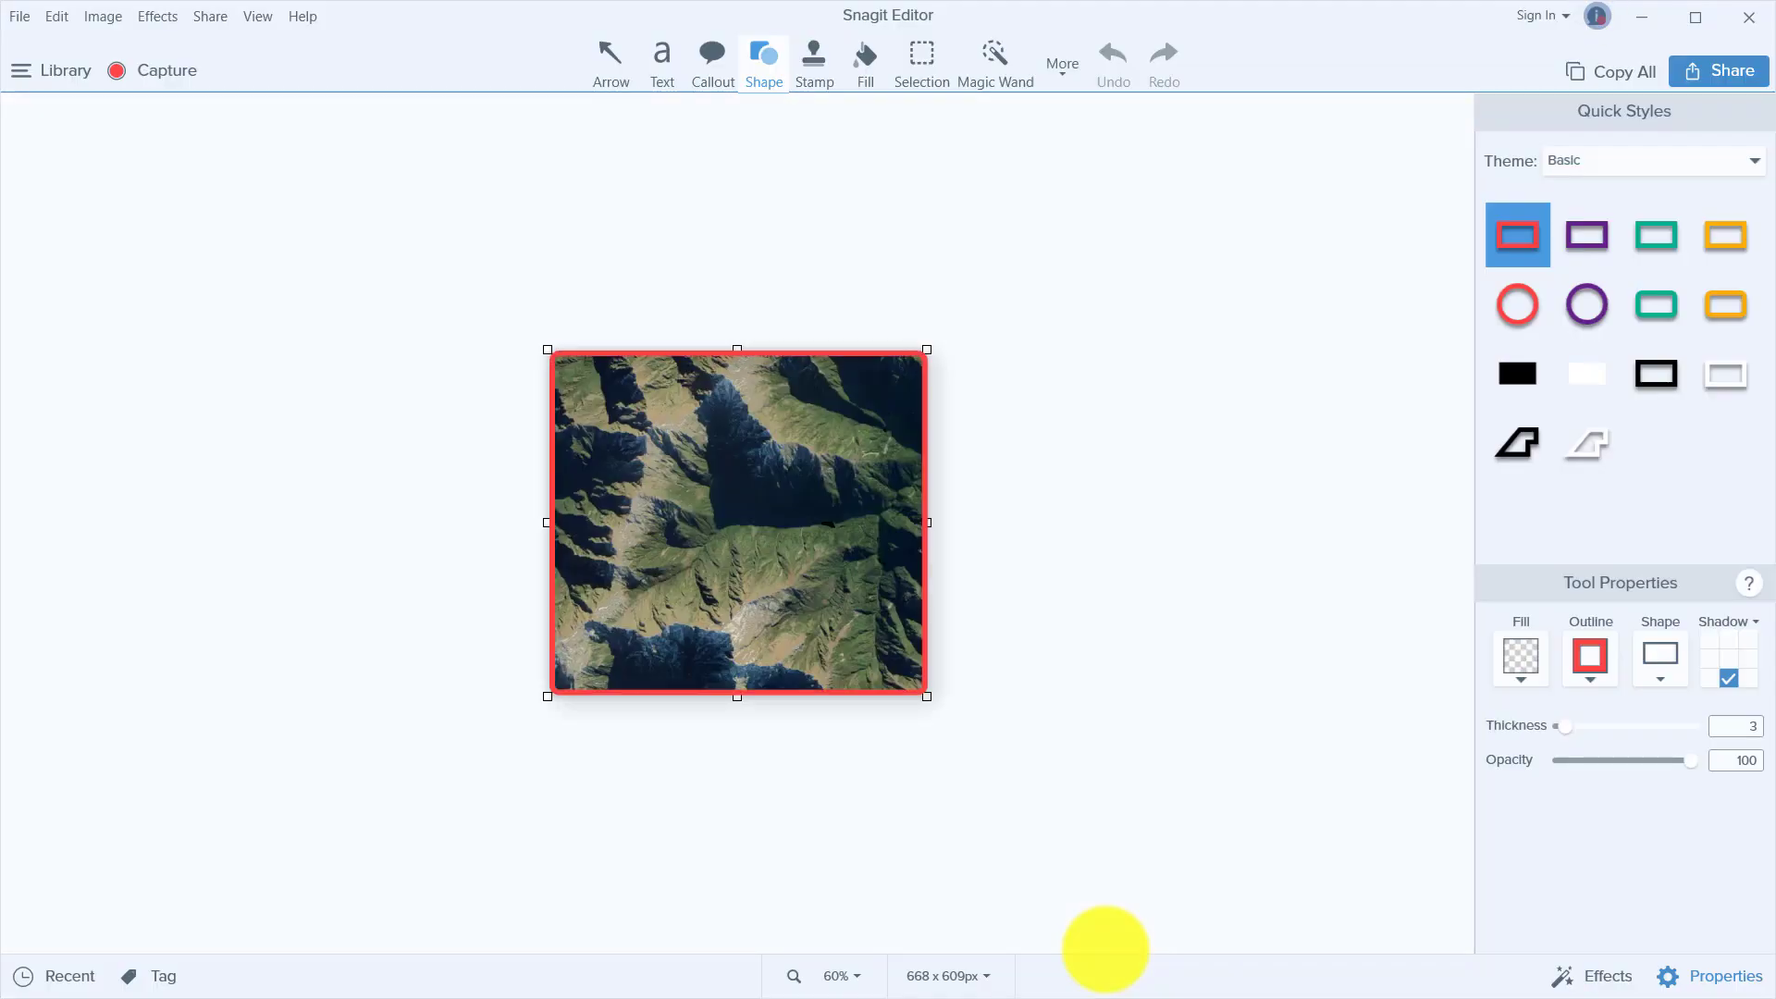
{"action": "key", "text": "Print"}
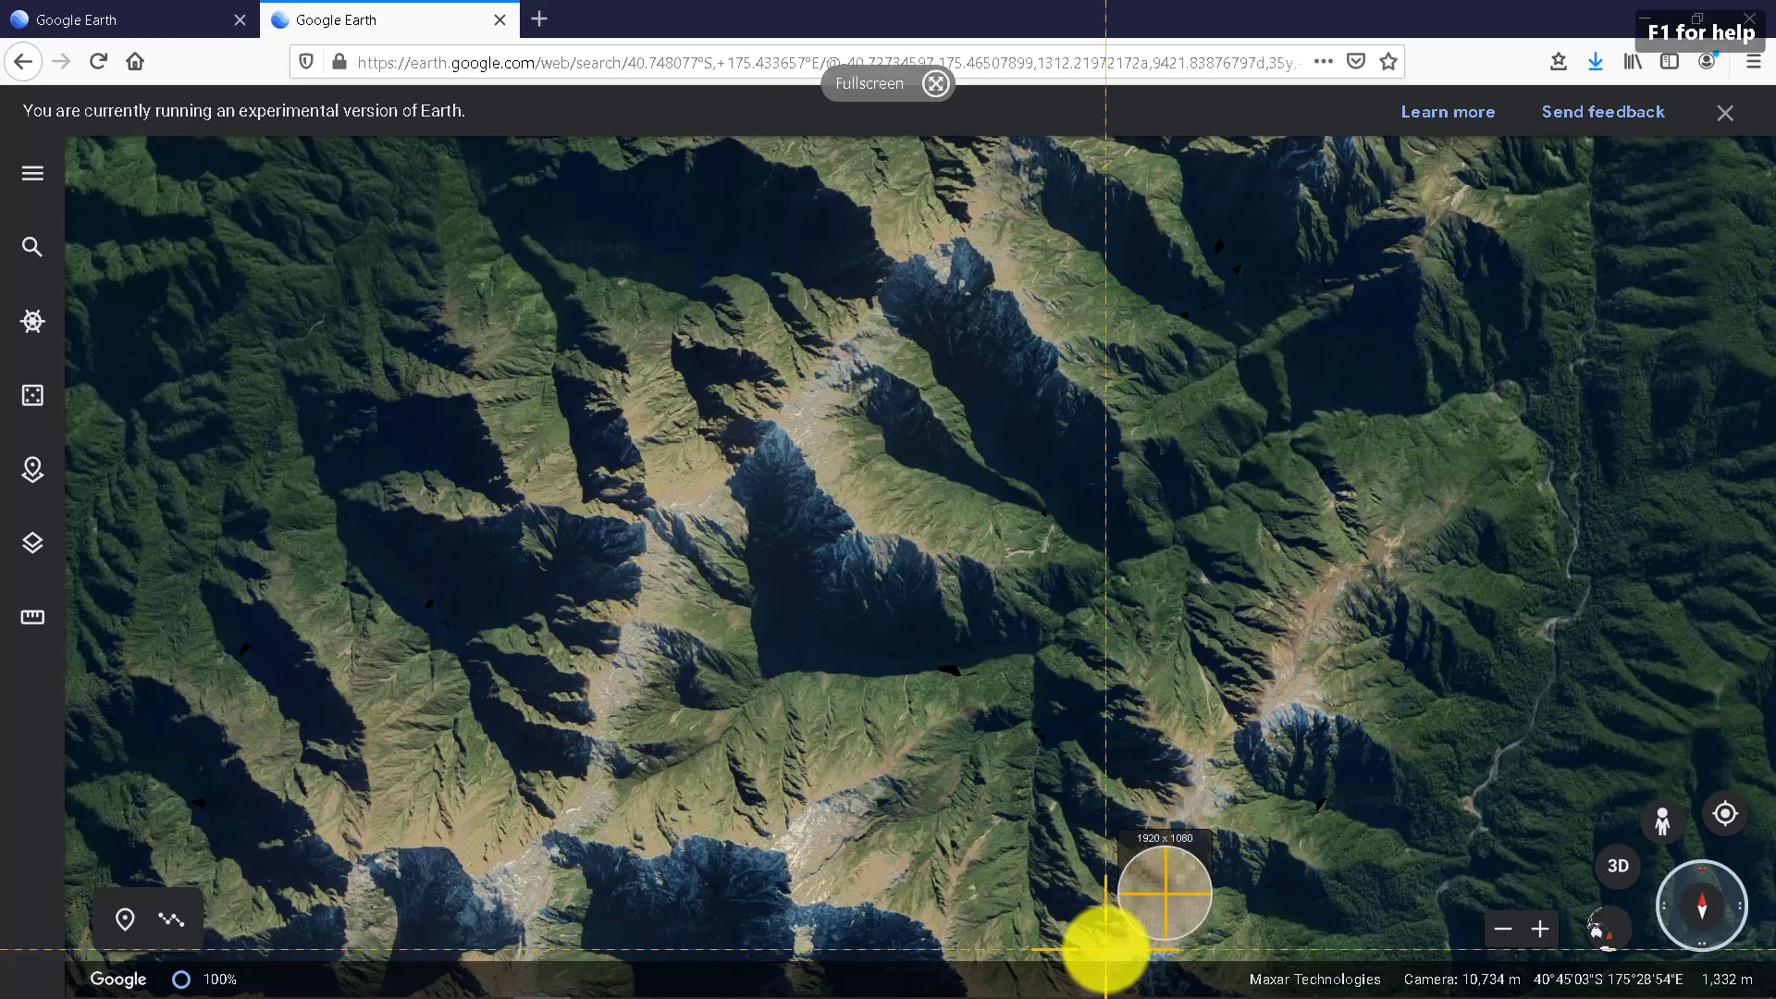
{"action": "left_click", "coordinate": [1105, 949]}
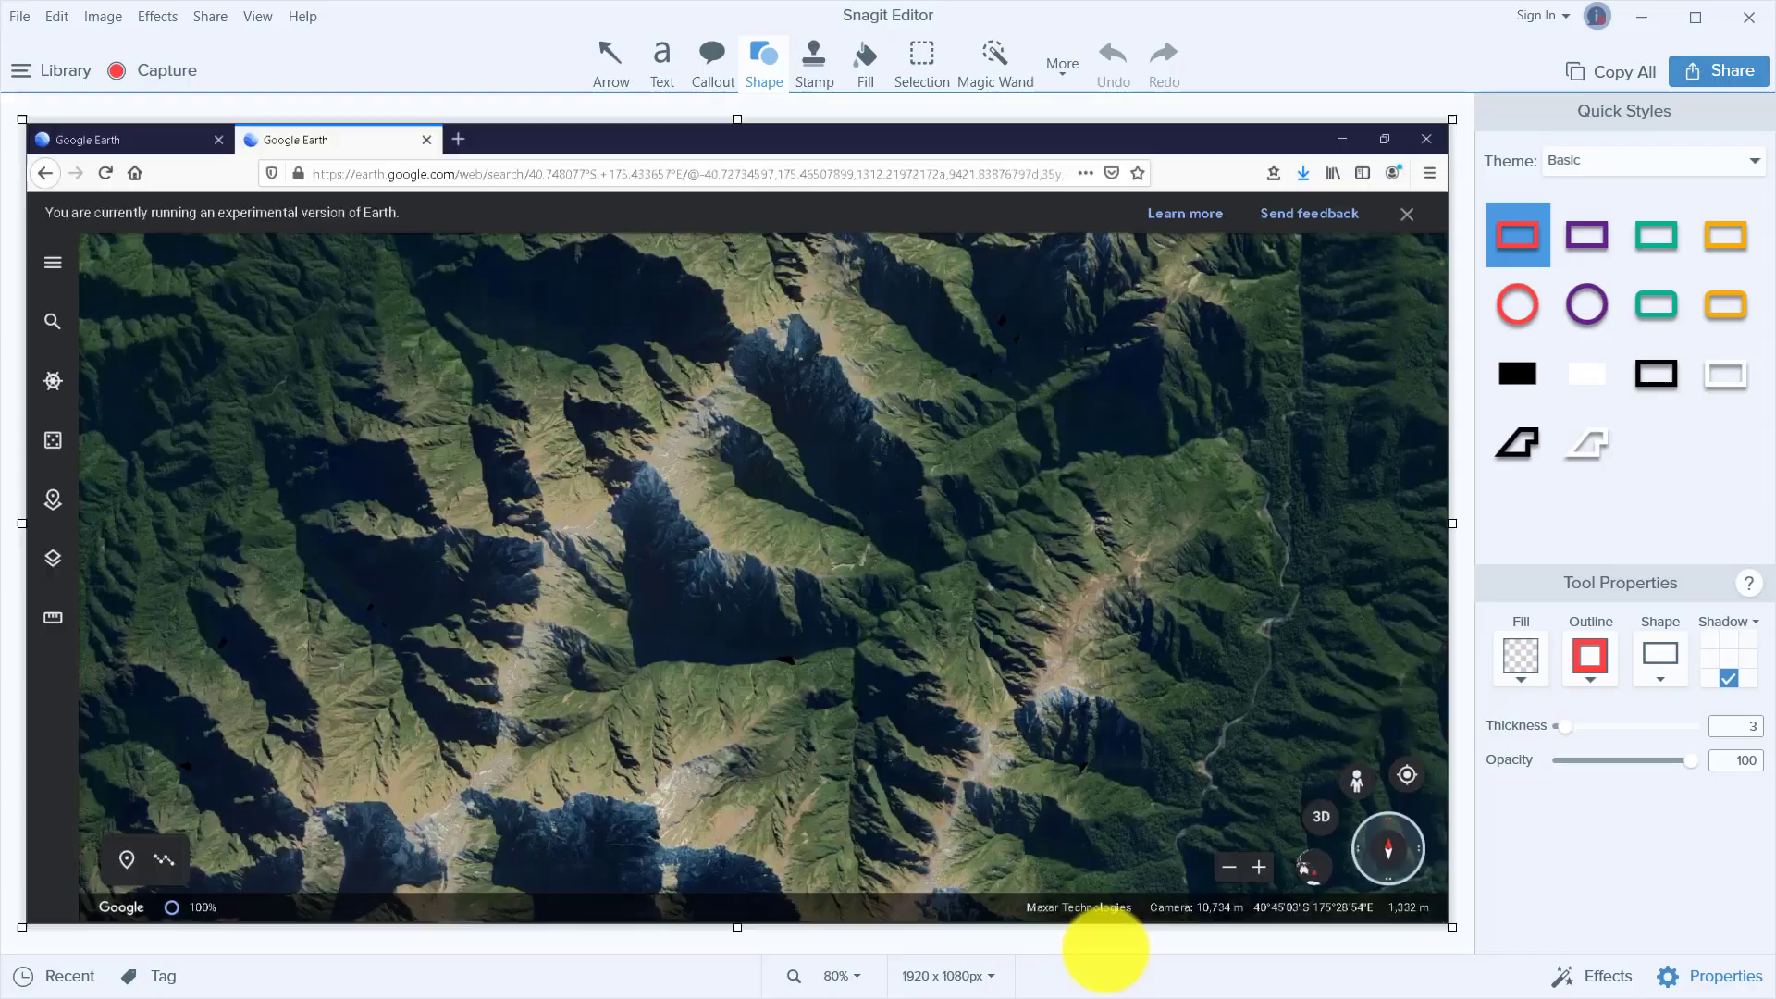
{"action": "left_click_drag", "start_coordinate": [1253, 896], "coordinate": [1383, 920]}
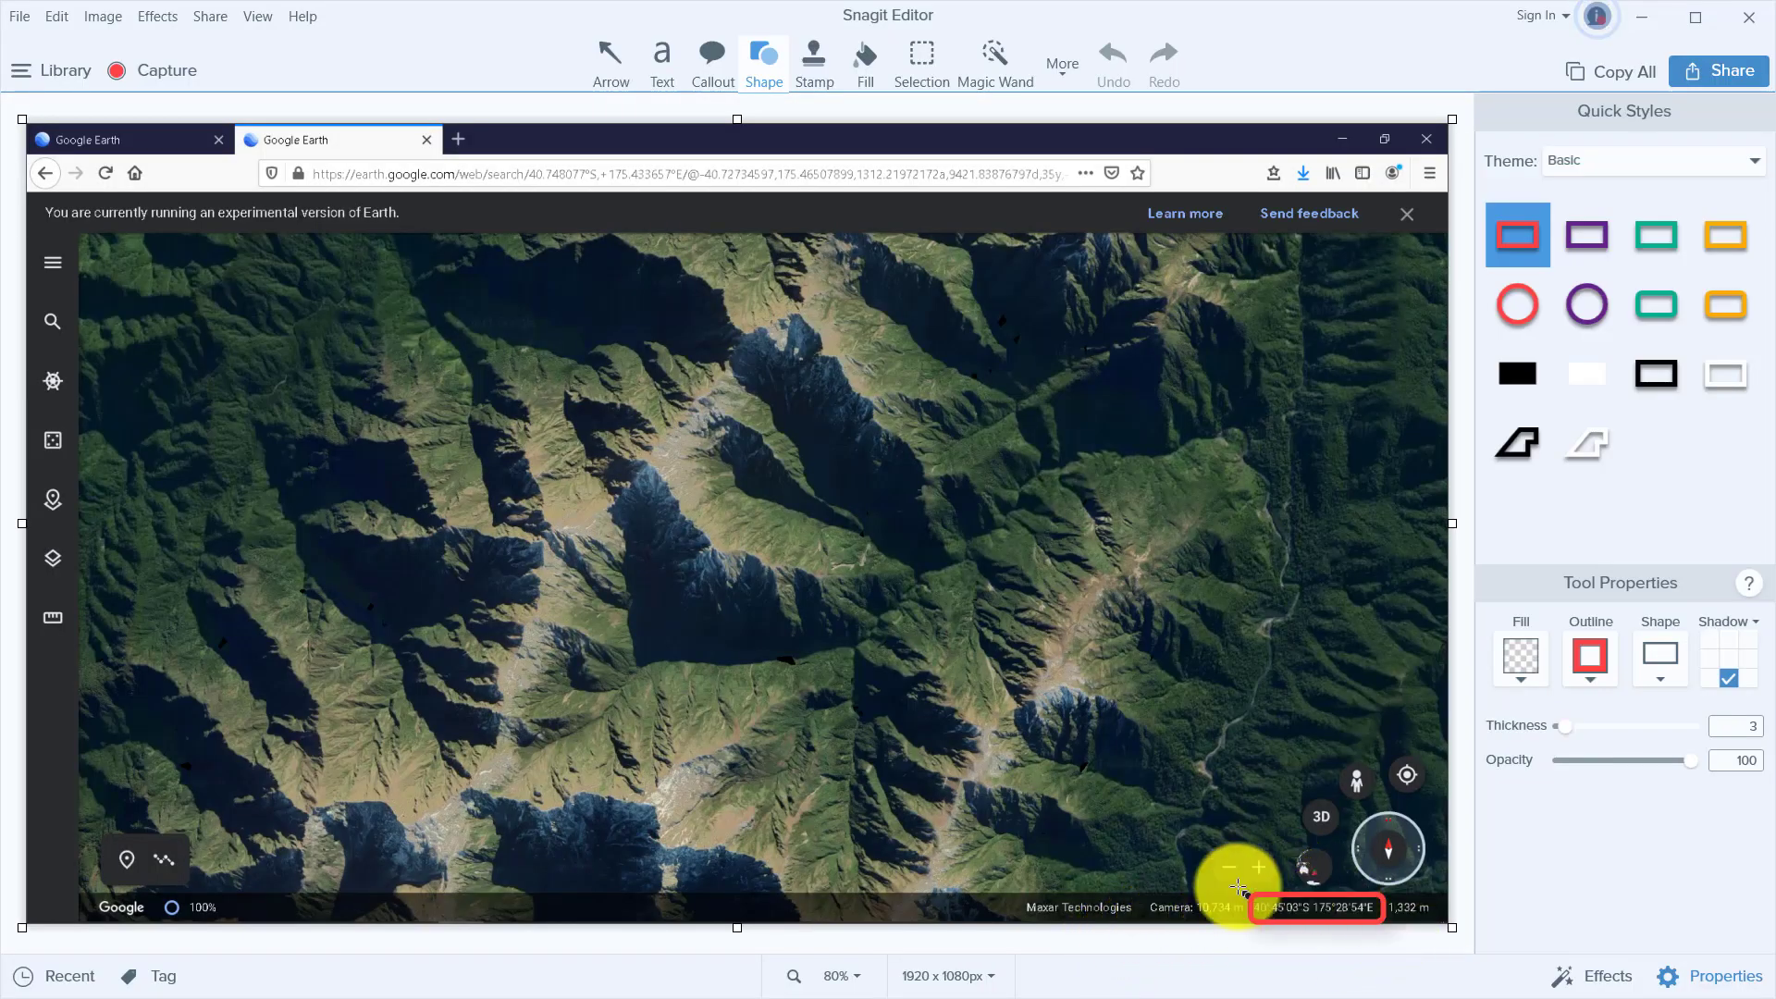
Save the cropped 668x609 valley capture as ImageValley.jpg
{"action": "left_click", "coordinate": [42, 976]}
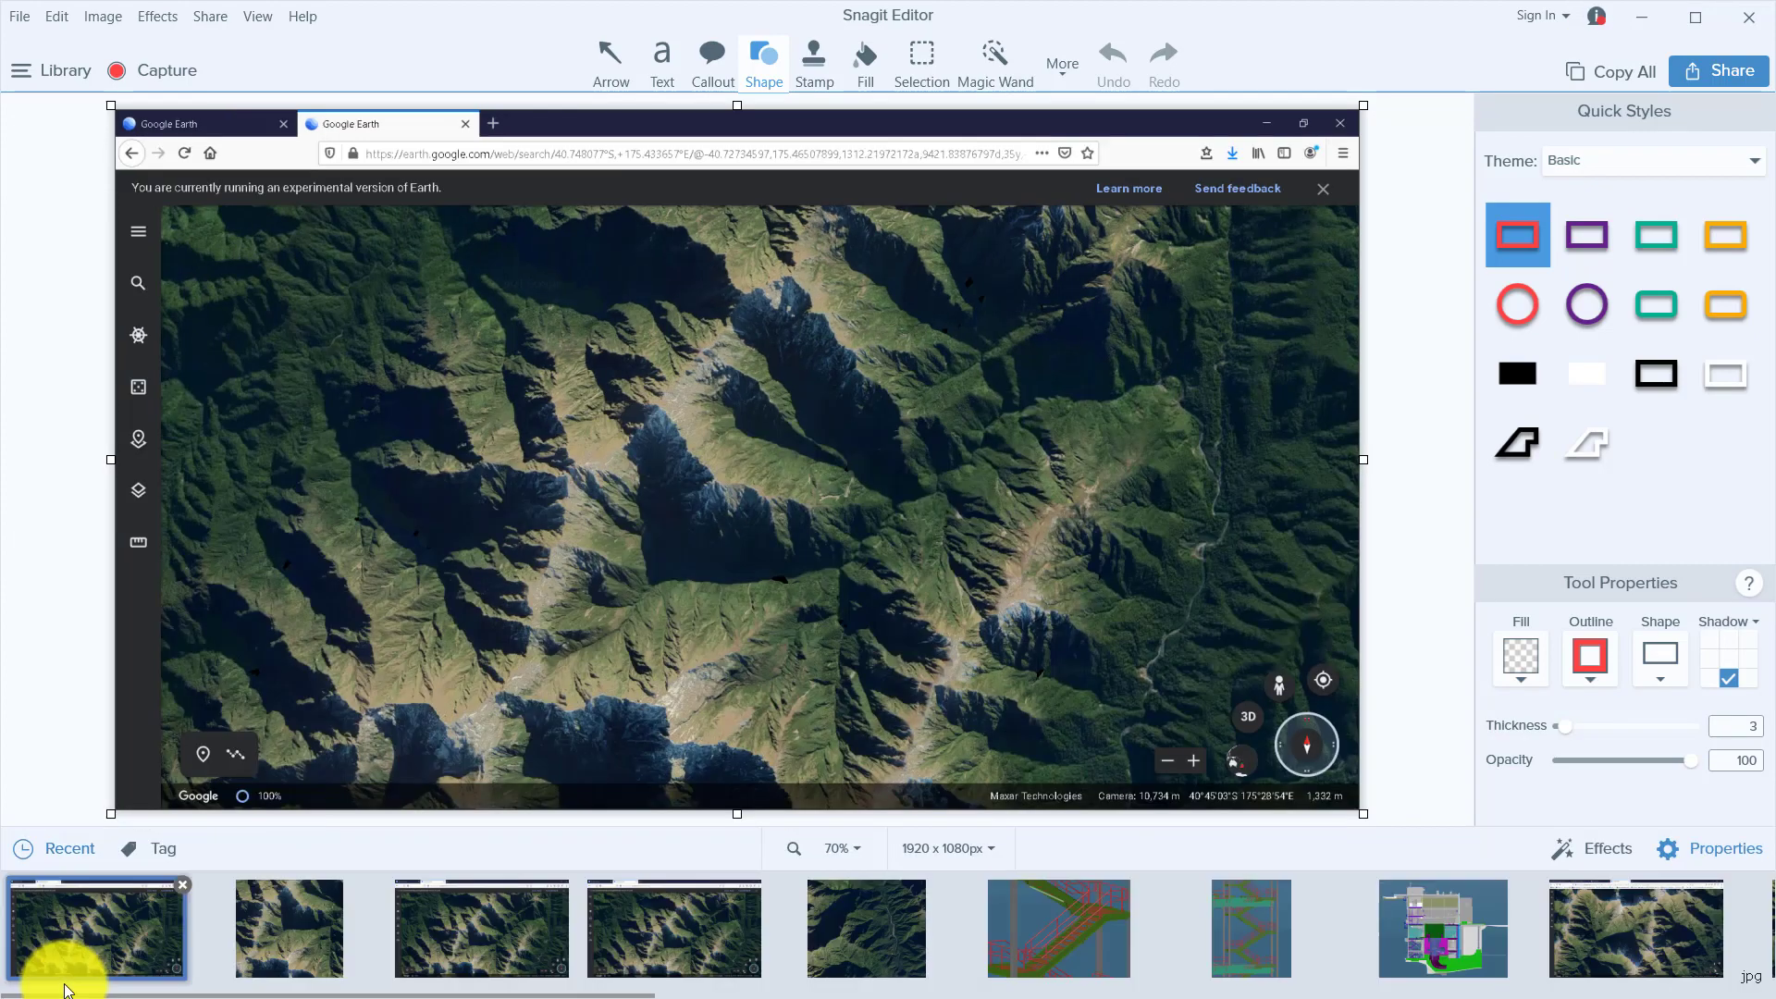
{"action": "left_click", "coordinate": [270, 921]}
{"action": "left_click", "coordinate": [19, 16]}
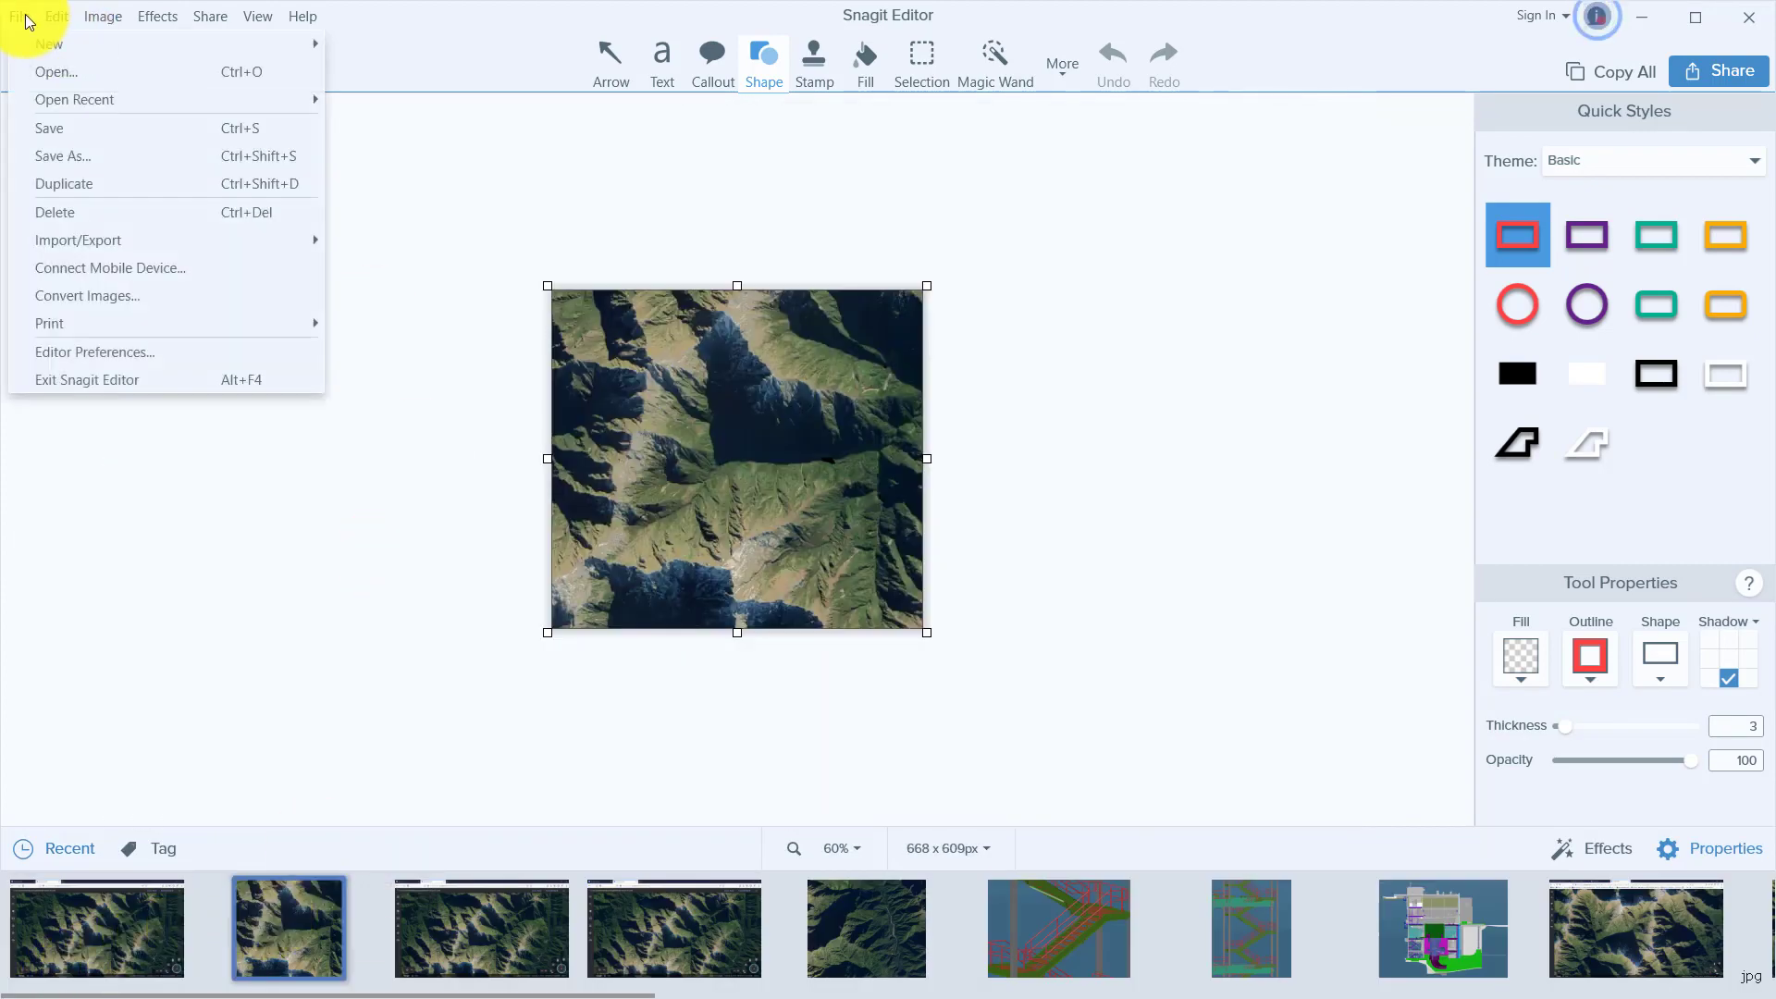
{"action": "left_click", "coordinate": [151, 155]}
{"action": "double_click", "coordinate": [291, 431]}
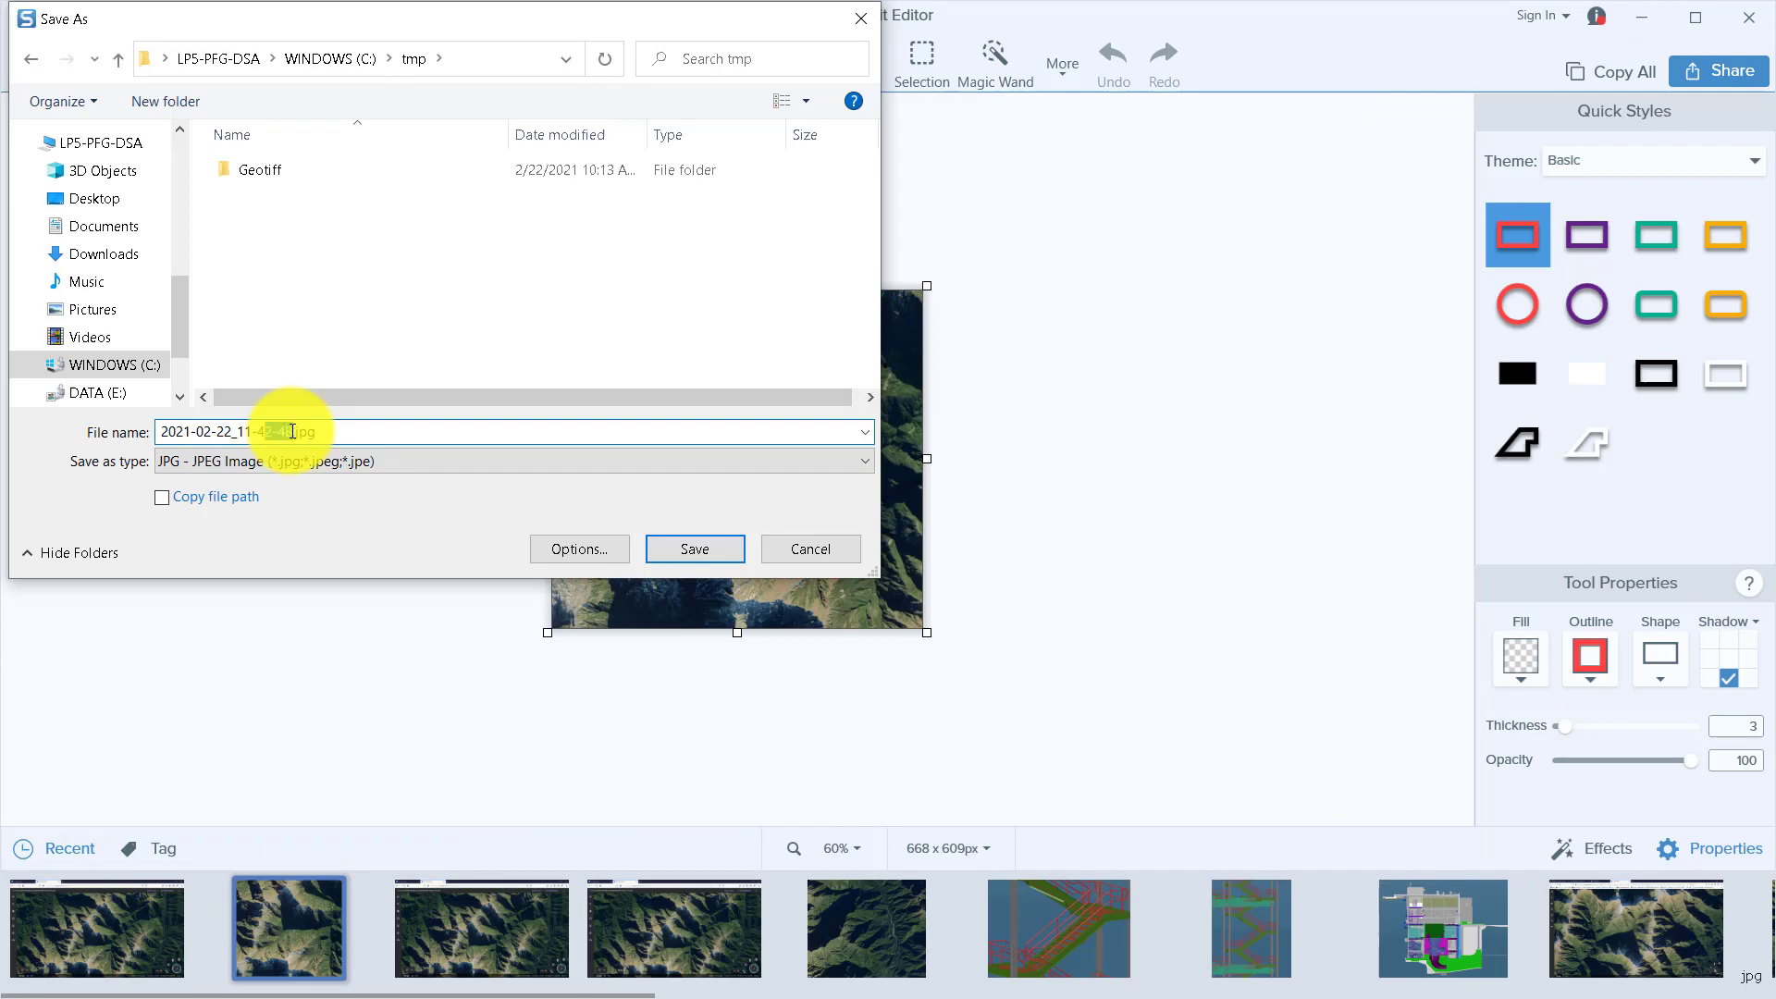
{"action": "left_click_drag", "start_coordinate": [291, 431], "coordinate": [166, 457]}
{"action": "key", "text": "Return"}
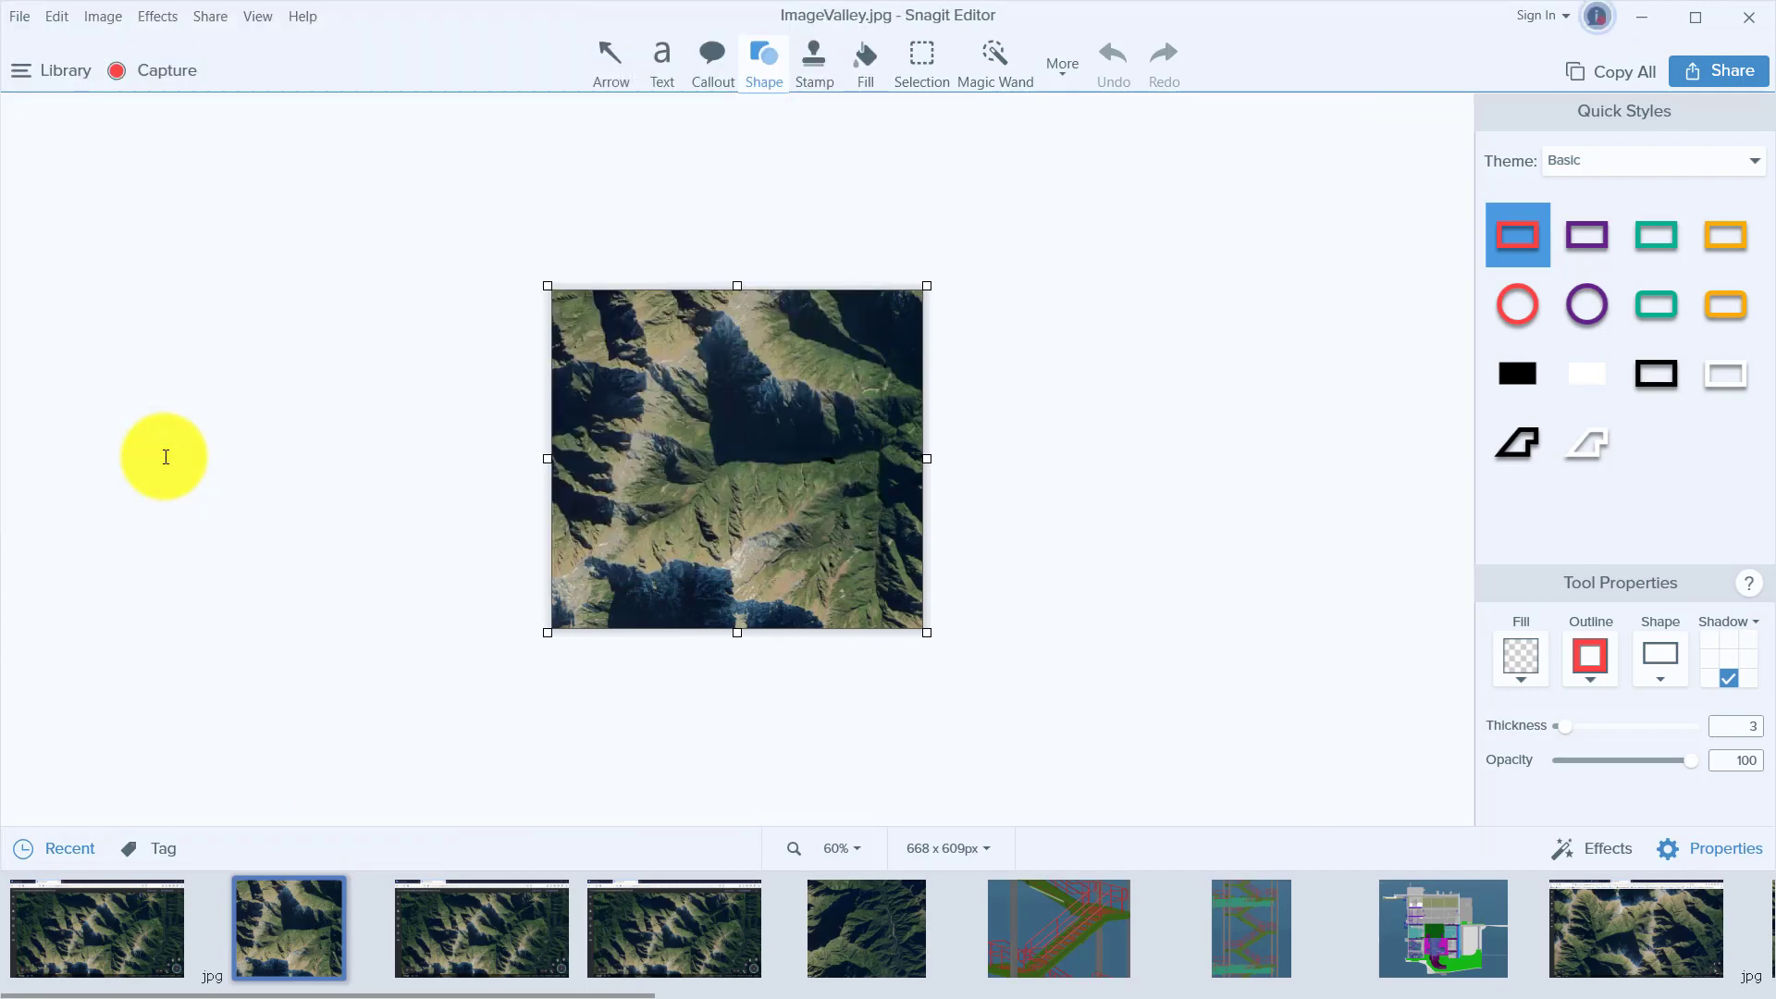
Create Geolocated Point.3 at S 40°43'04" E 175°26' using degree-minute-second entry
{"action": "left_click", "coordinate": [509, 883]}
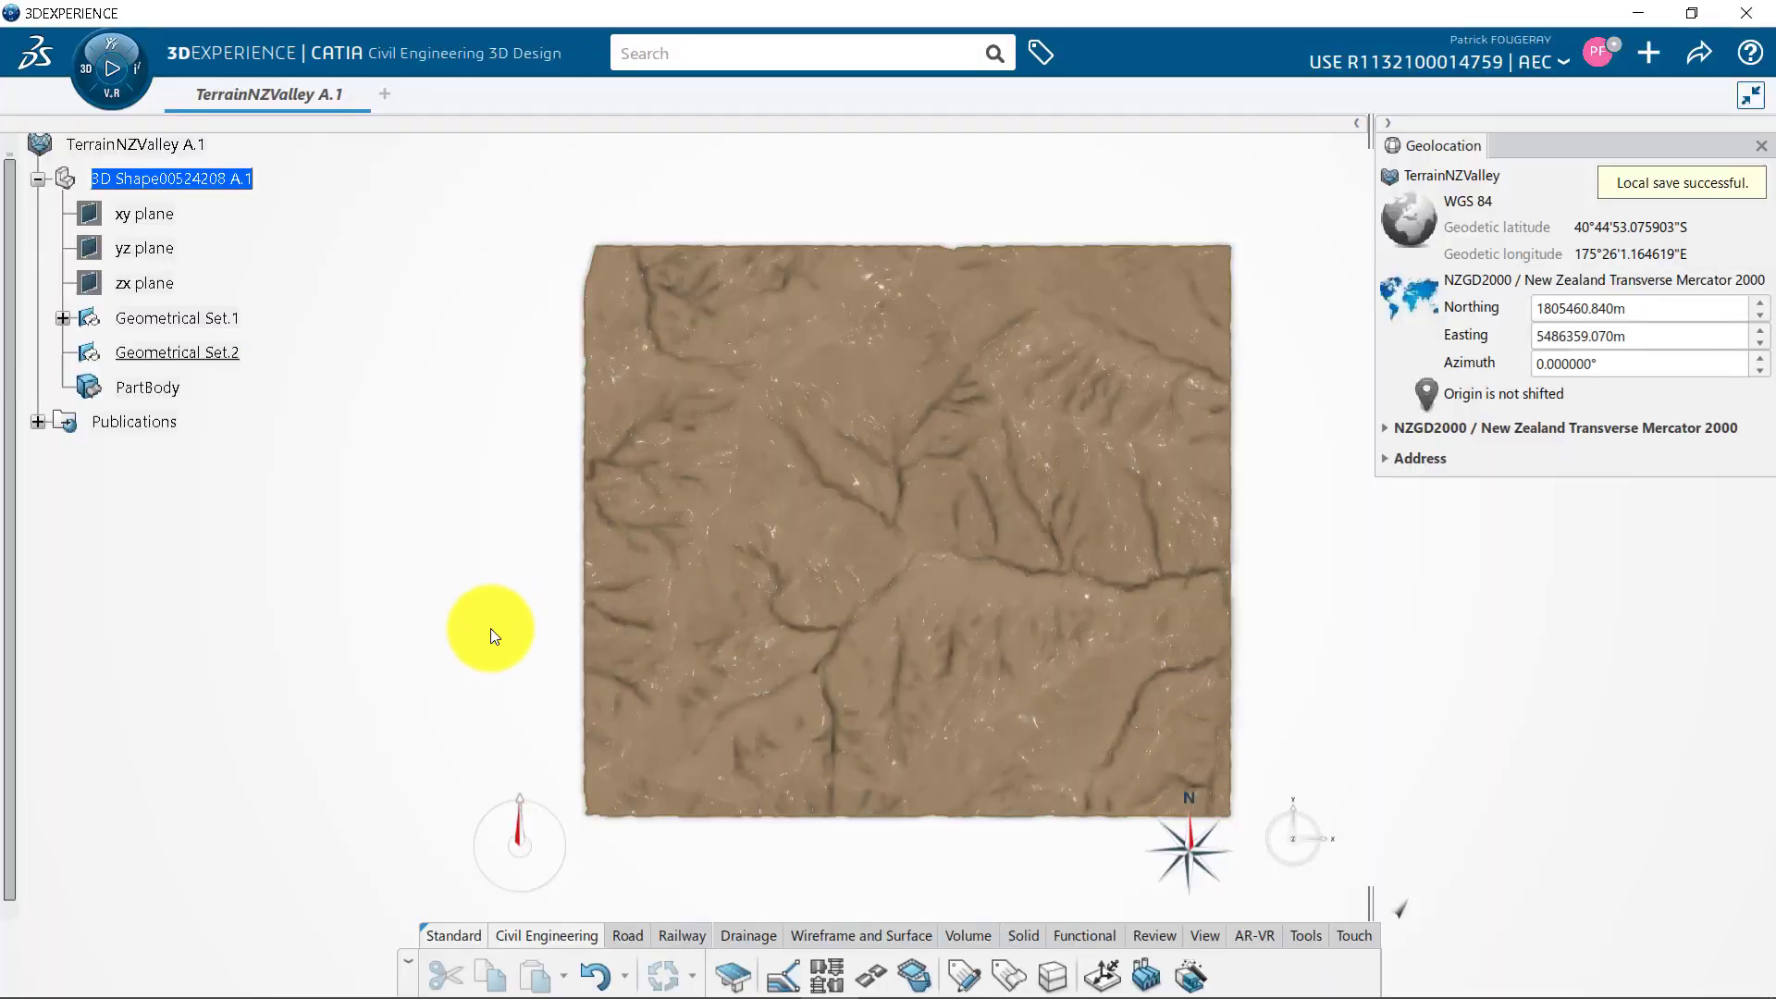
{"action": "left_click", "coordinate": [840, 934]}
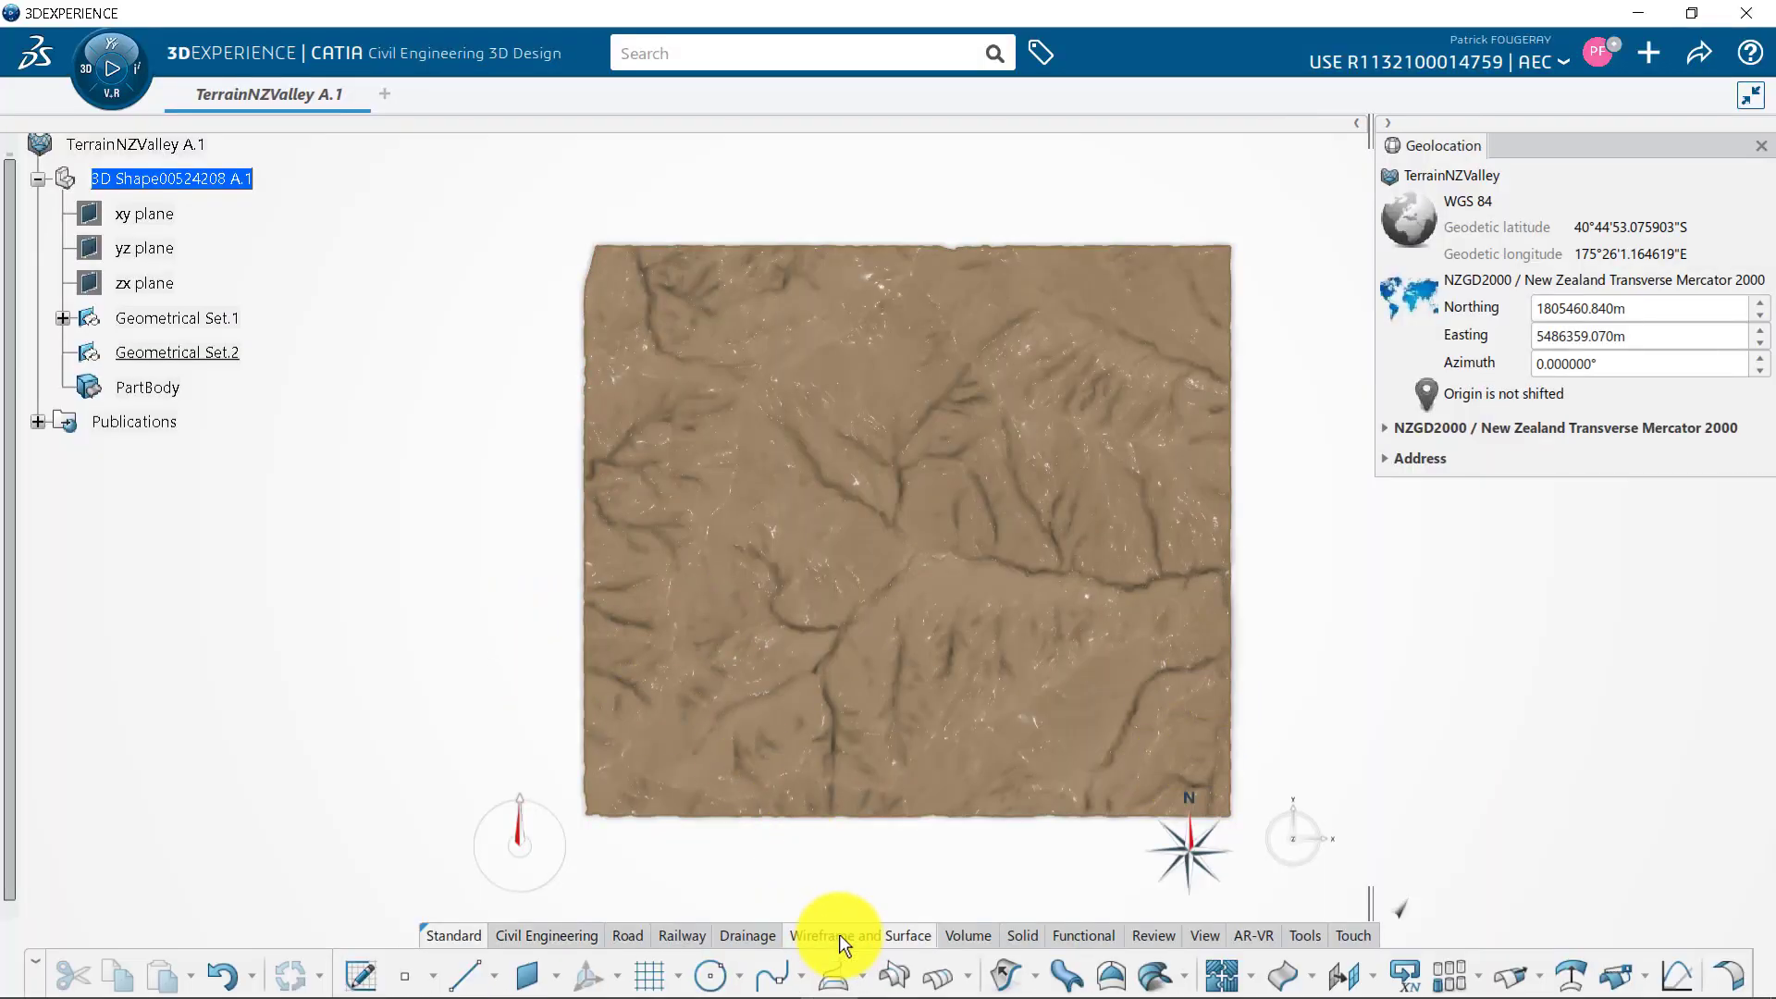
{"action": "left_click", "coordinate": [431, 978]}
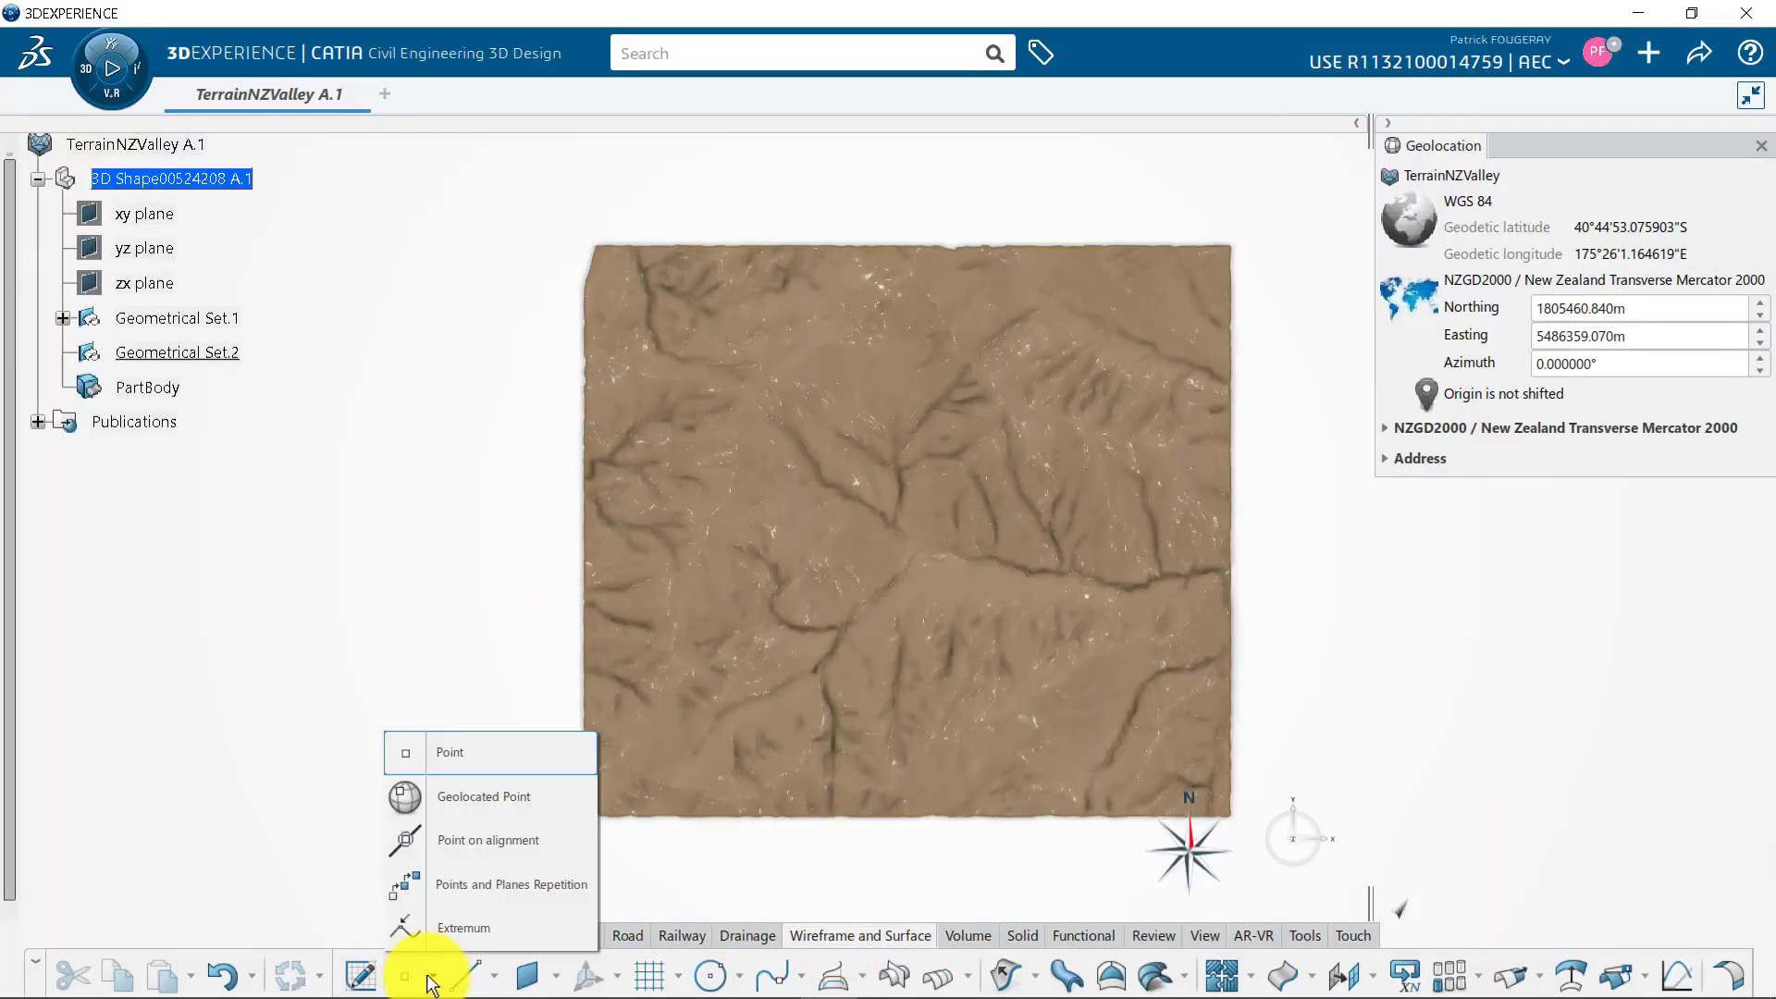
{"action": "left_click", "coordinate": [515, 799]}
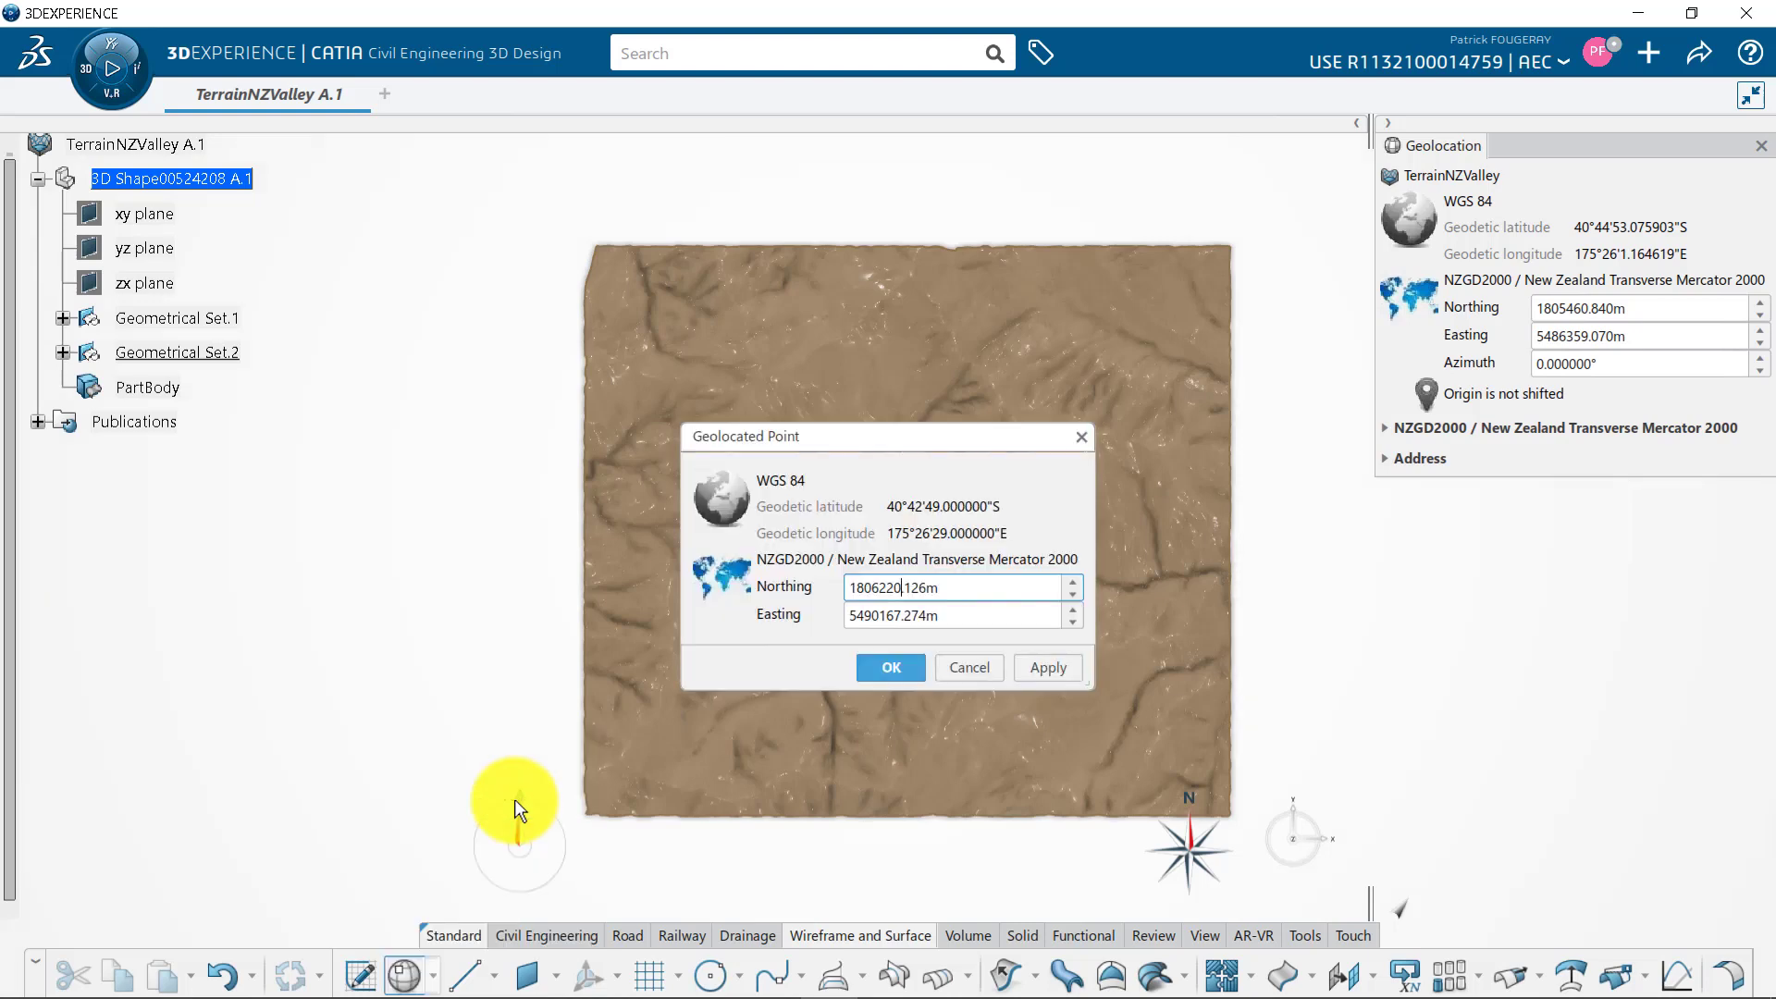
{"action": "left_click", "coordinate": [728, 507]}
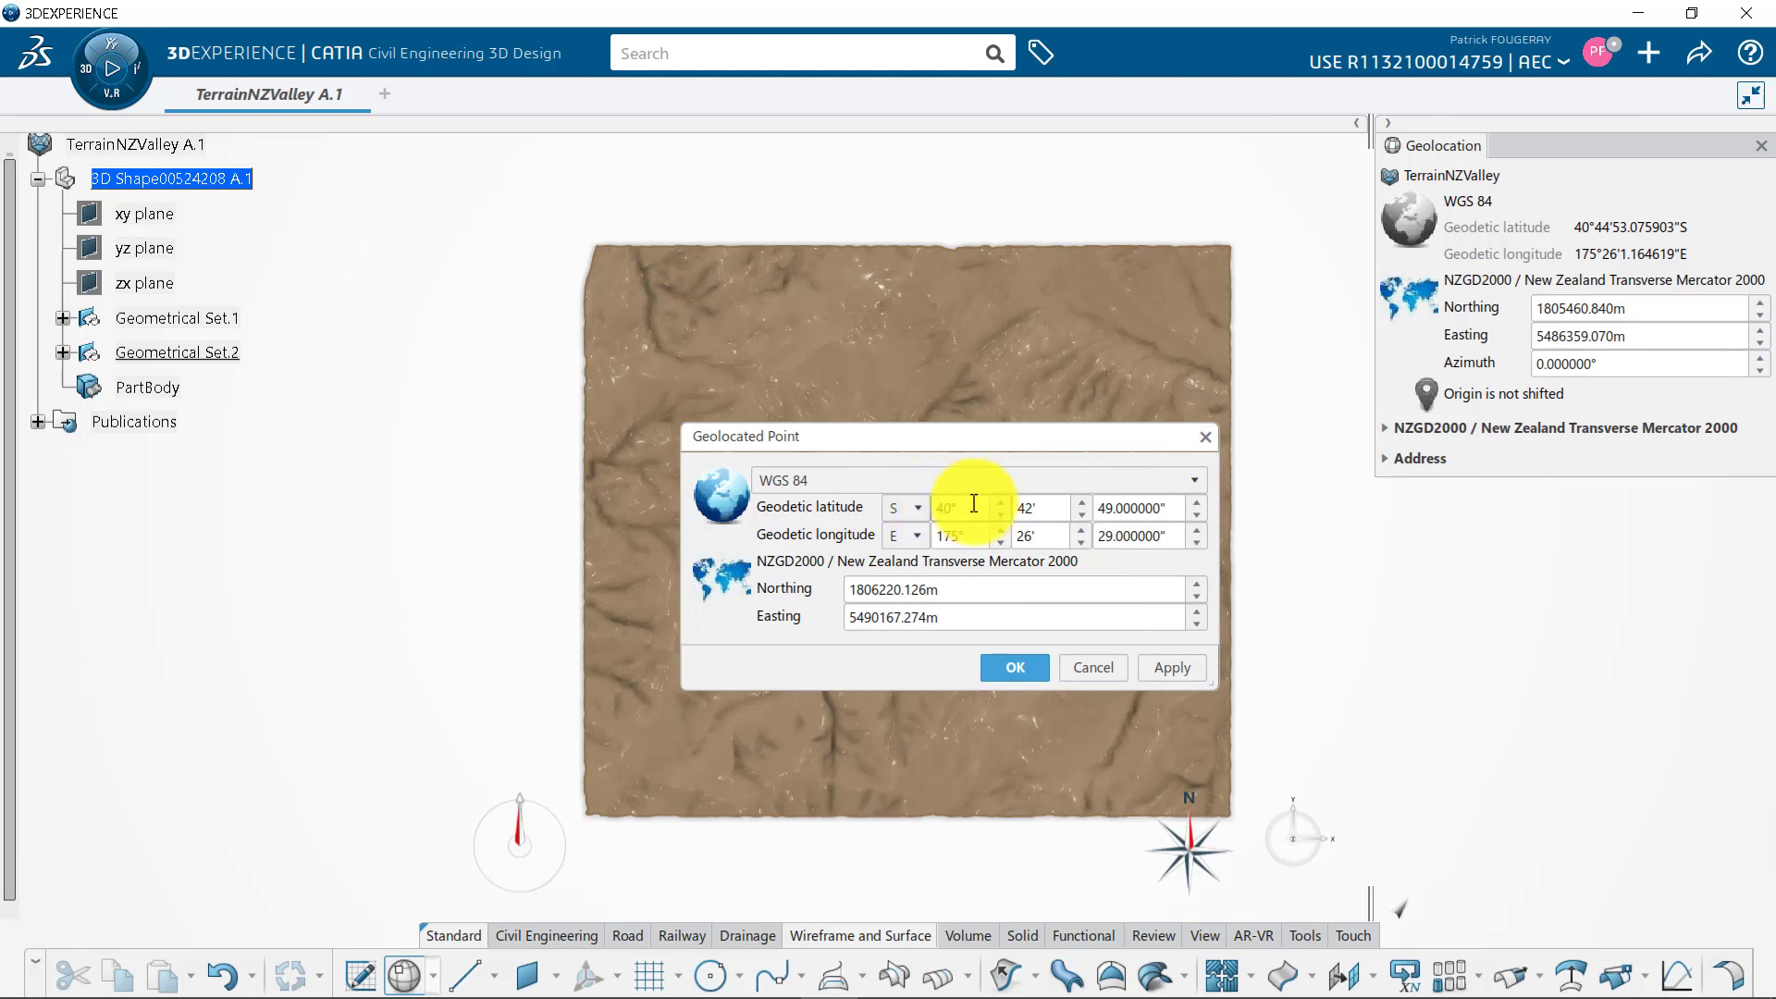
{"action": "type", "text": "3"}
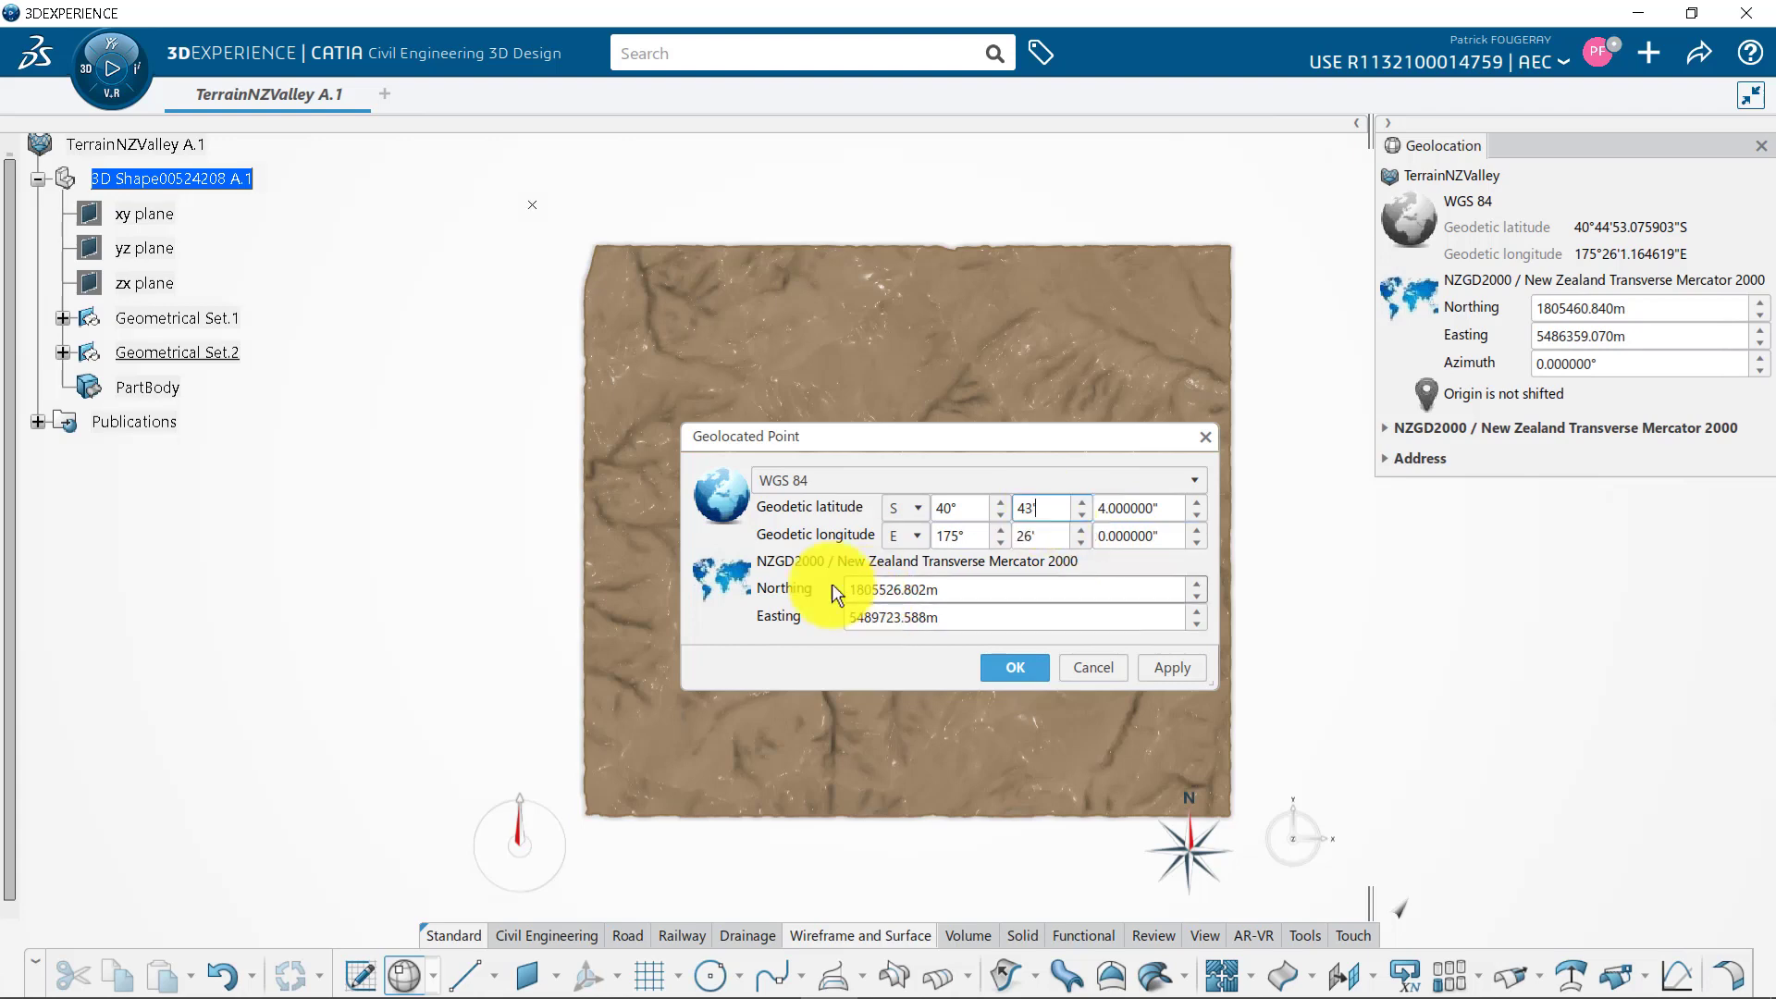
{"action": "left_click", "coordinate": [1020, 670]}
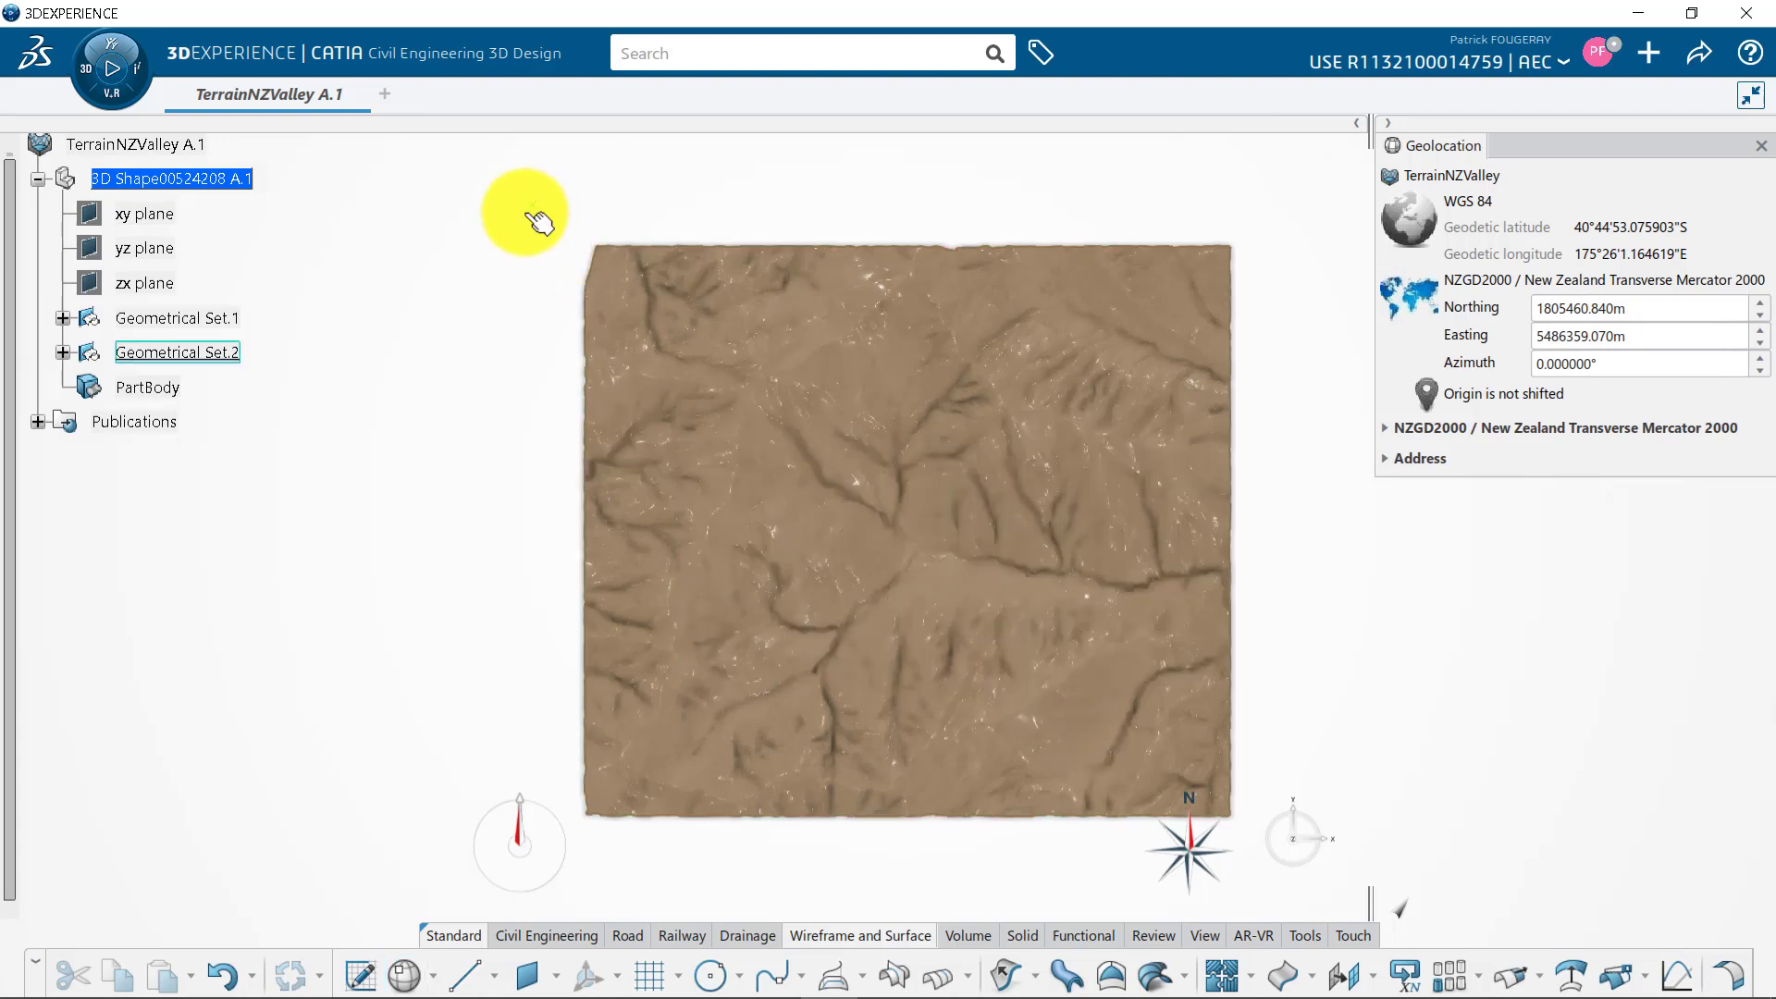
{"action": "left_click", "coordinate": [62, 353]}
Add Geolocated Point.4 near S 40°45'03" E 175°28'
{"action": "left_click", "coordinate": [407, 980]}
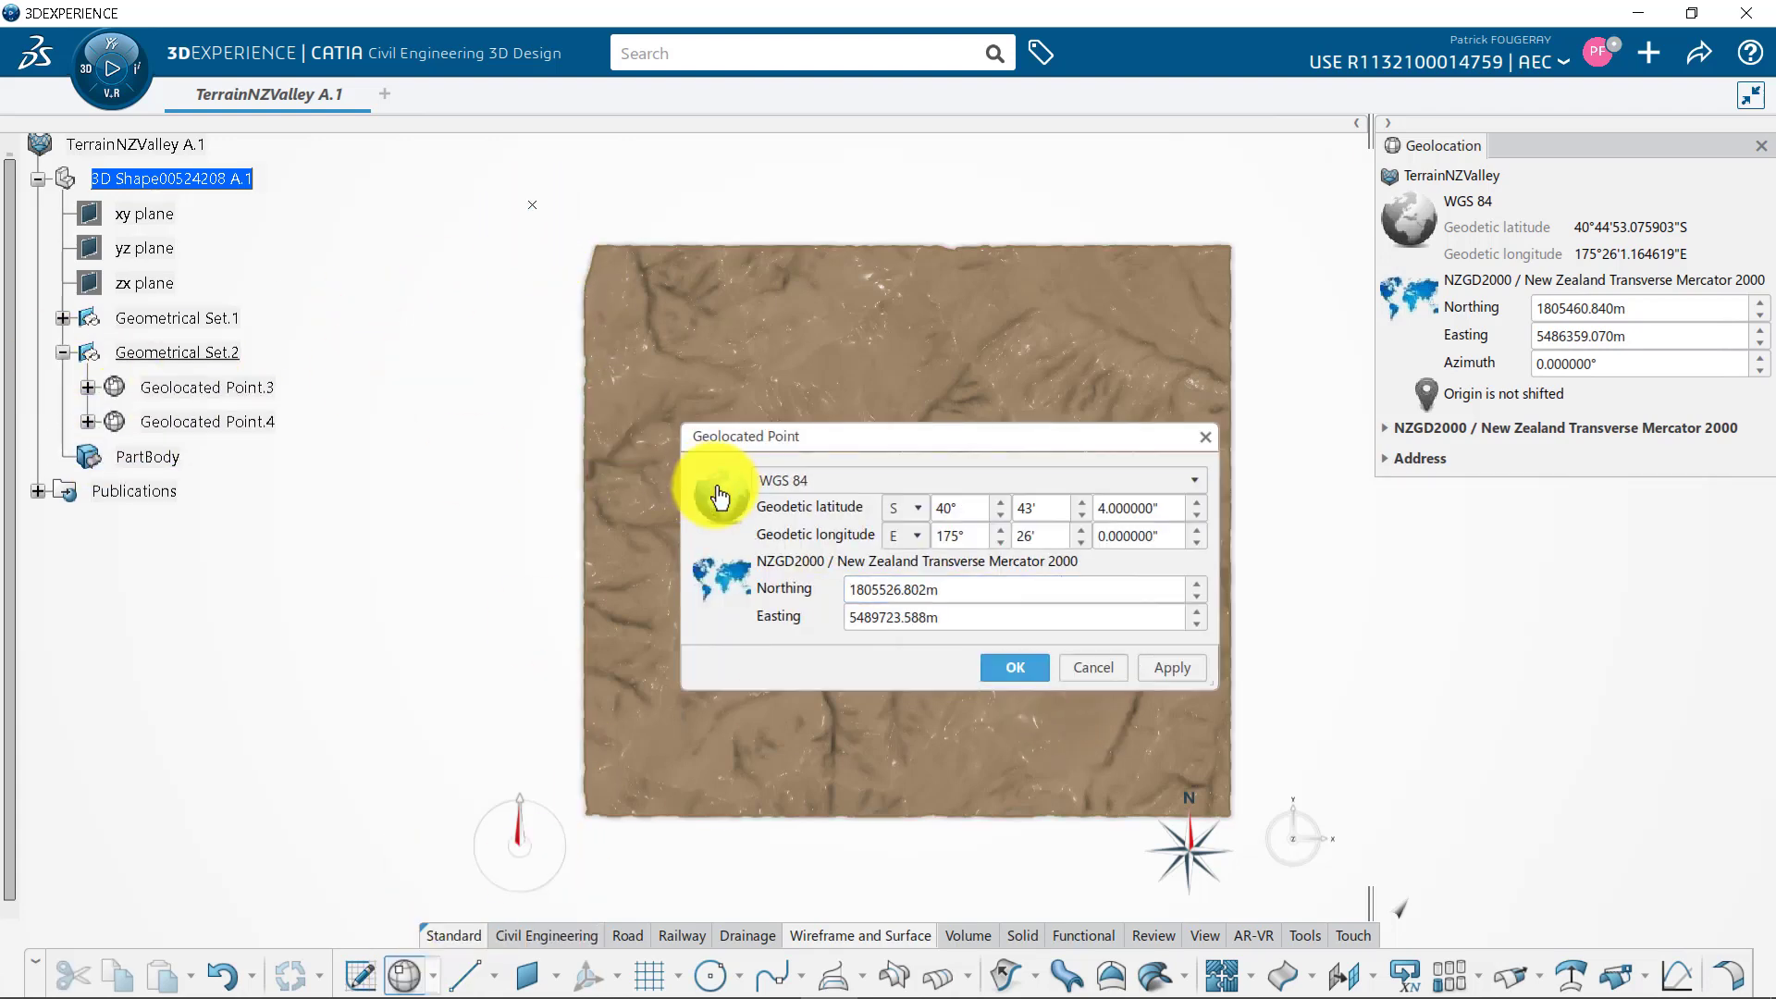
{"action": "left_click", "coordinate": [1032, 519]}
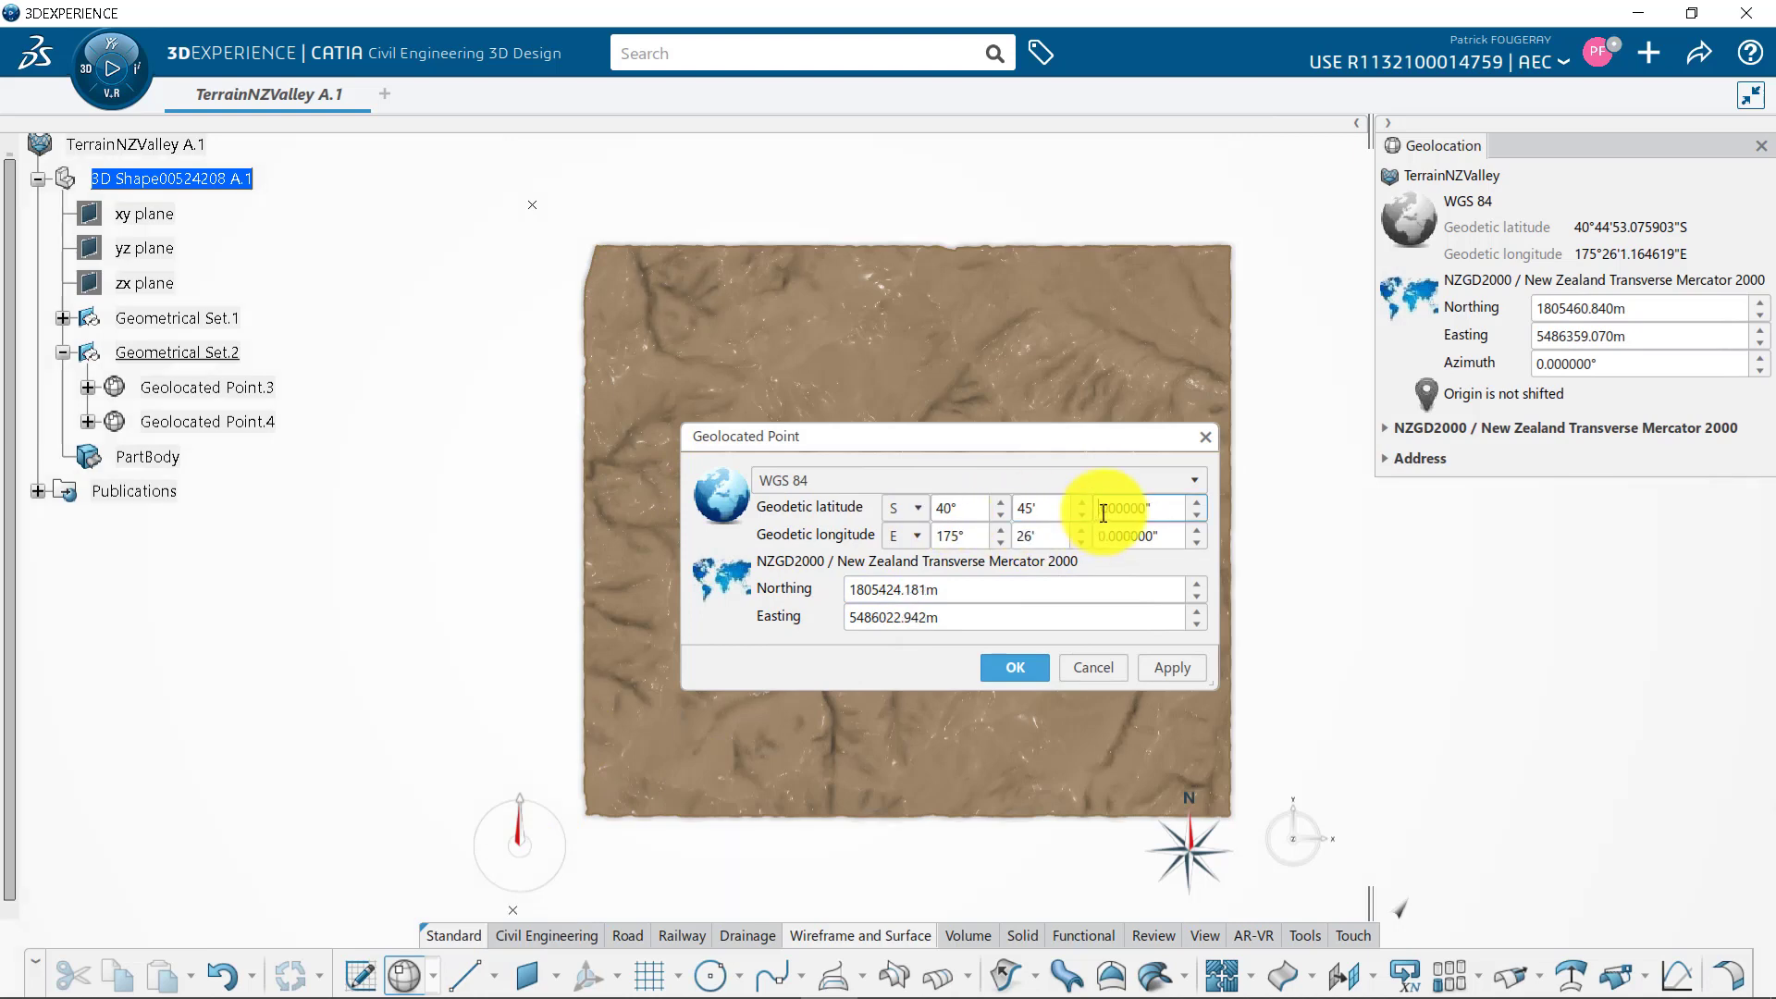
{"action": "left_click", "coordinate": [1033, 537]}
{"action": "type", "text": "28"}
{"action": "left_click", "coordinate": [1107, 546]}
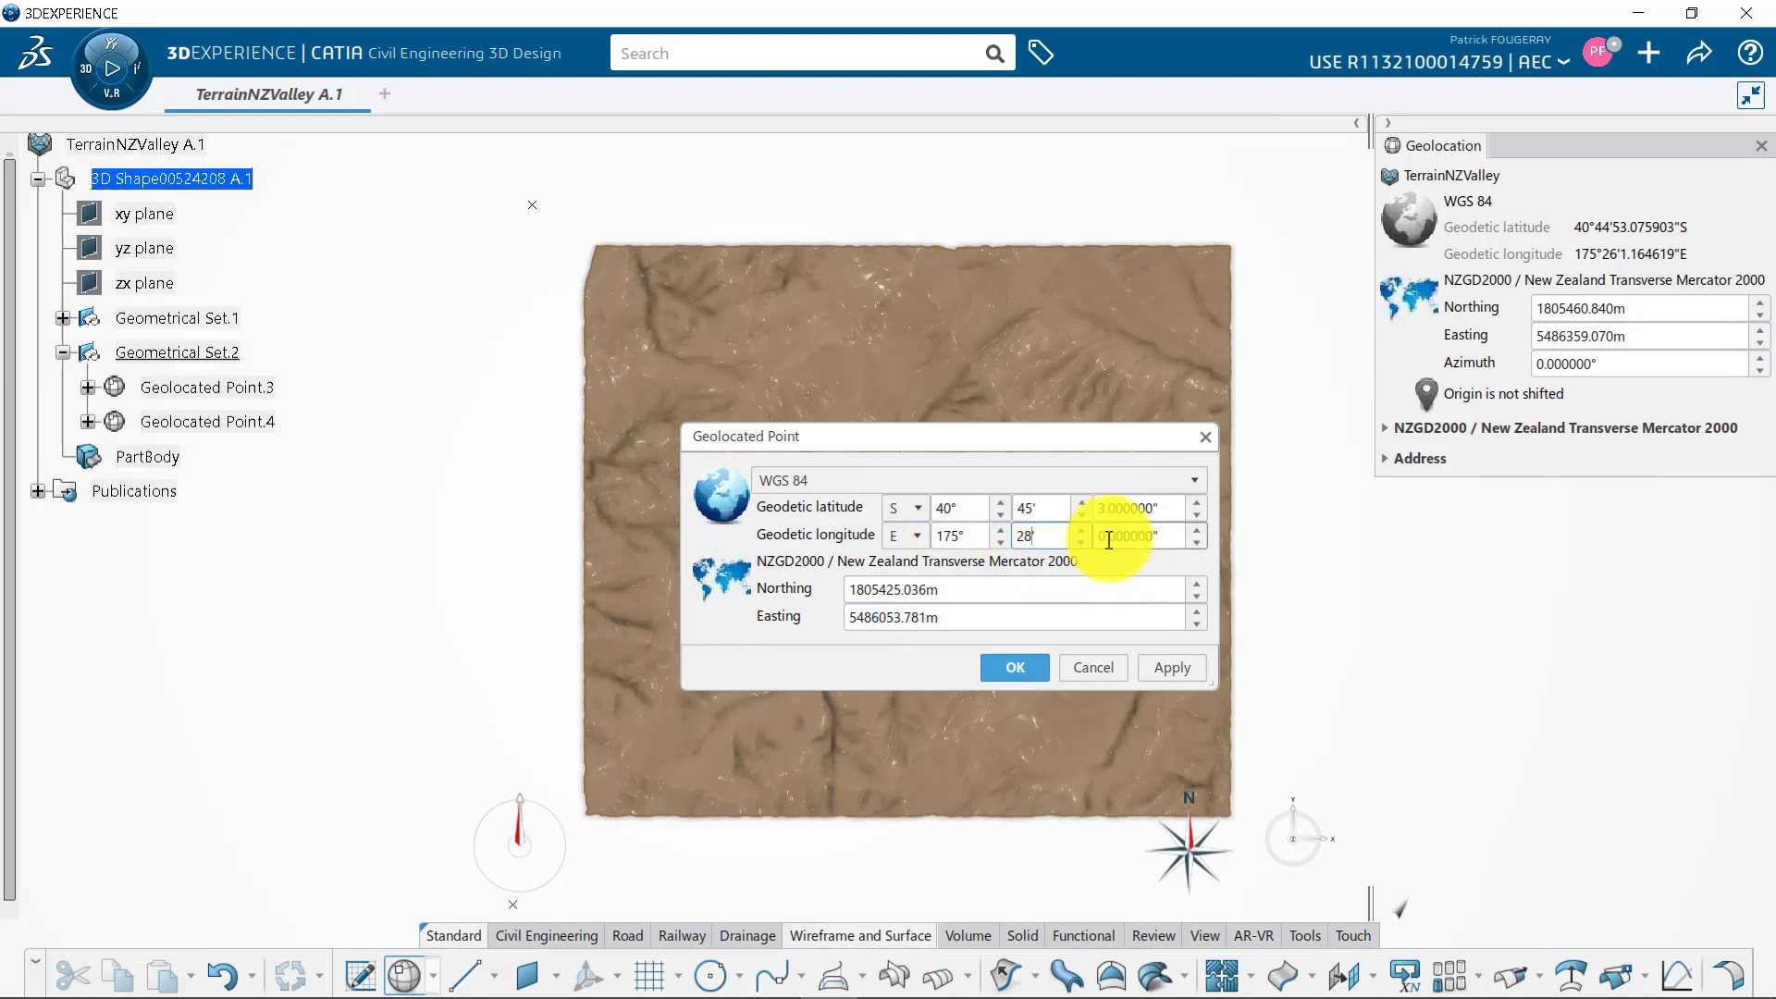
{"action": "left_click", "coordinate": [1015, 667]}
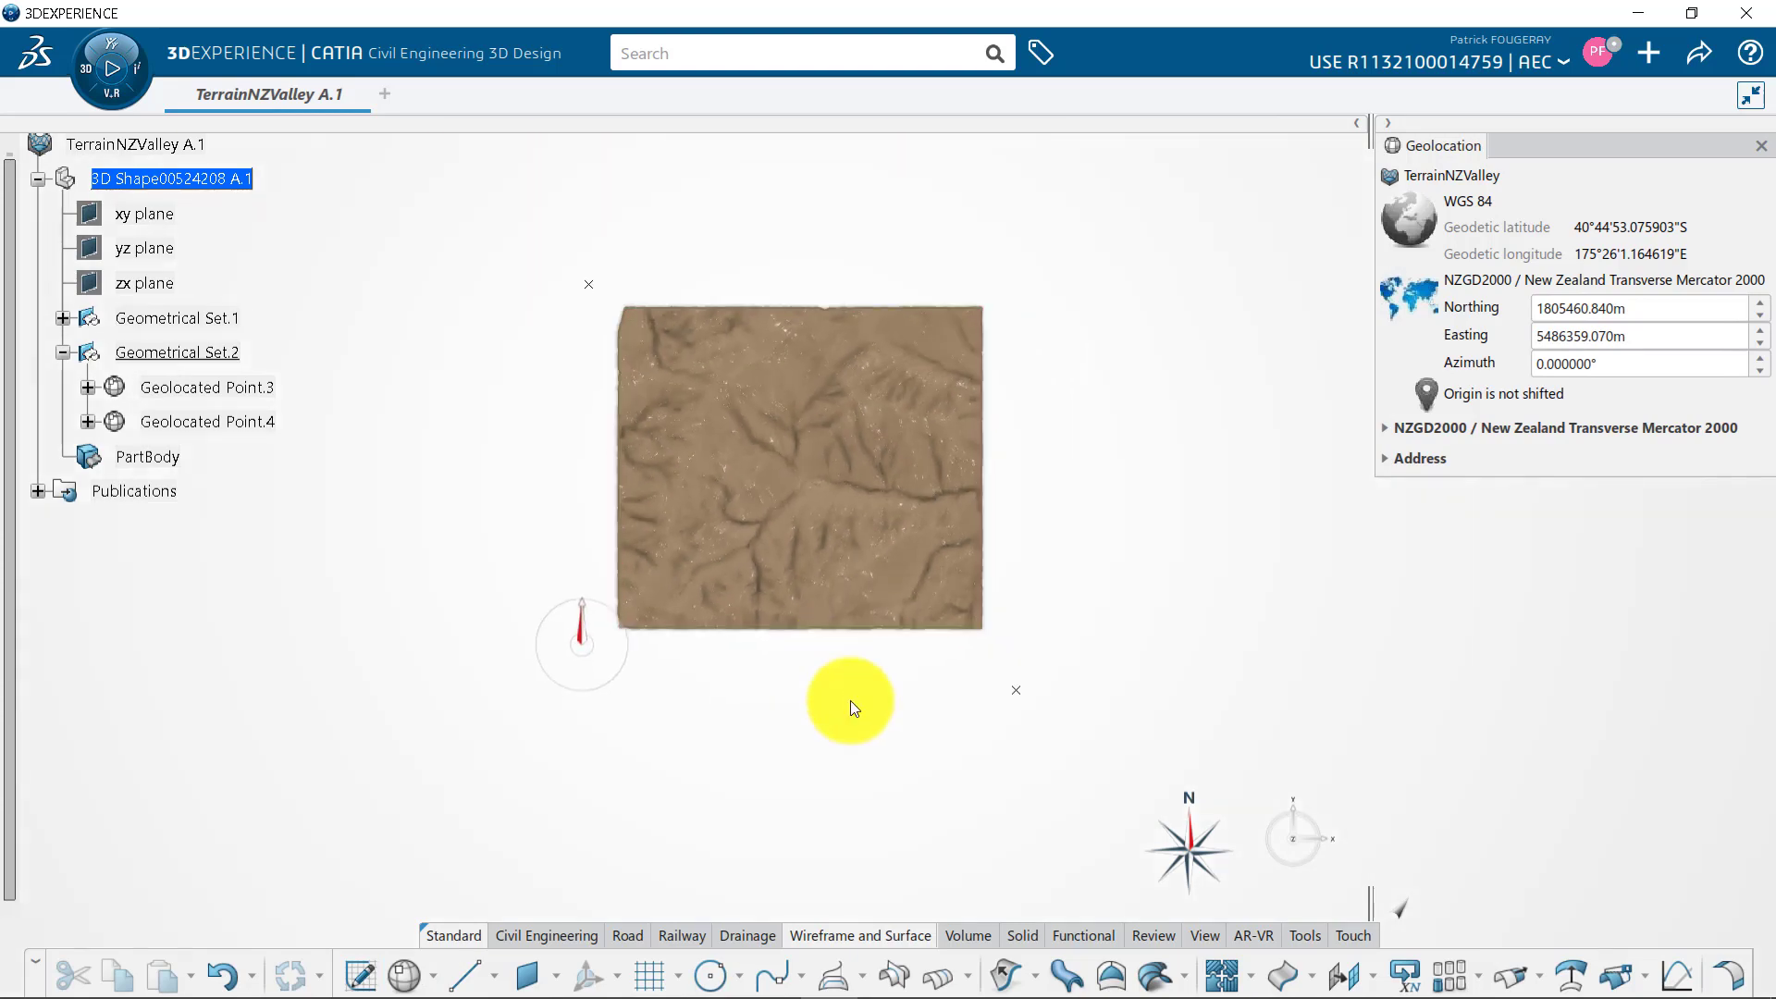
Switch to Terrain Preparation and start Terrain Image Mapping on the Ground terrain
{"action": "left_click", "coordinate": [88, 79]}
{"action": "left_click", "coordinate": [389, 436]}
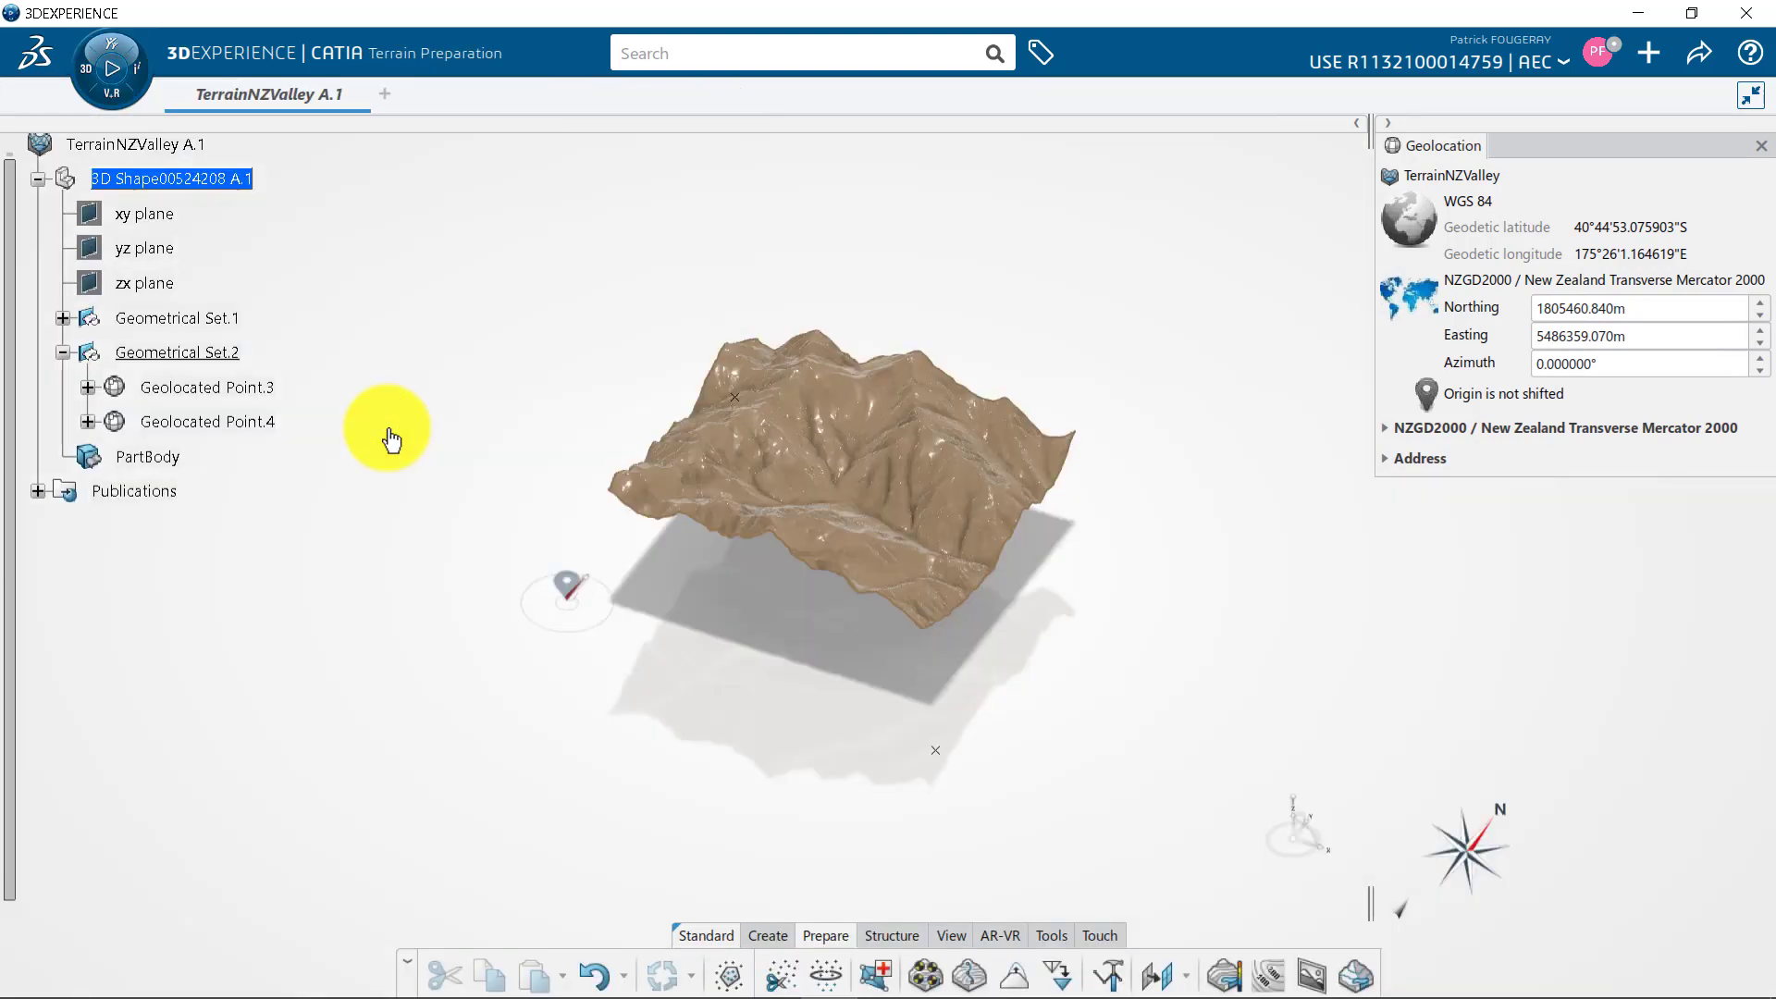
{"action": "left_click", "coordinate": [1316, 974]}
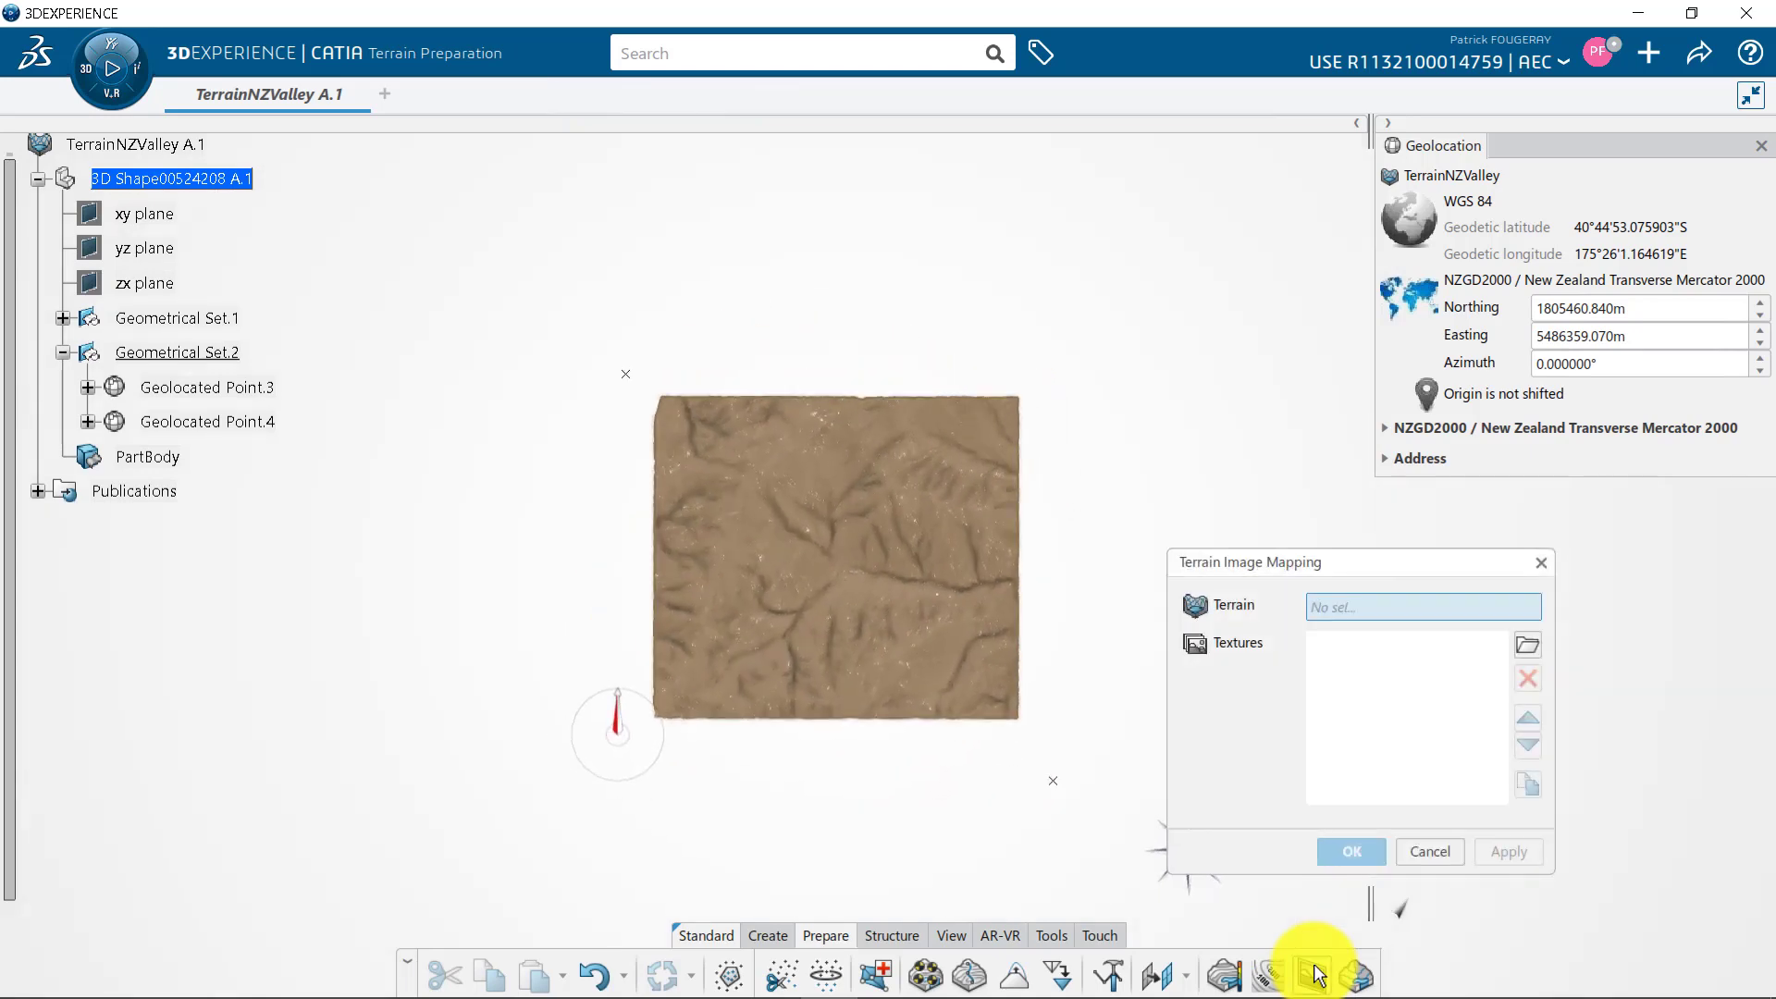
{"action": "left_click", "coordinate": [930, 592]}
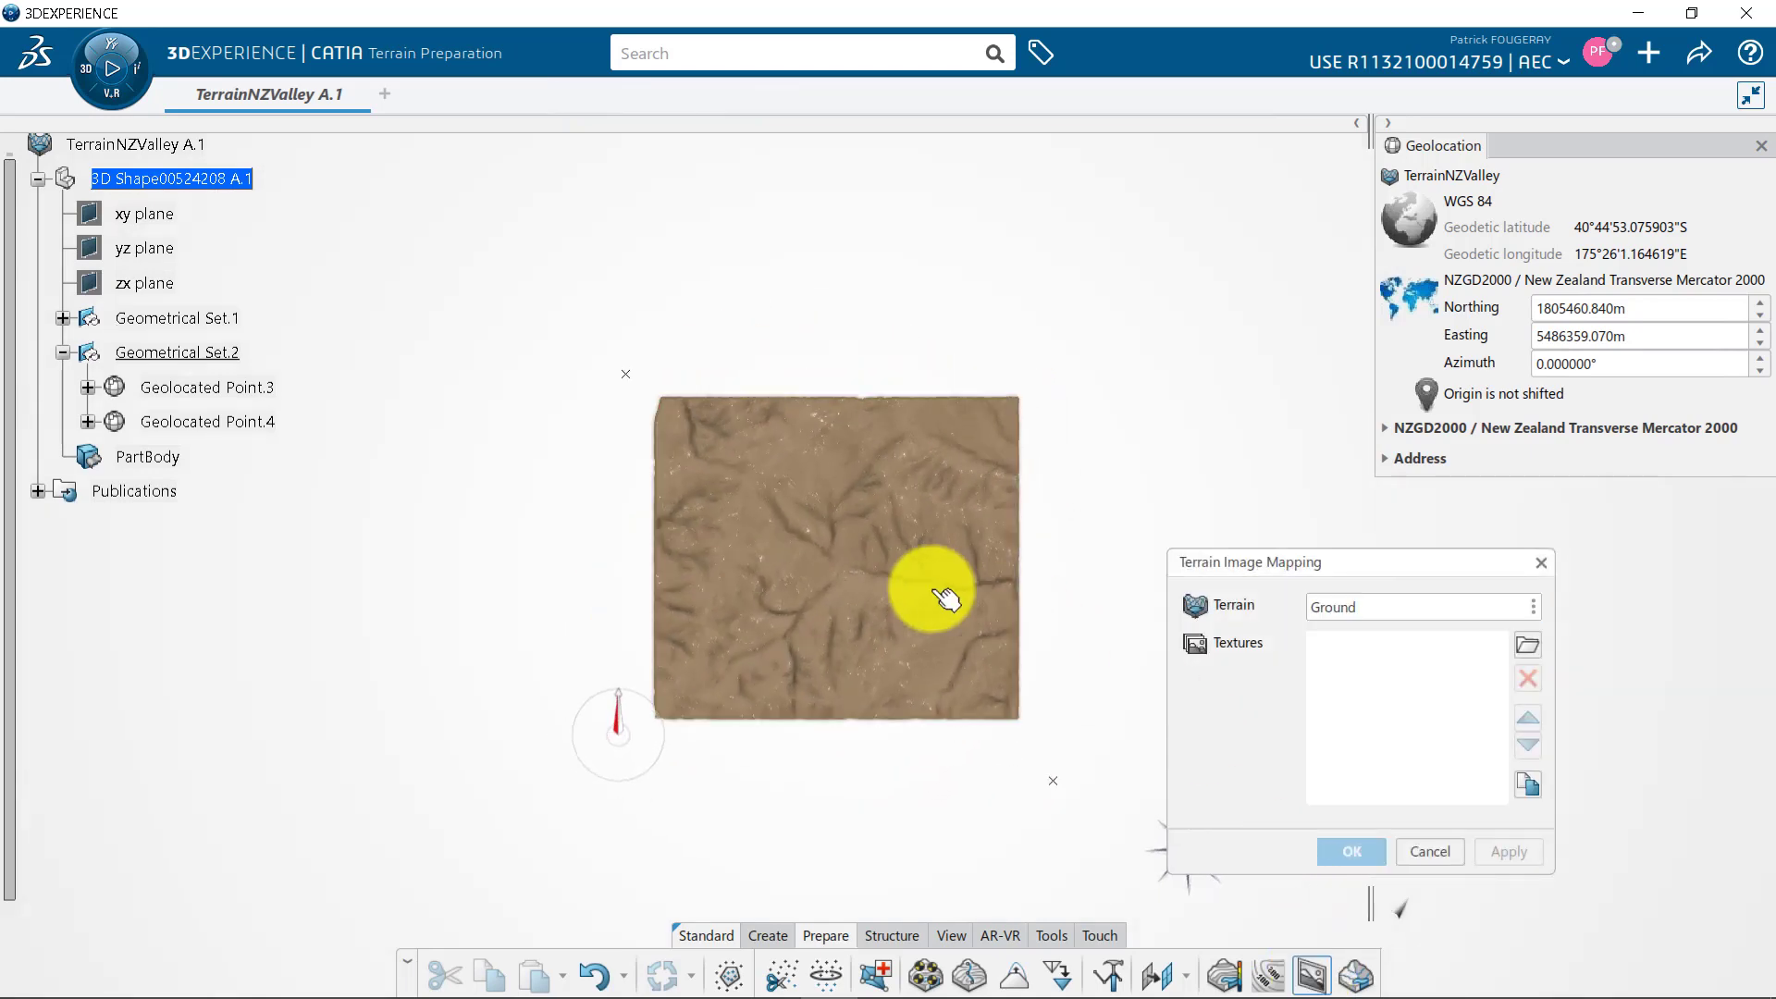
Import ImageValley.jpg from the tmp folder as the terrain's texture
{"action": "left_click", "coordinate": [1528, 645]}
{"action": "left_click", "coordinate": [830, 154]}
{"action": "left_click", "coordinate": [757, 232]}
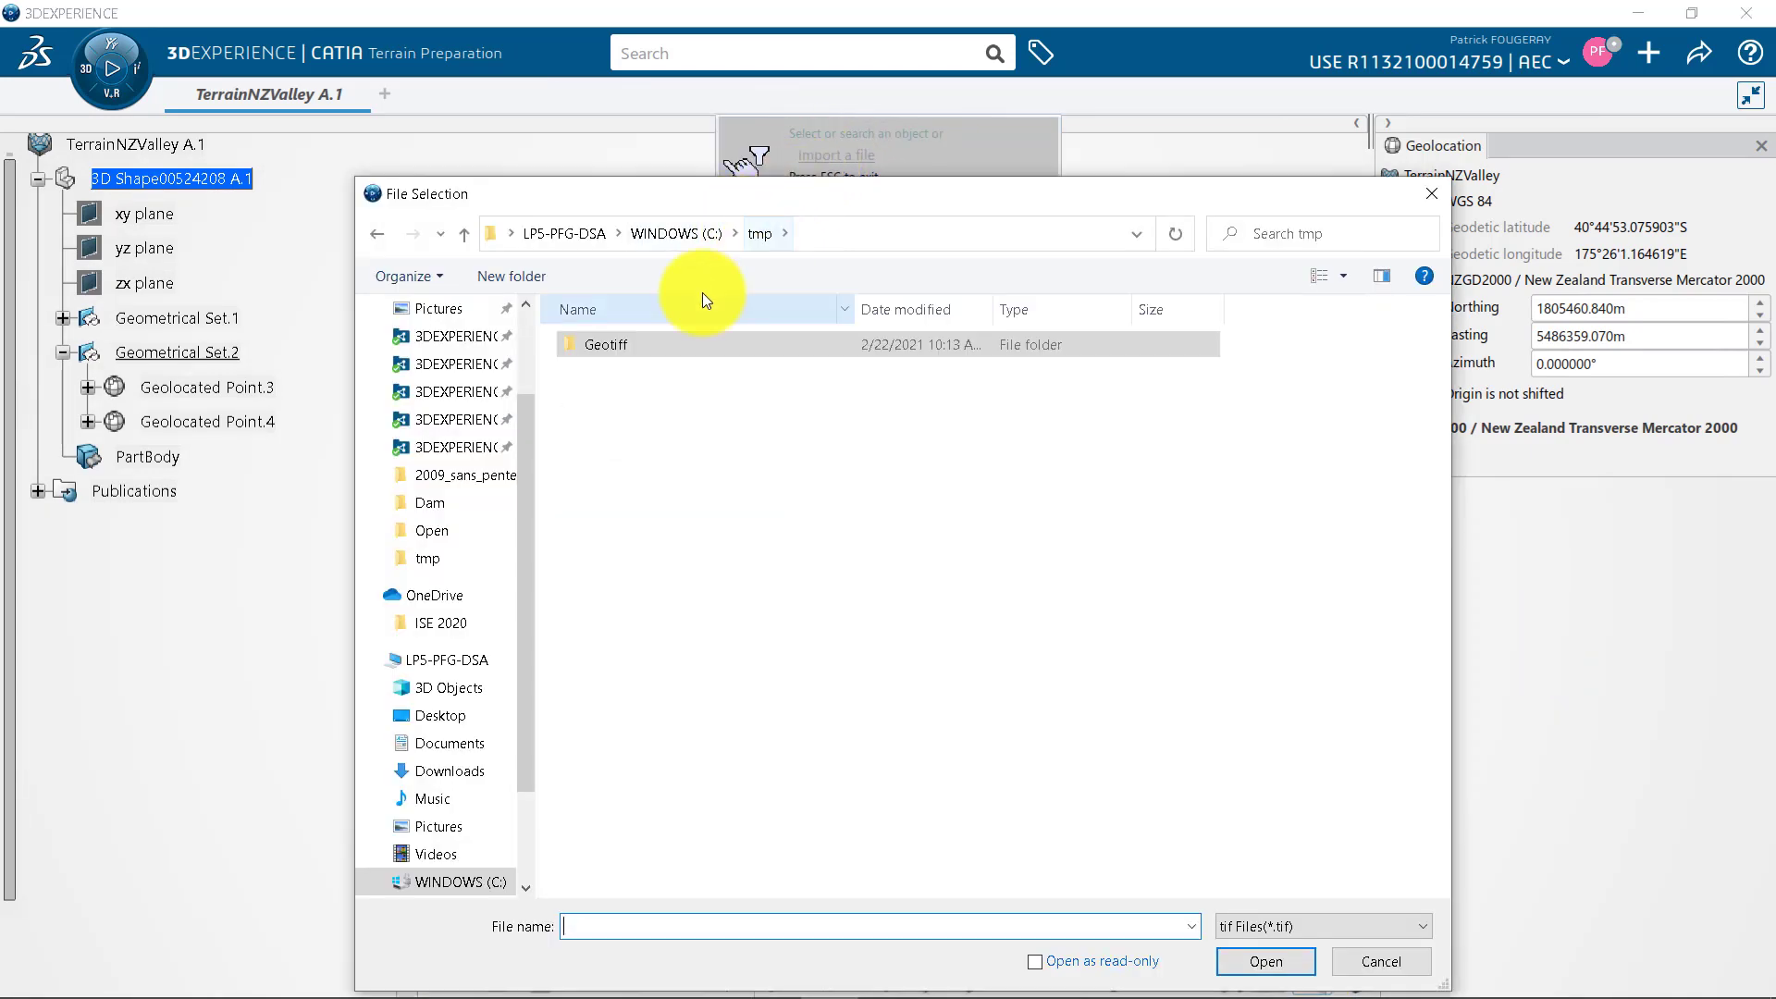
{"action": "left_click", "coordinate": [1301, 922]}
{"action": "left_click", "coordinate": [1299, 792]}
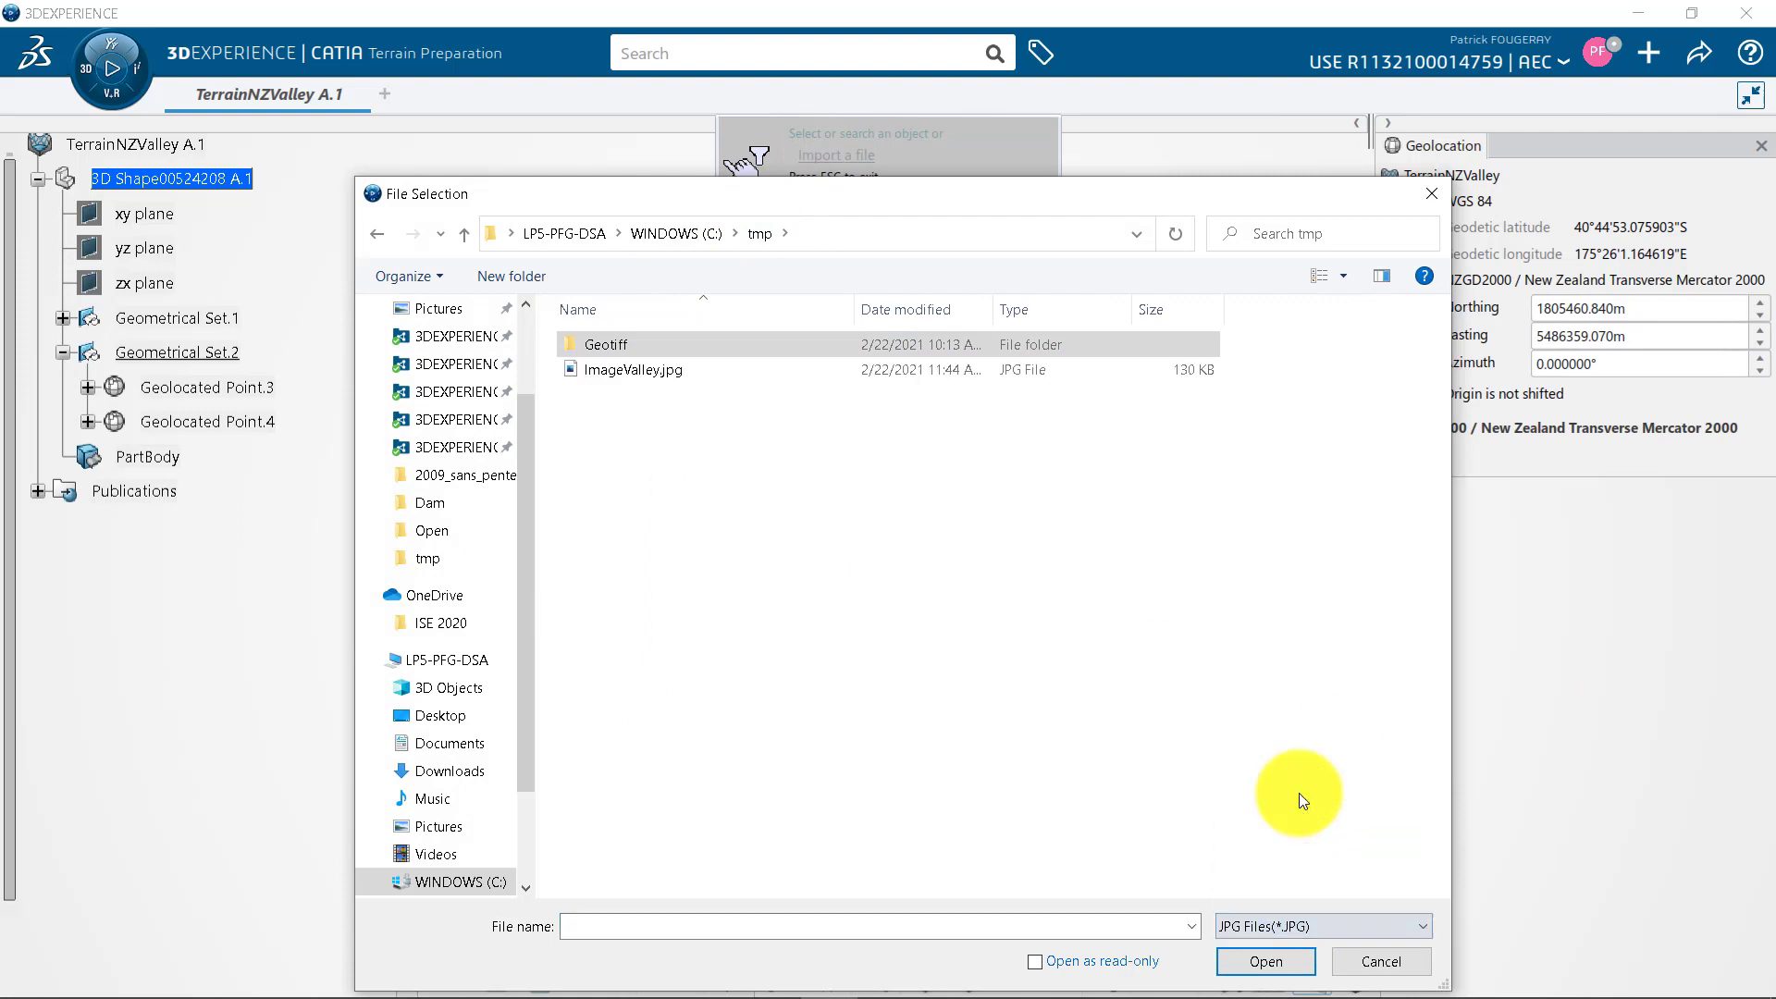
{"action": "left_click", "coordinate": [670, 366]}
{"action": "left_click", "coordinate": [1290, 962]}
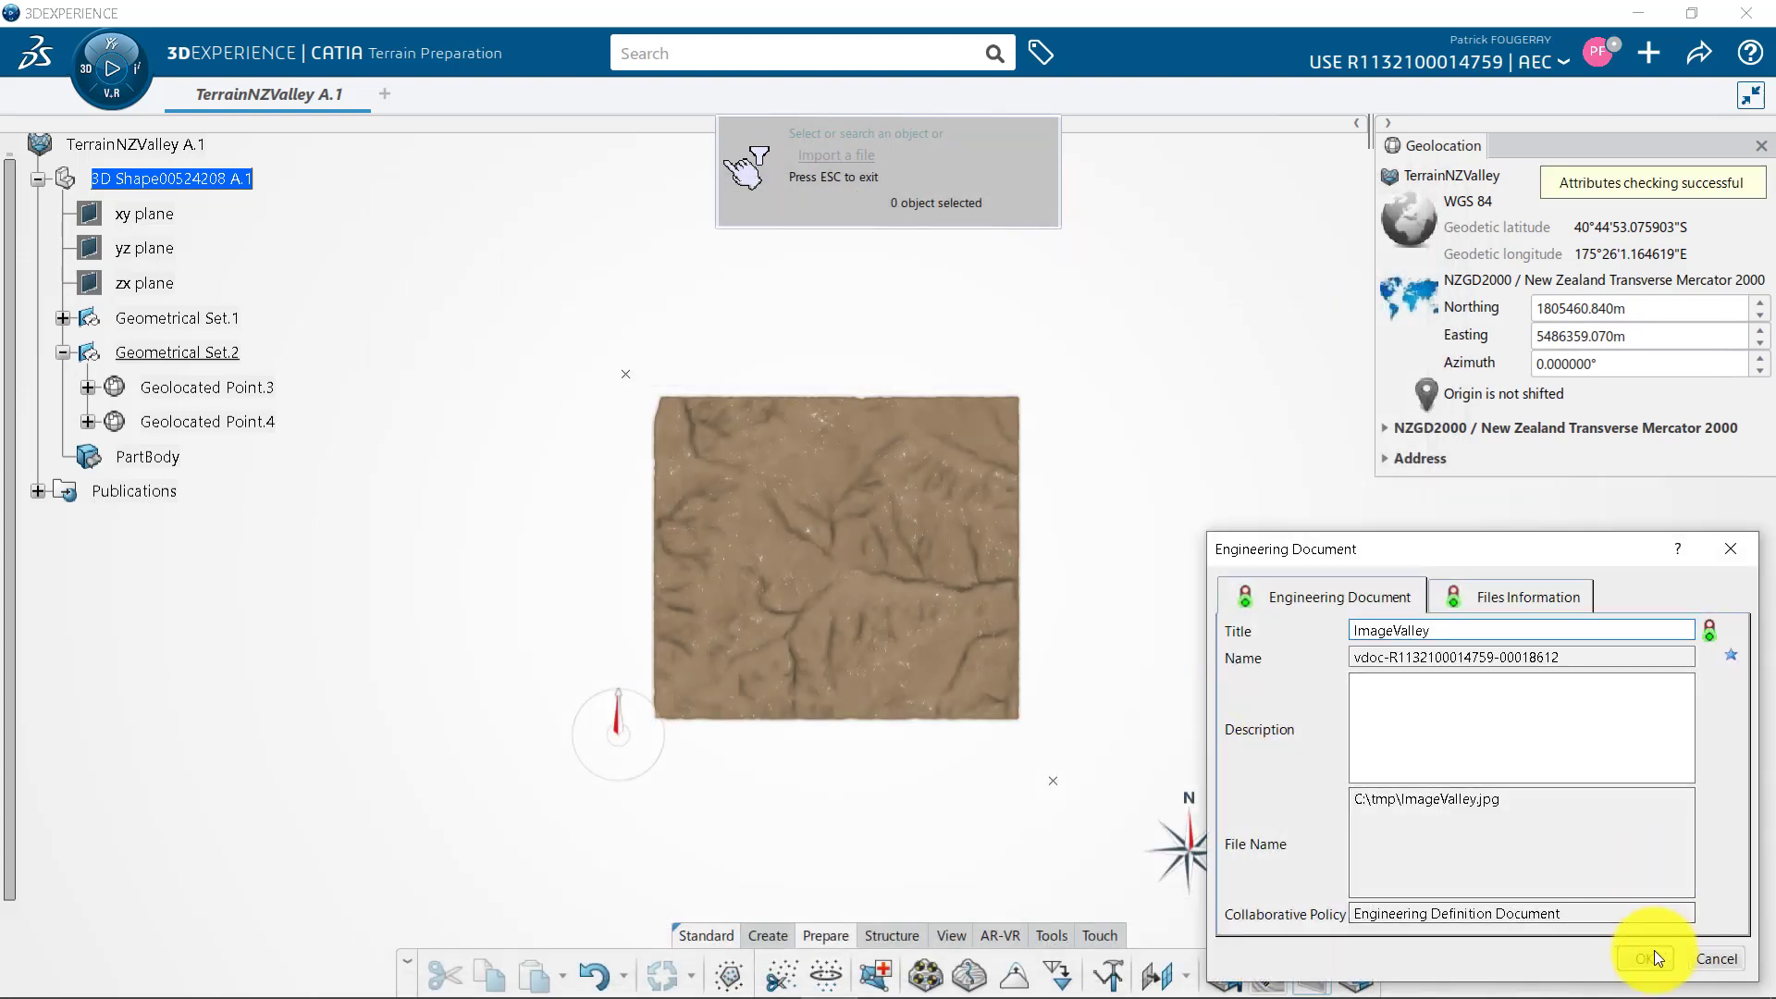
{"action": "left_click", "coordinate": [1644, 958]}
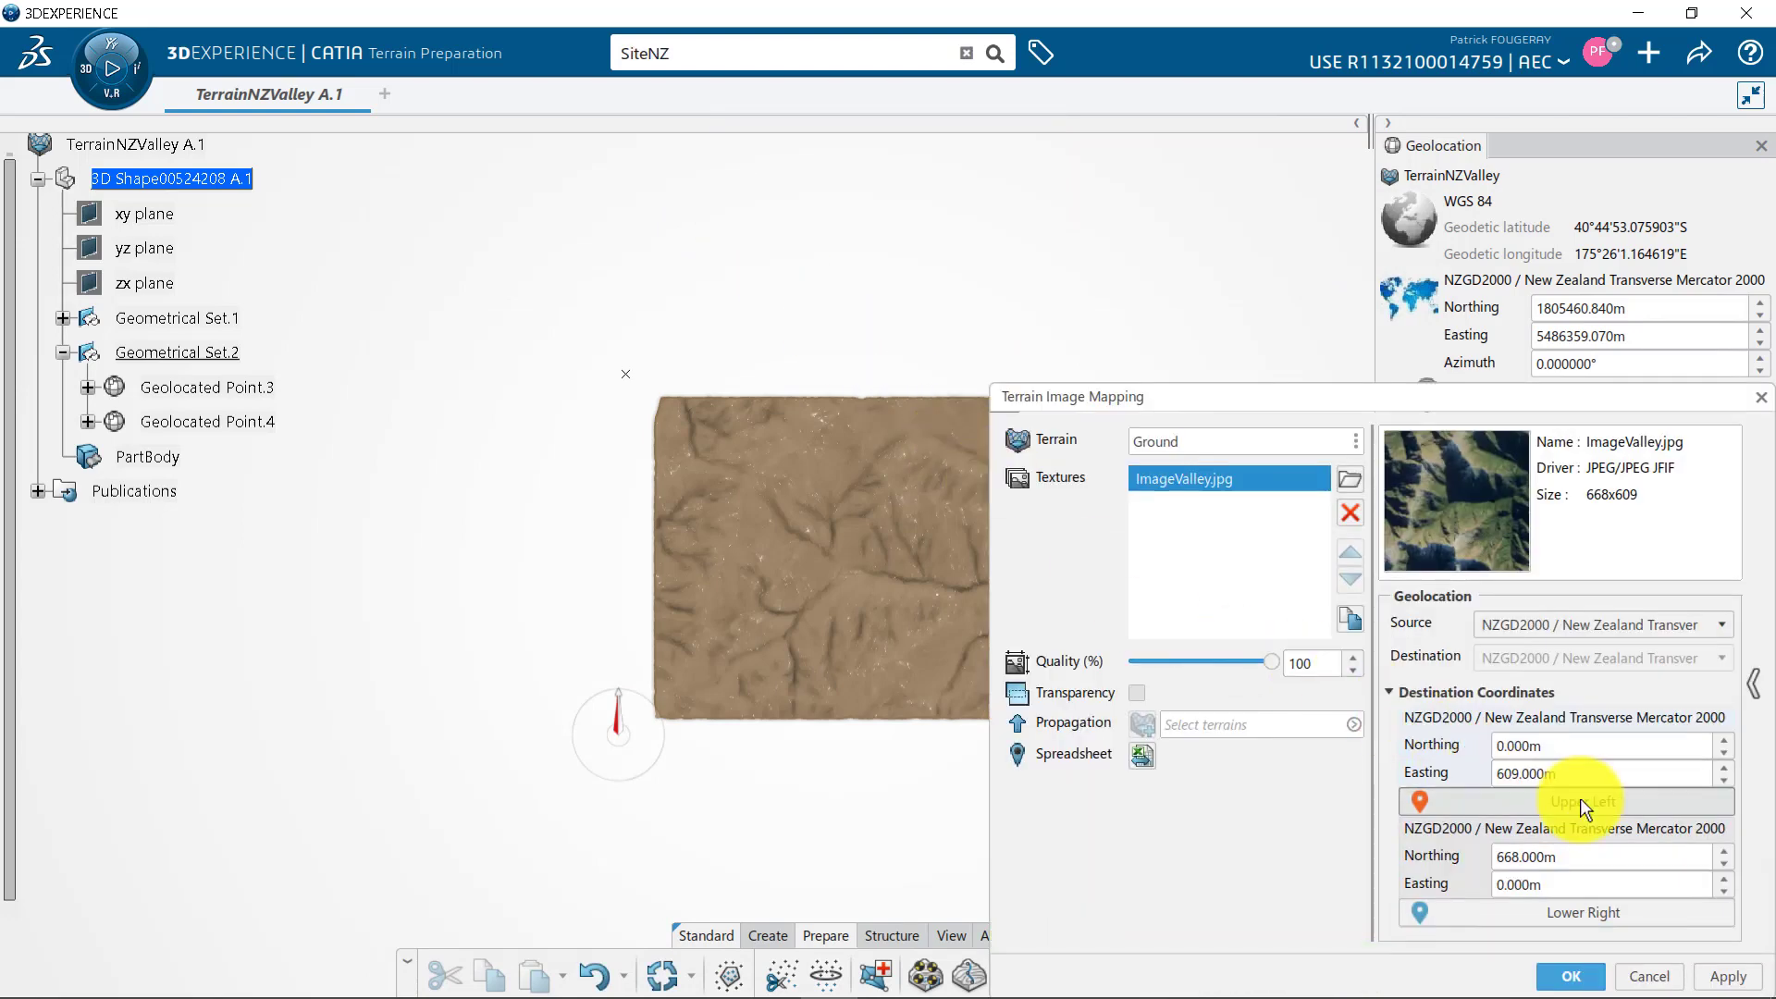
Pin the image's upper-left and lower-right corners on the terrain and apply the mapping
{"action": "left_click", "coordinate": [1581, 801]}
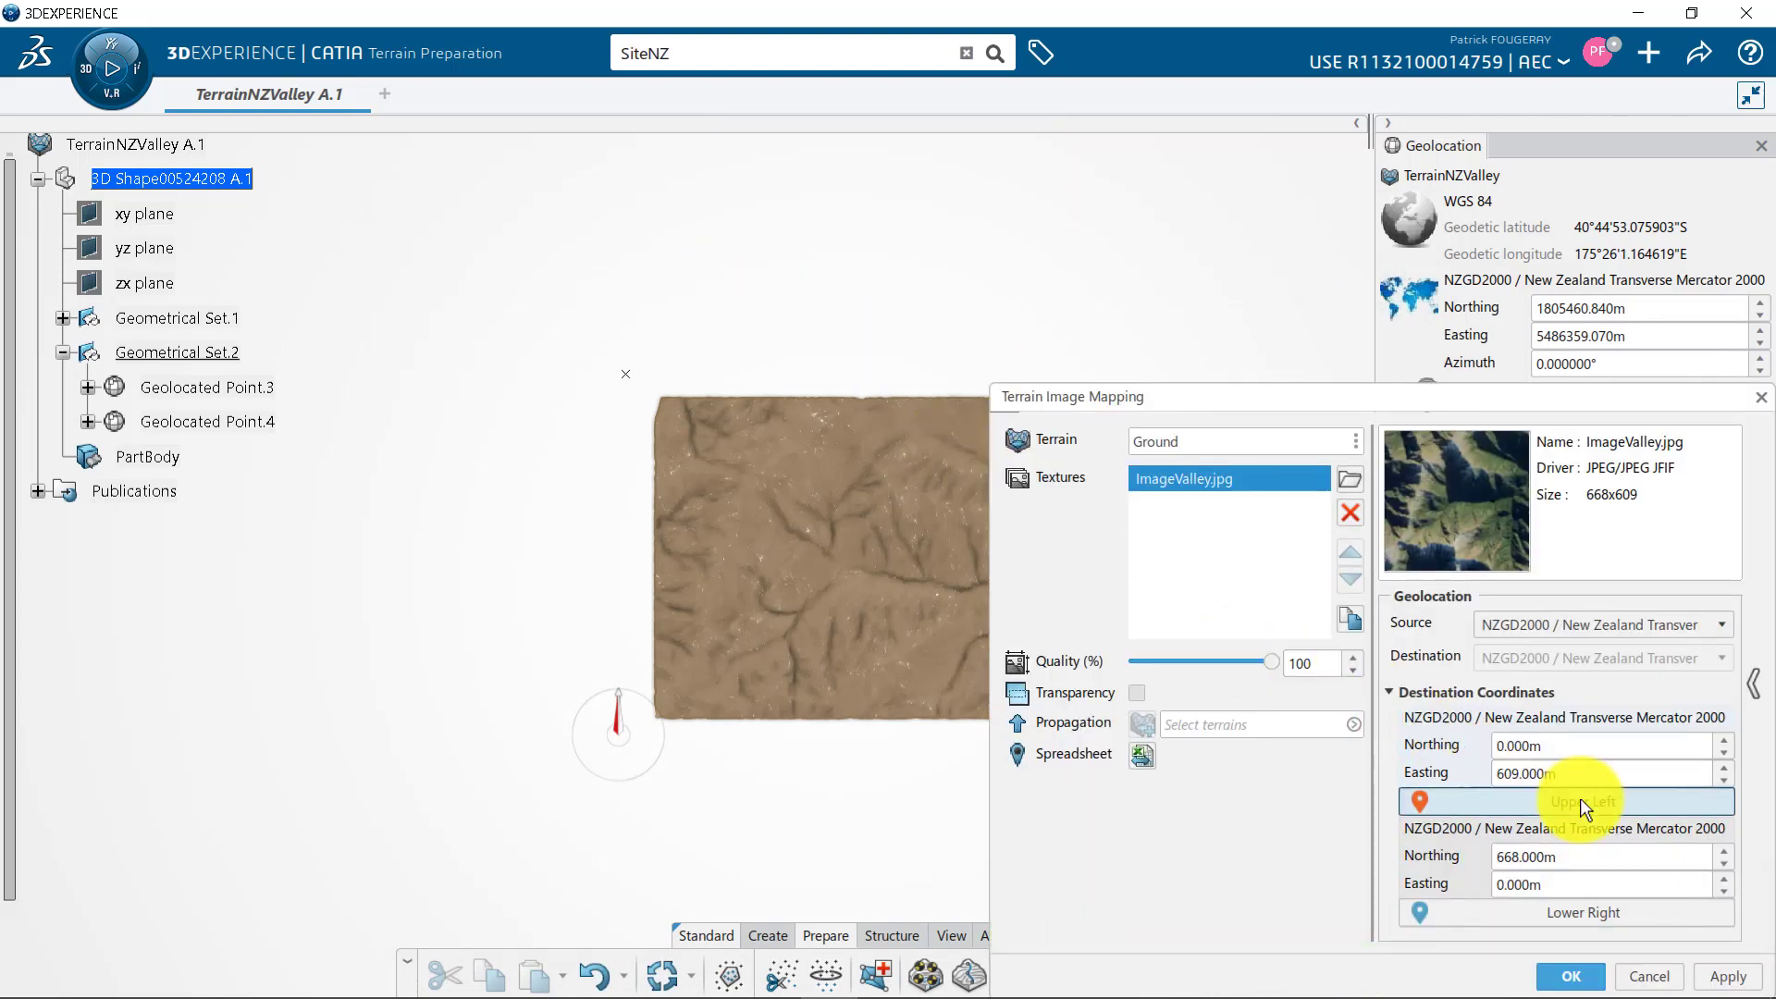
{"action": "left_click", "coordinate": [629, 376]}
{"action": "left_click", "coordinate": [1591, 916]}
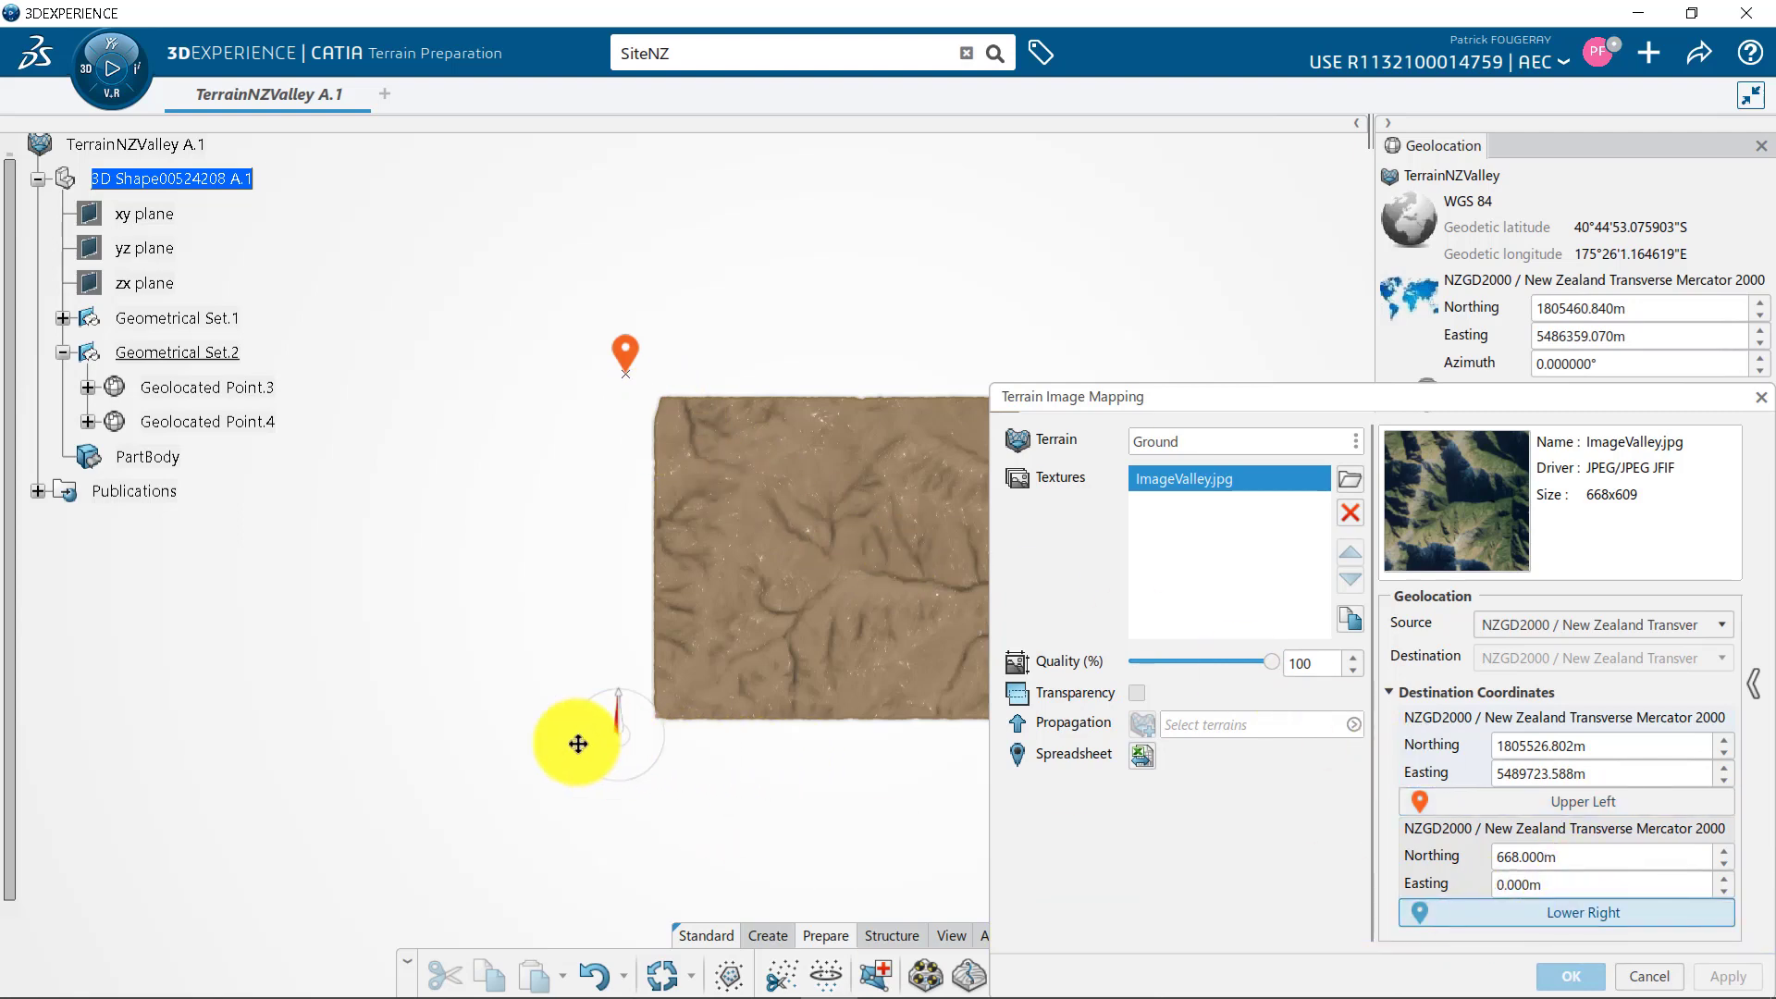
{"action": "middle_click_drag", "start_coordinate": [575, 741], "coordinate": [385, 714]}
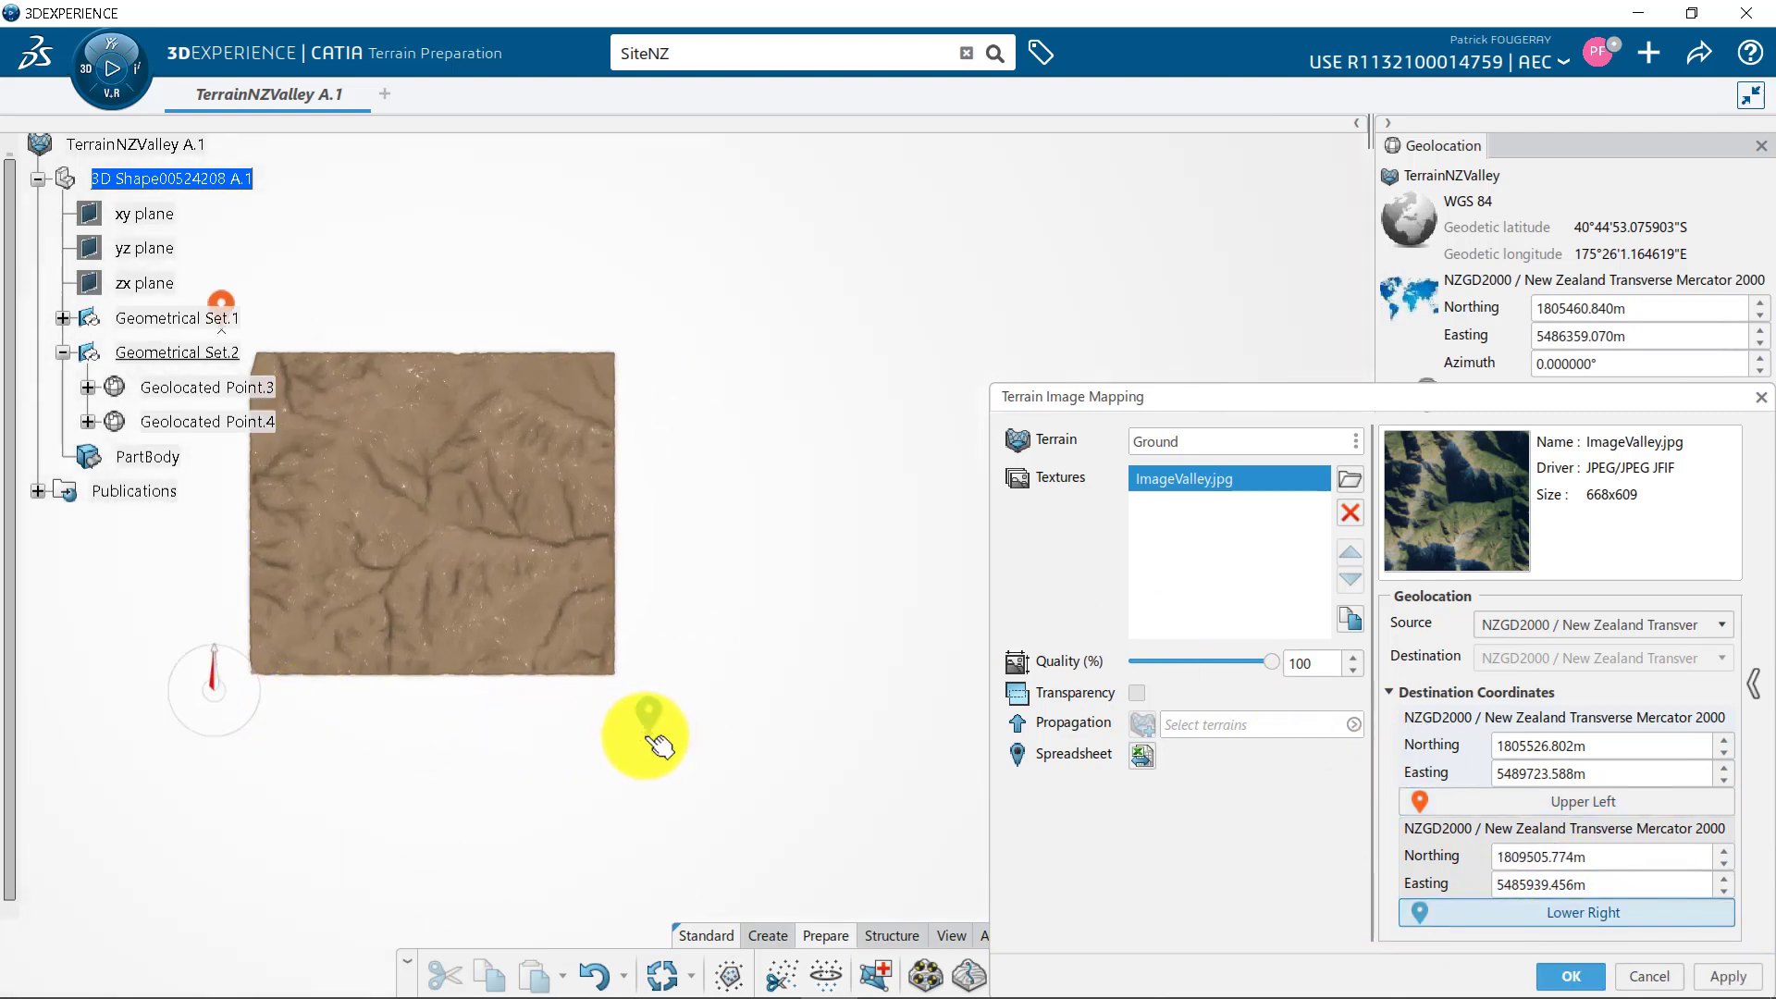
{"action": "middle_click_drag", "start_coordinate": [575, 727], "coordinate": [836, 706]}
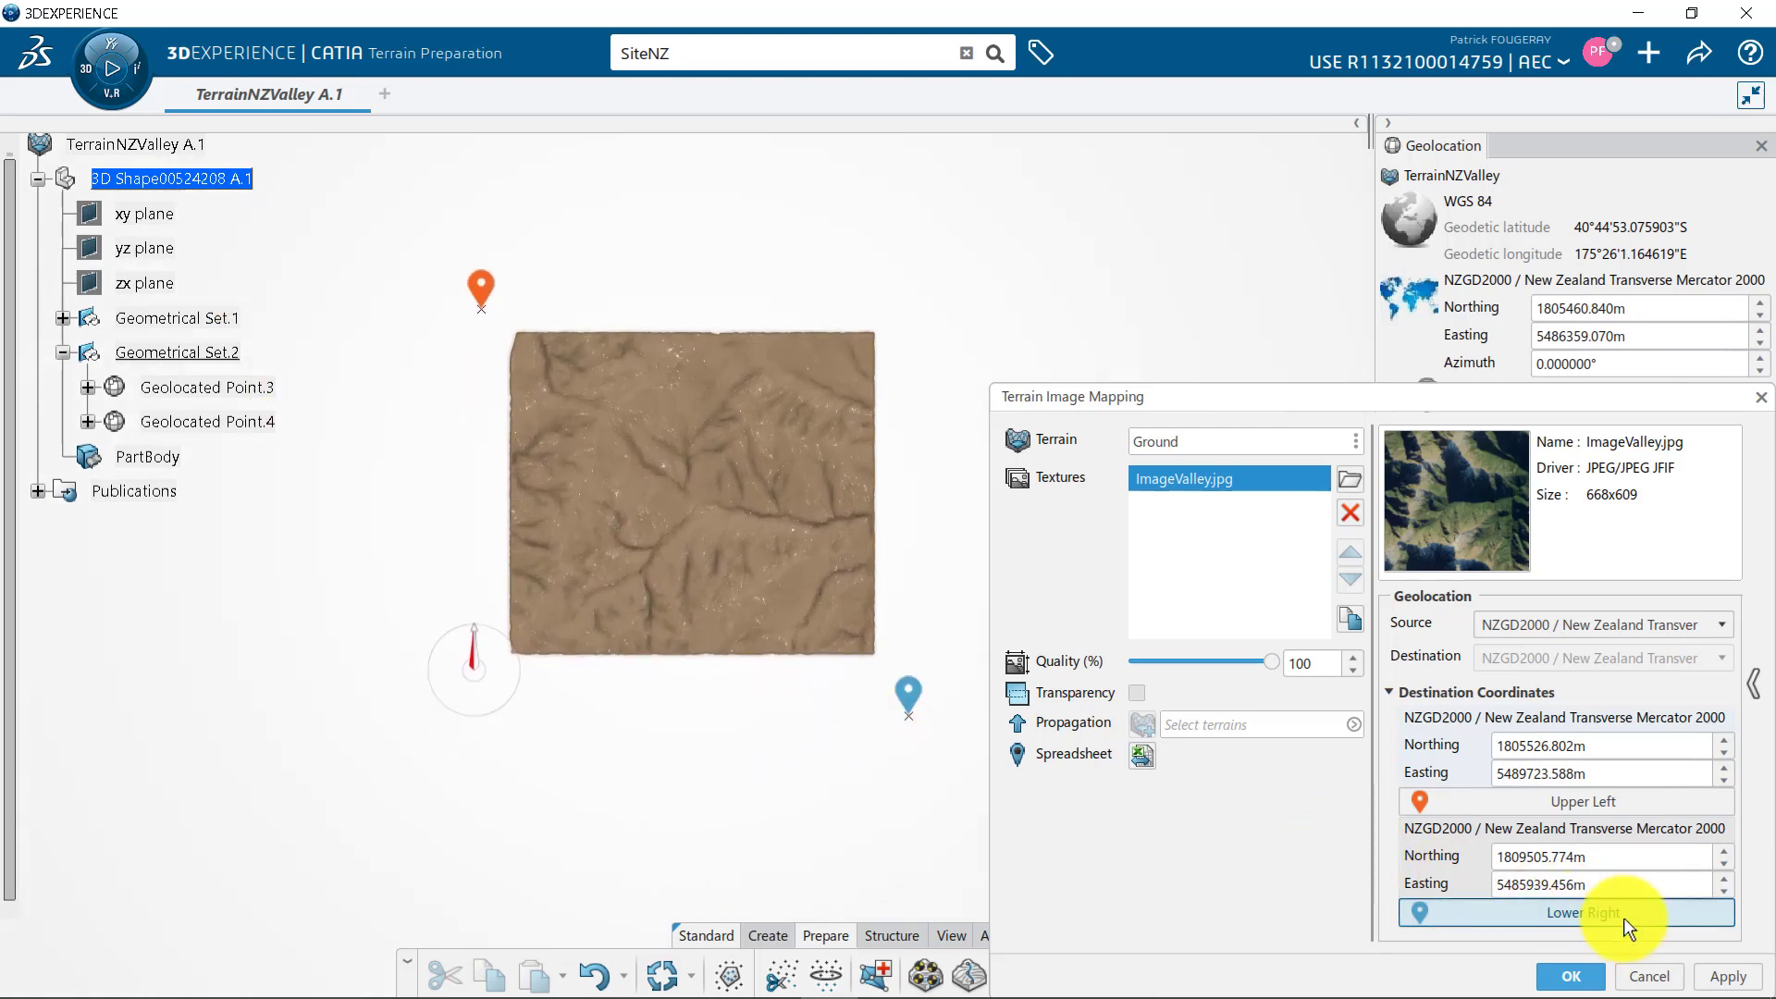
{"action": "left_click", "coordinate": [1739, 977]}
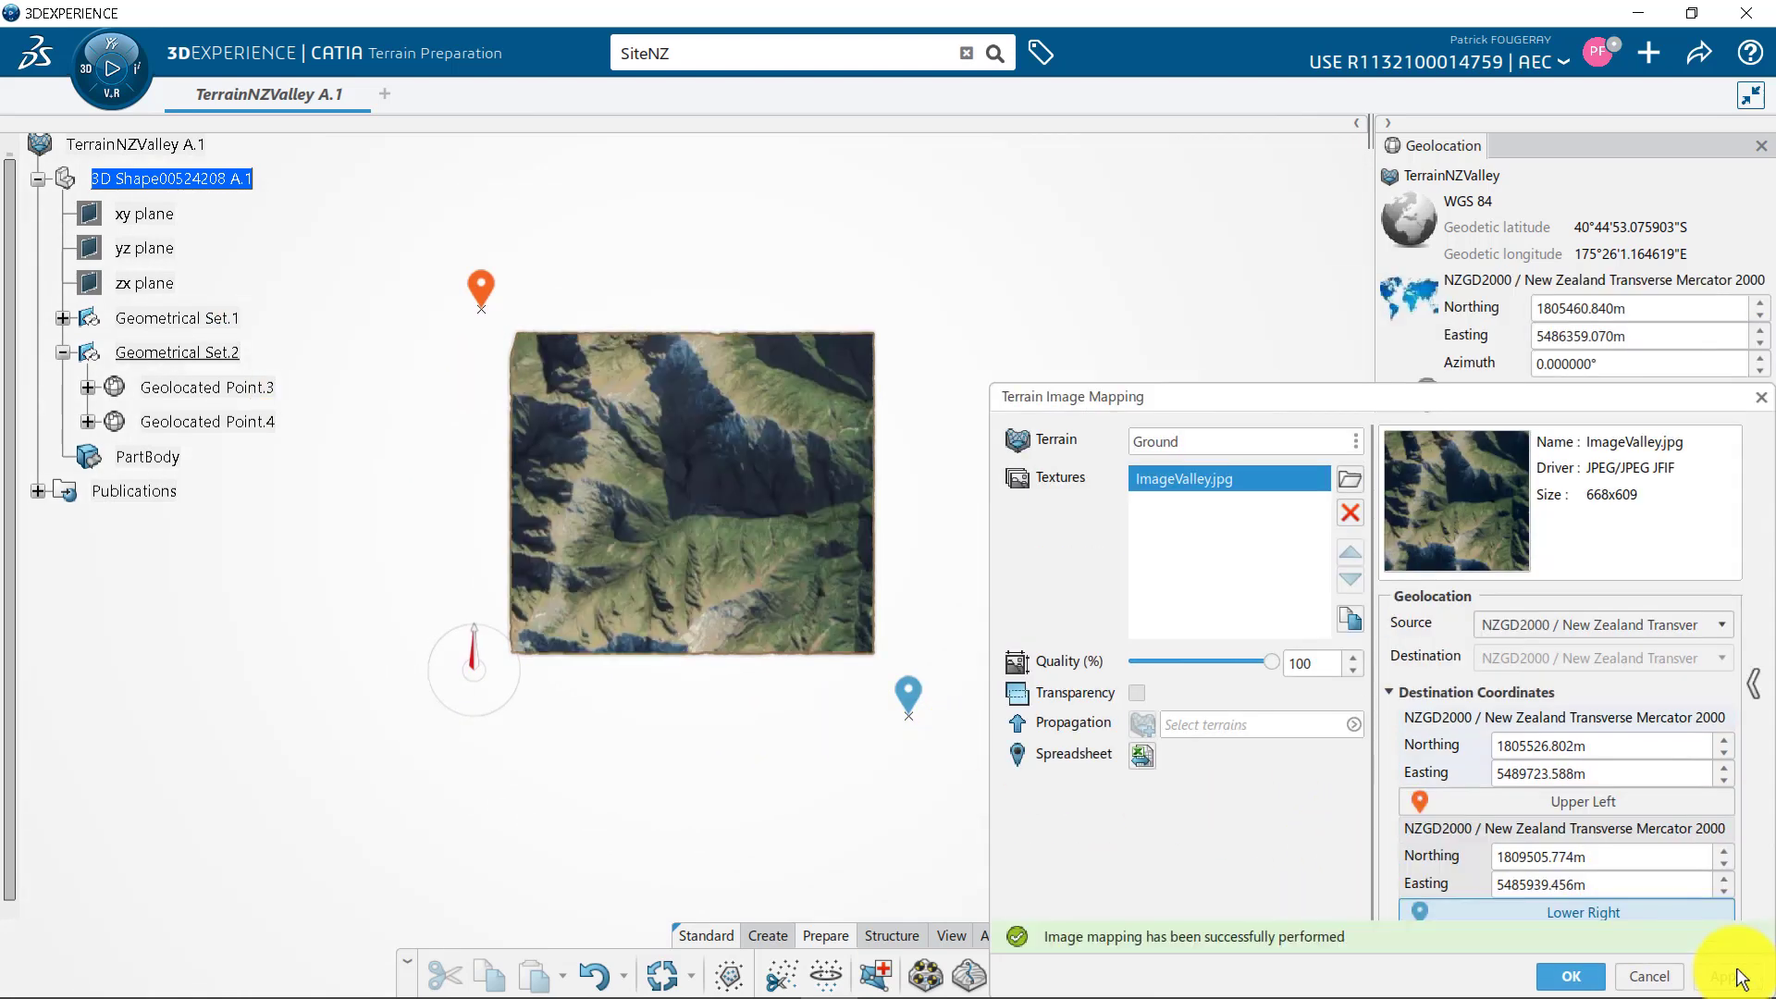
Close Terrain Image Mapping to show the satellite photo draped on the Ground terrain
{"action": "left_click", "coordinate": [1571, 976]}
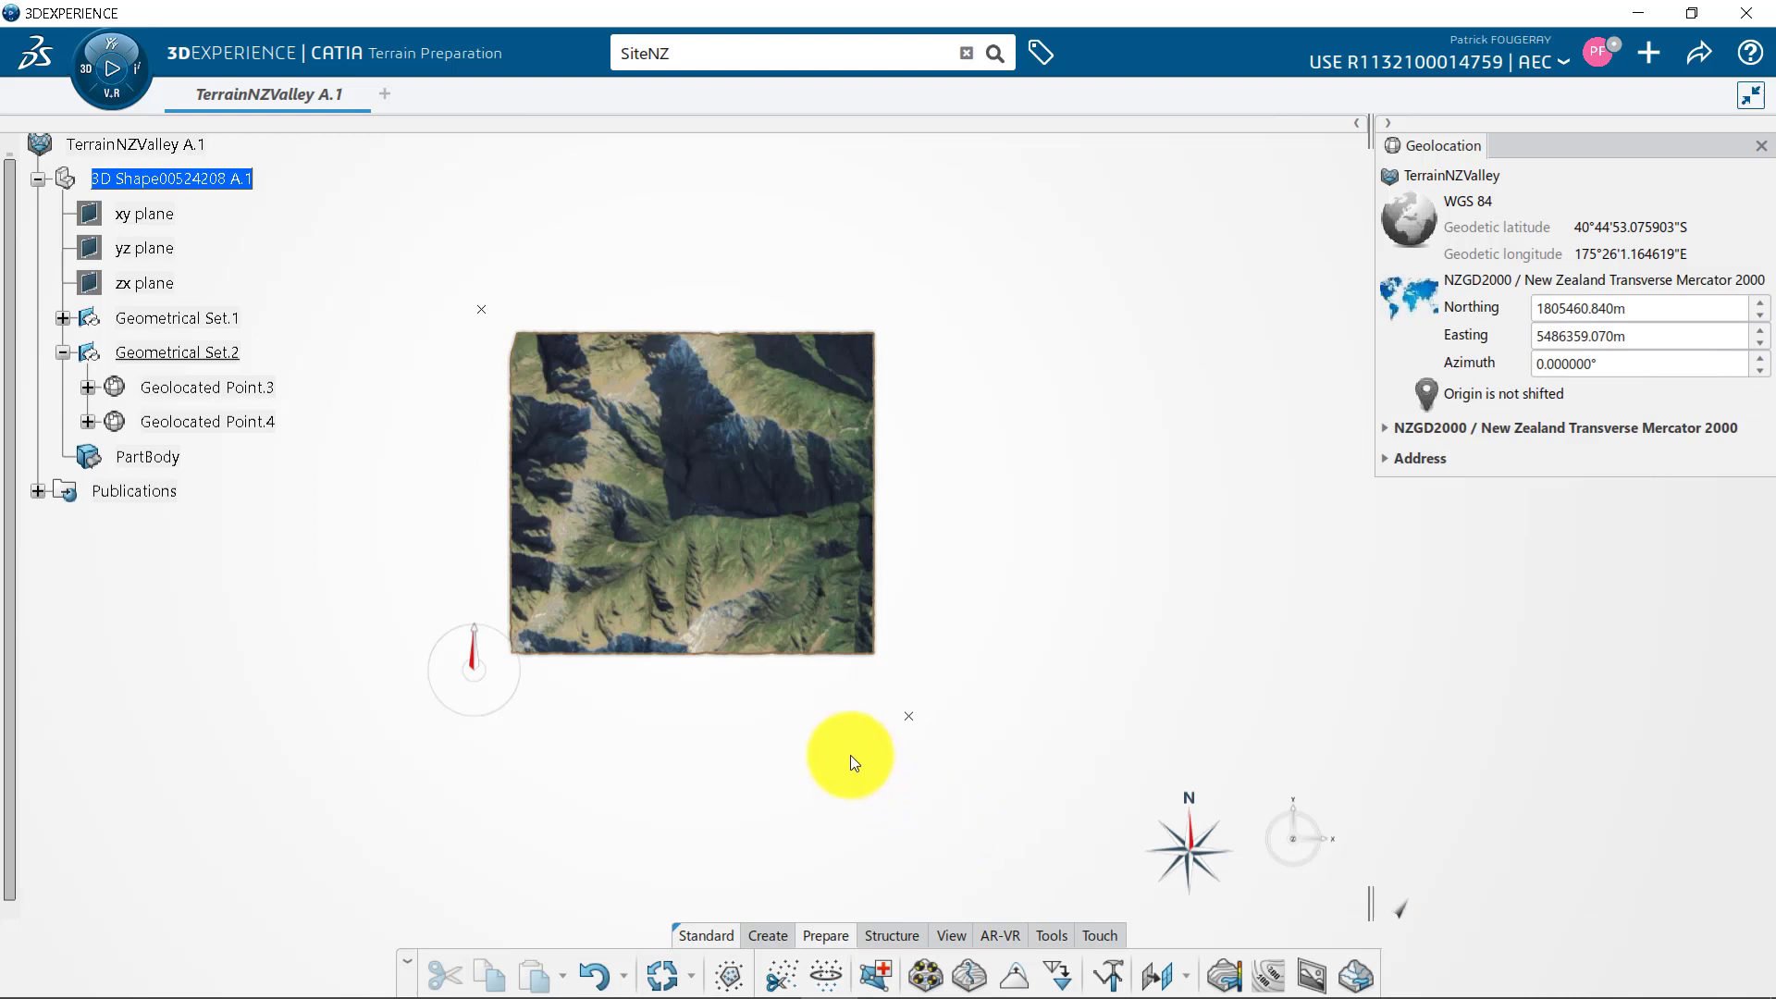